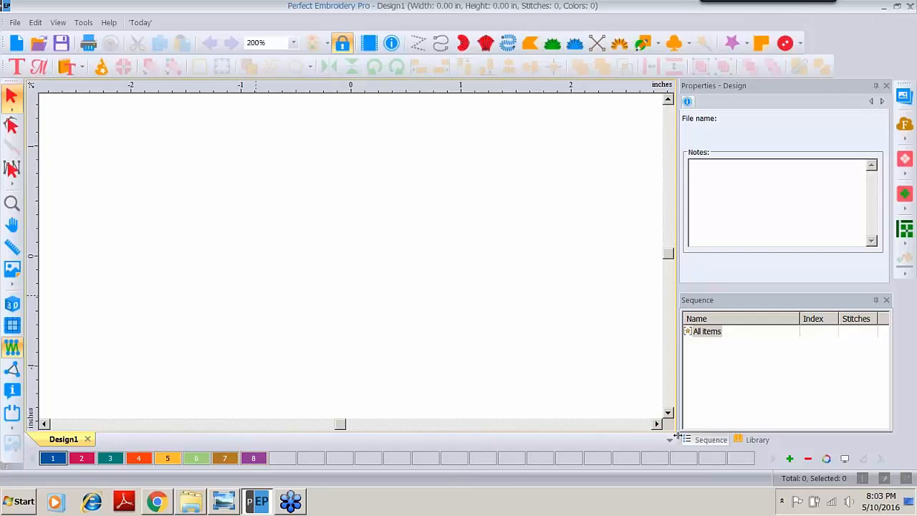
Display the Perfect Embroidery Pro Free Designs collection in the design library
{"action": "left_click", "coordinate": [753, 440]}
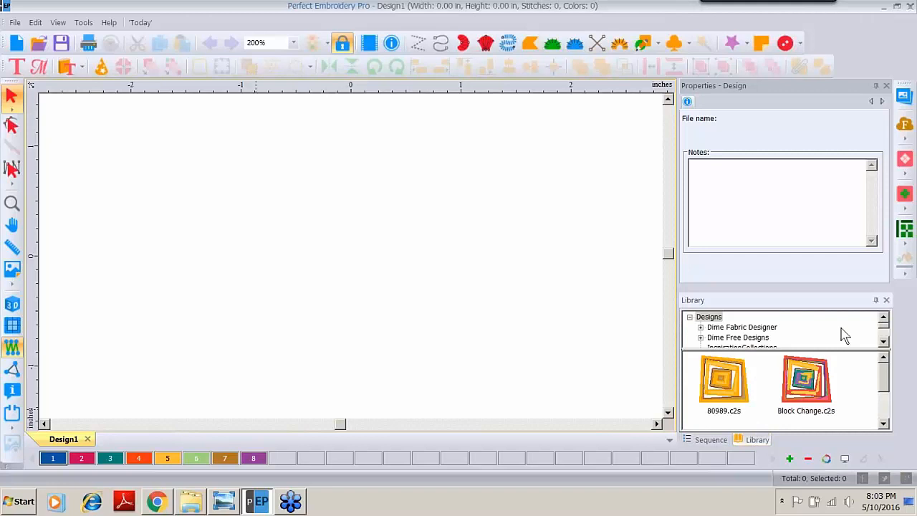
{"action": "left_click", "coordinate": [883, 341]}
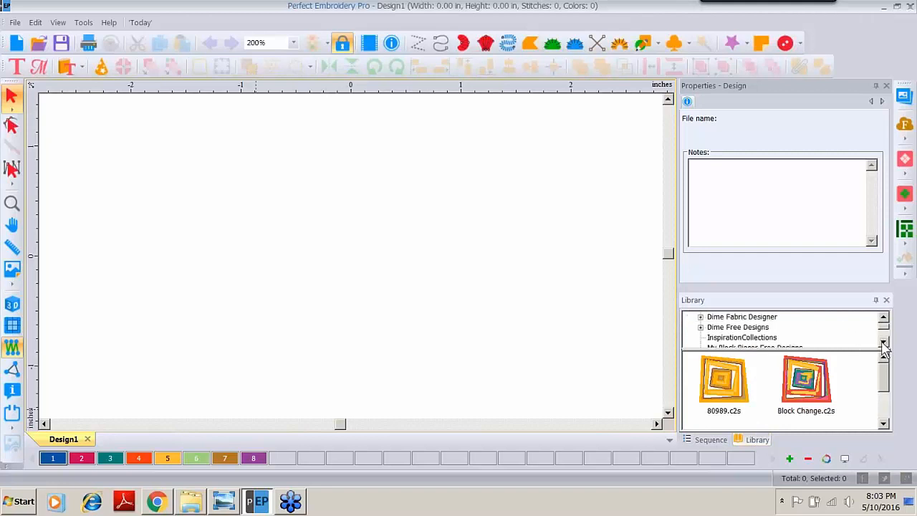
{"action": "left_click", "coordinate": [884, 342]}
{"action": "left_click", "coordinate": [884, 341]}
{"action": "left_click", "coordinate": [884, 342]}
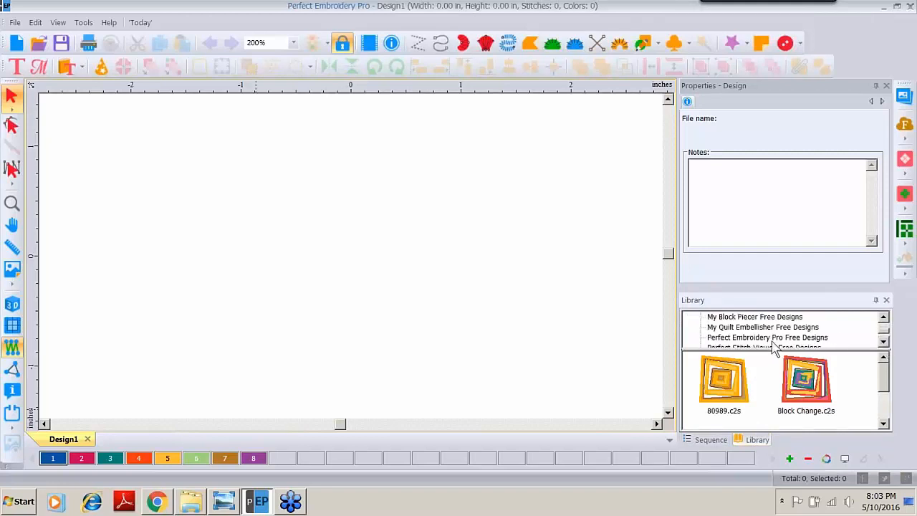
{"action": "key", "text": "ctrl"}
{"action": "key", "text": "ctrl"}
{"action": "left_click", "coordinate": [769, 340]}
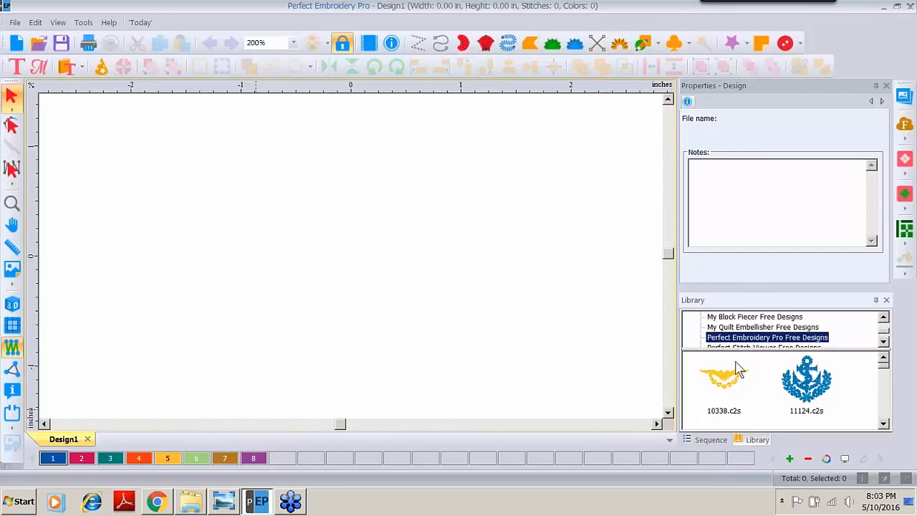
Show the collection's folder contents and open the coffee mug design 13425.c2s
{"action": "right_click", "coordinate": [774, 392]}
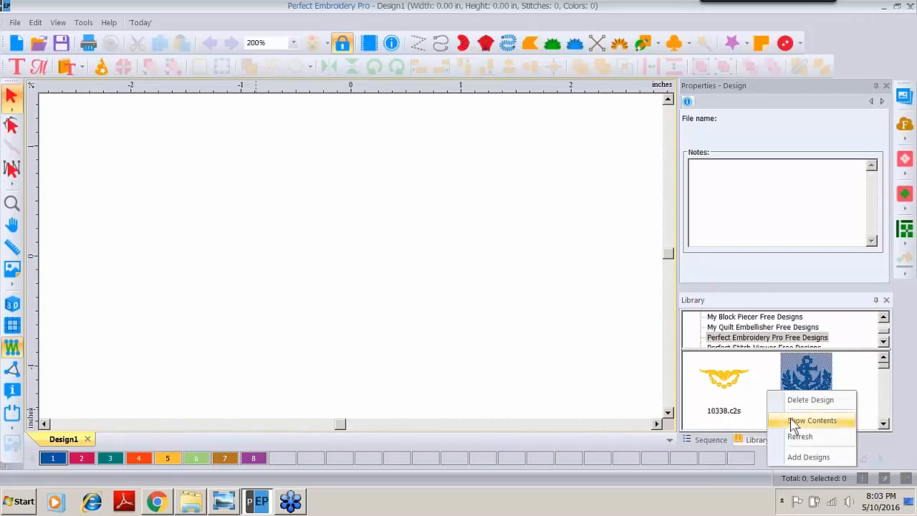
{"action": "left_click", "coordinate": [792, 421]}
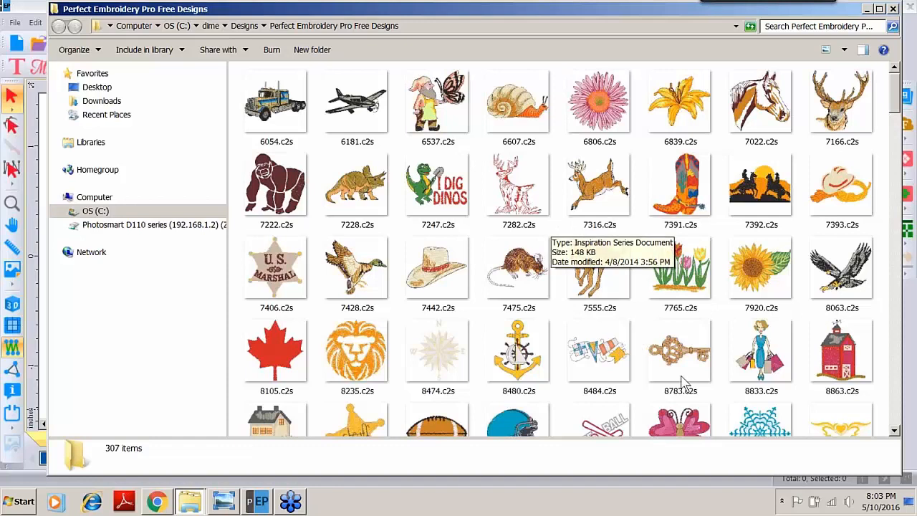
{"action": "left_click", "coordinate": [895, 407]}
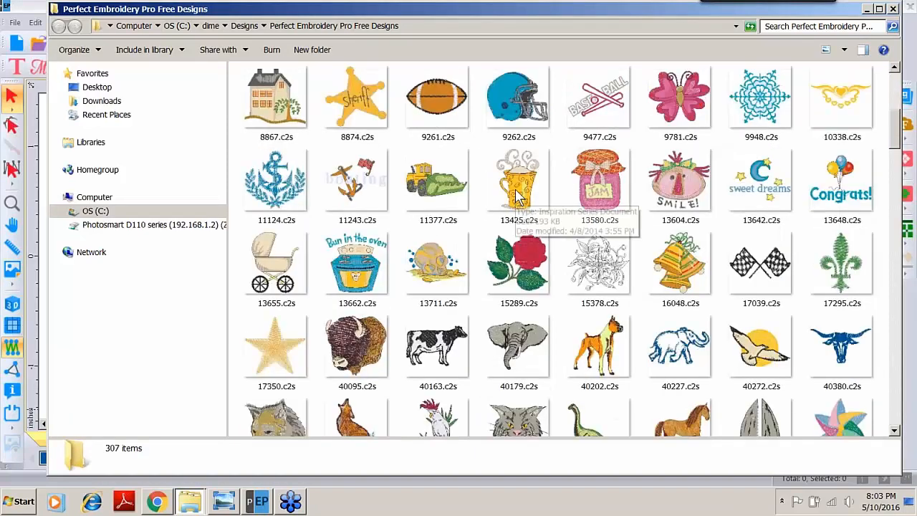
{"action": "left_click", "coordinate": [520, 197]}
{"action": "double_click", "coordinate": [520, 199]}
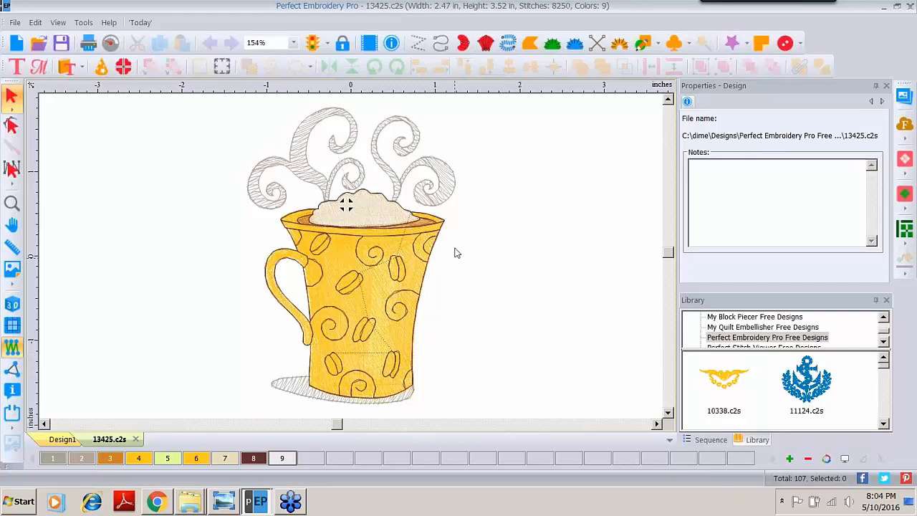
Select all items of the mug design in the sequence list and group them
{"action": "left_click", "coordinate": [708, 440]}
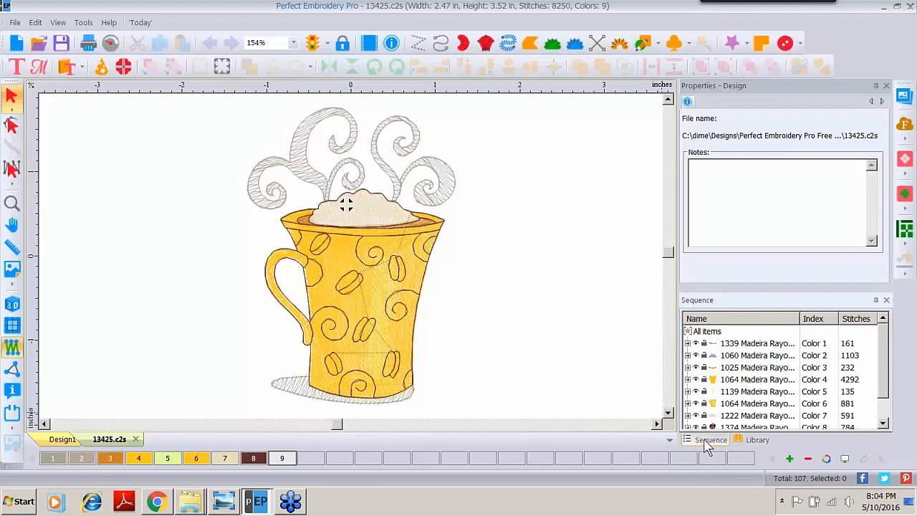
{"action": "left_click", "coordinate": [717, 334]}
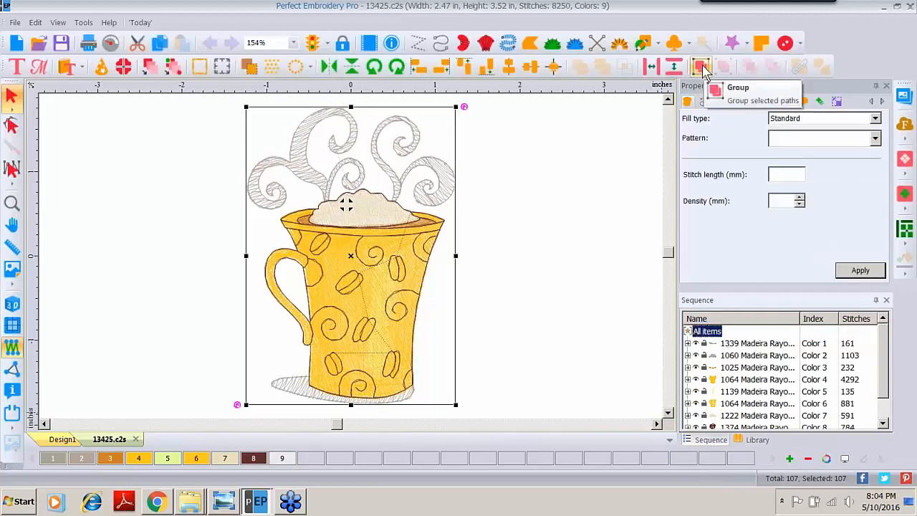
{"action": "left_click", "coordinate": [703, 67]}
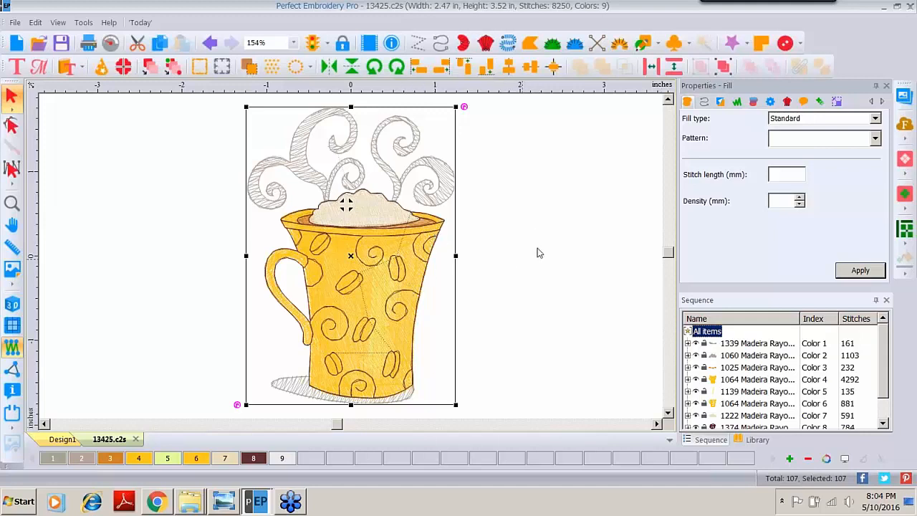
Set the grouped mug design's height to 4.5 inches with the aspect ratio maintained
{"action": "left_click", "coordinate": [837, 101]}
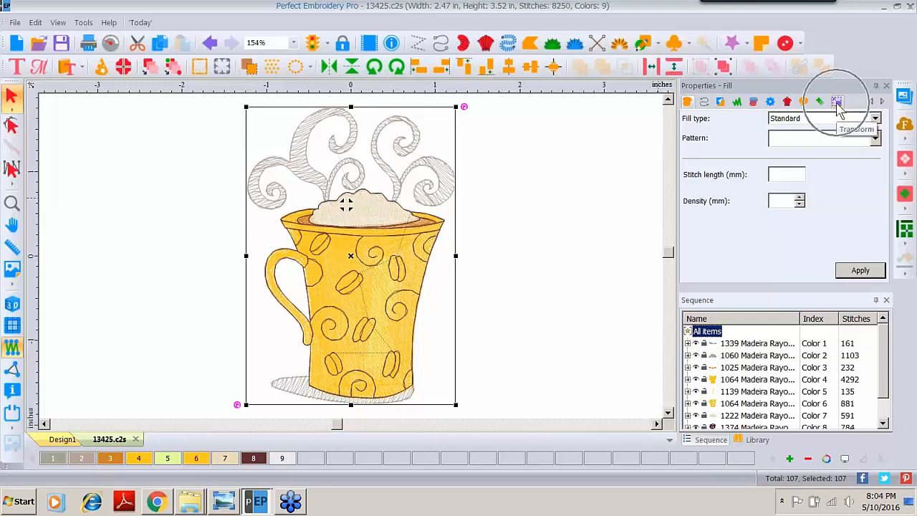
{"action": "left_click", "coordinate": [837, 102]}
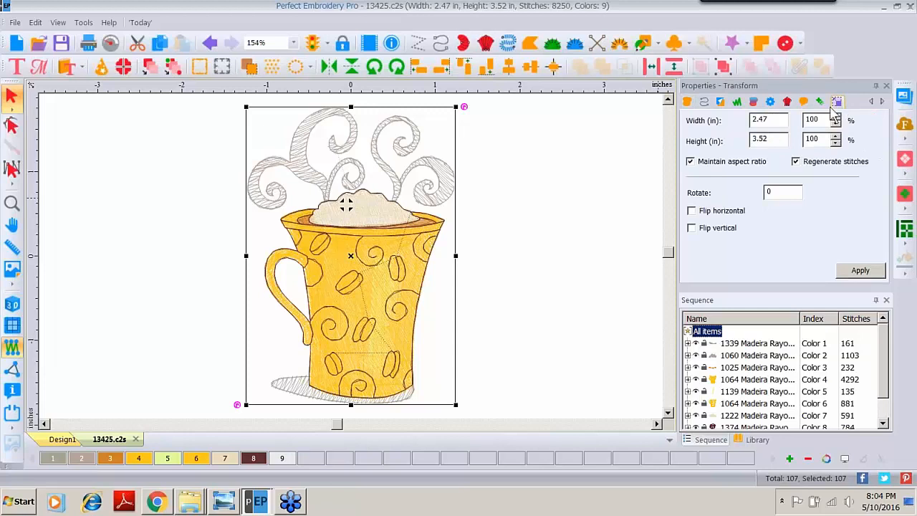
{"action": "left_click", "coordinate": [774, 141]}
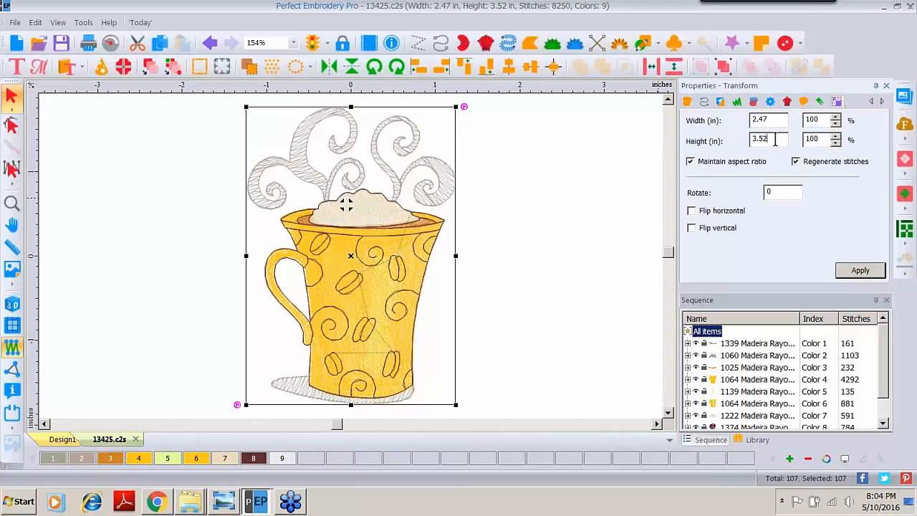
{"action": "type", "text": "4"}
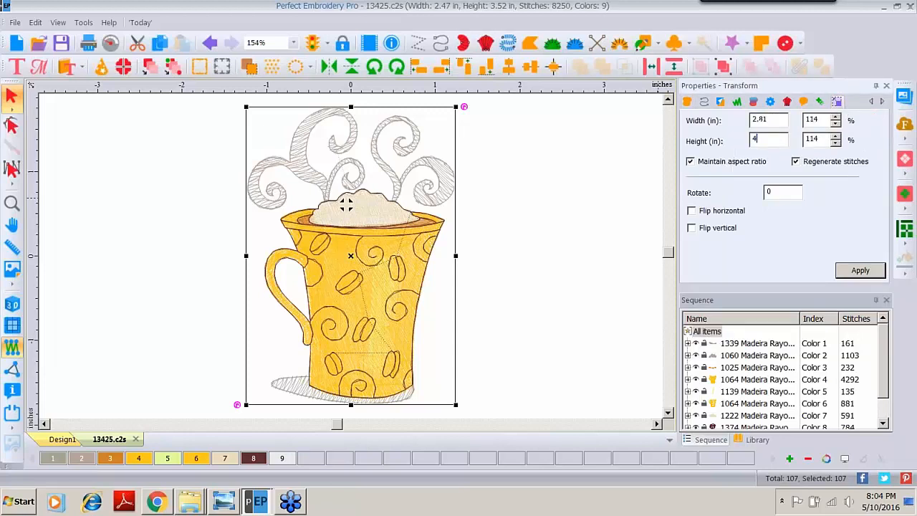
{"action": "type", "text": ".5"}
{"action": "left_click", "coordinate": [861, 271]}
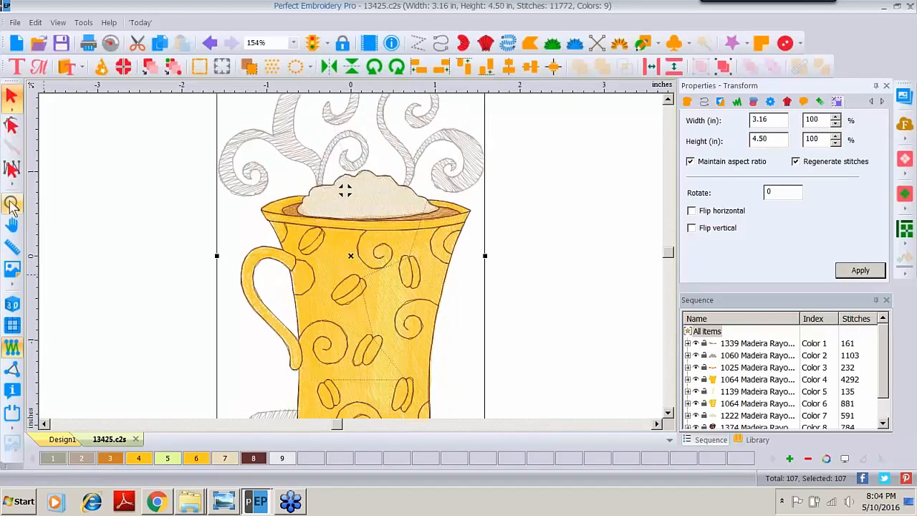
{"action": "left_click", "coordinate": [12, 203]}
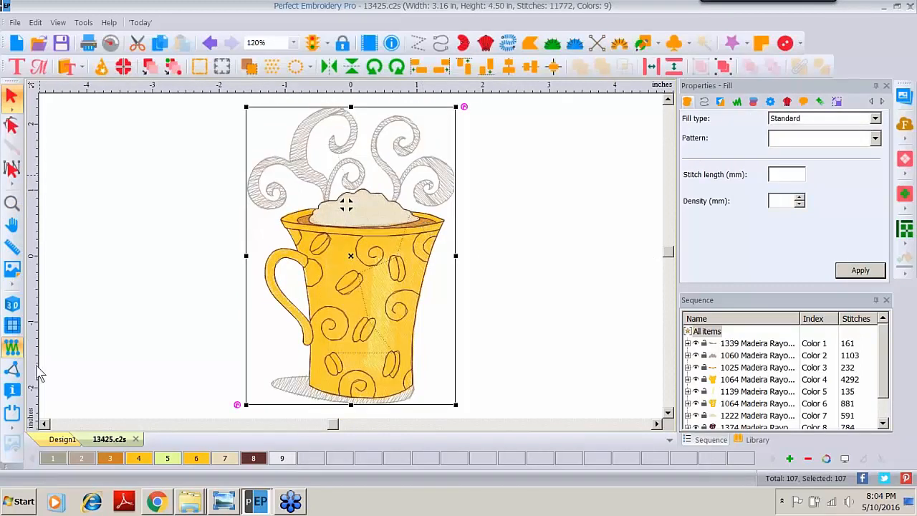
Choose the BabyLock-Brother 100x100 hoop, compare it with the mug design, and hide the hoop outline
{"action": "left_click", "coordinate": [15, 418]}
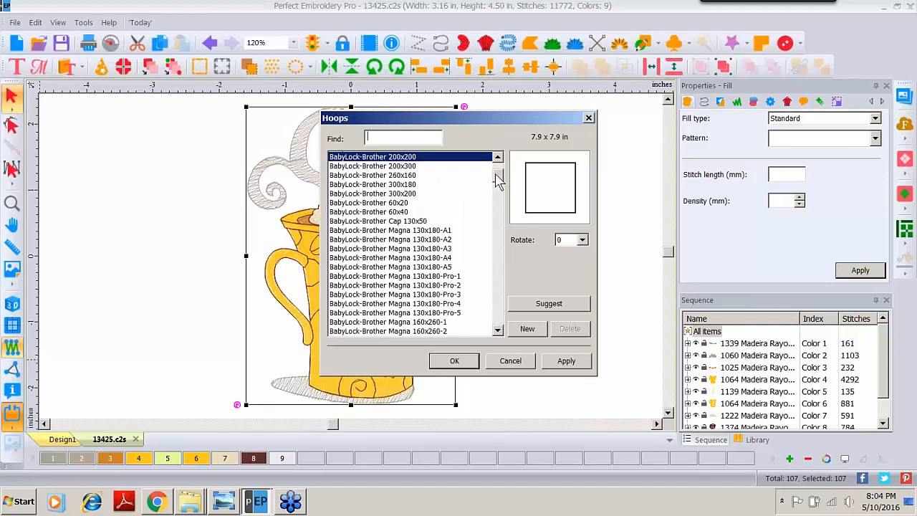
{"action": "scroll", "coordinate": [494, 182], "scroll_direction": "up", "scroll_amount": 3}
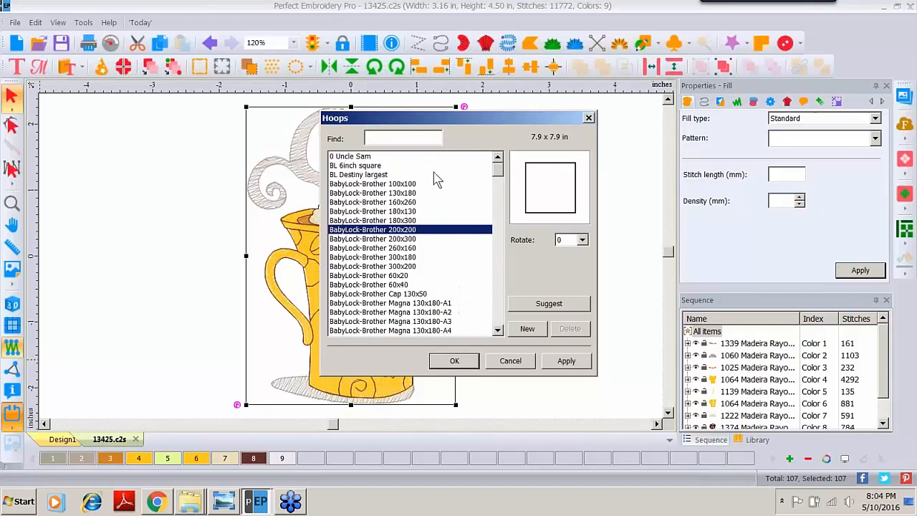
{"action": "left_click", "coordinate": [384, 185]}
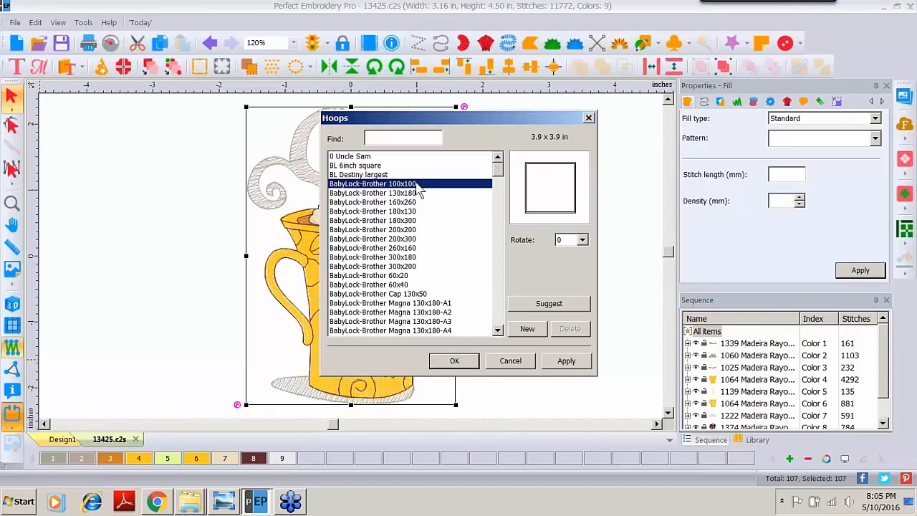
{"action": "left_click", "coordinate": [454, 362]}
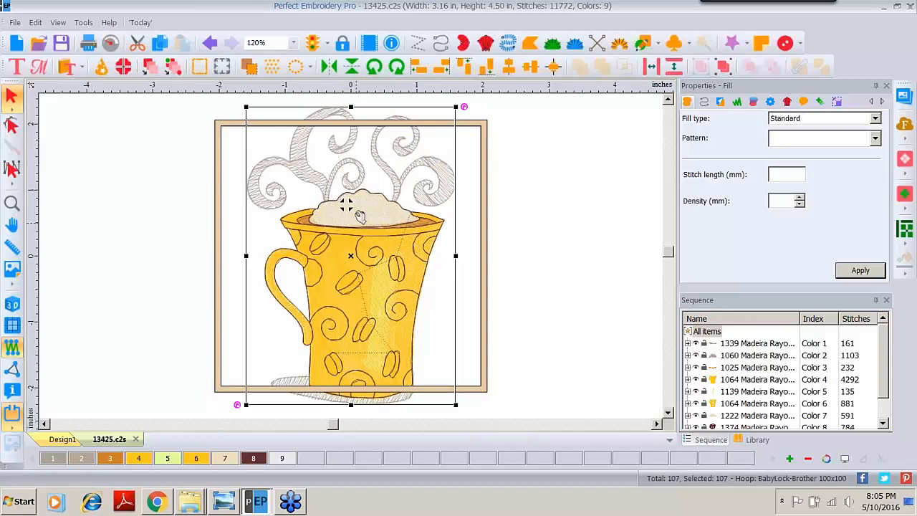
{"action": "left_click", "coordinate": [13, 417]}
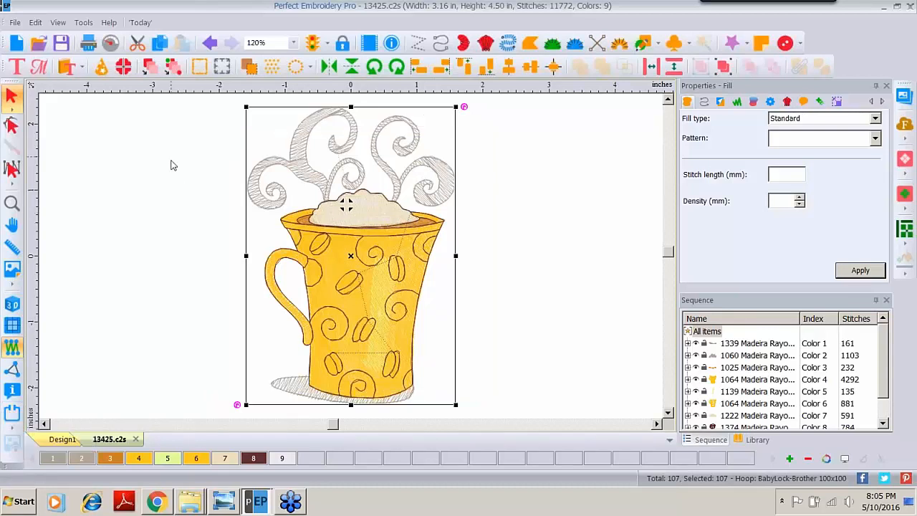
Start Split Design for the mug and generate a split preview for the BabyLock-Brother 100x100 hoop
{"action": "left_click", "coordinate": [126, 78]}
{"action": "key", "text": "ctrl"}
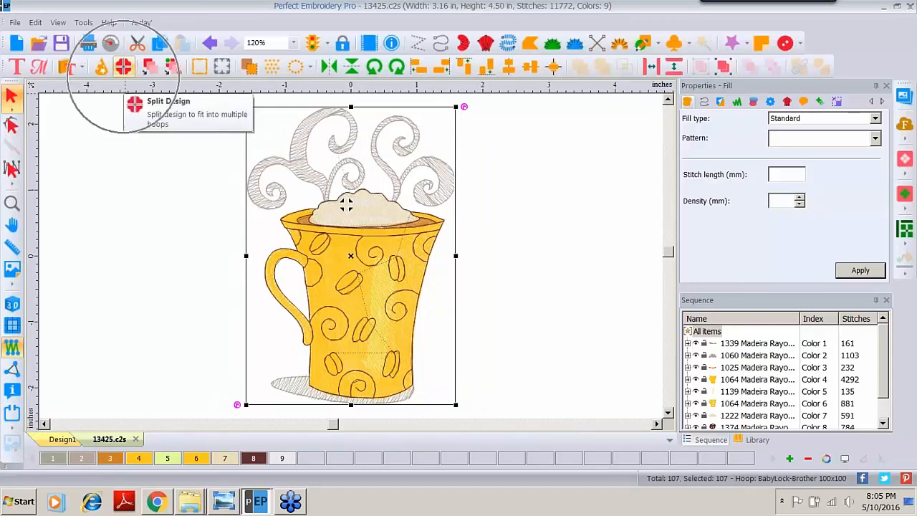
{"action": "key", "text": "ctrl"}
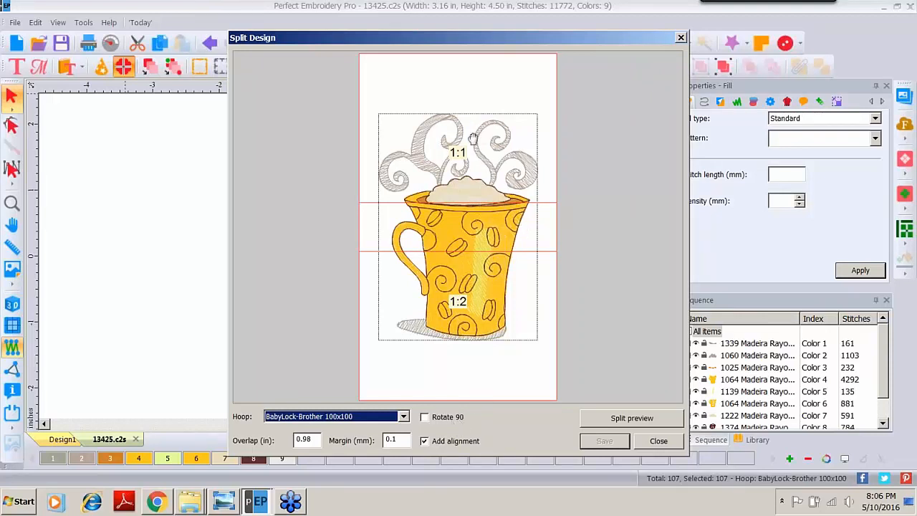
{"action": "key", "text": "ctrl"}
{"action": "key", "text": "ctrl"}
{"action": "left_click", "coordinate": [618, 422]}
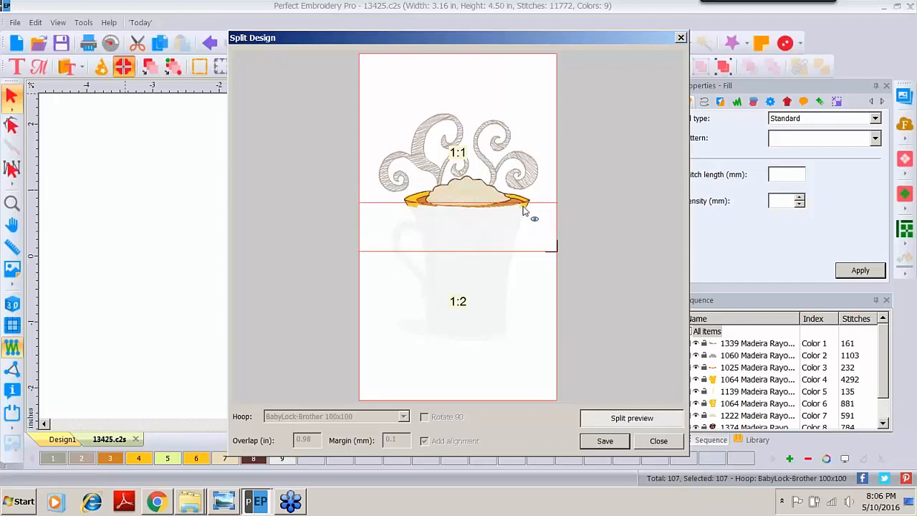
Examine which stitches fall in the lower and upper hoop sections, and leave the split preview
{"action": "left_click", "coordinate": [453, 331]}
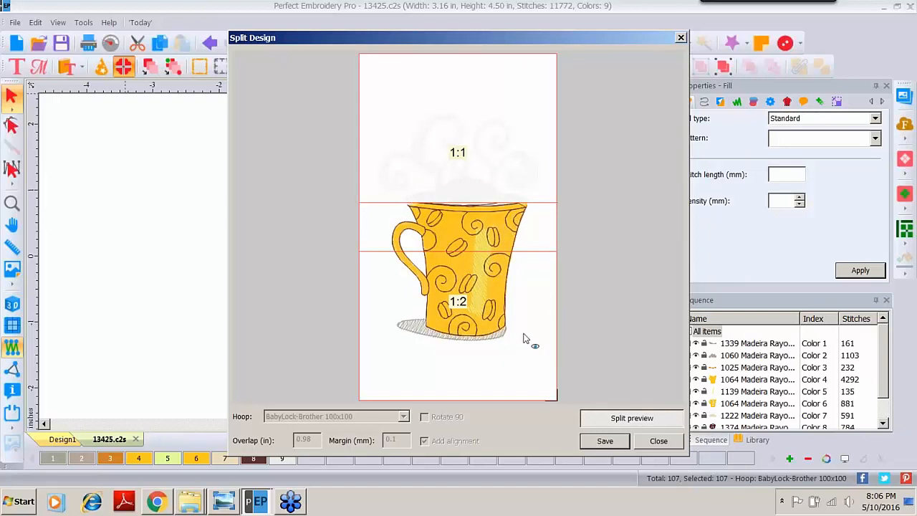
{"action": "left_click", "coordinate": [505, 120]}
{"action": "left_click", "coordinate": [617, 422]}
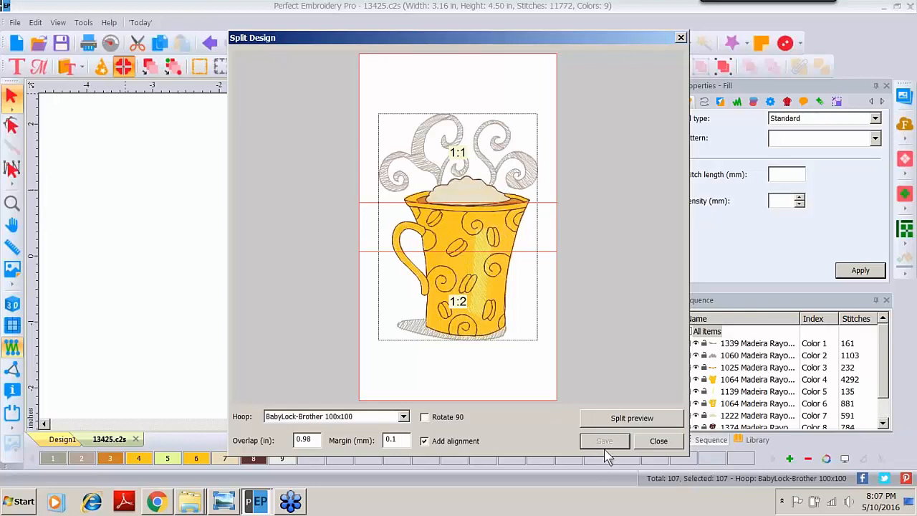
Preview the split again and save the split design as "coffee latte" in the 0 May Split Designs folder on drive C
{"action": "left_click", "coordinate": [628, 421]}
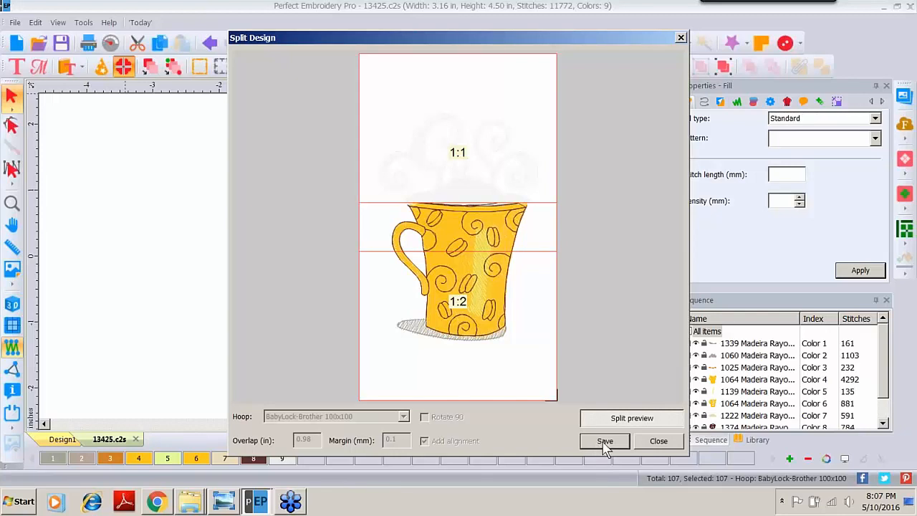
{"action": "left_click", "coordinate": [605, 441]}
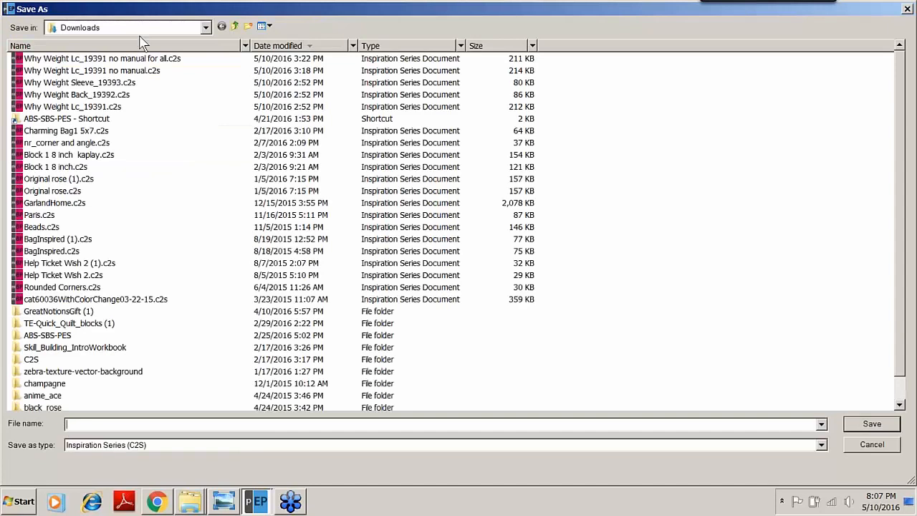
{"action": "left_click", "coordinate": [206, 28]}
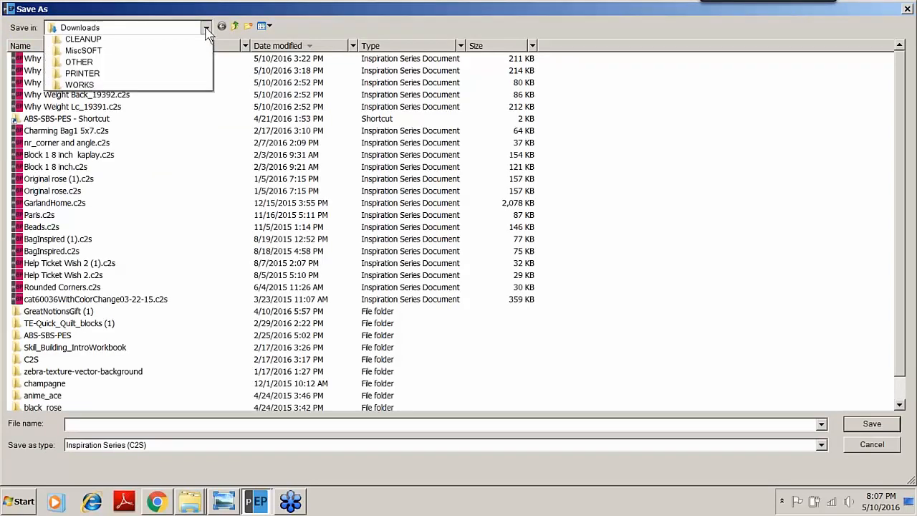
{"action": "left_click", "coordinate": [80, 133]}
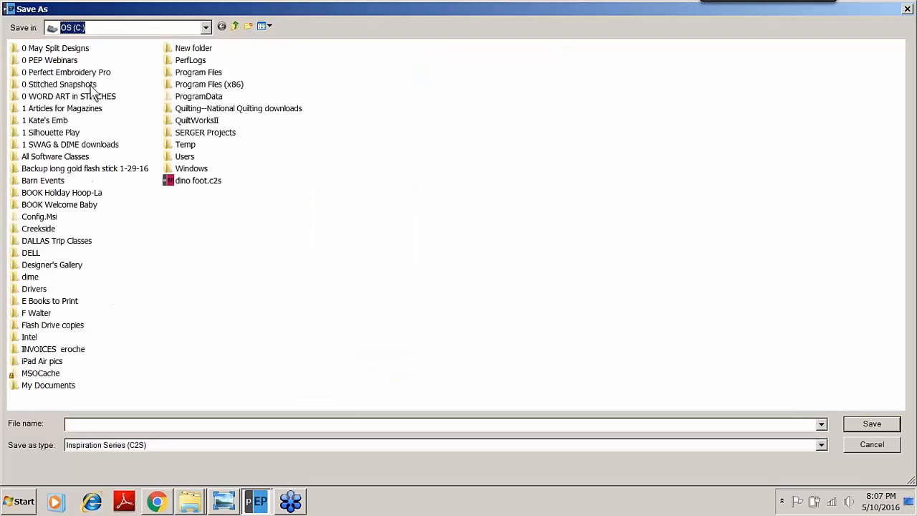
{"action": "double_click", "coordinate": [45, 49]}
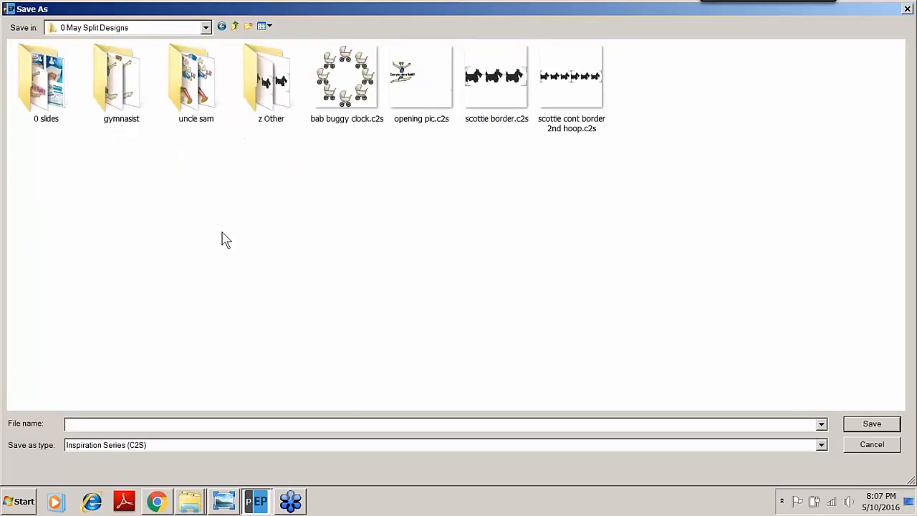
{"action": "left_click", "coordinate": [73, 425]}
{"action": "type", "text": "coffee latte"}
{"action": "key", "text": "Return"}
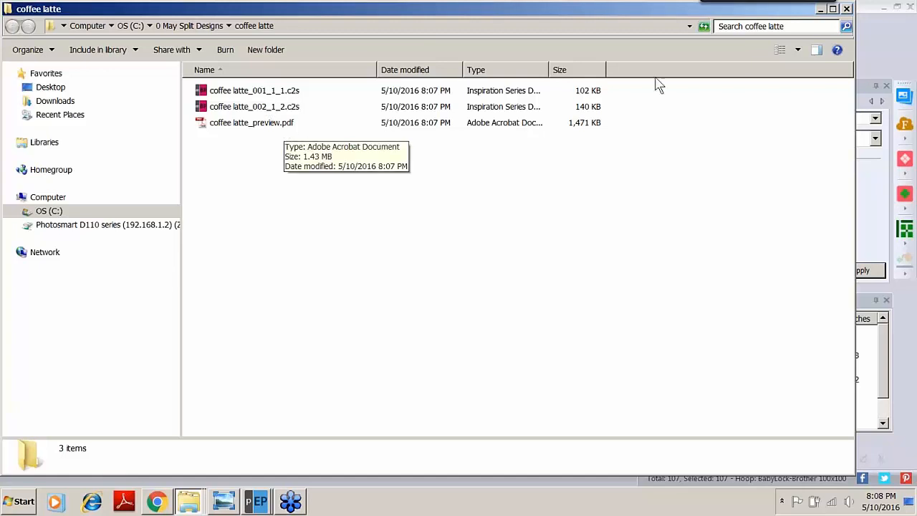
Show the preview pane in the coffee latte folder and view the two split section files, 001_1_1 and 002_1_2
{"action": "left_click", "coordinate": [818, 51]}
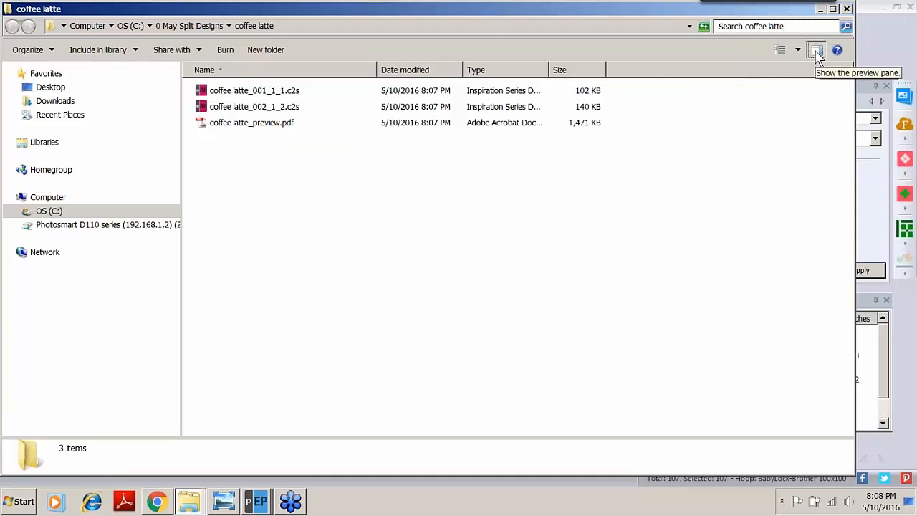
{"action": "left_click", "coordinate": [251, 93]}
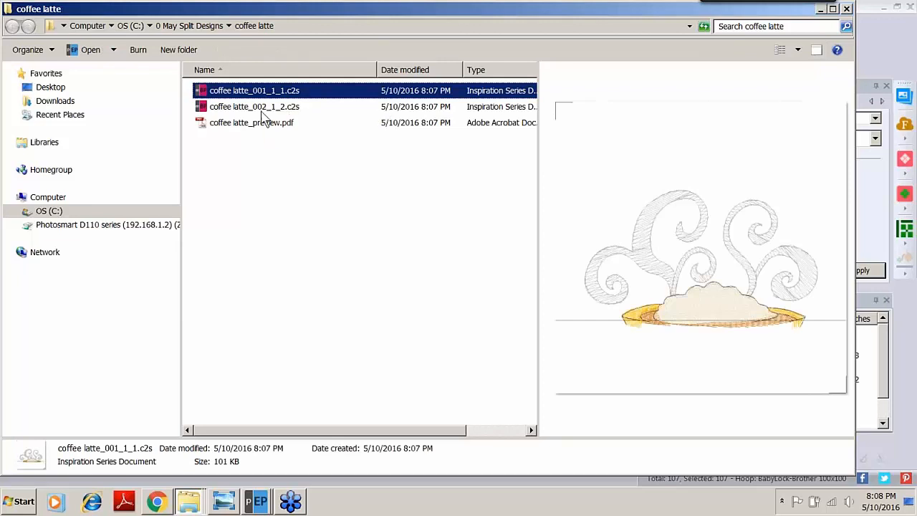
{"action": "left_click", "coordinate": [262, 111]}
{"action": "left_click", "coordinate": [273, 108]}
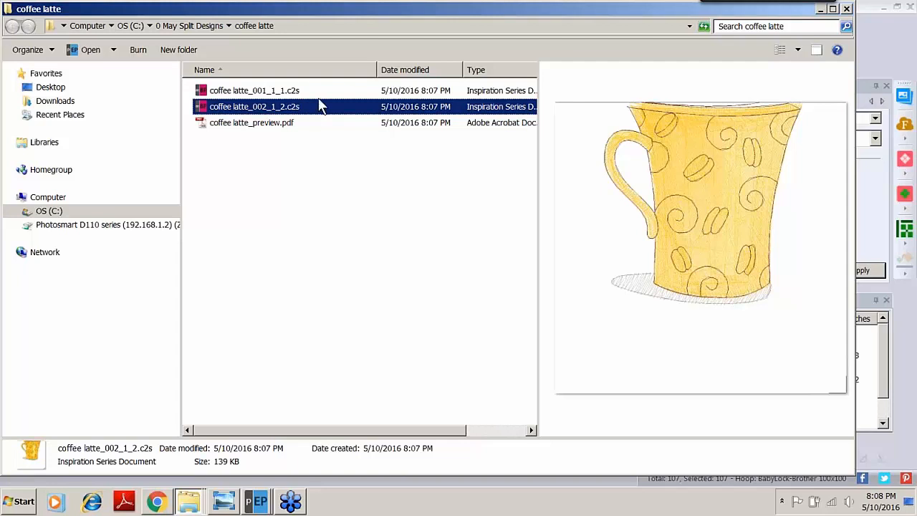
Open coffee latte_preview.pdf at 50% zoom, review all five pages of section layouts and colour analyses, and minimize it
{"action": "left_click", "coordinate": [276, 124]}
{"action": "double_click", "coordinate": [265, 125]}
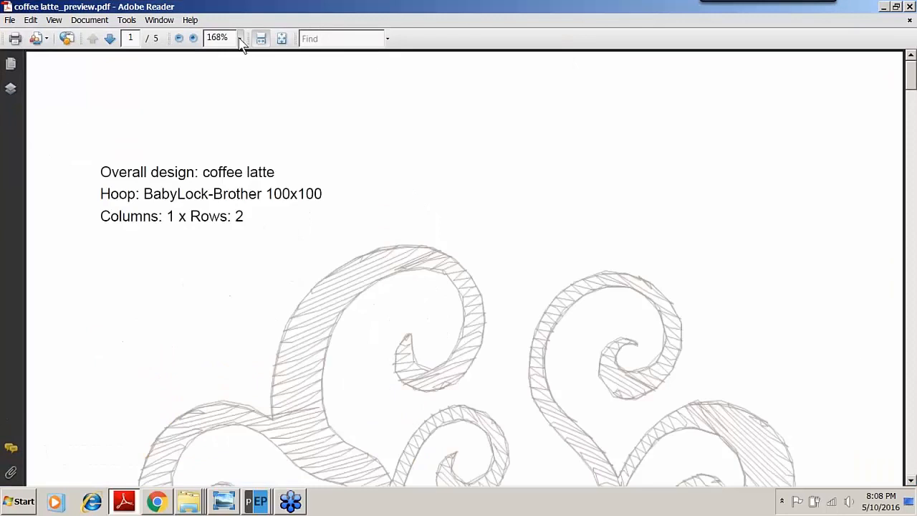
{"action": "left_click", "coordinate": [240, 39]}
{"action": "left_click", "coordinate": [228, 83]}
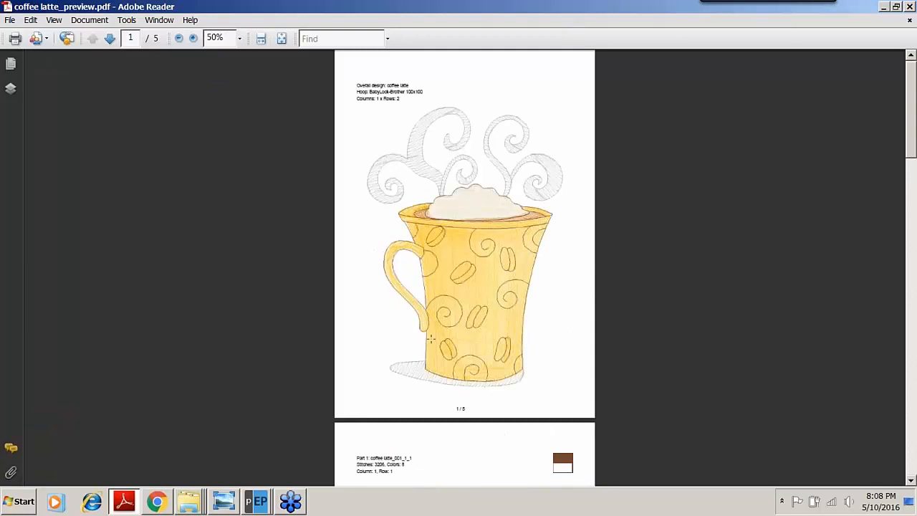
{"action": "left_click", "coordinate": [110, 38]}
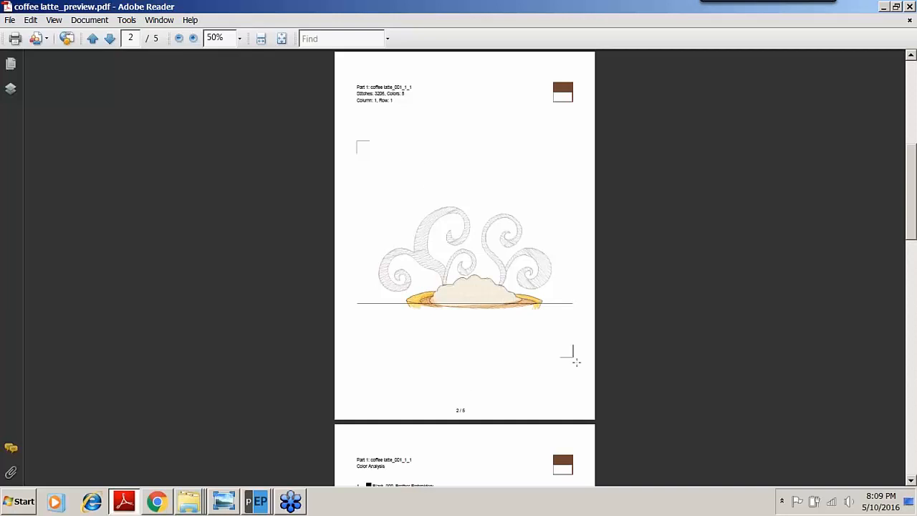
{"action": "left_click", "coordinate": [110, 38]}
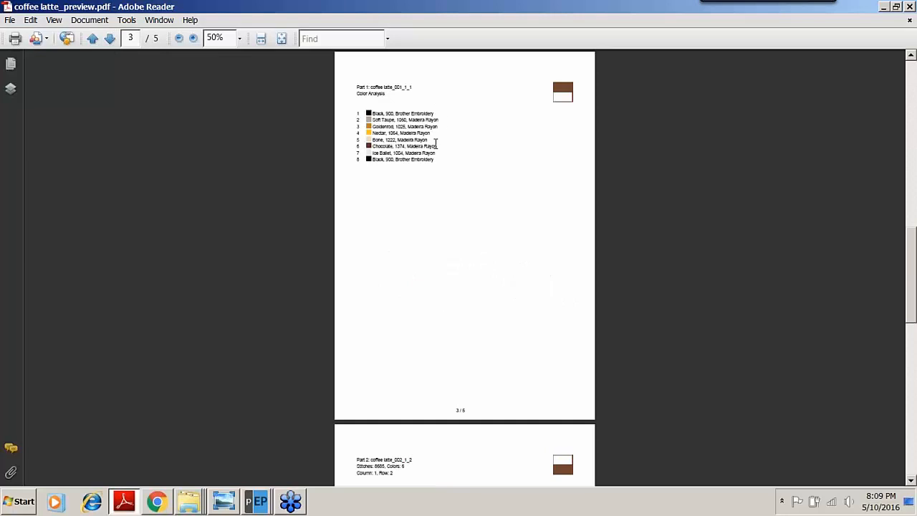
{"action": "left_click", "coordinate": [110, 39]}
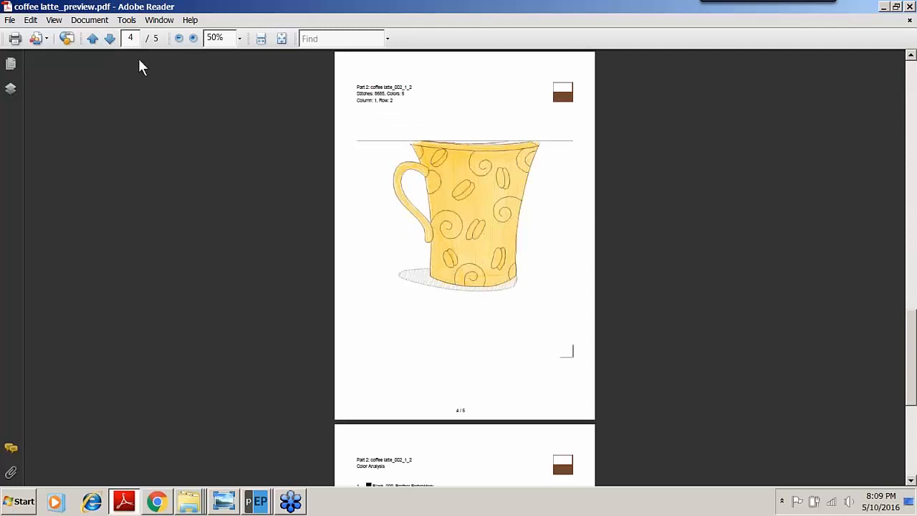
{"action": "left_click", "coordinate": [110, 39]}
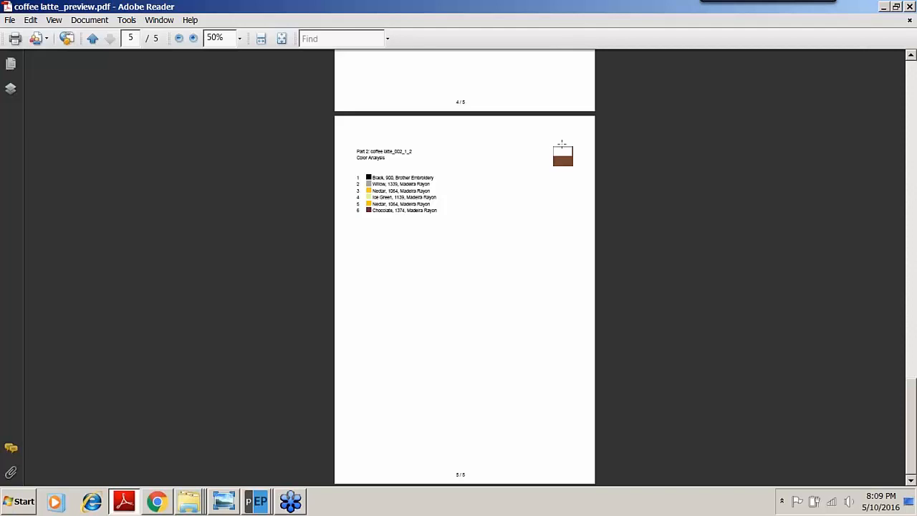
{"action": "left_click", "coordinate": [885, 7]}
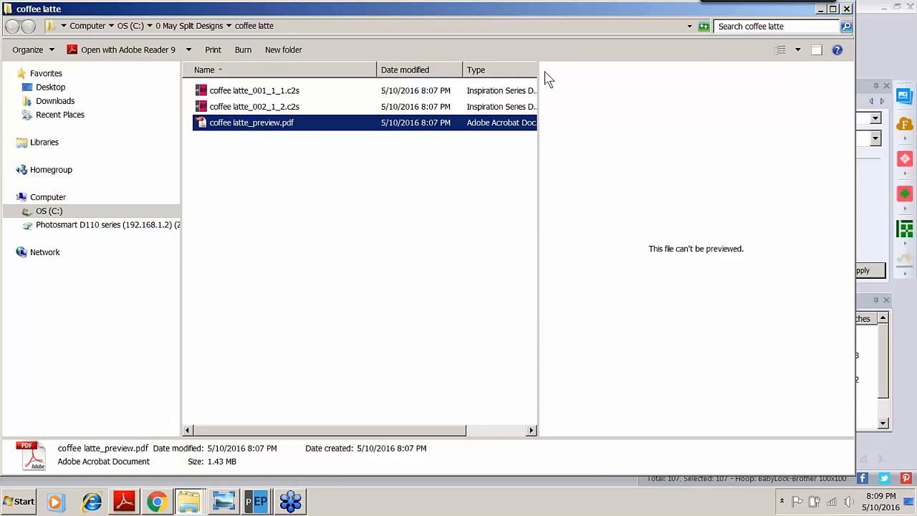
Close the coffee latte folder and the Split Design dialog, and close the mug design 13425.c2s without saving changes
{"action": "left_click_drag", "start_coordinate": [538, 148], "coordinate": [635, 155]}
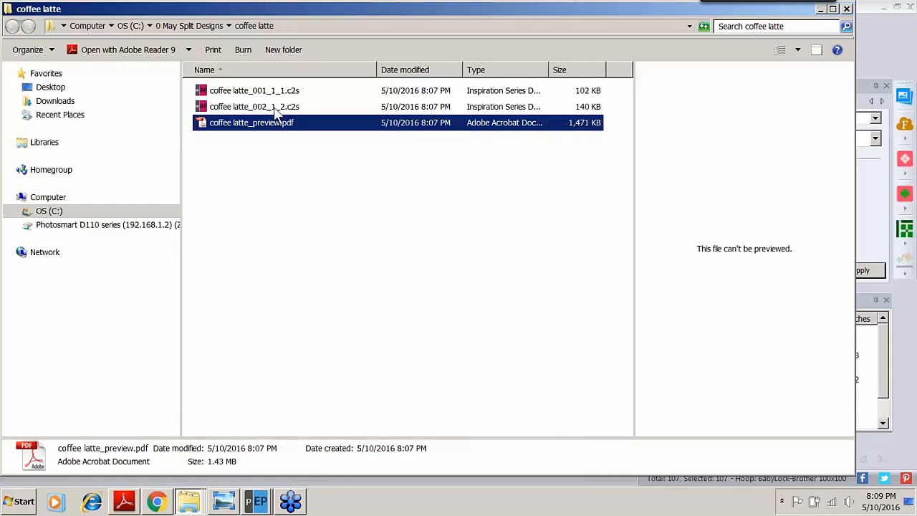
{"action": "left_click", "coordinate": [847, 10]}
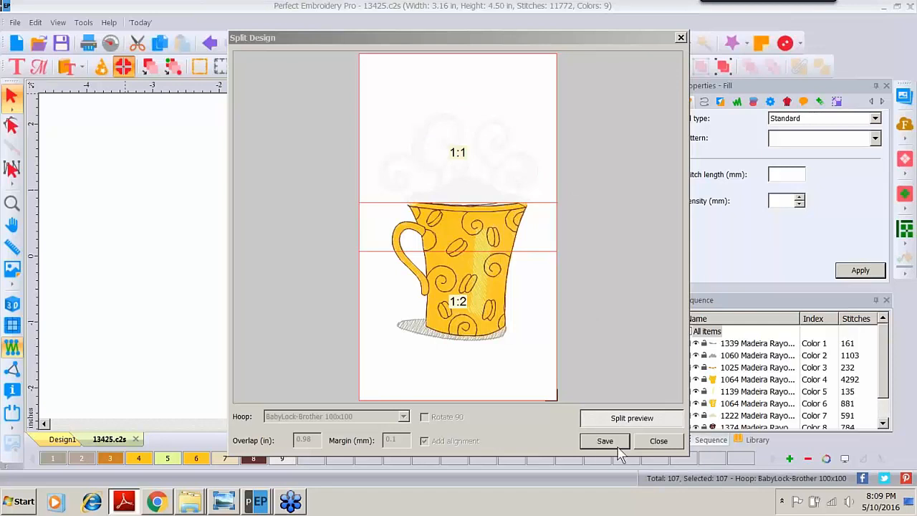
{"action": "left_click", "coordinate": [658, 442]}
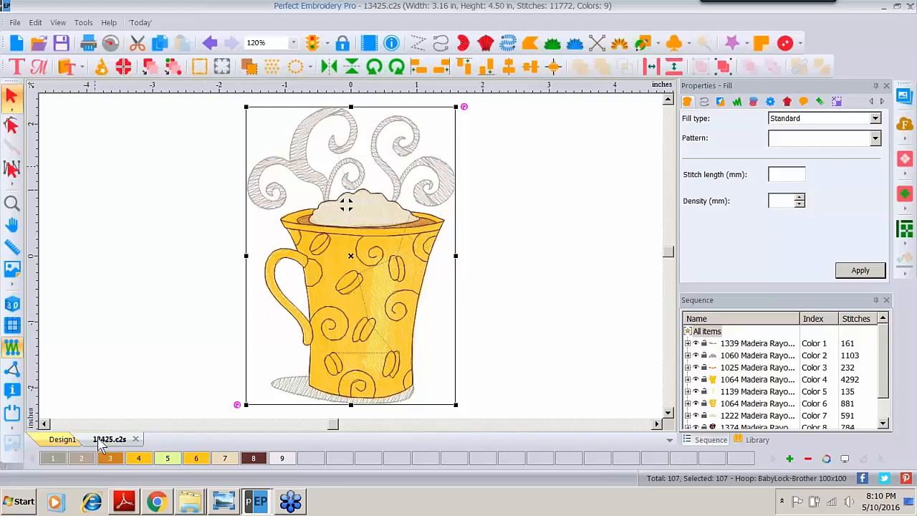
{"action": "left_click", "coordinate": [135, 439]}
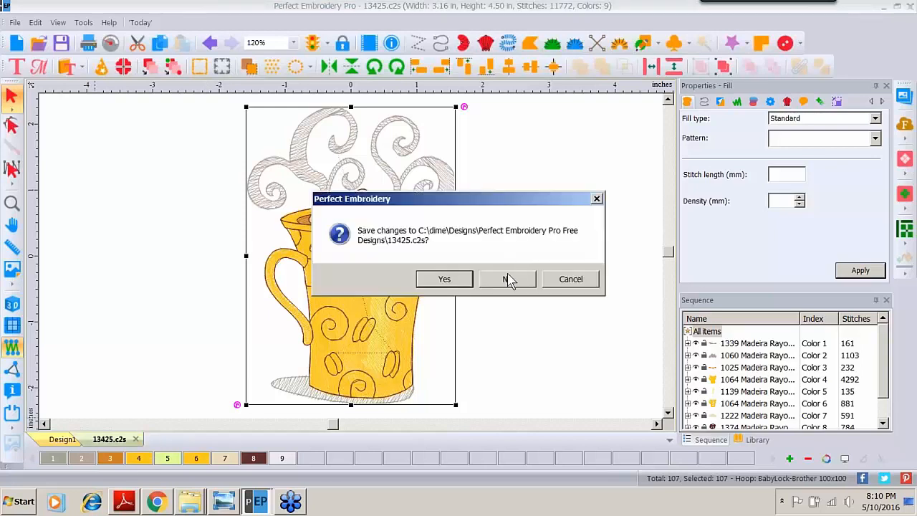
{"action": "left_click", "coordinate": [508, 278]}
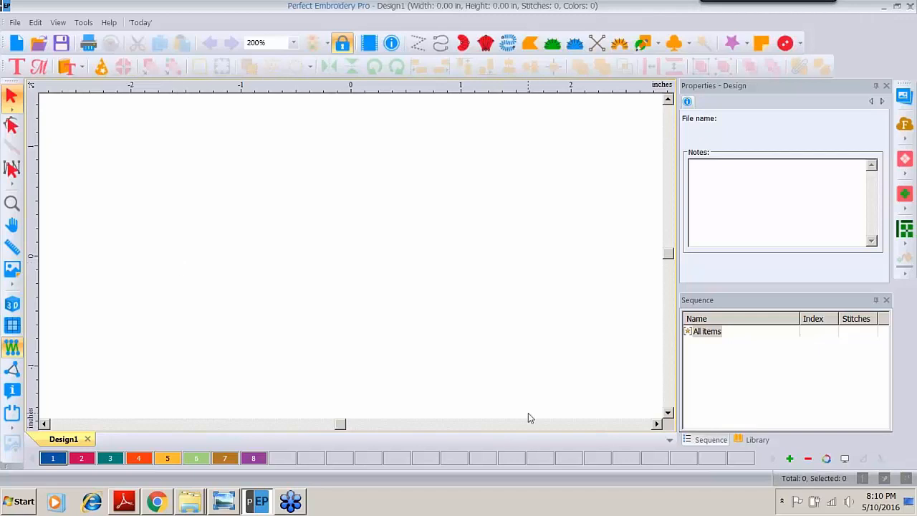
Browse the contents of the Perfect Embroidery Pro Free Designs library folder, open 57635.c2s, and turn on the 3D view
{"action": "left_click", "coordinate": [760, 440]}
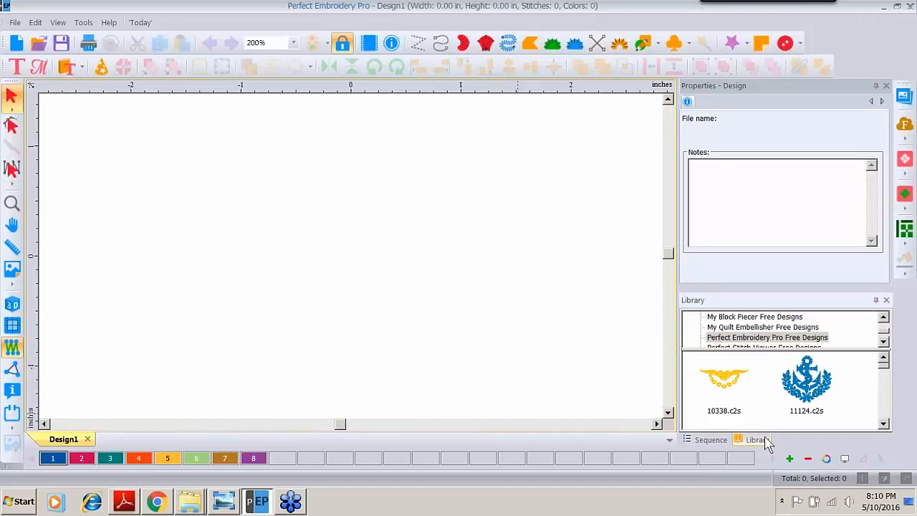
{"action": "right_click", "coordinate": [766, 393]}
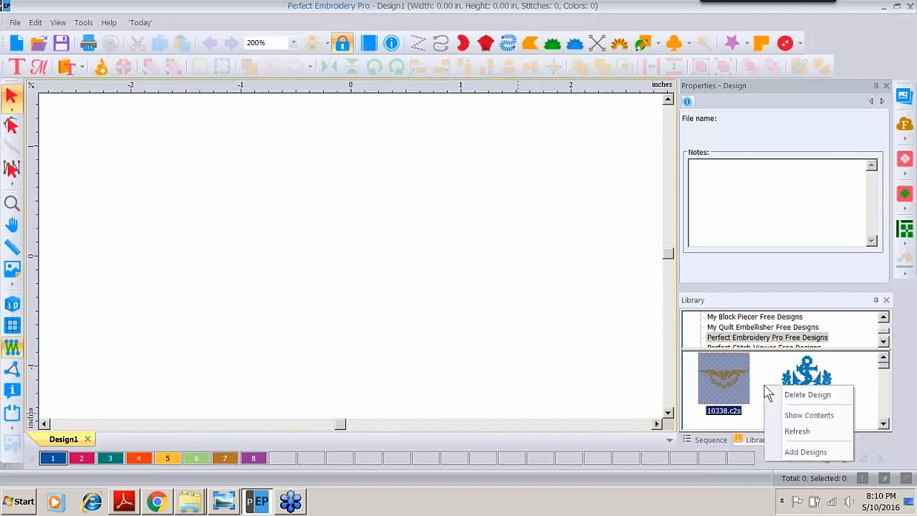
{"action": "left_click", "coordinate": [792, 417]}
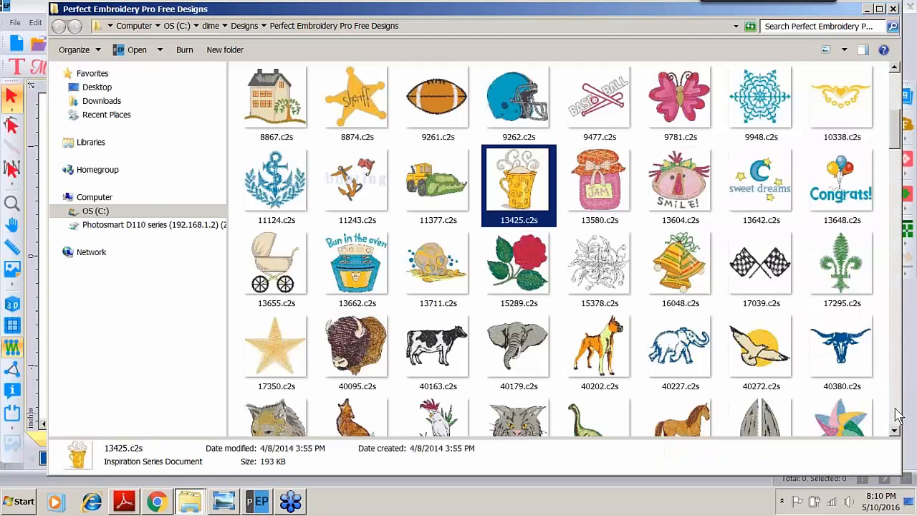
{"action": "left_click", "coordinate": [899, 415]}
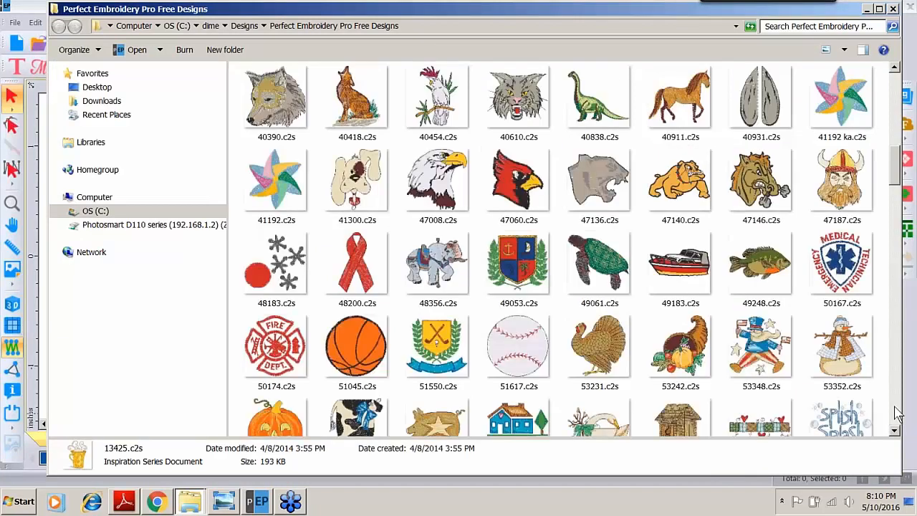
{"action": "left_click", "coordinate": [899, 415]}
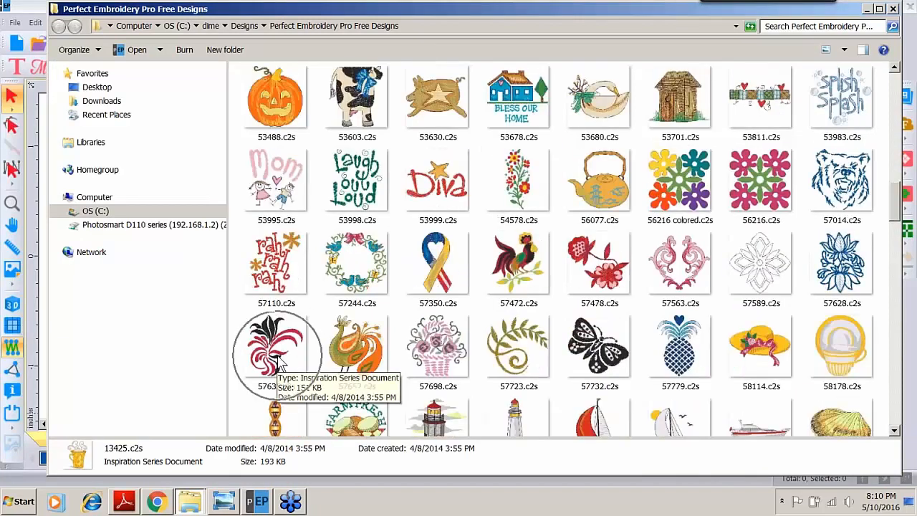
{"action": "double_click", "coordinate": [278, 358]}
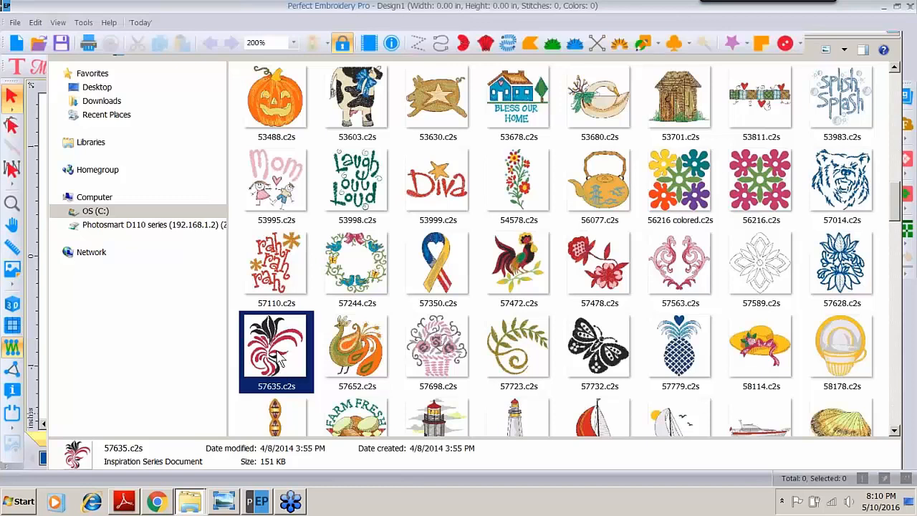
{"action": "left_click", "coordinate": [12, 304]}
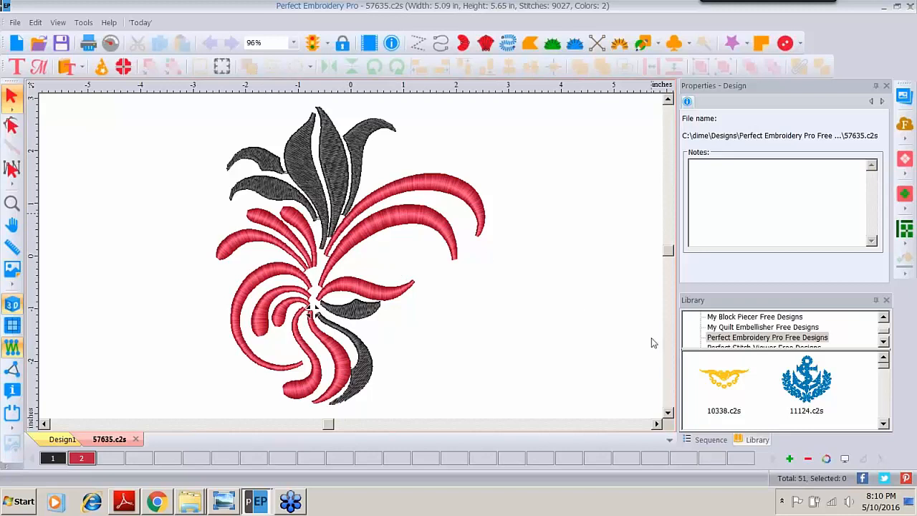
Select all items of the flourish design and set its height to 7 inches with aspect ratio maintained
{"action": "left_click", "coordinate": [709, 439]}
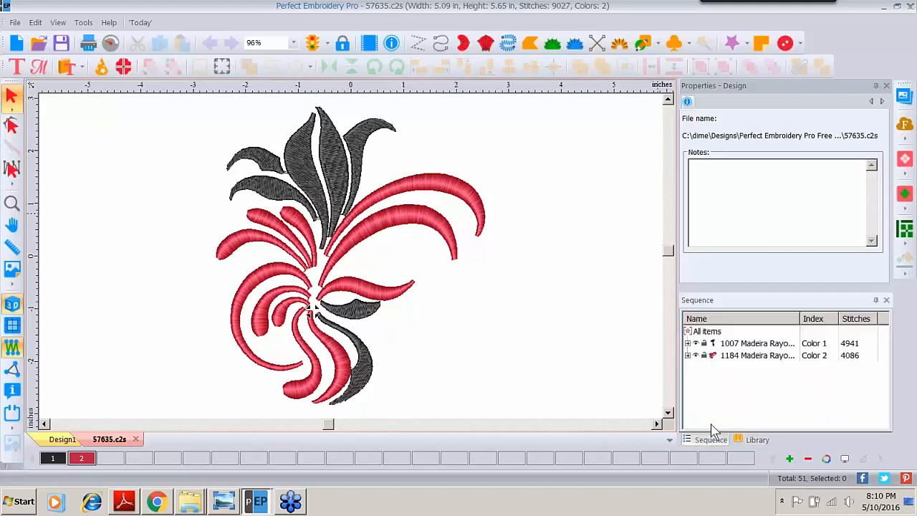
{"action": "left_click", "coordinate": [704, 331]}
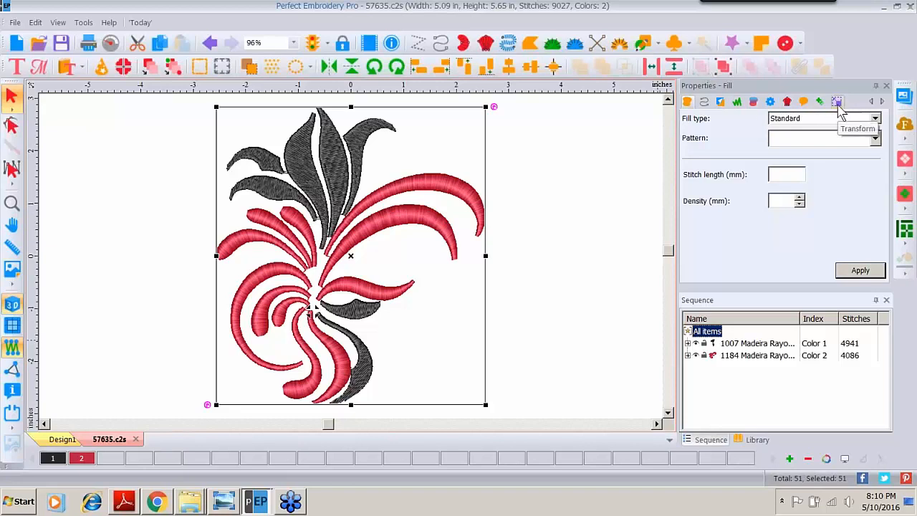
{"action": "left_click", "coordinate": [837, 102]}
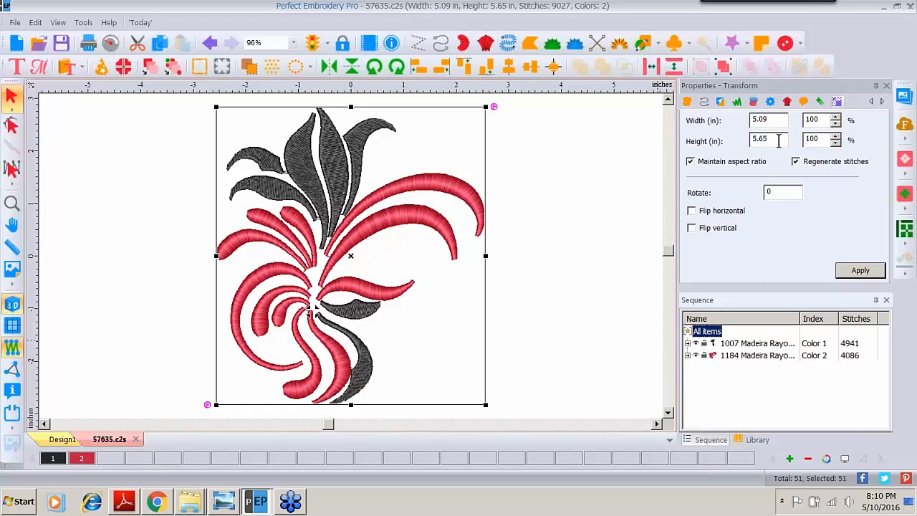
{"action": "double_click", "coordinate": [770, 141]}
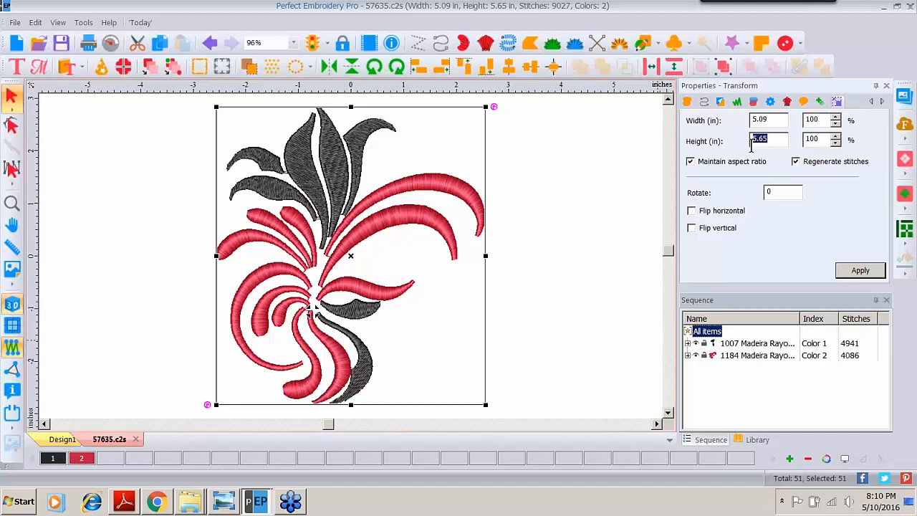
{"action": "type", "text": "7"}
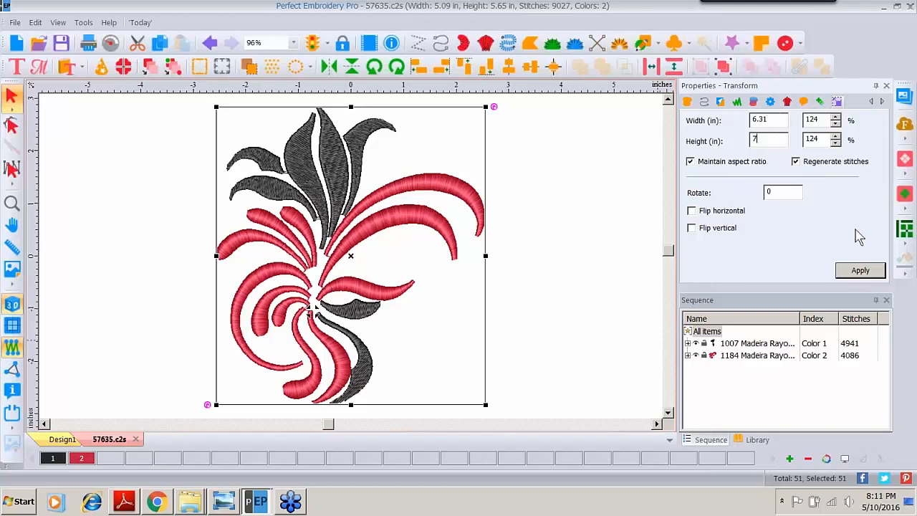
{"action": "left_click", "coordinate": [859, 273]}
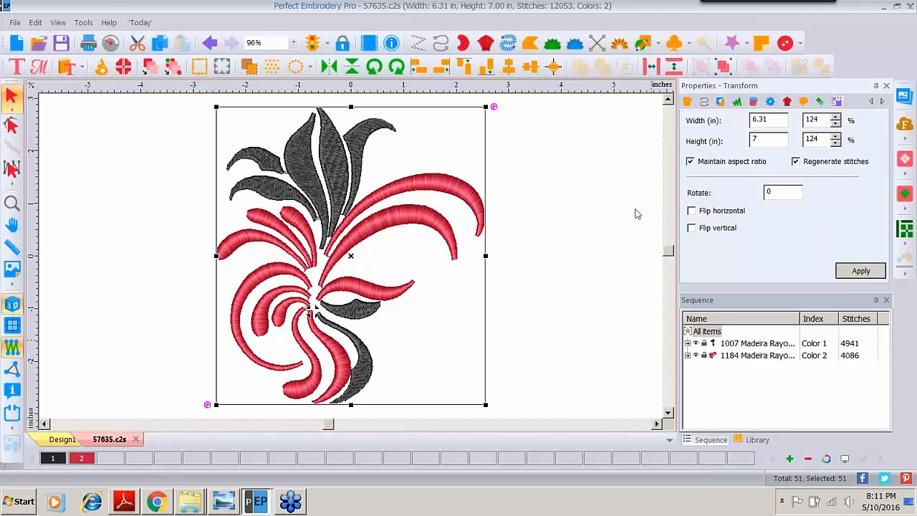
{"action": "left_click", "coordinate": [12, 203]}
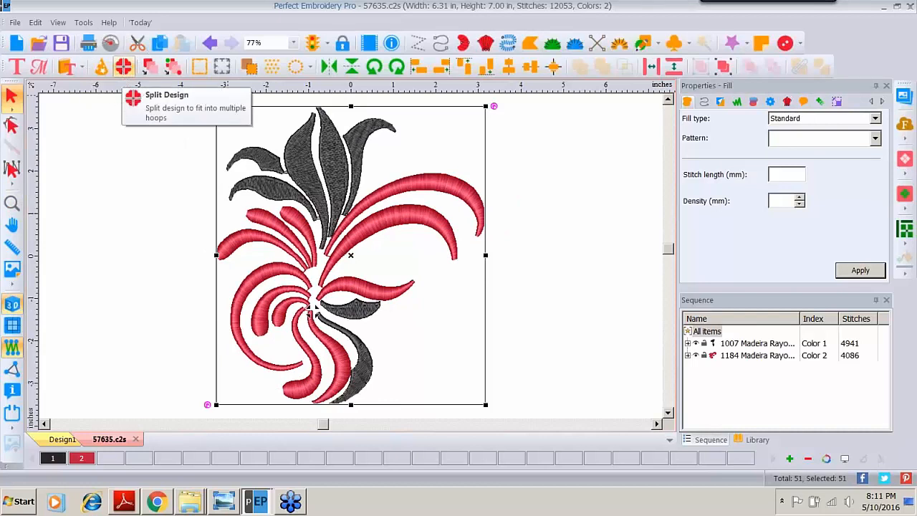
Start Split Design for the enlarged flourish and choose the BabyLock-Brother 130x180 hoop
{"action": "left_click", "coordinate": [125, 68]}
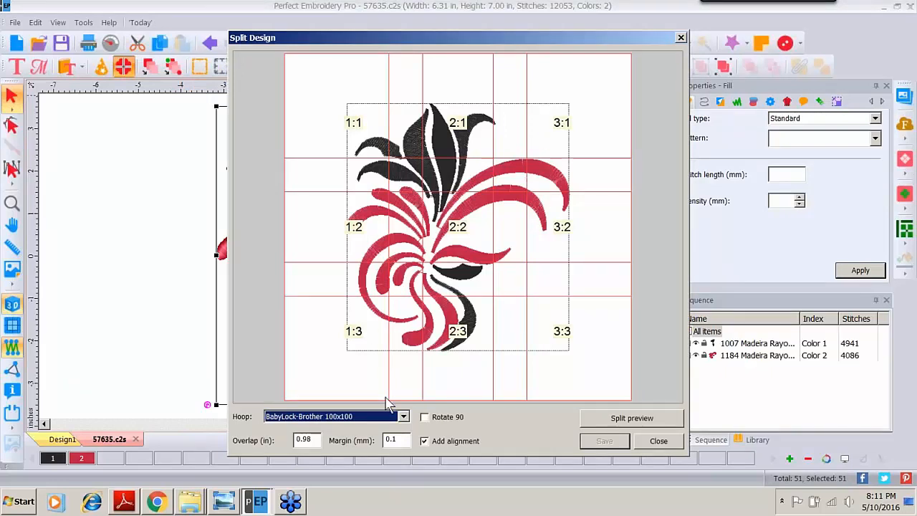
{"action": "left_click", "coordinate": [346, 428]}
{"action": "left_click", "coordinate": [405, 419]}
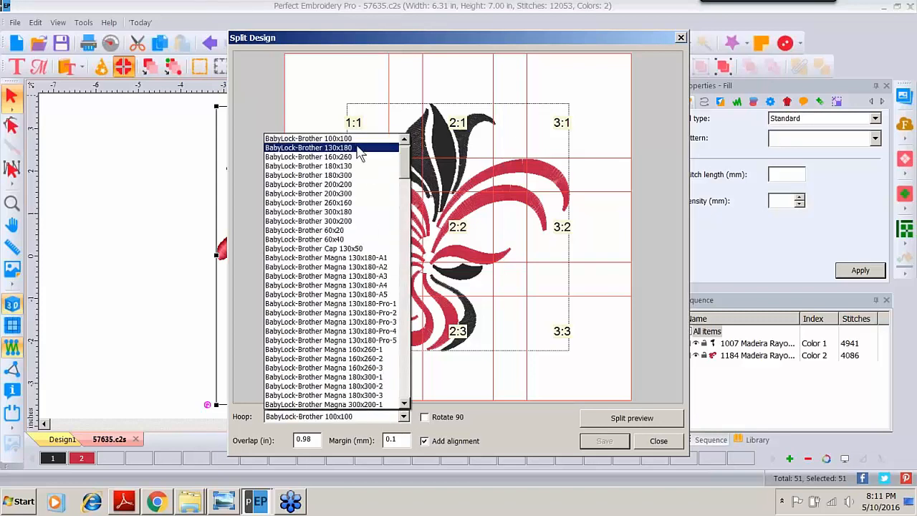
{"action": "left_click", "coordinate": [357, 148]}
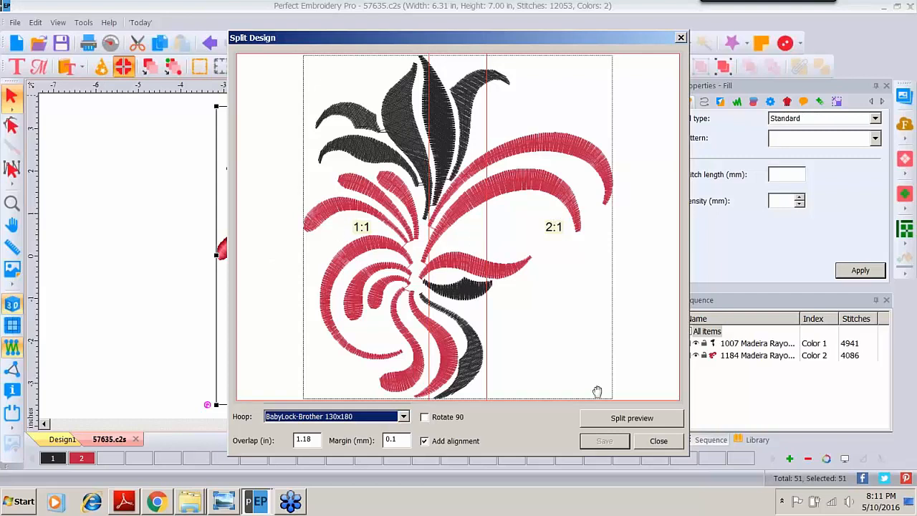
Generate the split preview and examine which stitches fall in hoop sections 1:1 and 2:1
{"action": "left_click", "coordinate": [606, 424]}
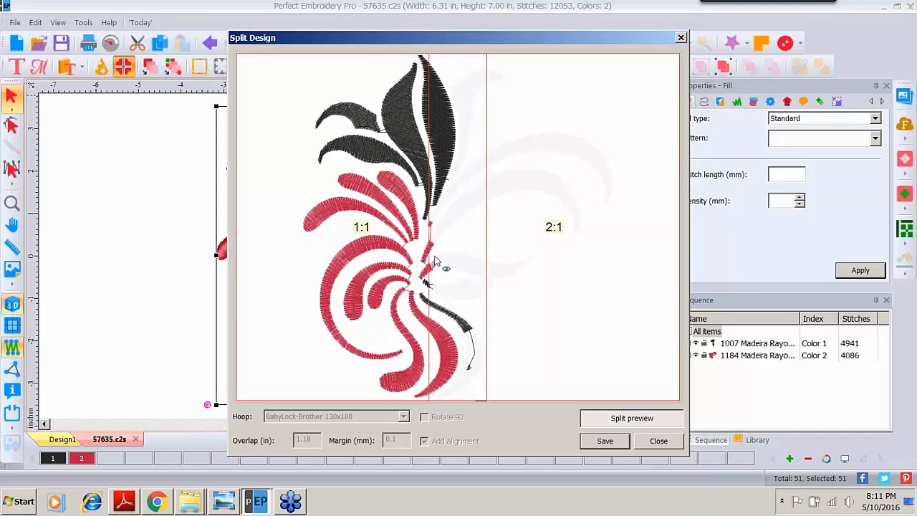
{"action": "left_click", "coordinate": [566, 231]}
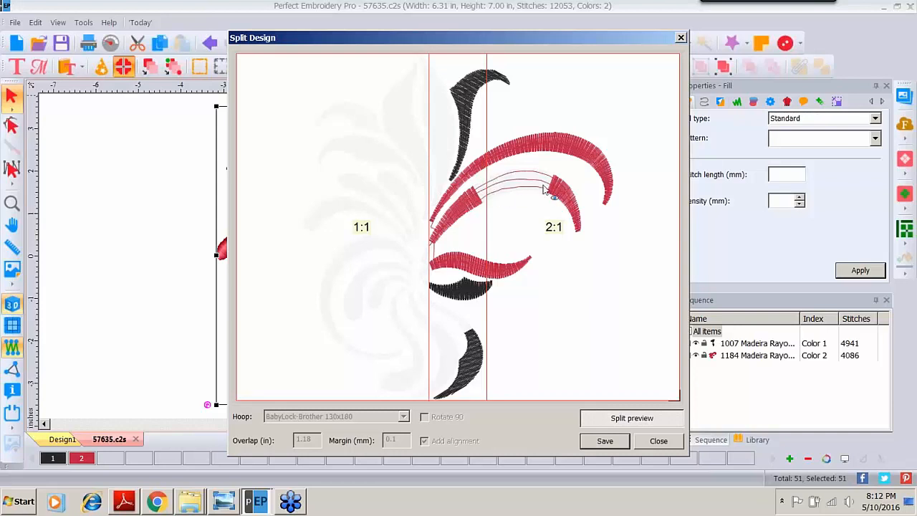
{"action": "left_click", "coordinate": [360, 237]}
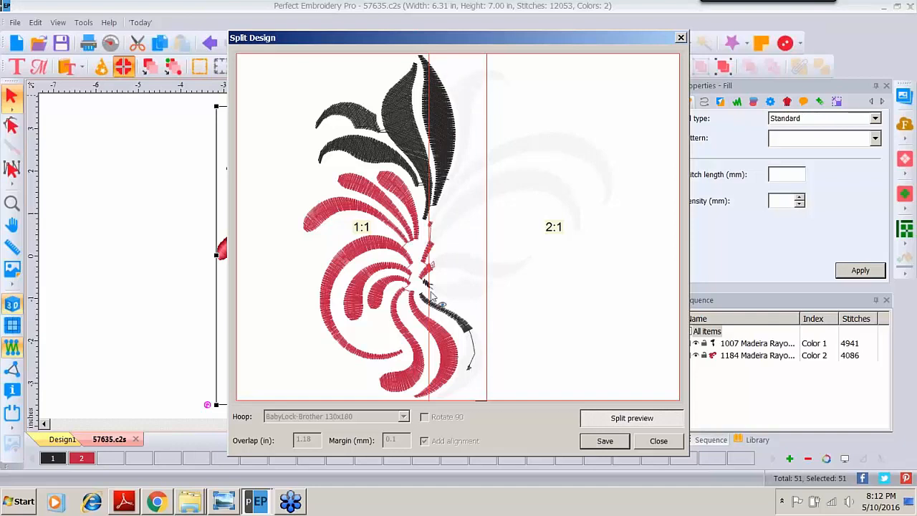
Nudge the flourish toward section 2:1 in the split layout, then preview which stitches fall in sections 1:1 and 2:1
{"action": "left_click", "coordinate": [600, 422]}
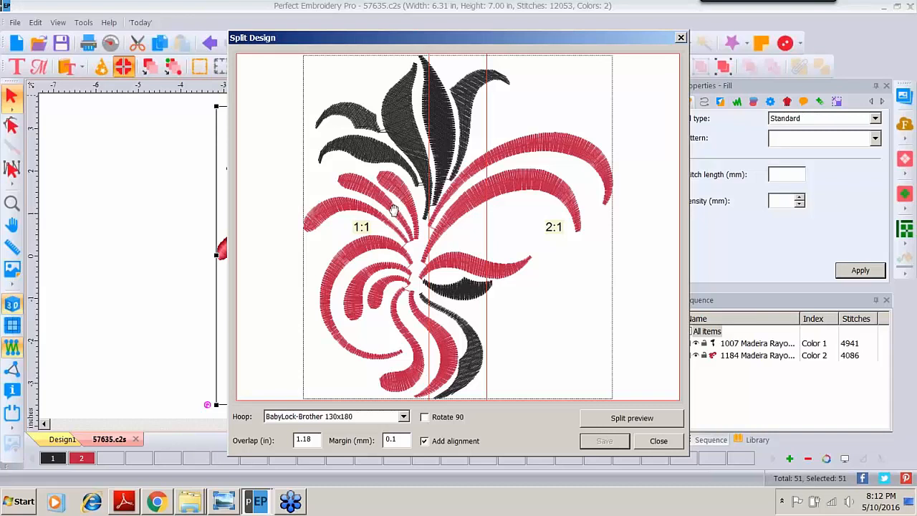
{"action": "left_click_drag", "start_coordinate": [393, 210], "coordinate": [396, 209]}
{"action": "mouse_move", "coordinate": [399, 209]}
{"action": "left_mouse_down"}
{"action": "mouse_move", "coordinate": [381, 213]}
{"action": "mouse_move", "coordinate": [395, 225]}
{"action": "left_mouse_up"}
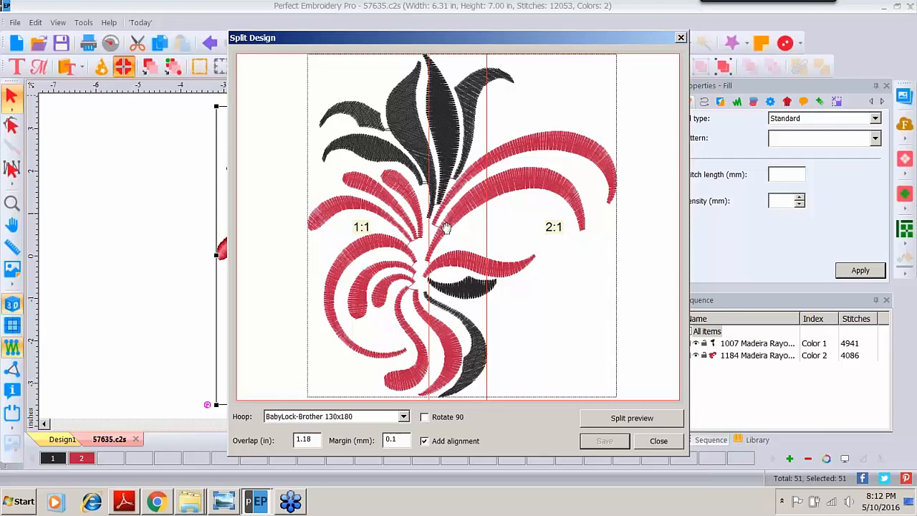
{"action": "left_click_drag", "start_coordinate": [447, 228], "coordinate": [451, 228]}
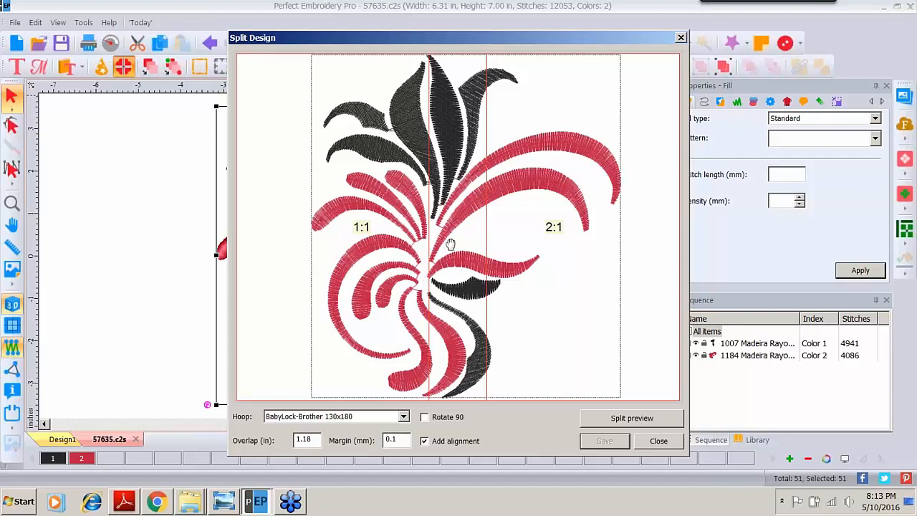
{"action": "left_click_drag", "start_coordinate": [450, 244], "coordinate": [452, 245]}
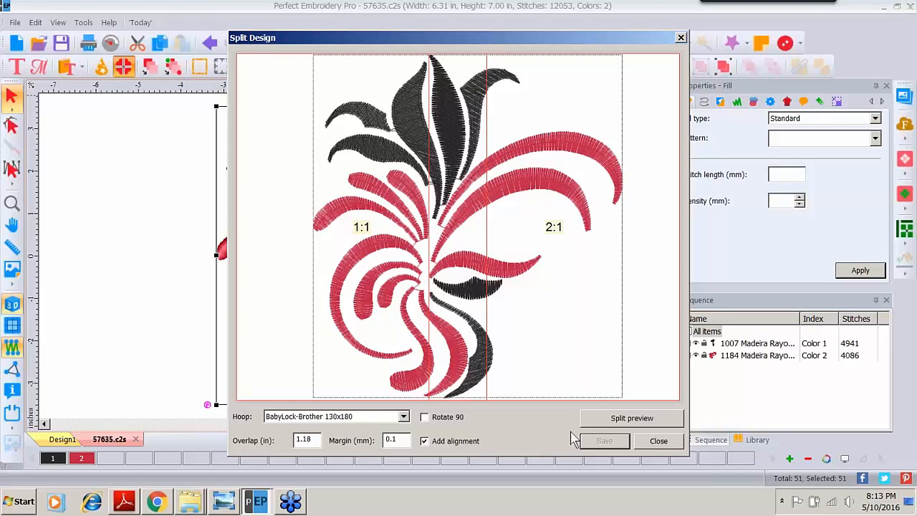
{"action": "left_click", "coordinate": [602, 422]}
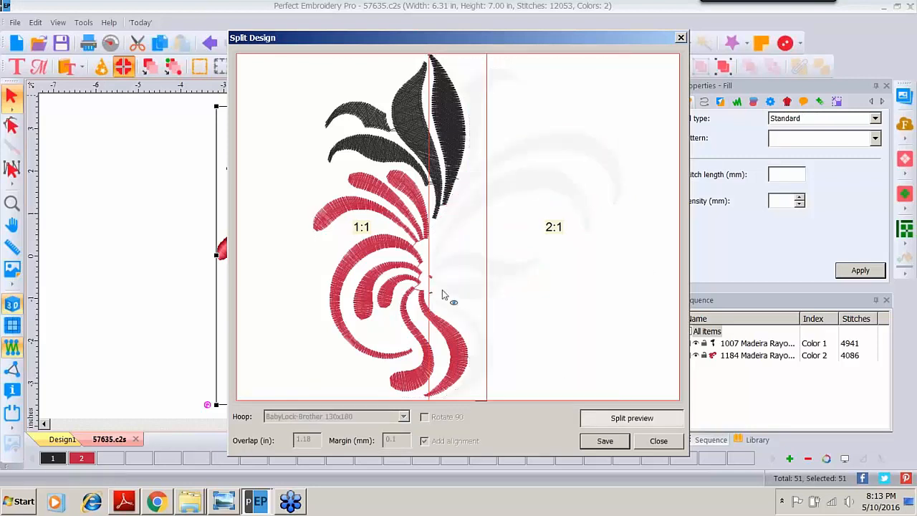
{"action": "left_click", "coordinate": [543, 192]}
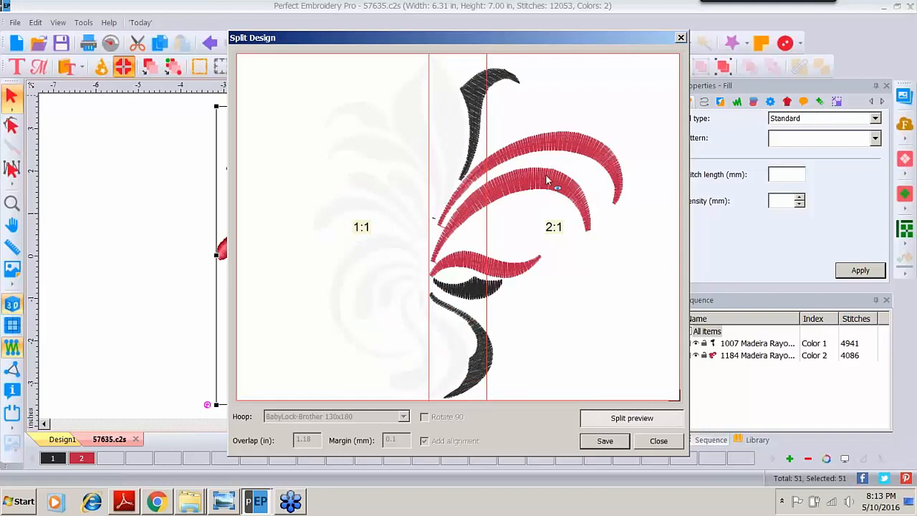
Shift the flourish slightly further toward section 2:1 and generate a new split preview, checking both hoop sections
{"action": "left_click", "coordinate": [609, 421]}
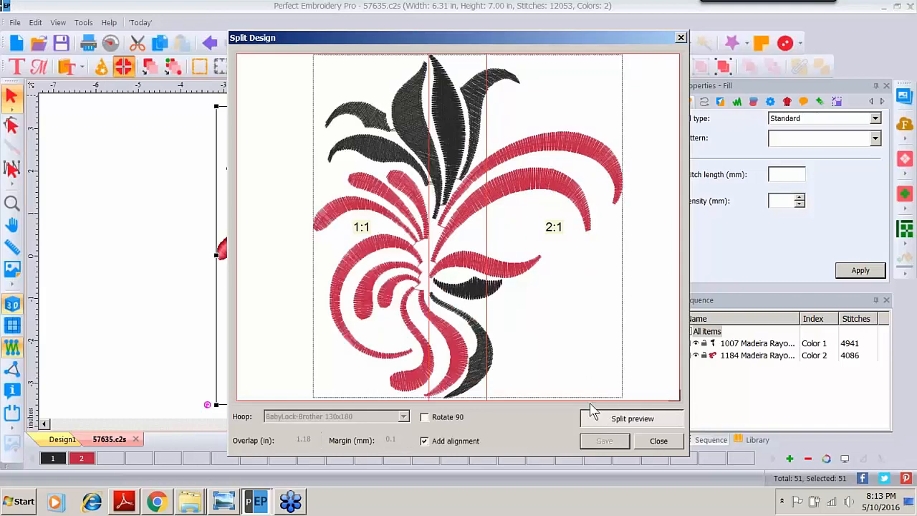
{"action": "left_click_drag", "start_coordinate": [475, 234], "coordinate": [479, 233]}
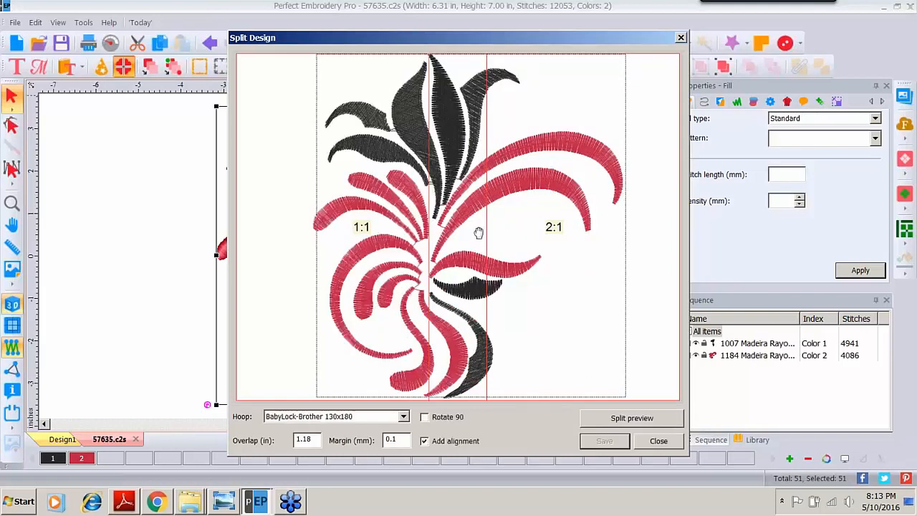
{"action": "left_click", "coordinate": [641, 419]}
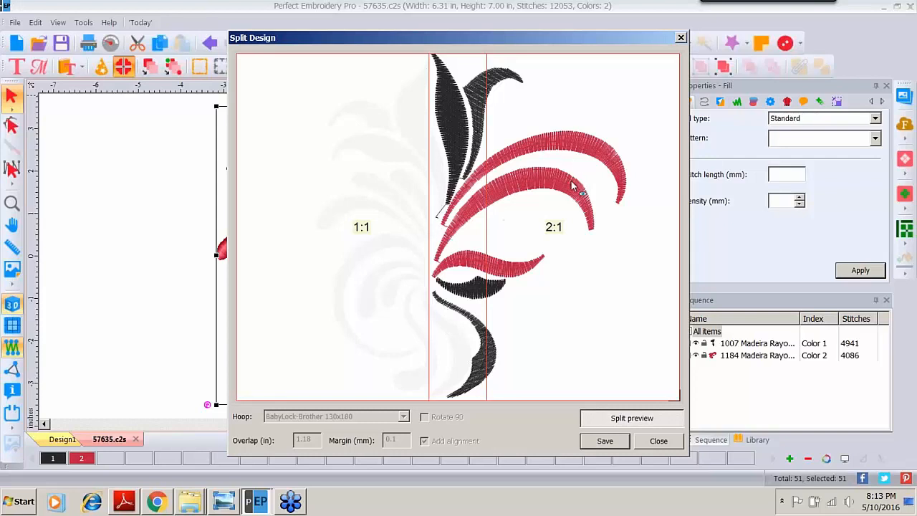
{"action": "left_click", "coordinate": [306, 202]}
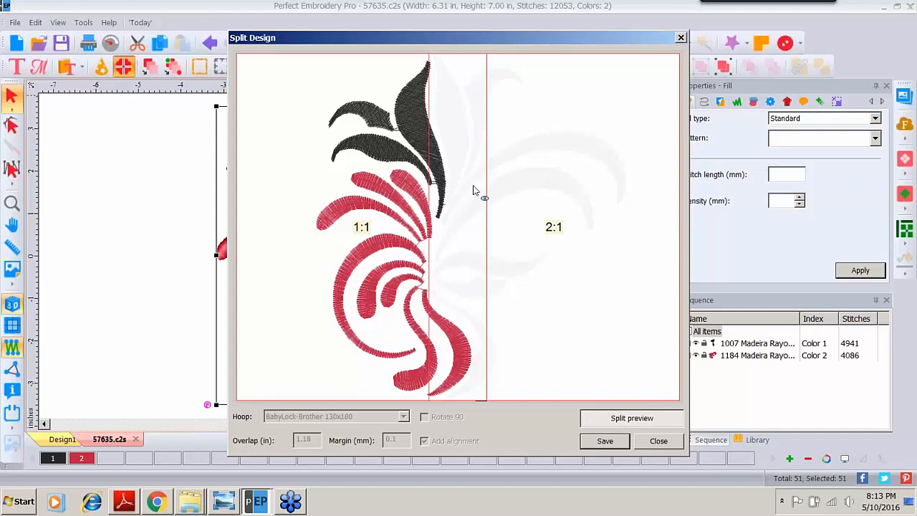
Save the split sections as "red swirl" in the 0 May Split Designs folder, using the Inspiration Series (C2S) format
{"action": "left_click", "coordinate": [606, 442]}
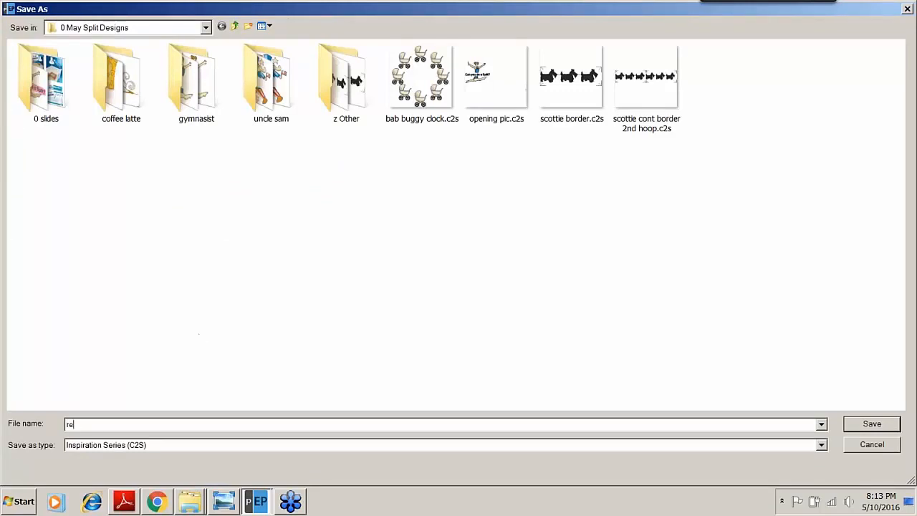
{"action": "type", "text": "red w"}
{"action": "type", "text": "wirl"}
{"action": "key", "text": "Return"}
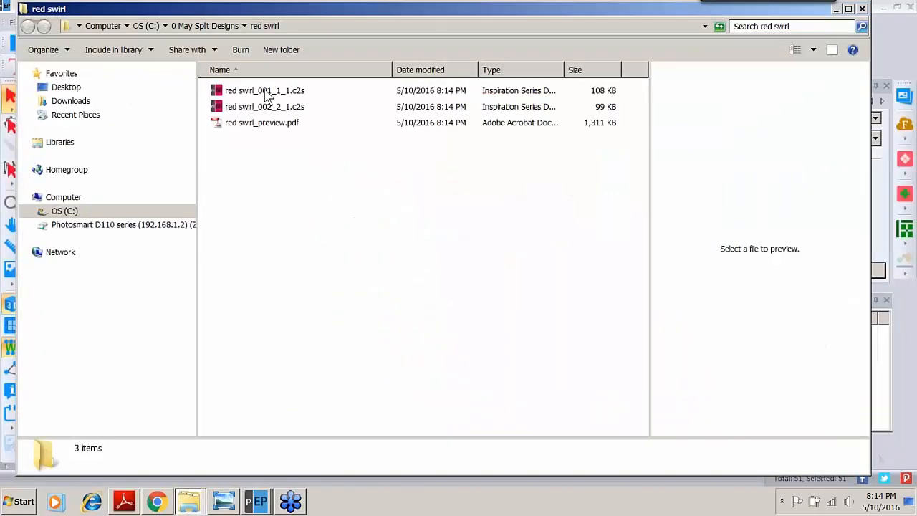
Examine the thumbnails of red swirl_001_1_1.c2s and red swirl_002_2_1.c2s, and close the output folder
{"action": "left_click", "coordinate": [265, 92]}
{"action": "left_click", "coordinate": [273, 106]}
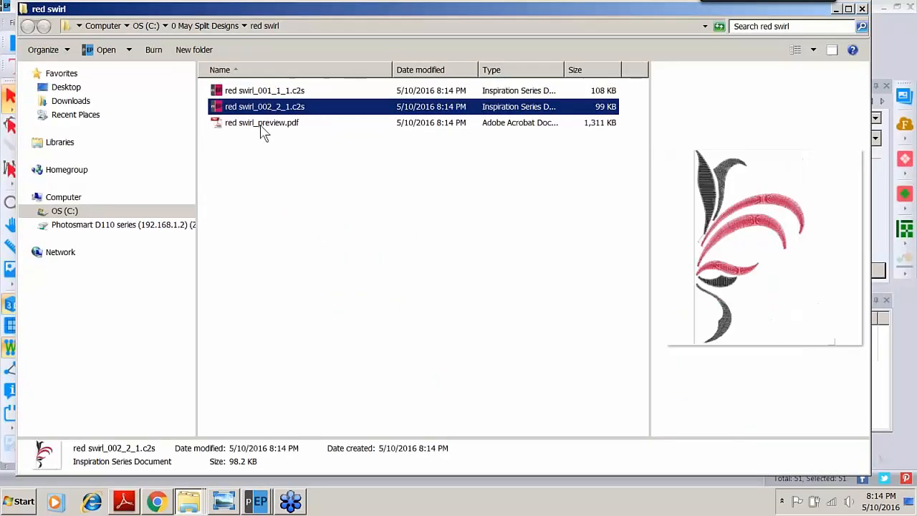
{"action": "left_click", "coordinate": [274, 94]}
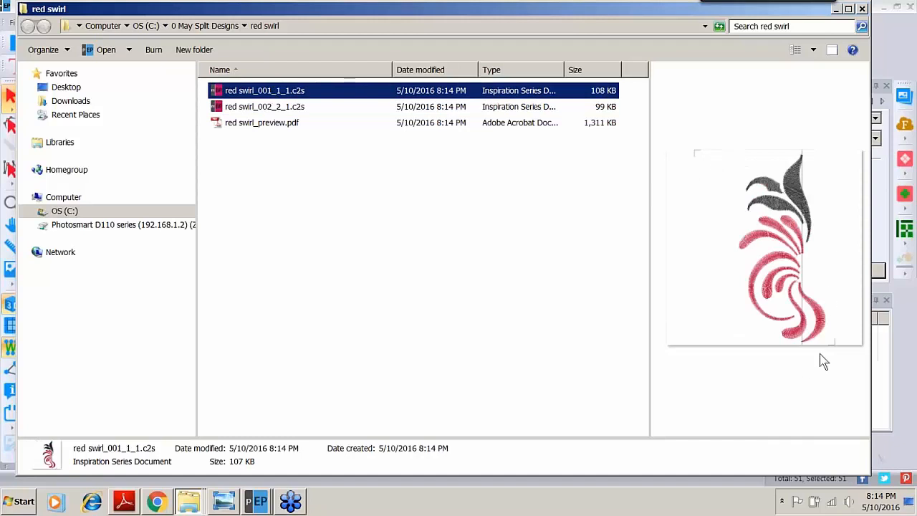
{"action": "left_click", "coordinate": [864, 8]}
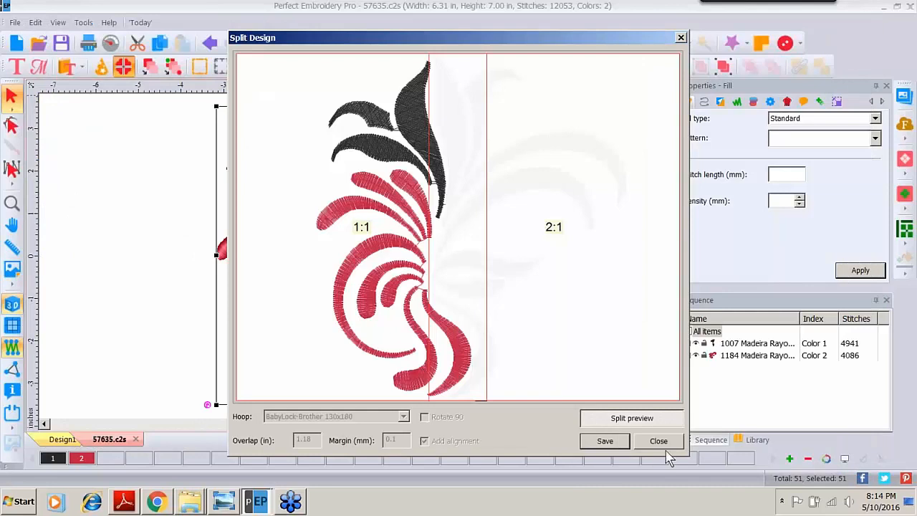
Leave Split Design and close 57635.c2s without saving its changes
{"action": "left_click", "coordinate": [659, 441]}
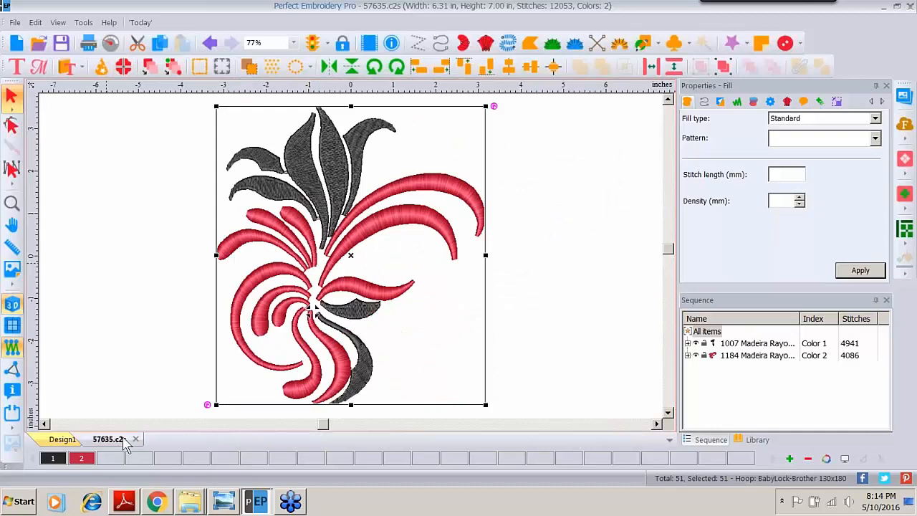
{"action": "left_click", "coordinate": [136, 439]}
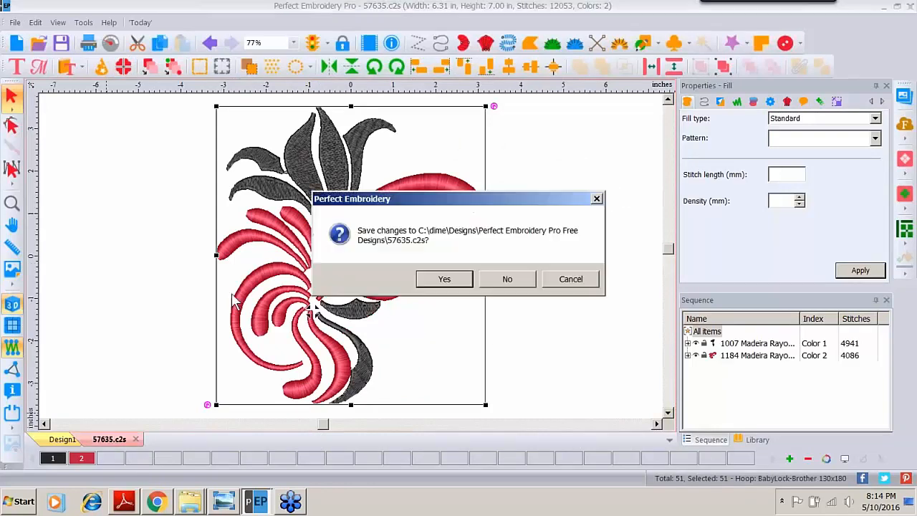
{"action": "left_click", "coordinate": [527, 286]}
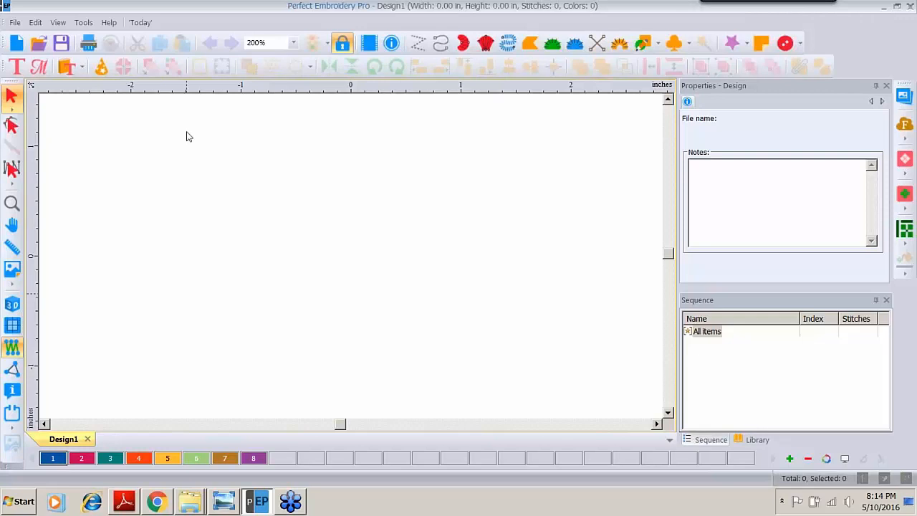
Show the contents of the Perfect Embroidery Pro Free Designs library folder and open the flower design 57478.c2s
{"action": "left_click", "coordinate": [752, 439]}
{"action": "right_click", "coordinate": [753, 382]}
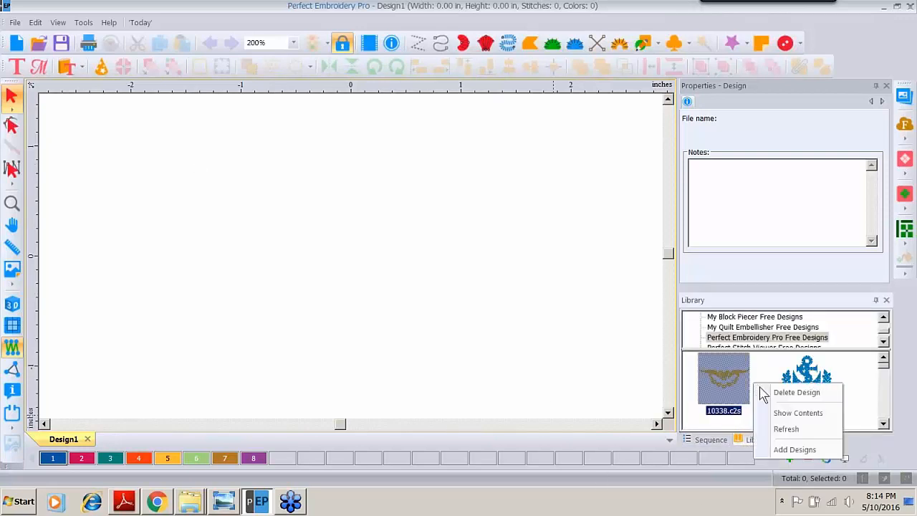
{"action": "left_click", "coordinate": [793, 415]}
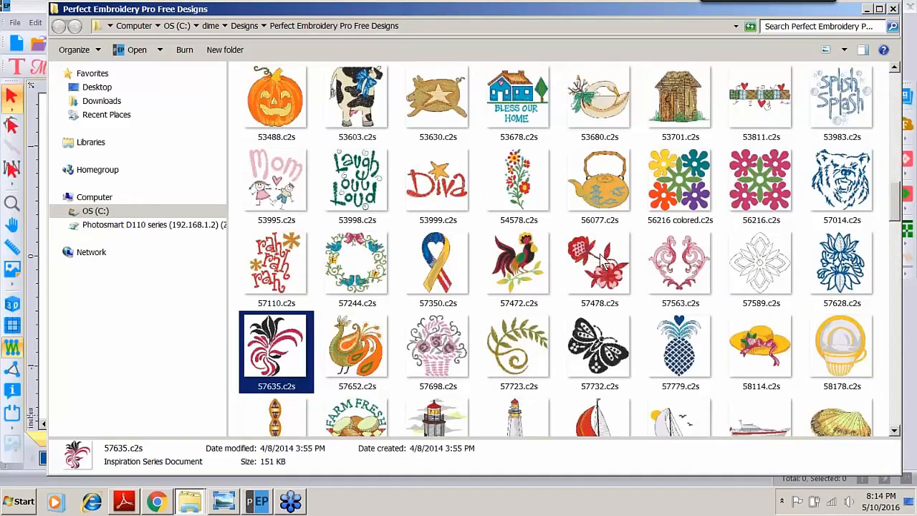
{"action": "double_click", "coordinate": [591, 264]}
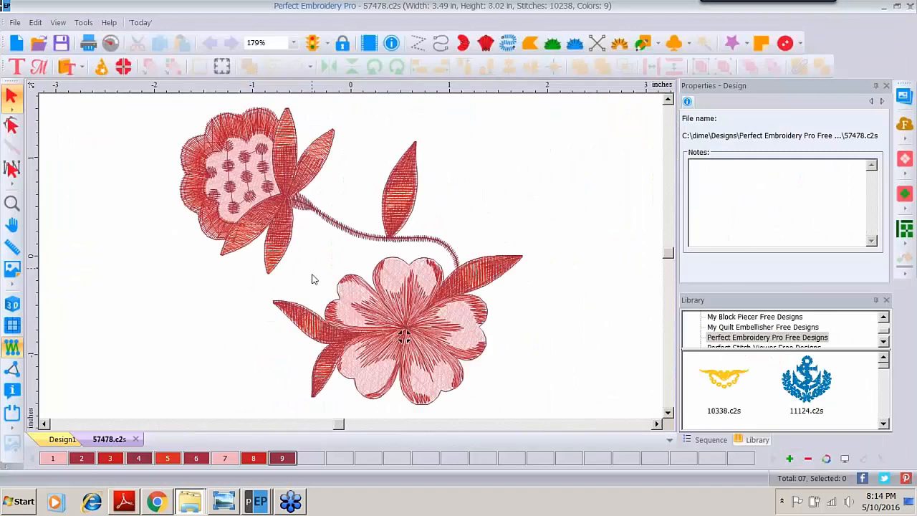
Select all items of the flower design and group them
{"action": "left_click", "coordinate": [708, 440]}
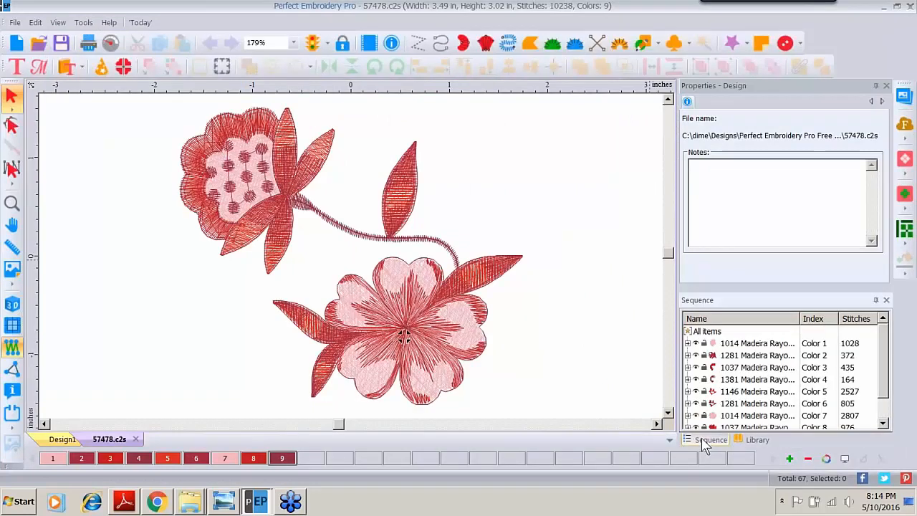
{"action": "left_click", "coordinate": [706, 331]}
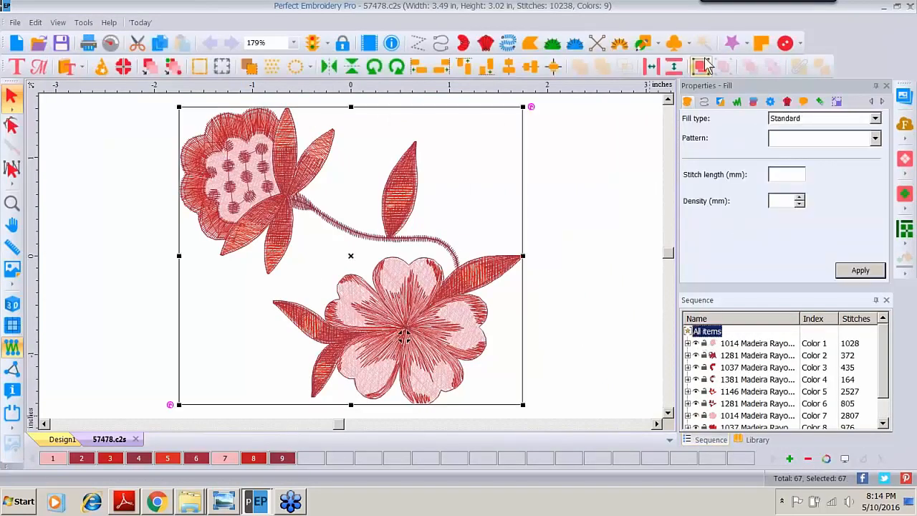
{"action": "left_click", "coordinate": [701, 67]}
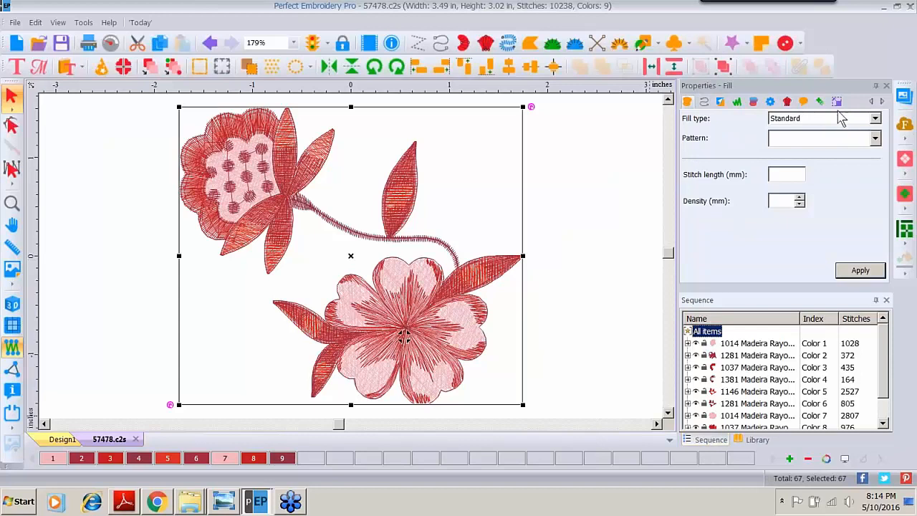
Set the grouped flower design's height to 5.5 inches with aspect ratio maintained, and show the whole design in 3D
{"action": "left_click", "coordinate": [837, 102]}
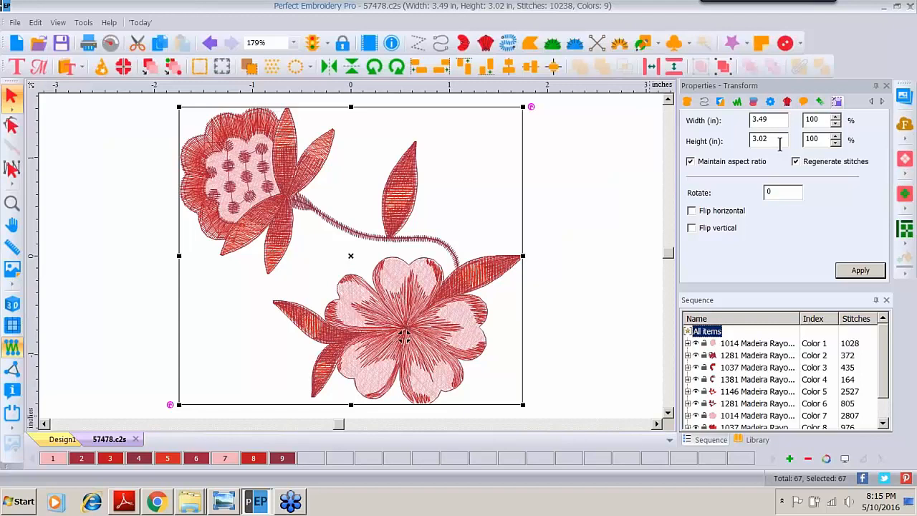
{"action": "double_click", "coordinate": [780, 143]}
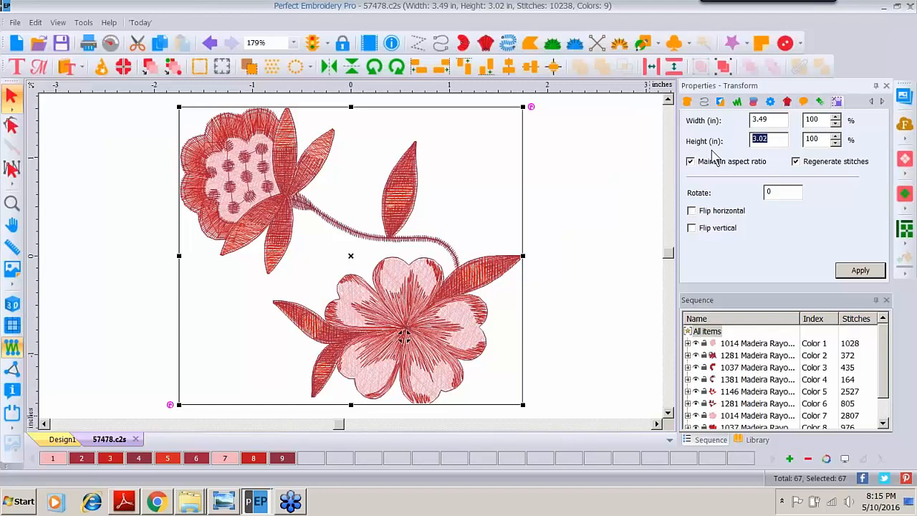
{"action": "type", "text": "5.5"}
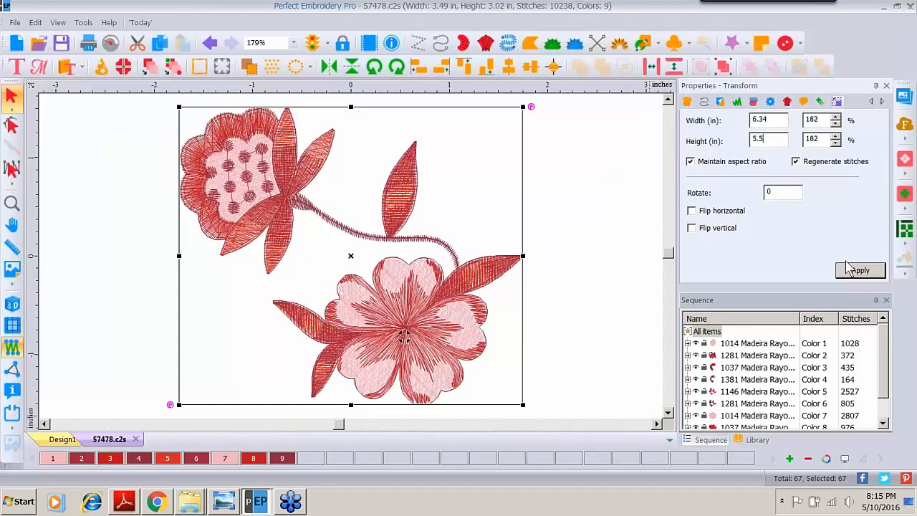
{"action": "left_click", "coordinate": [852, 270]}
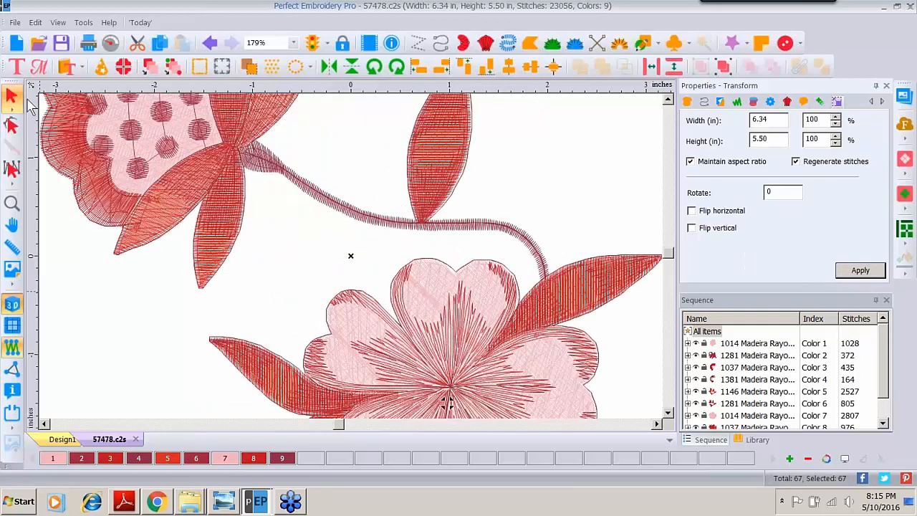
{"action": "left_click", "coordinate": [12, 205]}
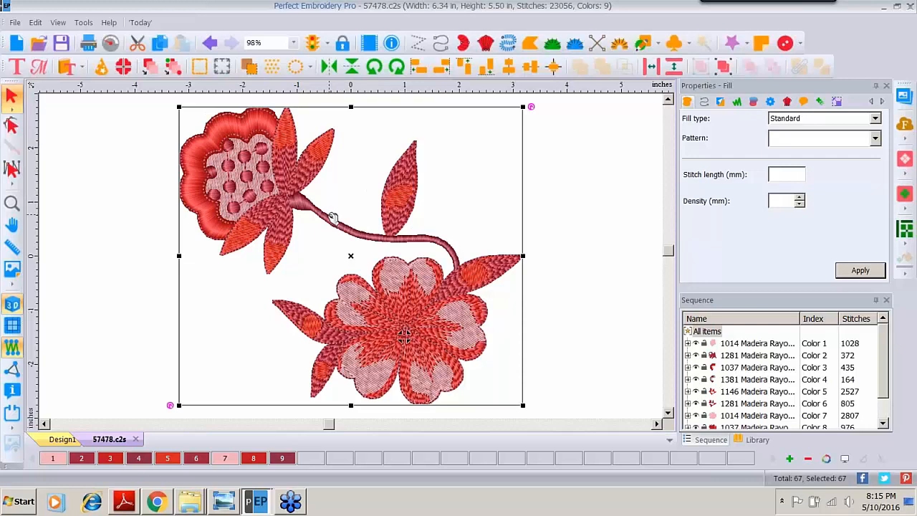
Start Split Design for the enlarged flower with the BabyLock-Brother 130x180 hoop and preview sections 1:1 and 2:1
{"action": "left_click", "coordinate": [124, 67]}
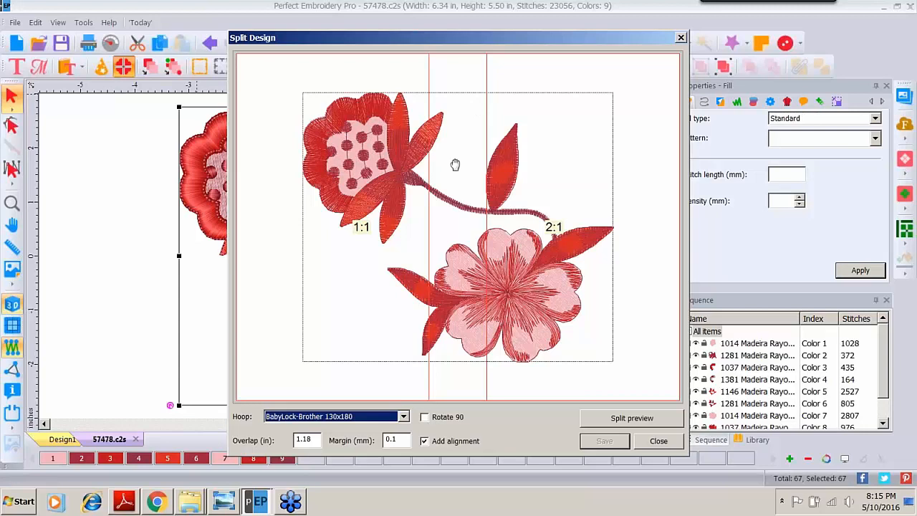
{"action": "left_click", "coordinate": [617, 421]}
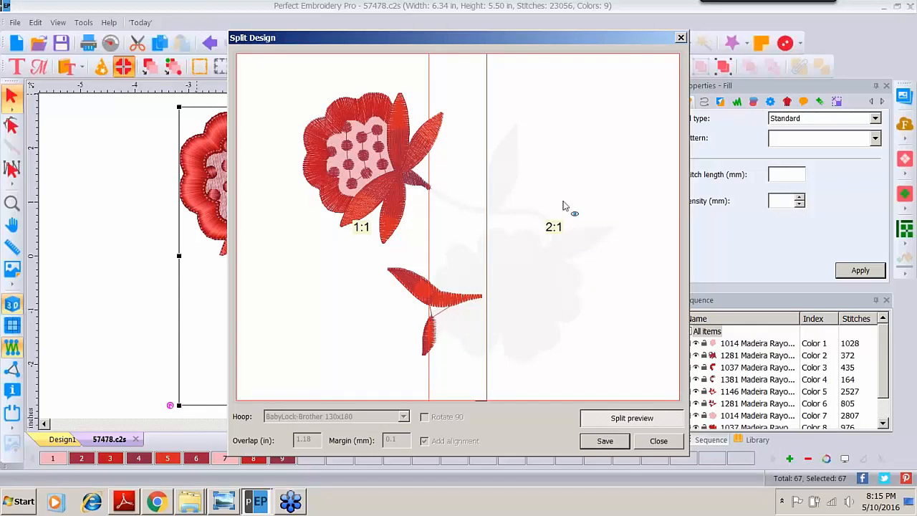
{"action": "left_click", "coordinate": [588, 186]}
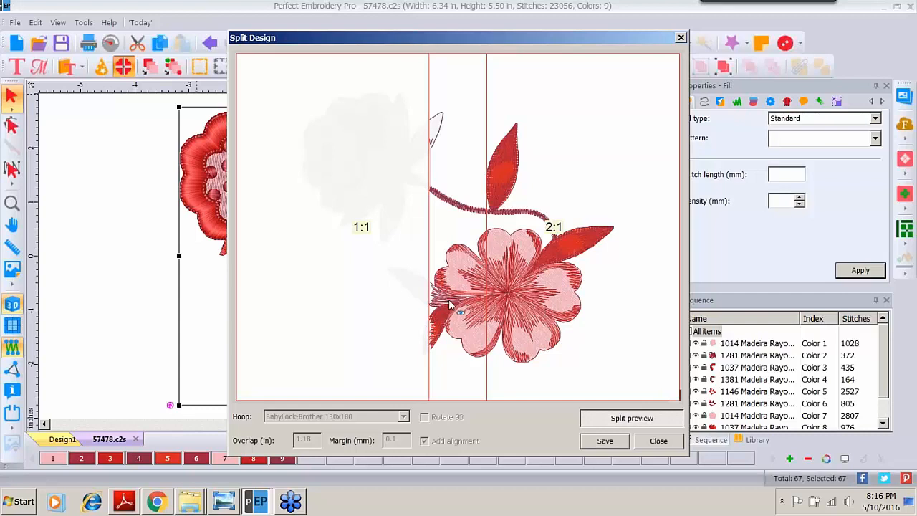
Leave the split preview and move the flower design toward section 2:1, bringing the upper blossom's leaves into the overlap area
{"action": "left_click", "coordinate": [602, 420]}
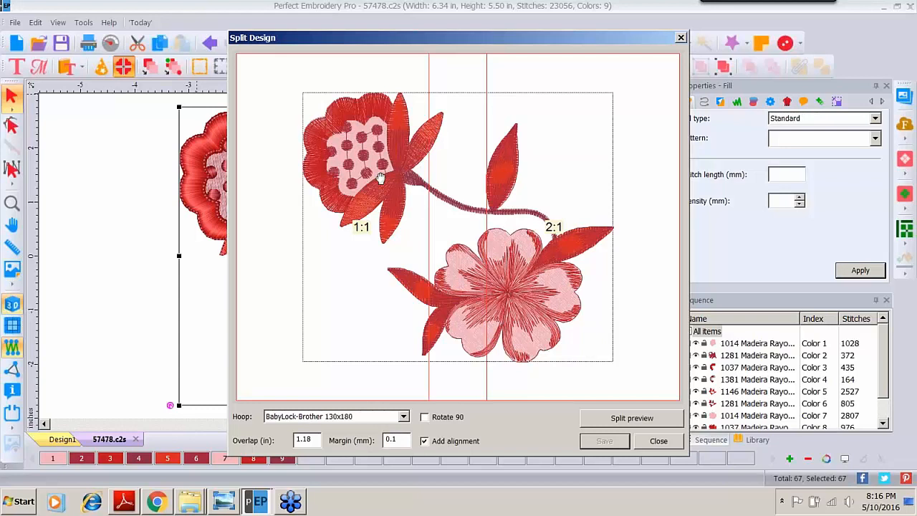
{"action": "left_click_drag", "start_coordinate": [381, 177], "coordinate": [419, 178]}
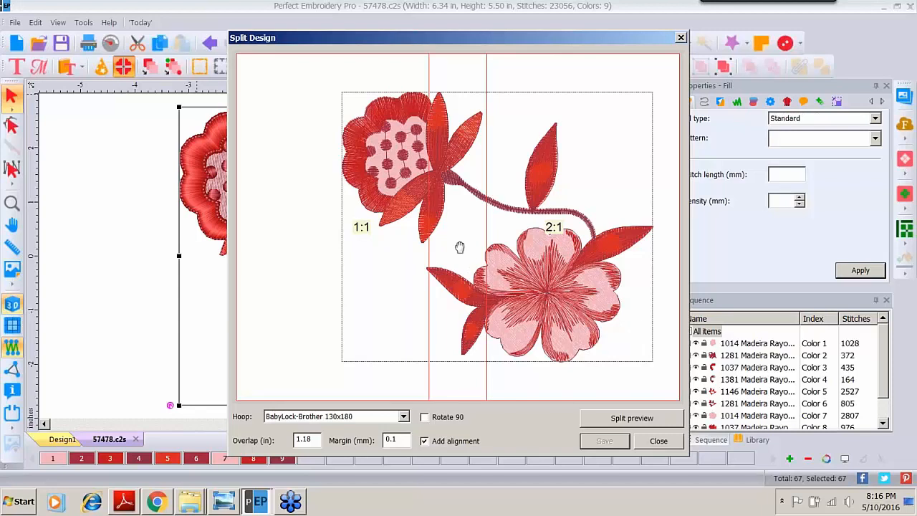
{"action": "left_click_drag", "start_coordinate": [459, 247], "coordinate": [469, 245]}
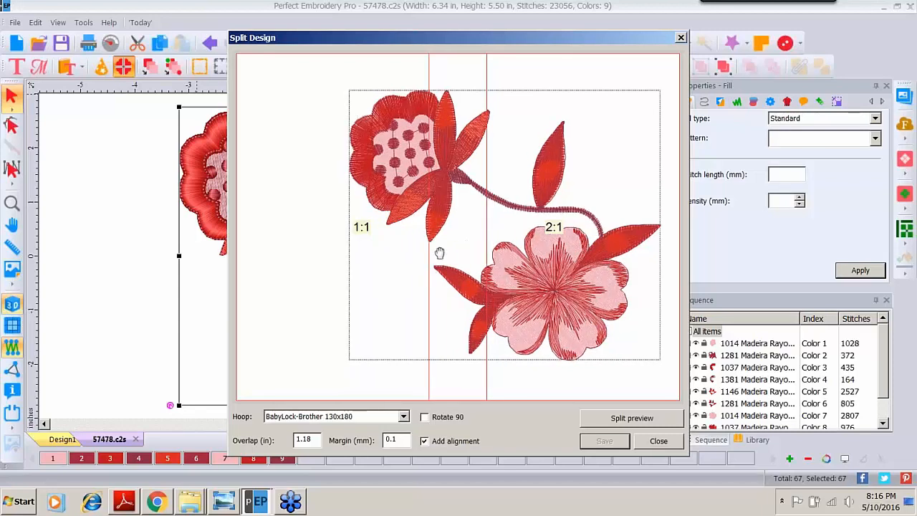
Shift the flower design slightly further toward section 2:1 so more of the upper blossom enters the overlap, and preview the split
{"action": "left_click", "coordinate": [632, 419]}
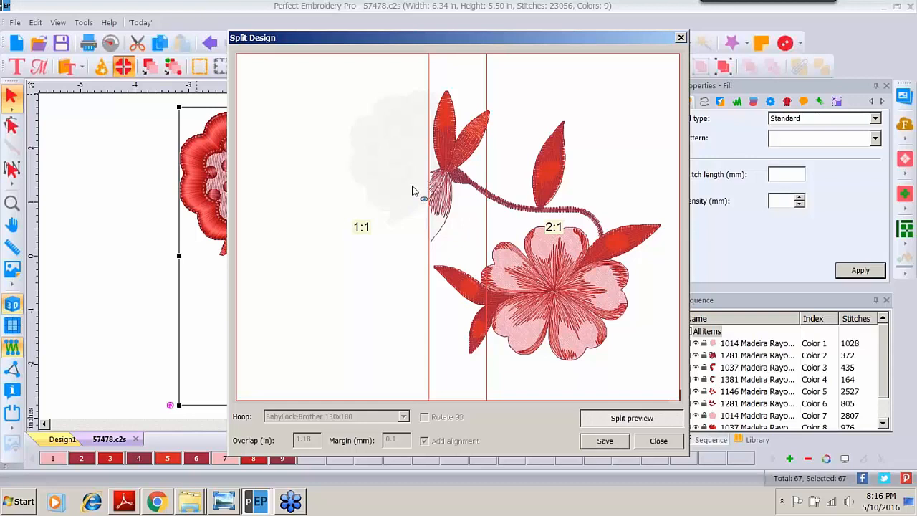
{"action": "left_click", "coordinate": [601, 418]}
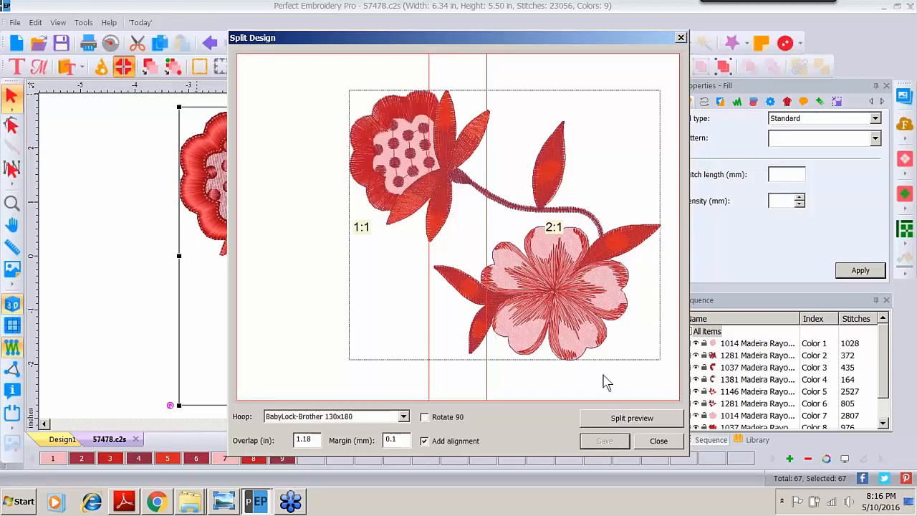
{"action": "left_click_drag", "start_coordinate": [451, 215], "coordinate": [460, 215]}
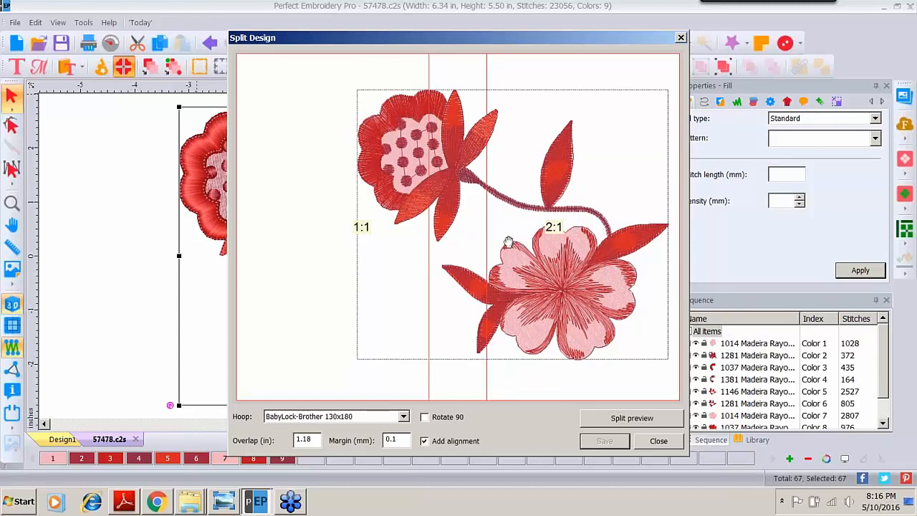
{"action": "left_click", "coordinate": [613, 419]}
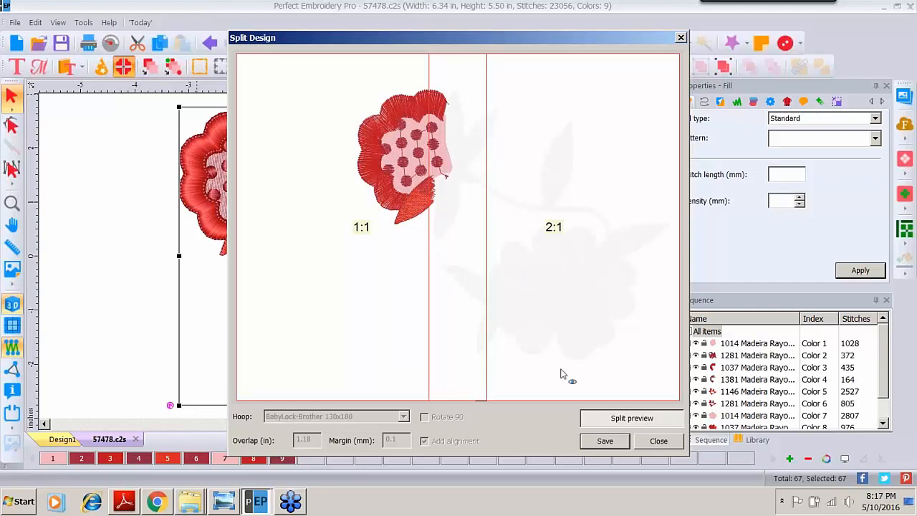
Save the split flower design as red flowers in the 0 May Split Designs folder
{"action": "left_click", "coordinate": [600, 443]}
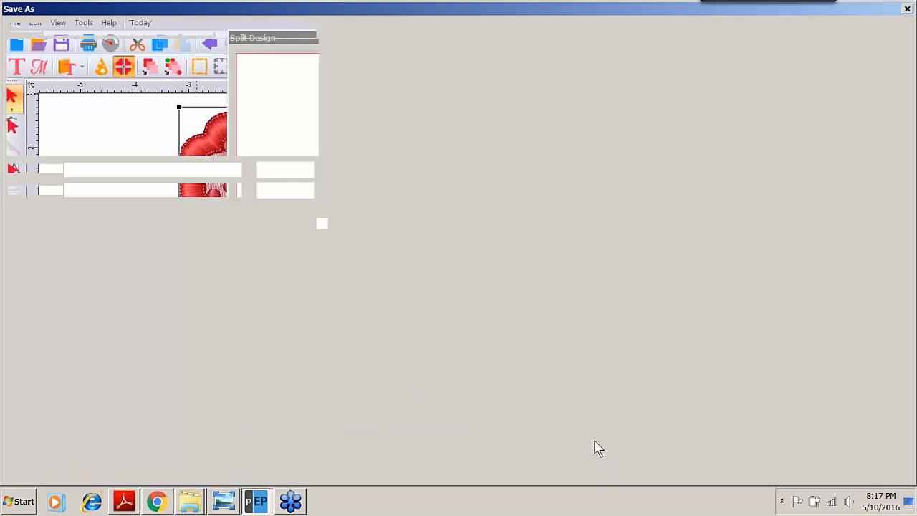
{"action": "type", "text": "re"}
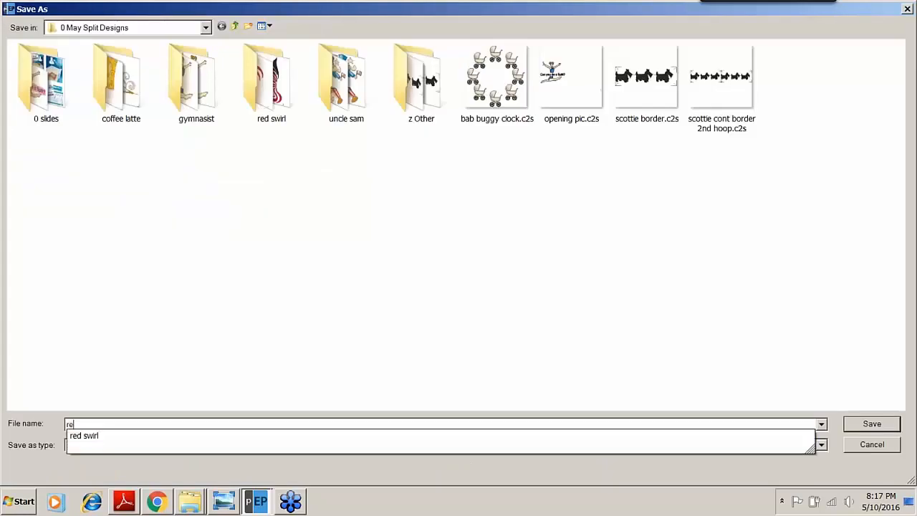
{"action": "type", "text": "d flowers"}
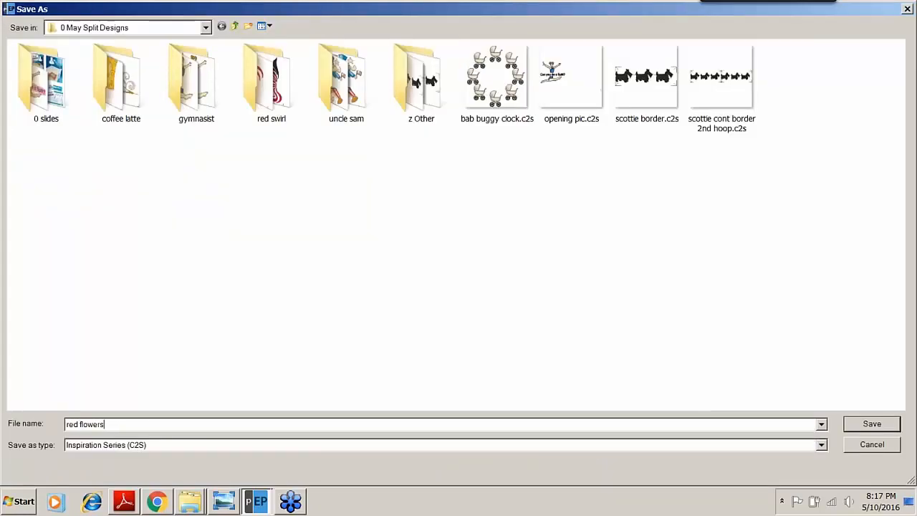
{"action": "key", "text": "Return"}
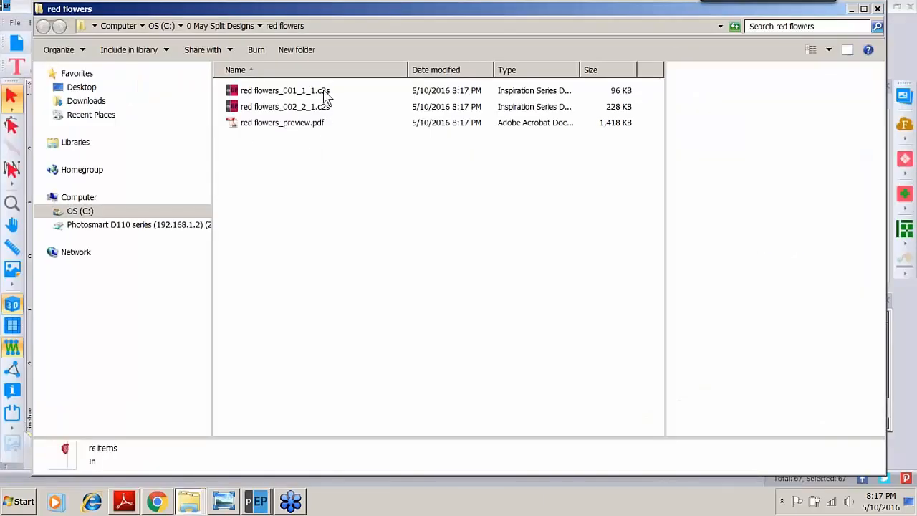
Check the previews of the two red flowers split files in the output folder and close the folder
{"action": "left_click", "coordinate": [324, 95]}
{"action": "left_click", "coordinate": [313, 108]}
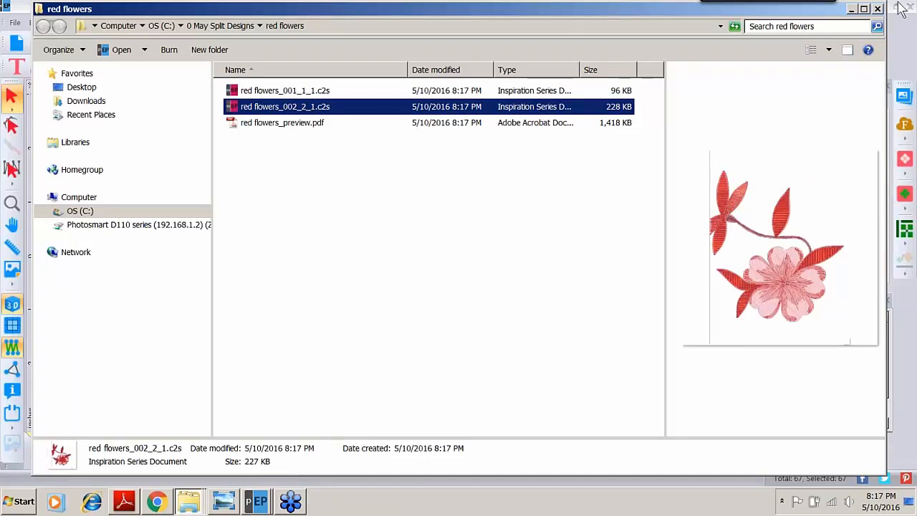
{"action": "left_click", "coordinate": [879, 10]}
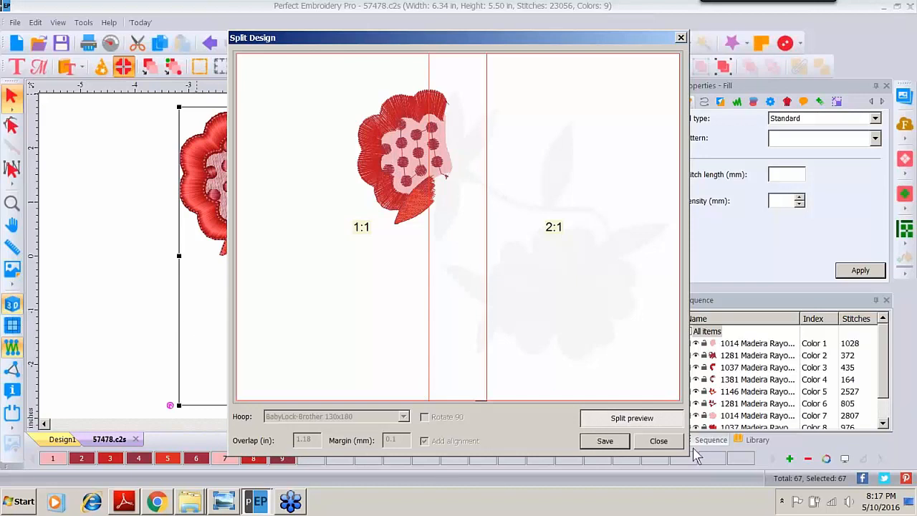
Leave Split Design and close the 57478.c2s flower design without saving its changes
{"action": "left_click", "coordinate": [659, 441]}
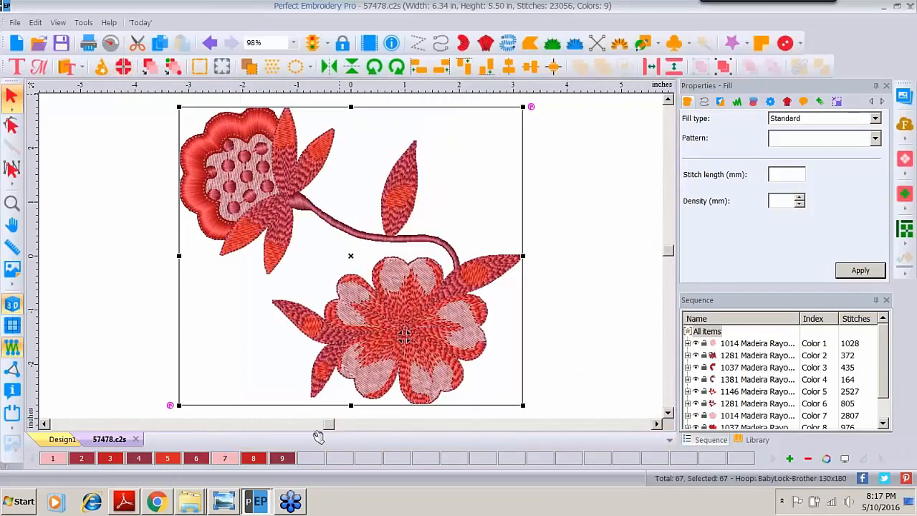
{"action": "left_click", "coordinate": [136, 440]}
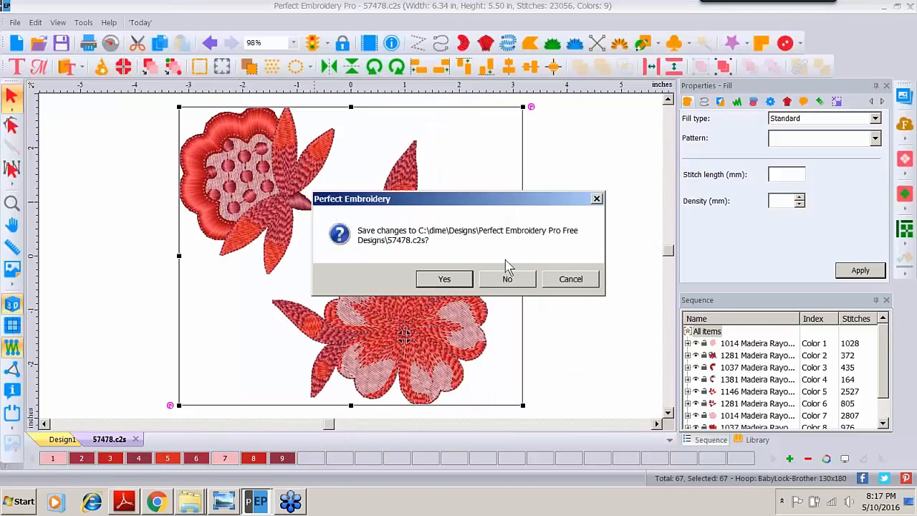
{"action": "left_click", "coordinate": [509, 283]}
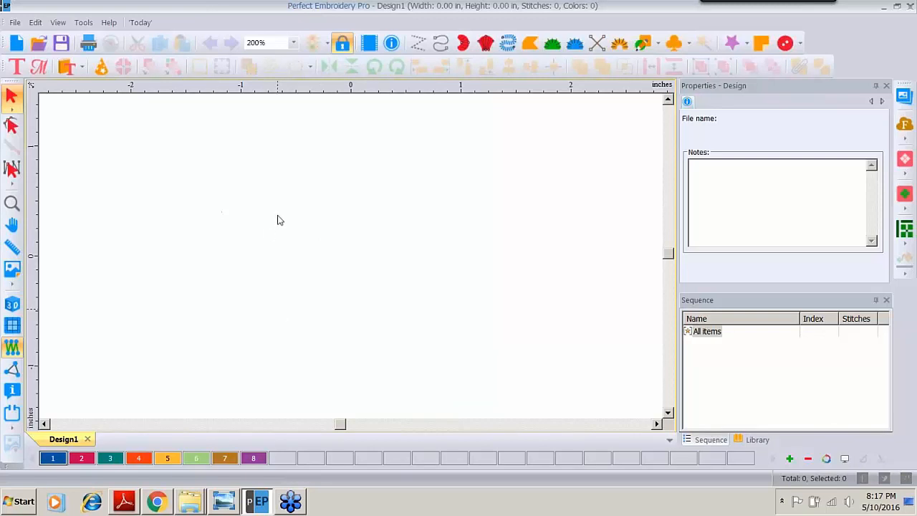
Show the contents of the Perfect Embroidery Pro Free Designs library folder and open the baby carriage design 13655.c2s
{"action": "left_click", "coordinate": [758, 440]}
{"action": "right_click", "coordinate": [749, 398]}
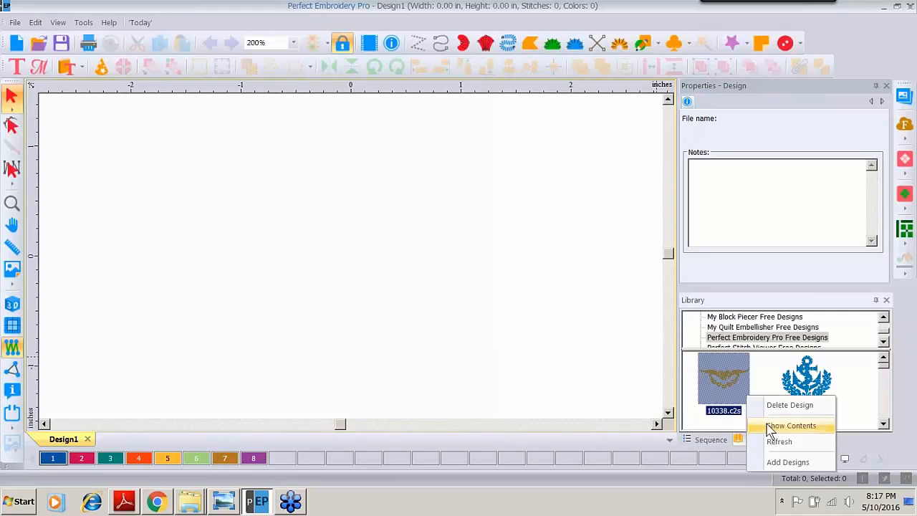
{"action": "left_click", "coordinate": [768, 434]}
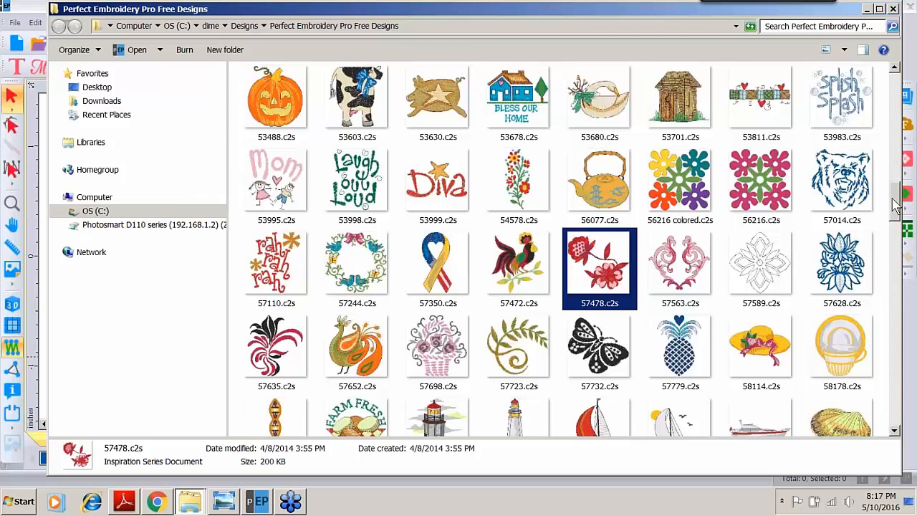
{"action": "left_click_drag", "start_coordinate": [895, 205], "coordinate": [900, 401]}
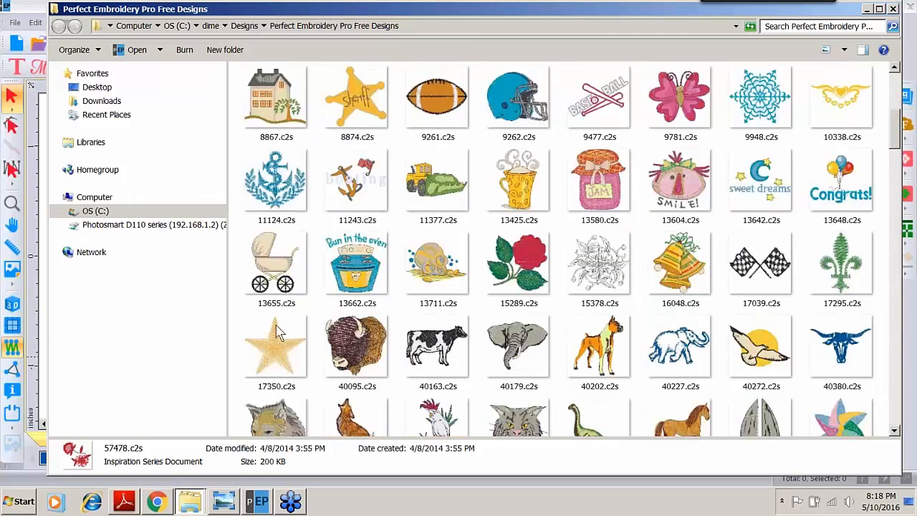
{"action": "double_click", "coordinate": [285, 266]}
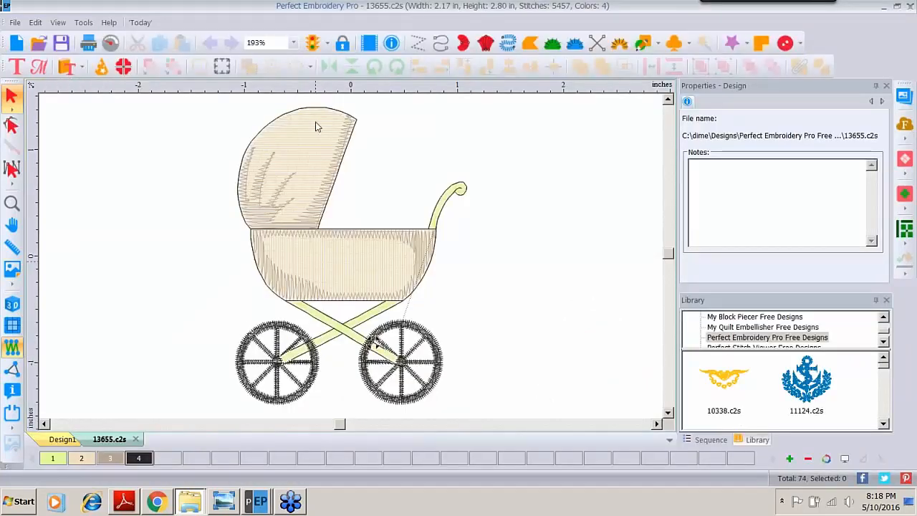
Show the carriage design at 75% zoom, select all its items and group them
{"action": "left_click", "coordinate": [293, 43]}
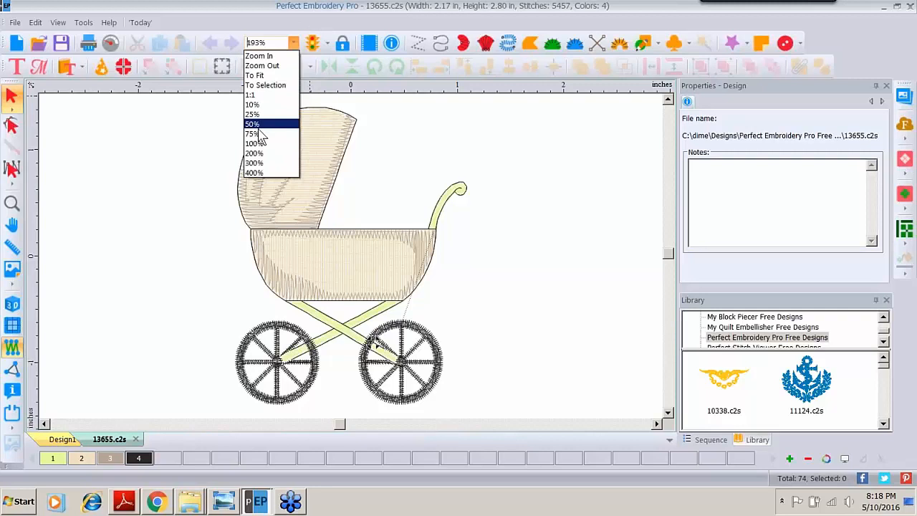
{"action": "left_click", "coordinate": [255, 134]}
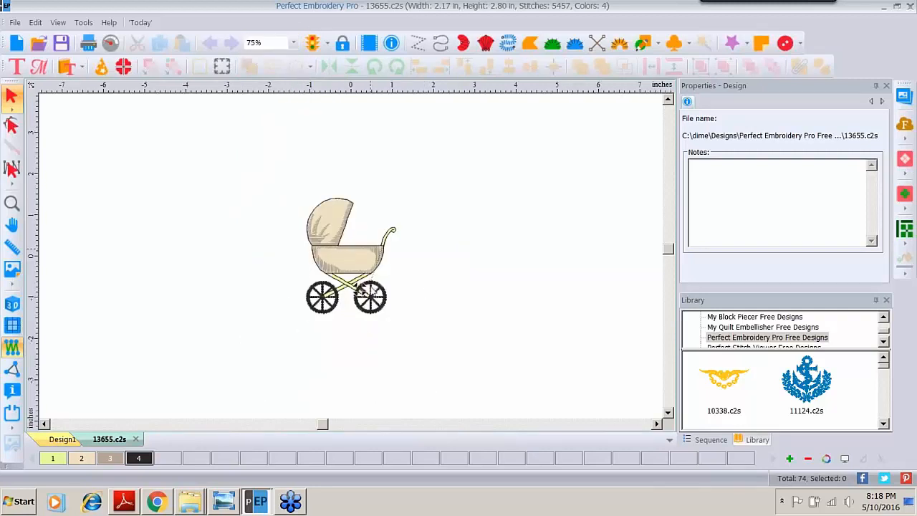
{"action": "left_click", "coordinate": [706, 439]}
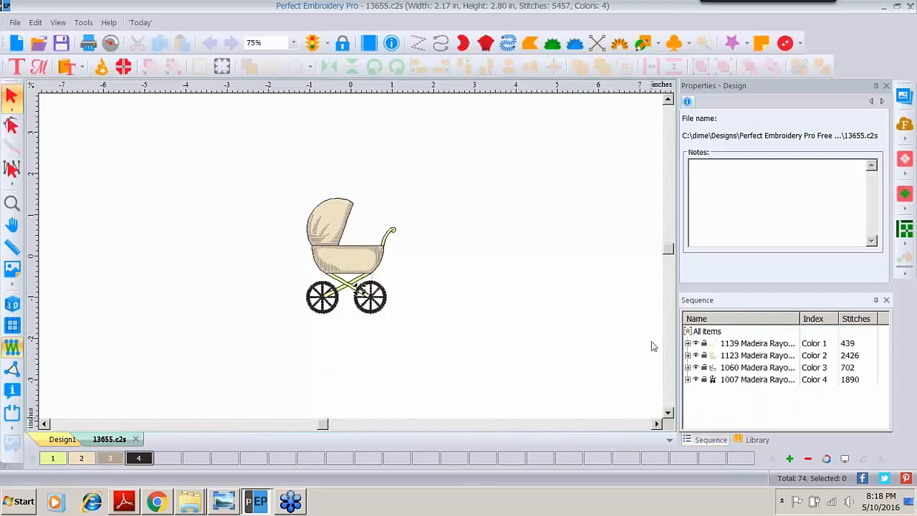
{"action": "left_click", "coordinate": [709, 334]}
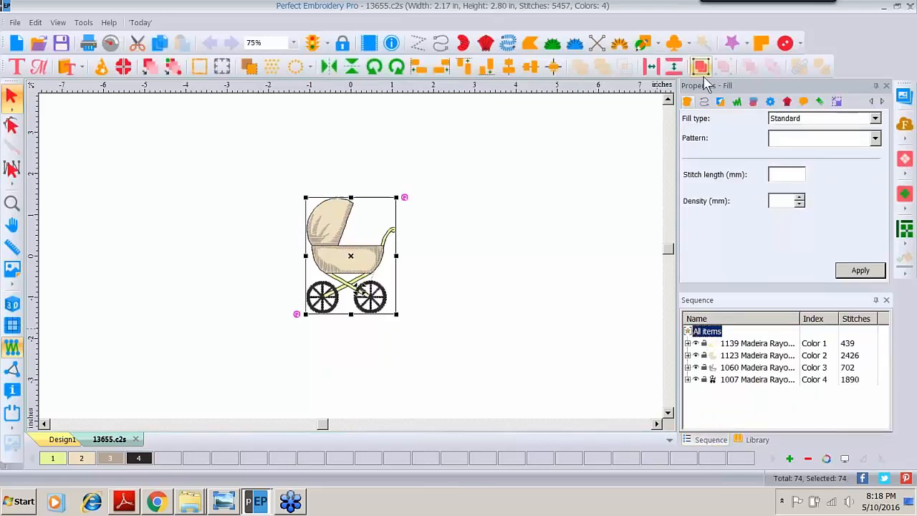
{"action": "left_click", "coordinate": [701, 69]}
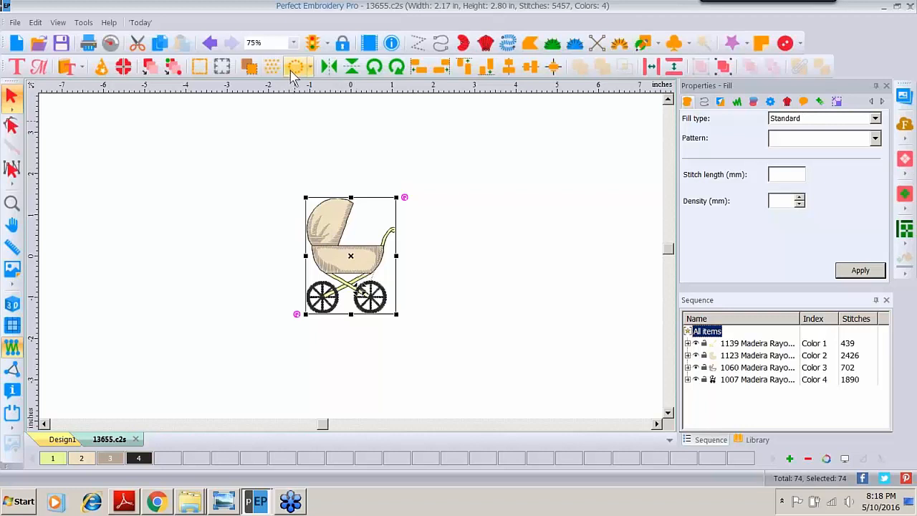
Start a Circle Template of the grouped carriage and turn off auto rotate so all eight repeats stay upright
{"action": "left_click", "coordinate": [296, 67]}
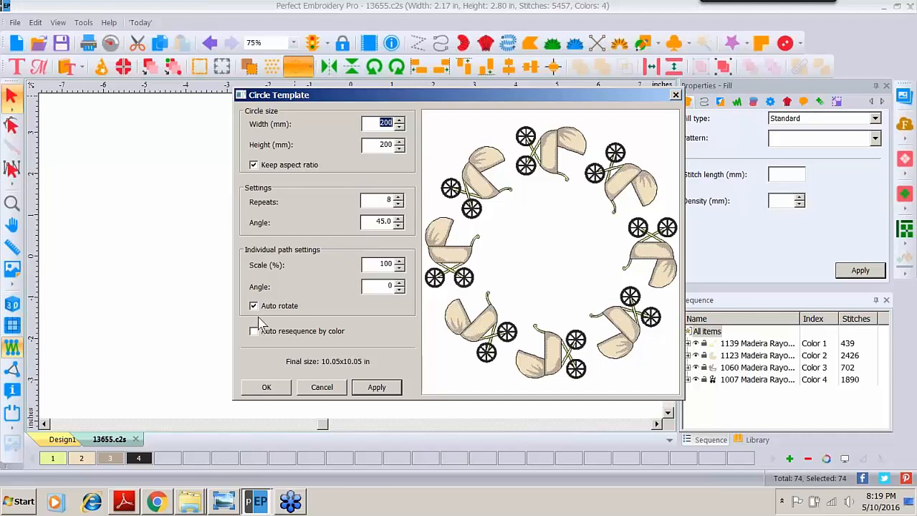
{"action": "key", "text": "ctrl"}
{"action": "key", "text": "ctrl"}
{"action": "left_click", "coordinate": [254, 306]}
{"action": "left_click", "coordinate": [380, 391]}
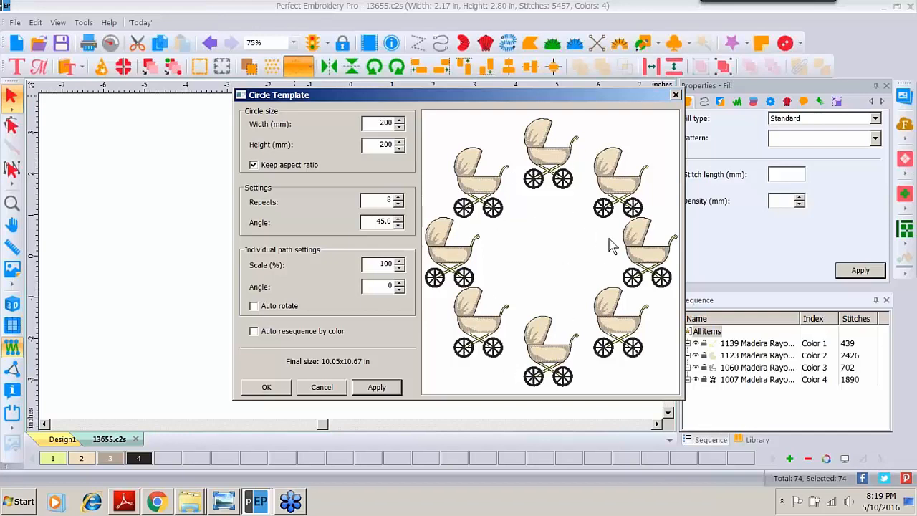
Scale the individual carriages to 90% in the Circle Template and create the circle of eight repeats
{"action": "left_click", "coordinate": [467, 295]}
{"action": "key", "text": "ctrl"}
{"action": "key", "text": "ctrl"}
{"action": "key", "text": "ctrl"}
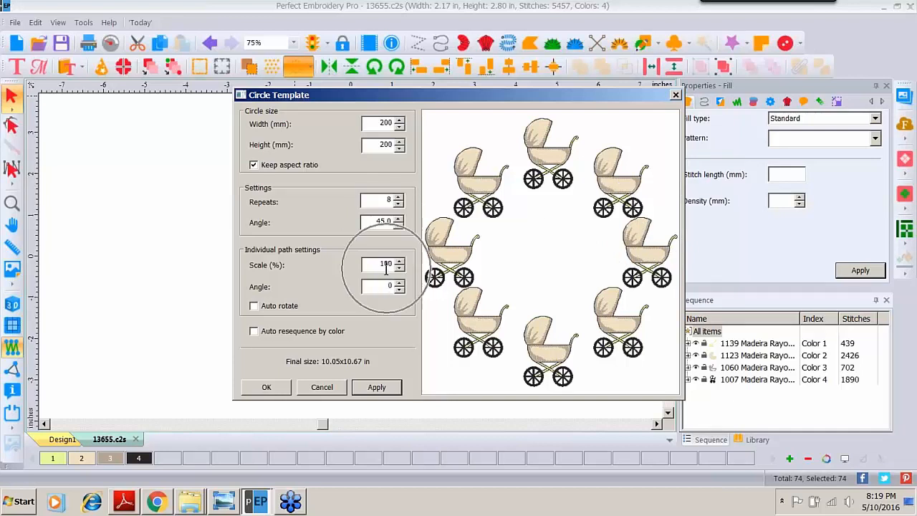
{"action": "double_click", "coordinate": [379, 265]}
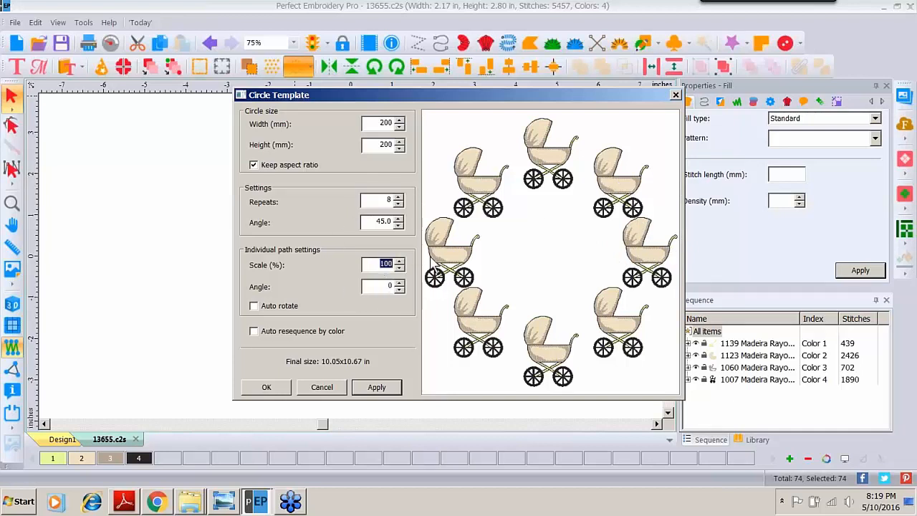
{"action": "type", "text": "90"}
{"action": "left_click", "coordinate": [367, 390]}
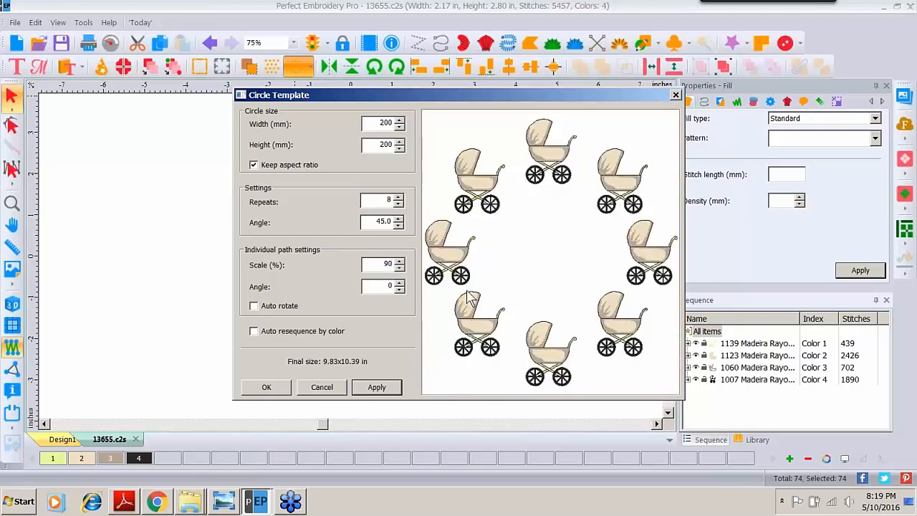
{"action": "key", "text": "ctrl"}
{"action": "key", "text": "ctrl"}
{"action": "left_click", "coordinate": [261, 390]}
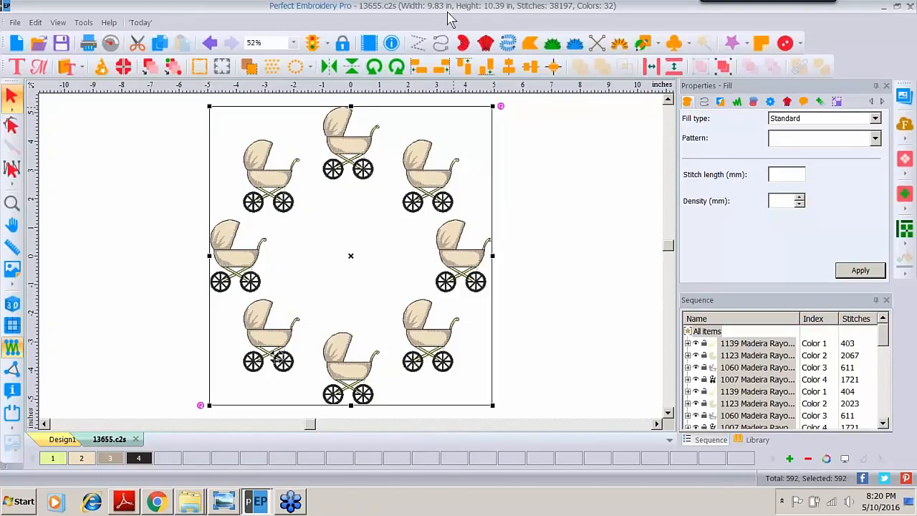
Start Split Design for the carriage circle with the BabyLock-Brother 200x200 hoop and preview sections 2:2 and 1:2
{"action": "left_click", "coordinate": [123, 66]}
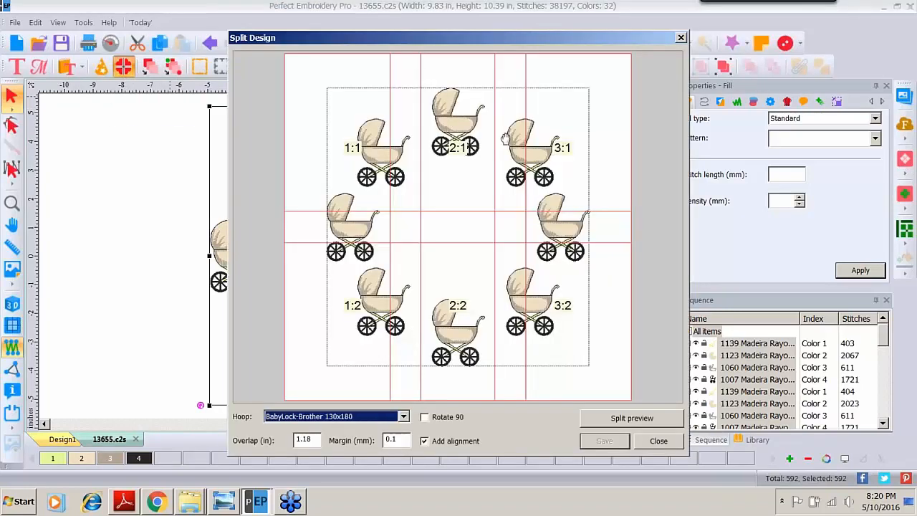
{"action": "left_click", "coordinate": [404, 417]}
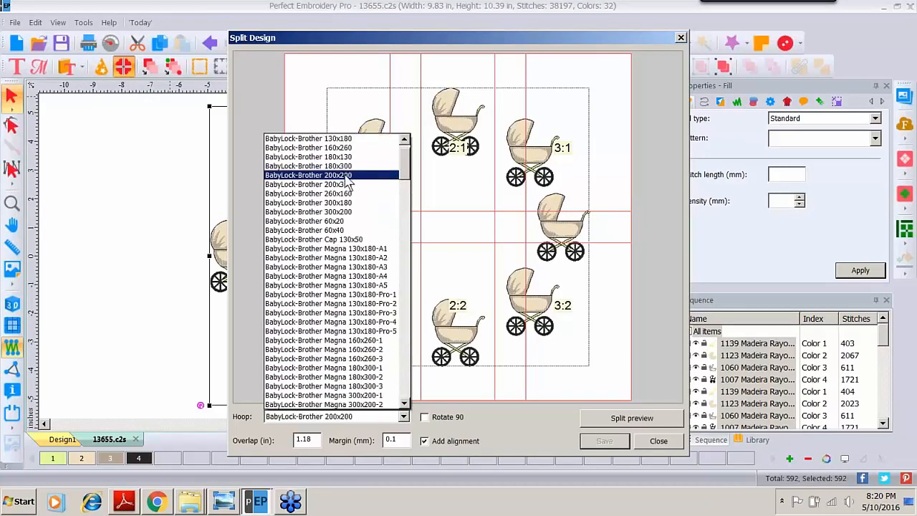
{"action": "left_click", "coordinate": [346, 177]}
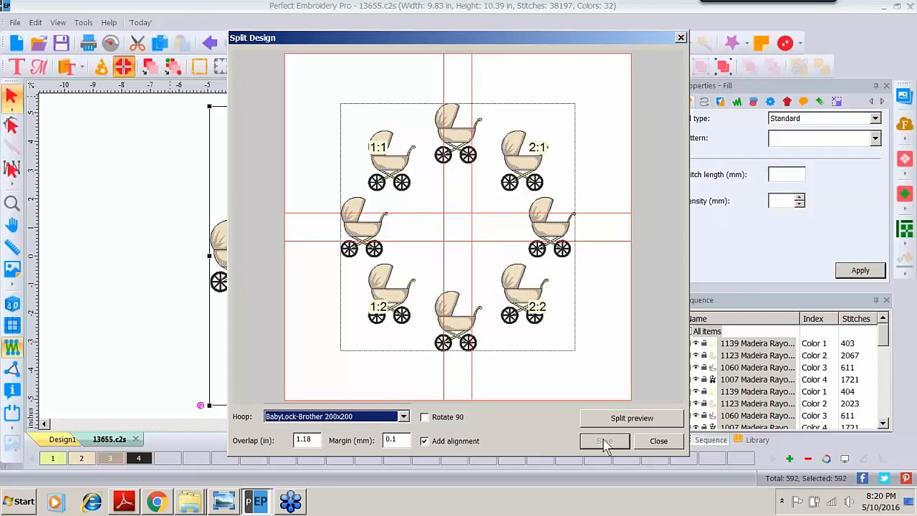
{"action": "left_click", "coordinate": [617, 420]}
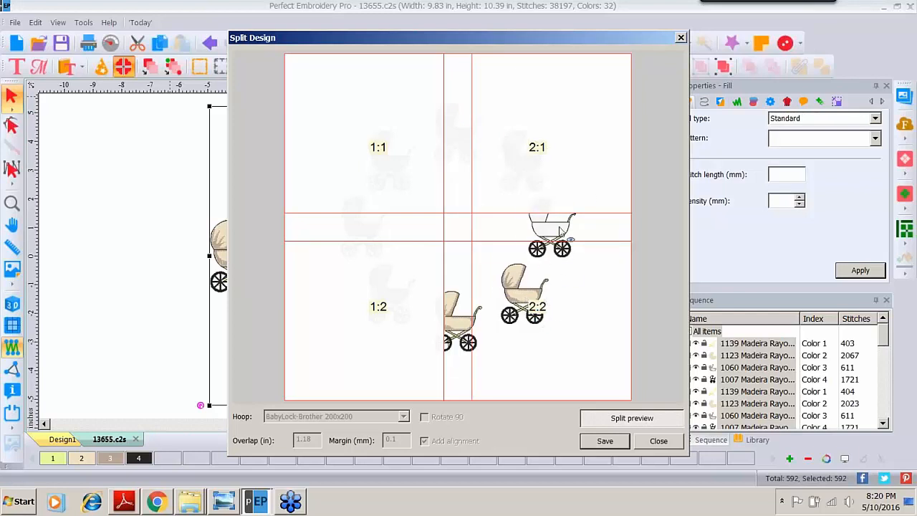
{"action": "left_click", "coordinate": [392, 317]}
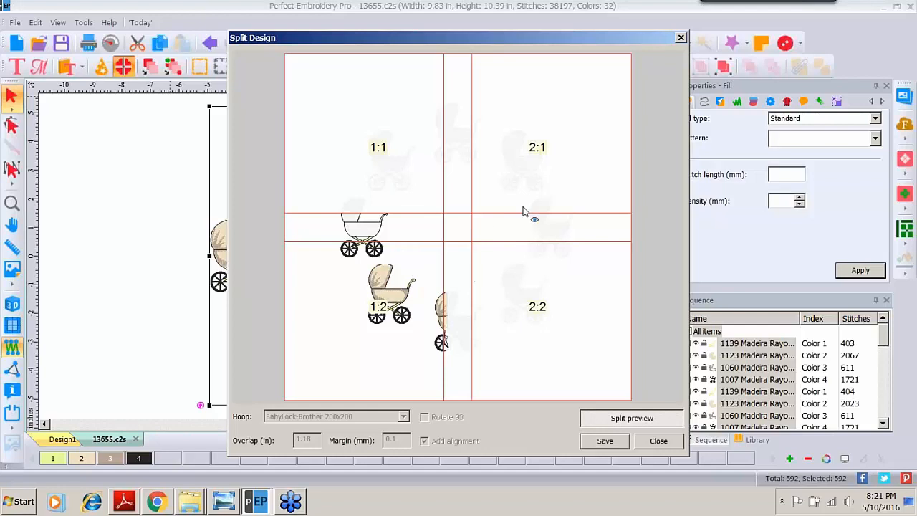
Leave the split preview and move the carriage circle sideways until the uppermost and lowermost carriages fit entirely within the 2:1 and 2:2 sections
{"action": "left_click", "coordinate": [628, 421]}
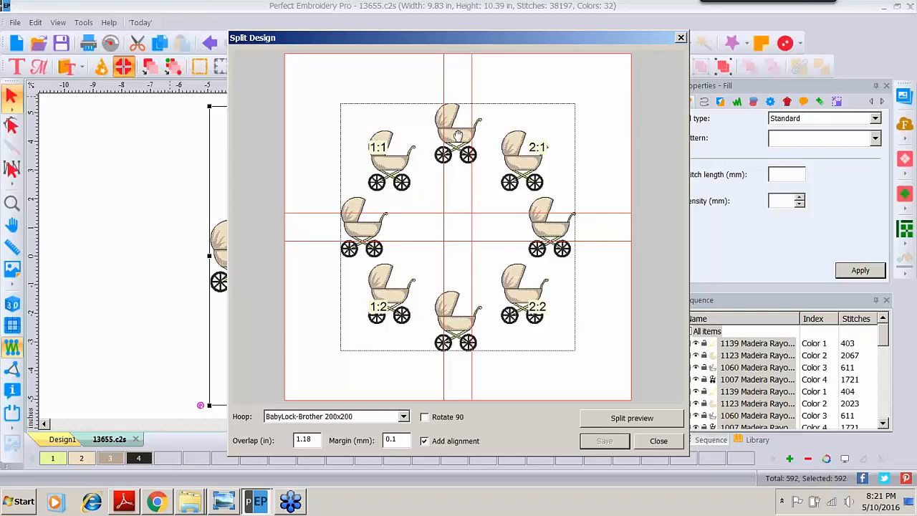
{"action": "left_click_drag", "start_coordinate": [458, 136], "coordinate": [486, 136]}
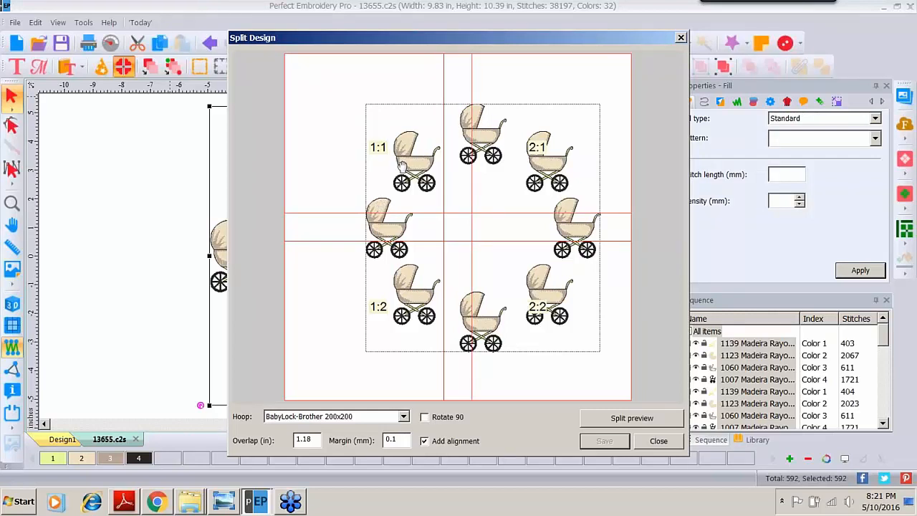
Move the carriage circle up to the split grid's upper edge, shift it slightly sideways, and preview the 200x200 hoop split
{"action": "left_click_drag", "start_coordinate": [402, 165], "coordinate": [403, 119]}
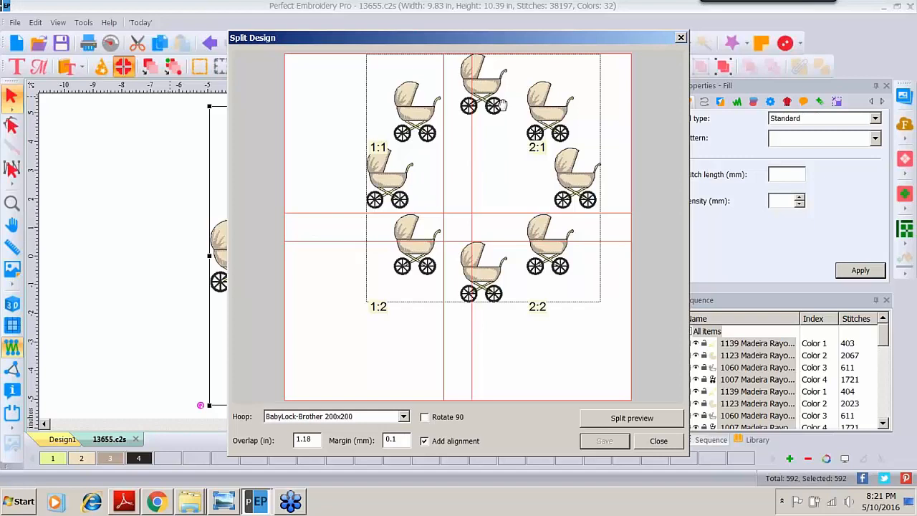
{"action": "left_click_drag", "start_coordinate": [529, 132], "coordinate": [527, 123]}
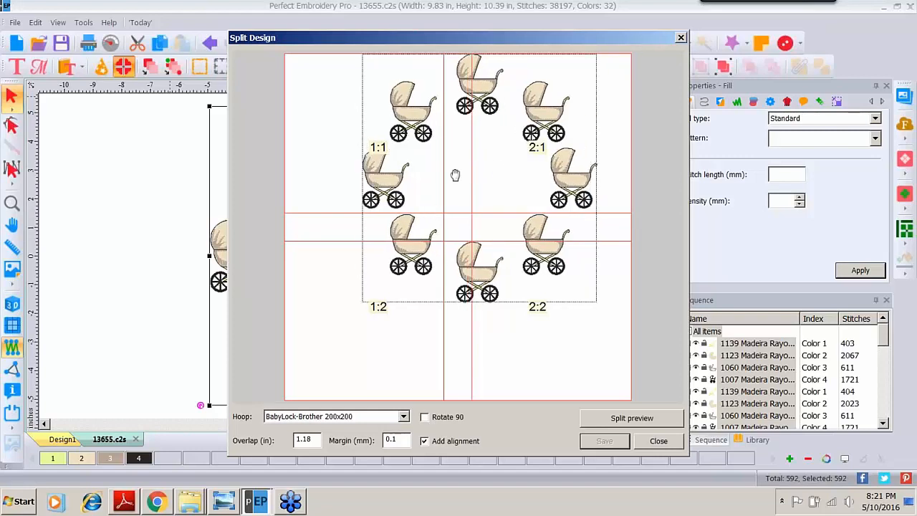
{"action": "left_click", "coordinate": [628, 422]}
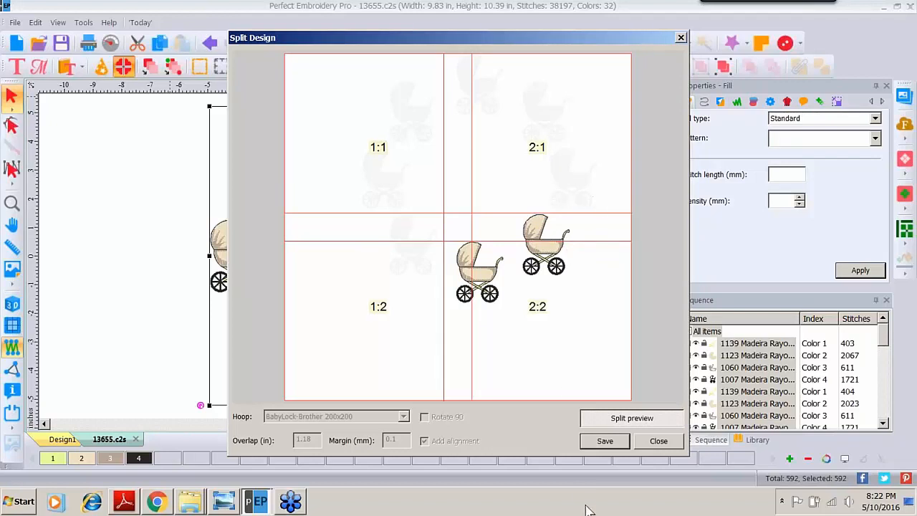
Save the split carriage sections under the file name baby buggy in the 0 May Split Designs folder
{"action": "left_click", "coordinate": [606, 441]}
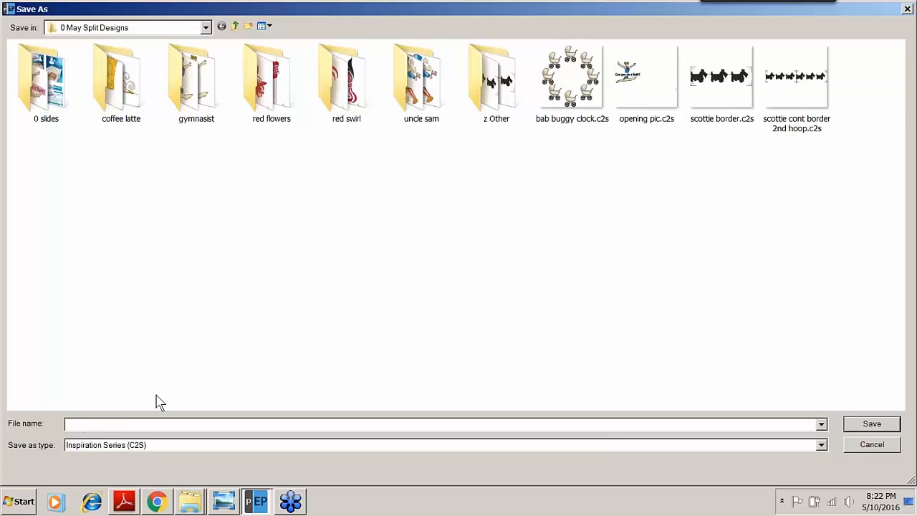
{"action": "type", "text": "baby"}
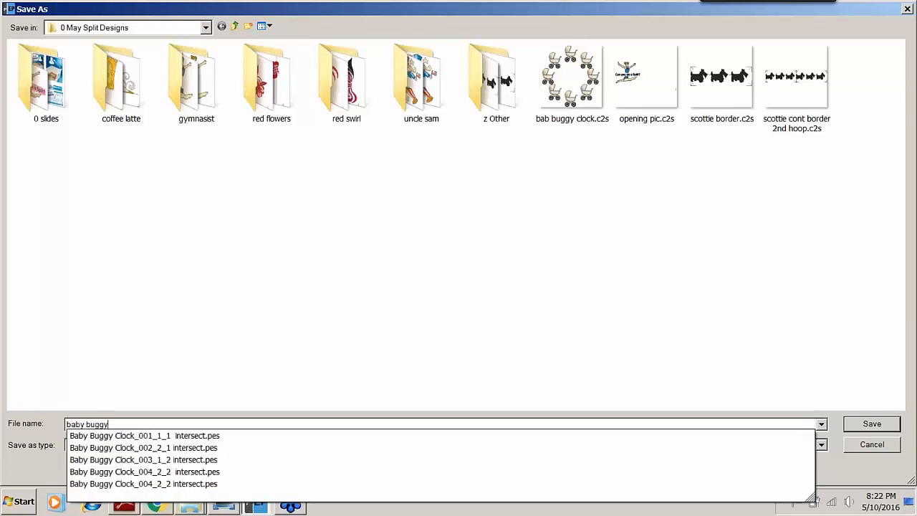
{"action": "type", "text": " buggy"}
{"action": "key", "text": "Return"}
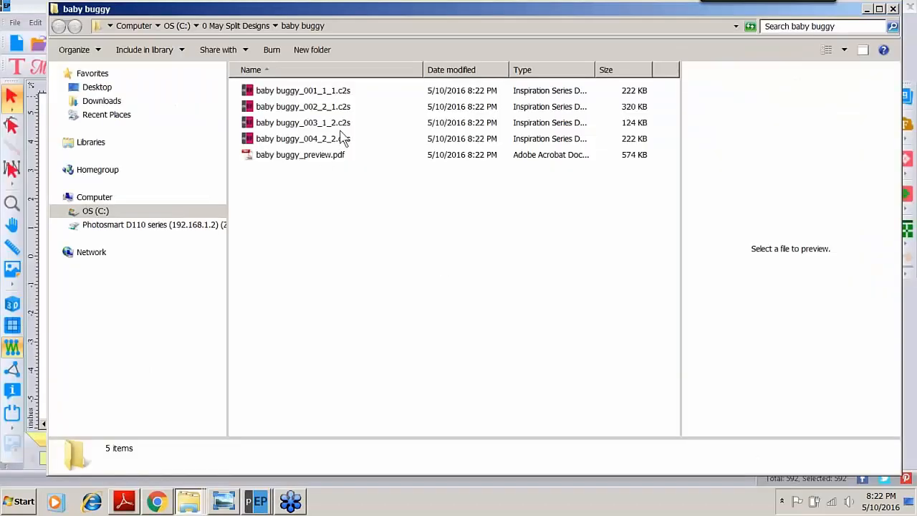
Preview each of the four saved baby buggy section files, and close the folder and the Split Design dialog
{"action": "left_click", "coordinate": [313, 92]}
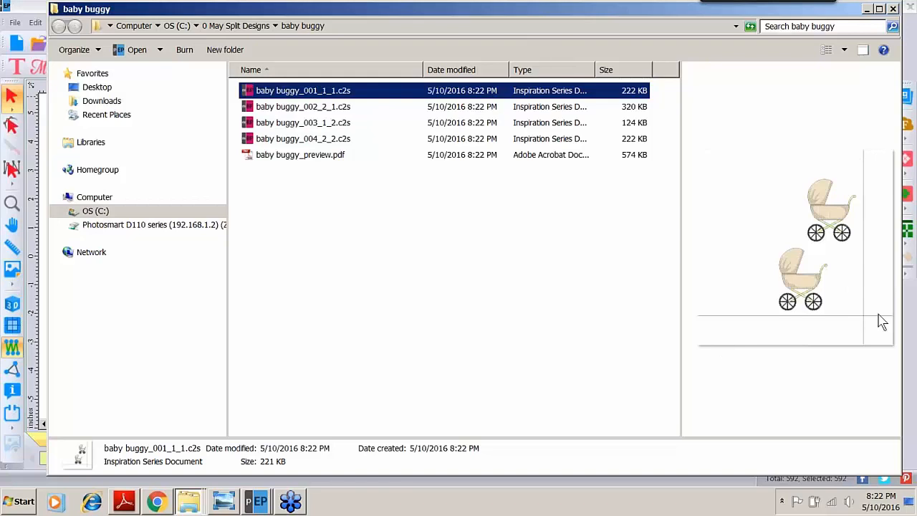
{"action": "left_click", "coordinate": [324, 108]}
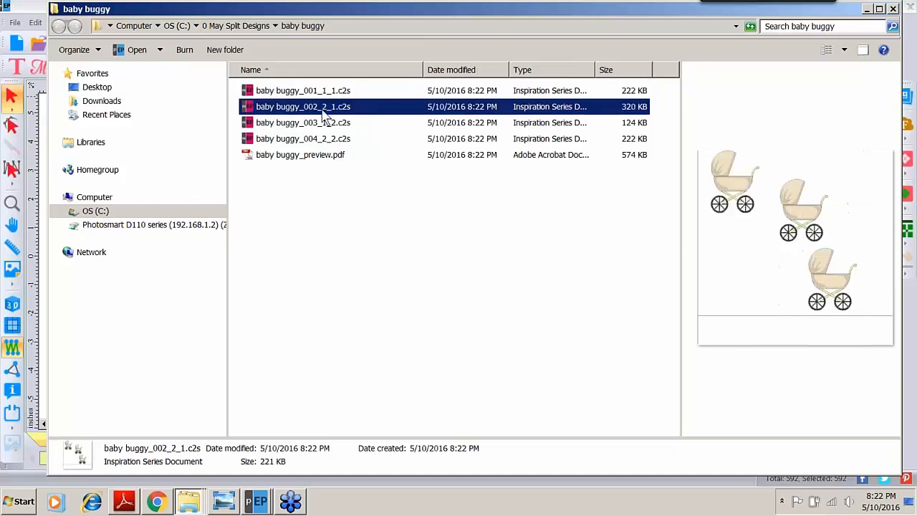
{"action": "left_click", "coordinate": [328, 123]}
{"action": "left_click", "coordinate": [331, 139]}
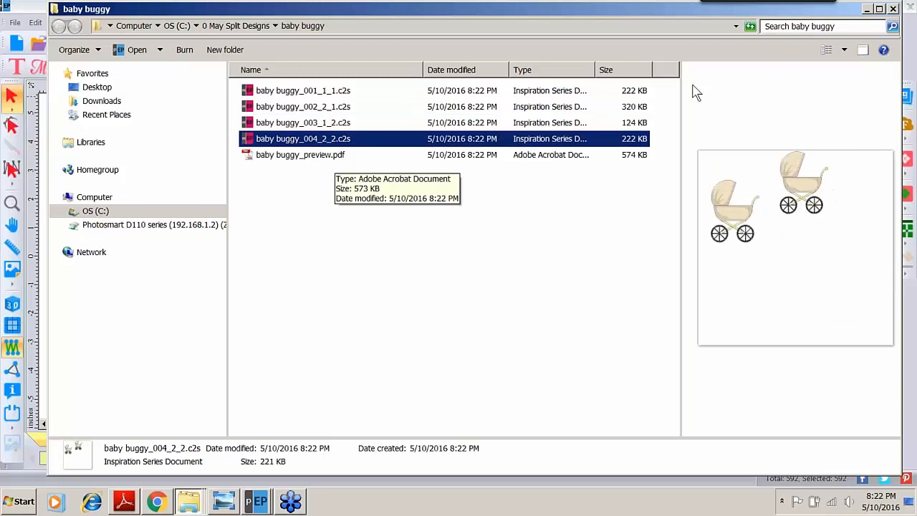
{"action": "left_click", "coordinate": [893, 10]}
{"action": "left_click", "coordinate": [654, 443]}
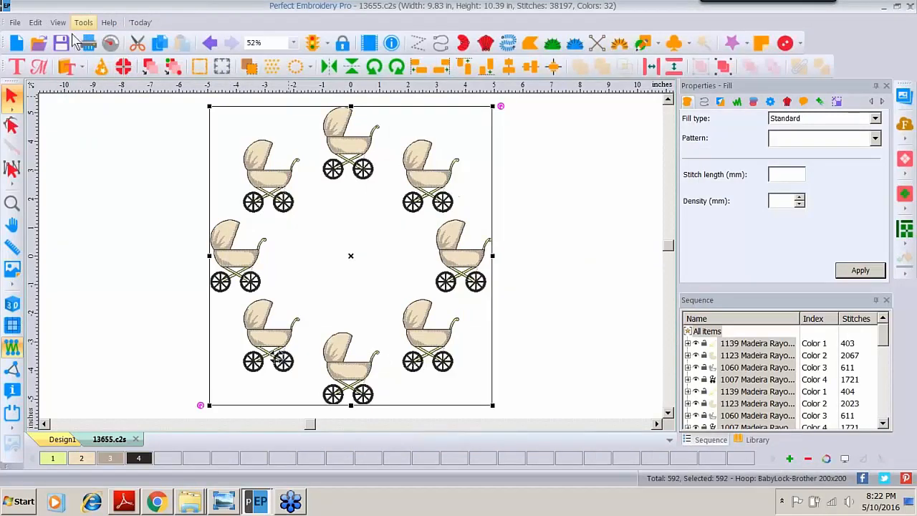
Save the unsplit carriage circle as 13655 in Inspiration Series (C2S) format in the 0 May Split Designs folder, and deselect it
{"action": "left_click", "coordinate": [16, 24]}
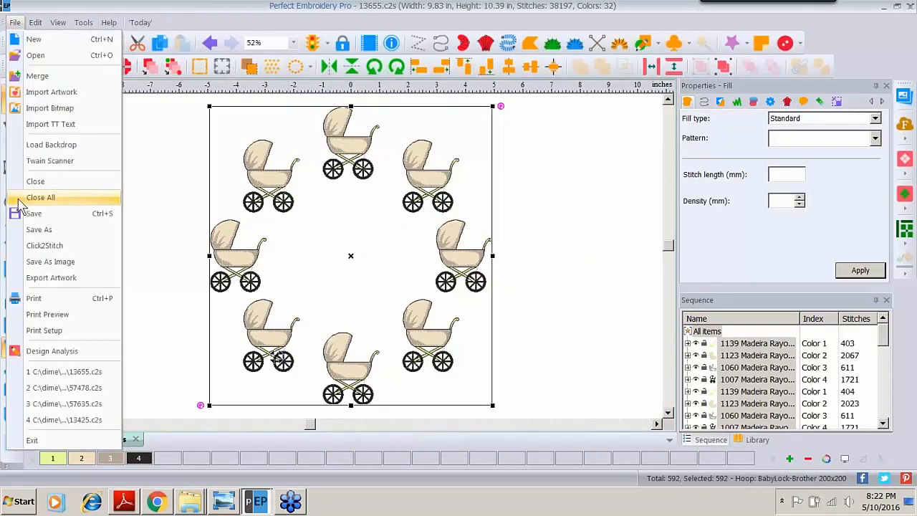
{"action": "left_click", "coordinate": [30, 231]}
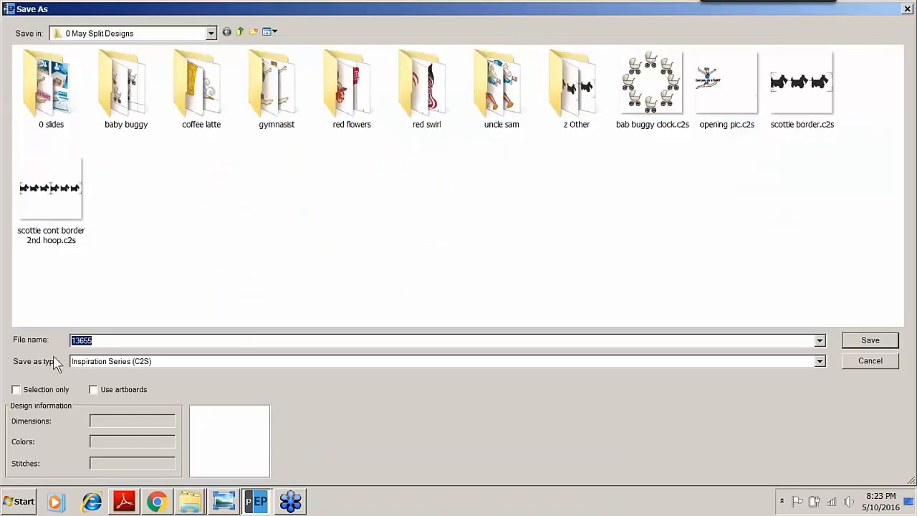
{"action": "type", "text": "baby buggy"}
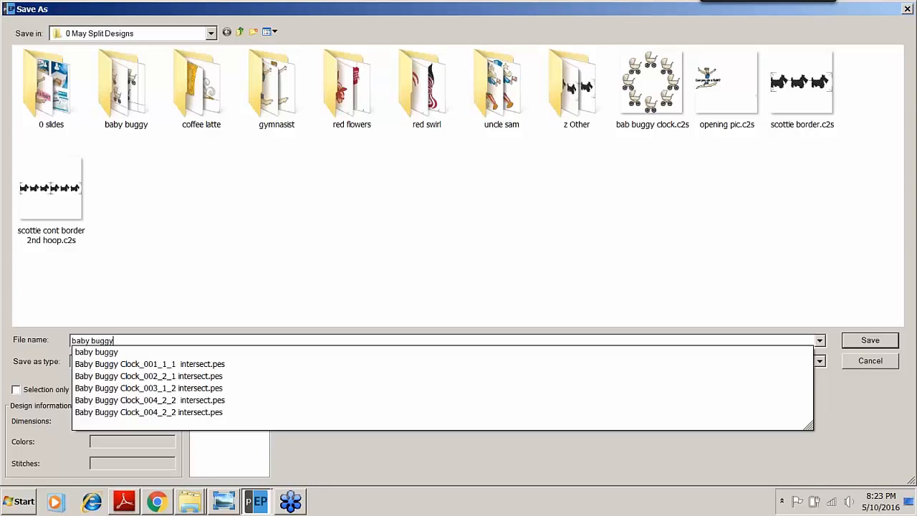
{"action": "key", "text": "Return"}
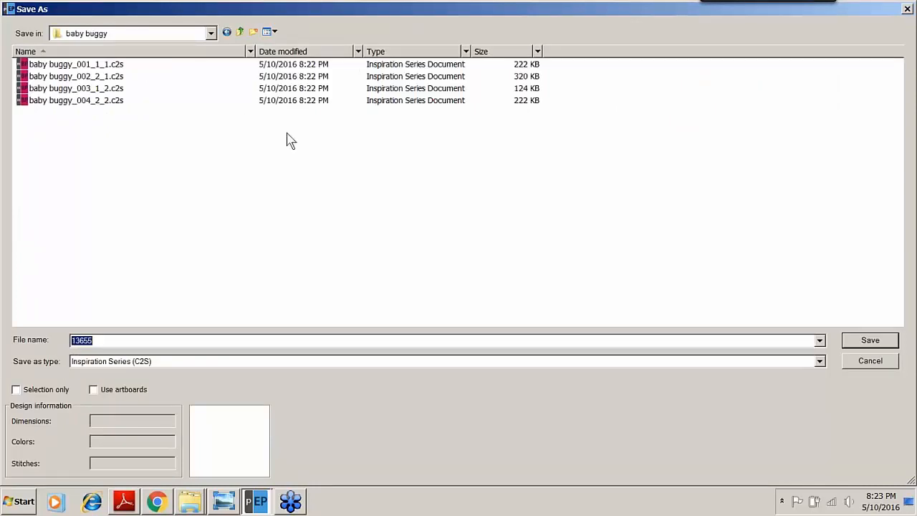
{"action": "left_click", "coordinate": [210, 34]}
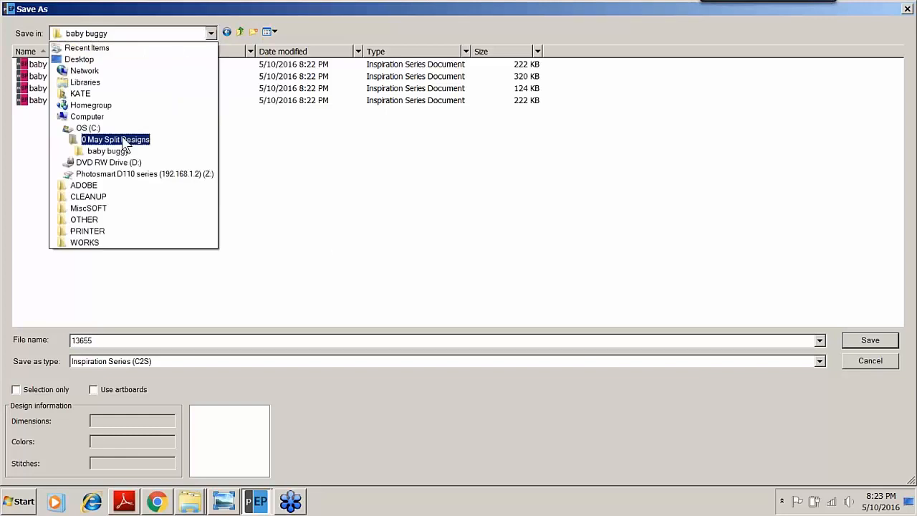
{"action": "left_click", "coordinate": [100, 141]}
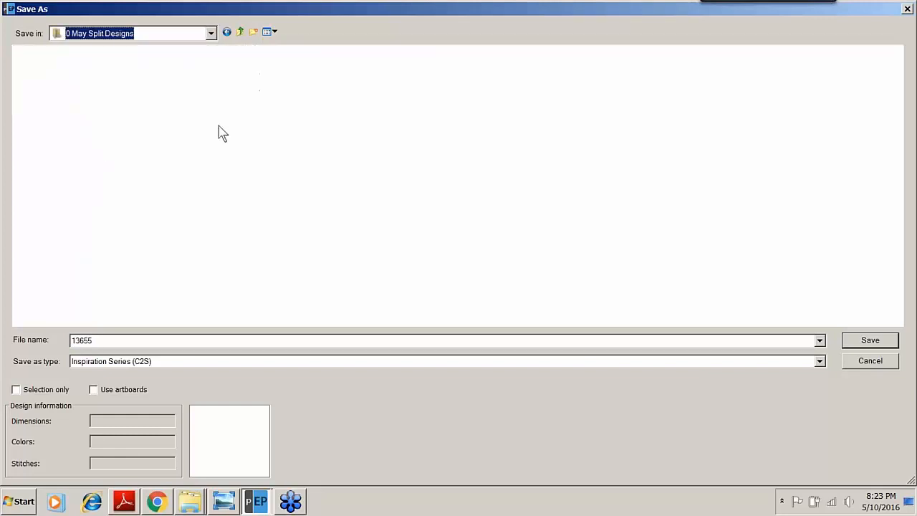
{"action": "left_click", "coordinate": [871, 344]}
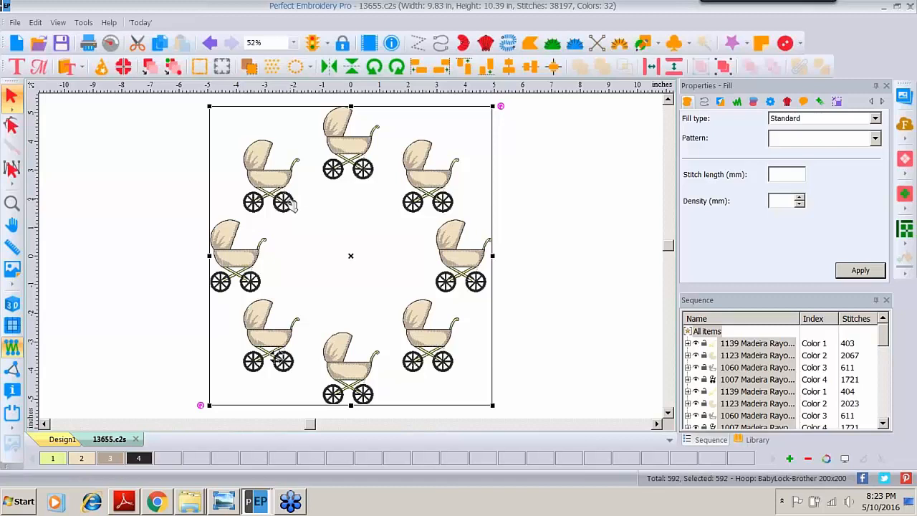
{"action": "left_click", "coordinate": [556, 212]}
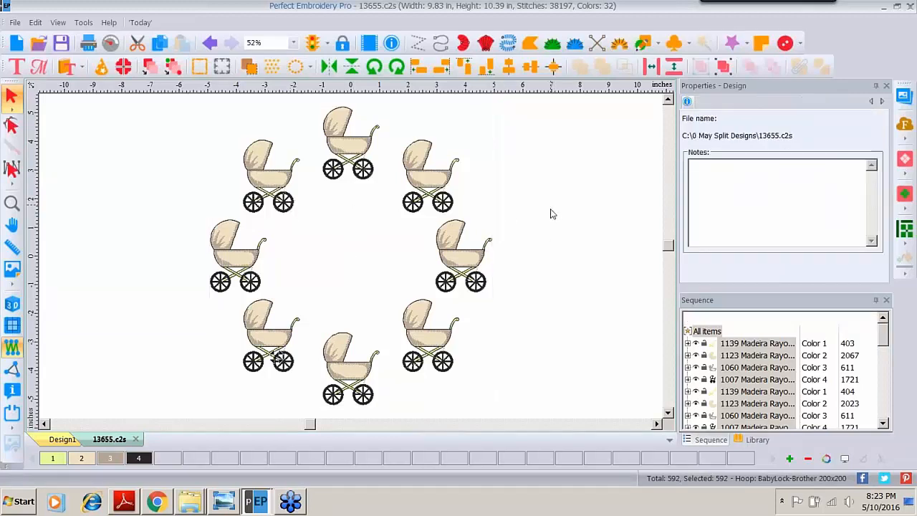
Open all four split section files from the baby buggy folder at once
{"action": "left_click", "coordinate": [38, 45]}
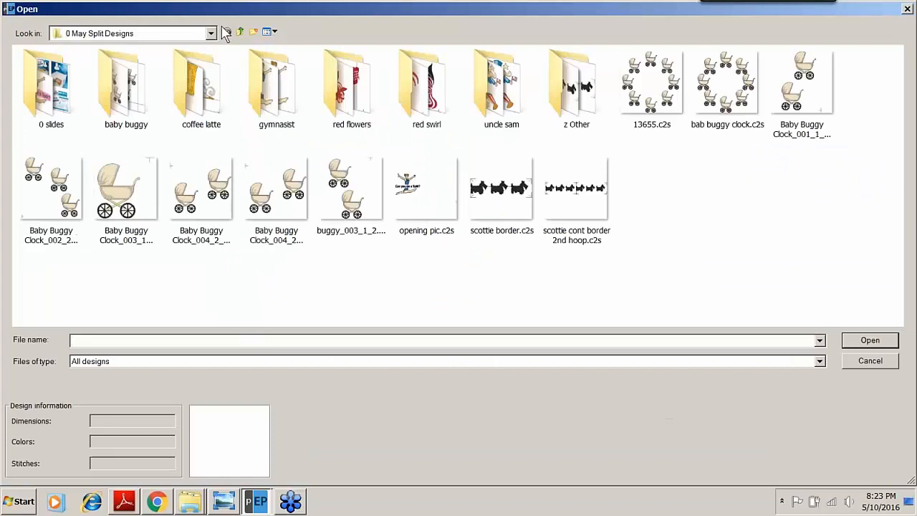
{"action": "double_click", "coordinate": [114, 92]}
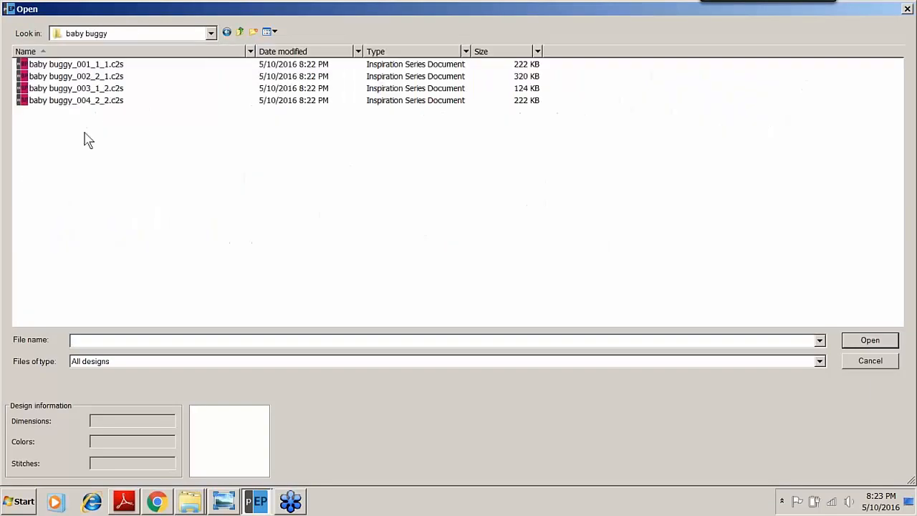
{"action": "left_click", "coordinate": [79, 66]}
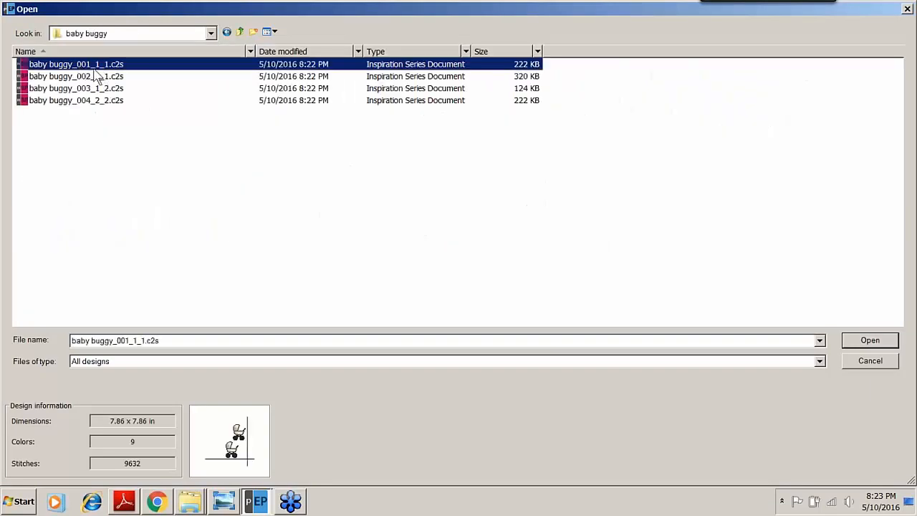
{"action": "key", "text": "ctrl+a"}
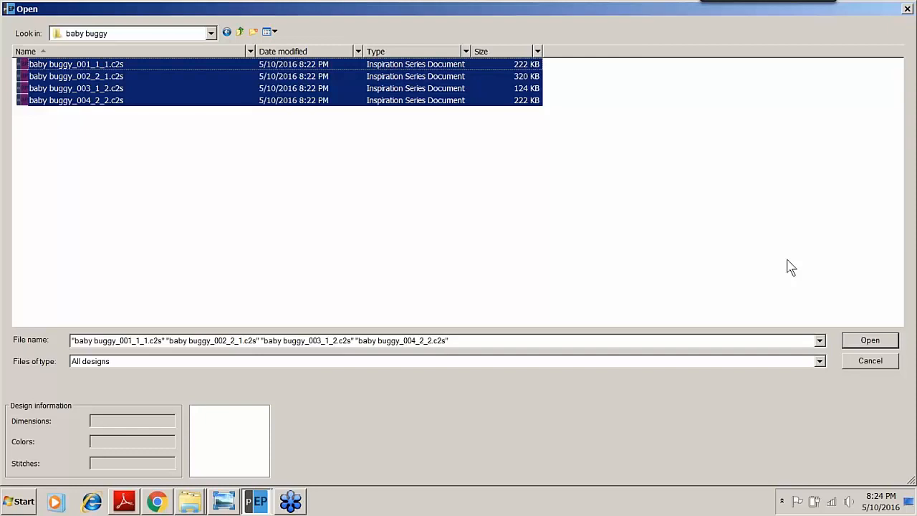
{"action": "left_click", "coordinate": [851, 344]}
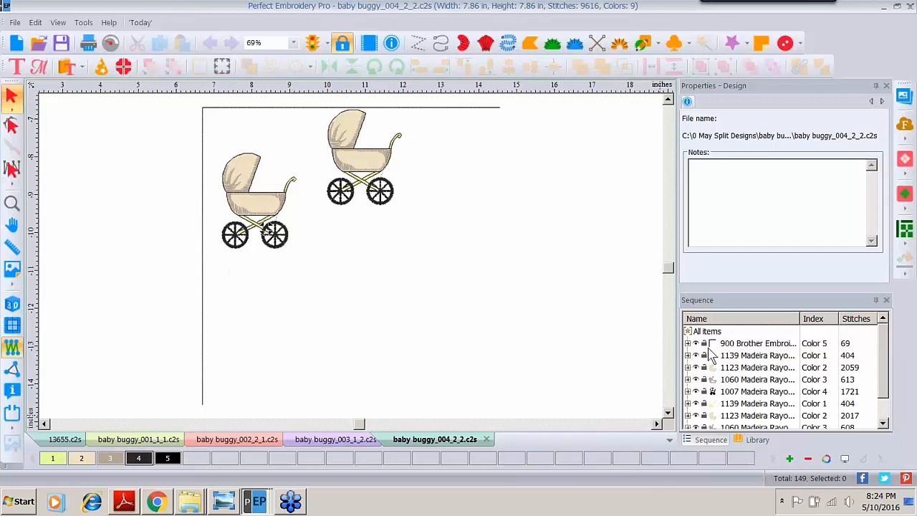
Examine the carriages and alignment lines in sections 003_1_2, 002_2_1 and 001_1_1
{"action": "key", "text": "ctrl"}
{"action": "key", "text": "ctrl"}
{"action": "key", "text": "ctrl"}
{"action": "left_click", "coordinate": [326, 443]}
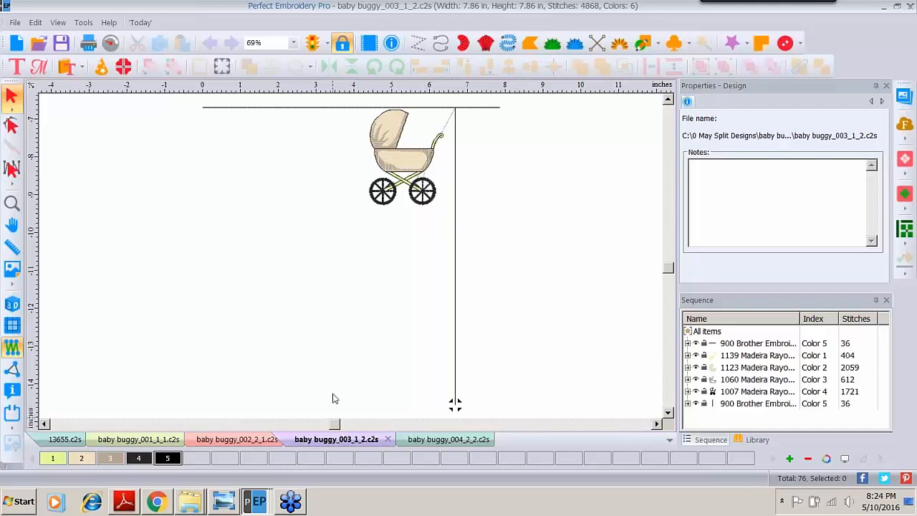
{"action": "left_click", "coordinate": [258, 443]}
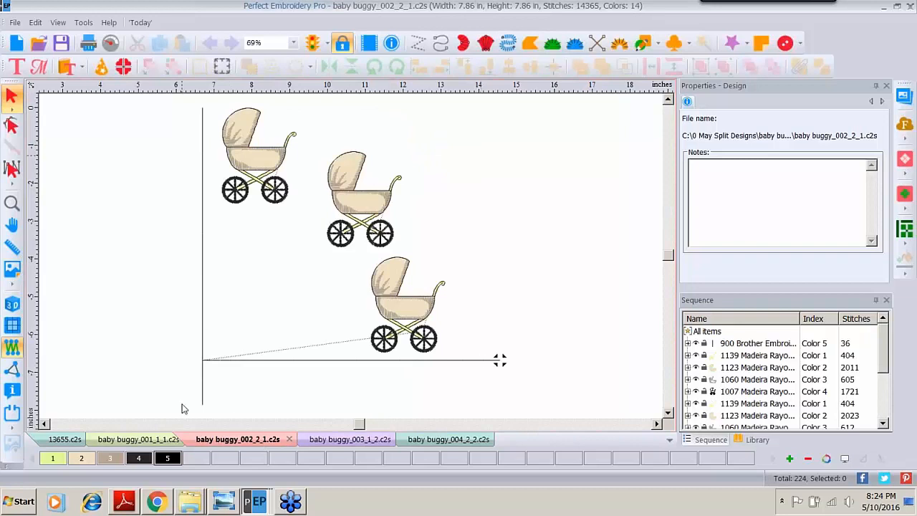
{"action": "left_click", "coordinate": [138, 439]}
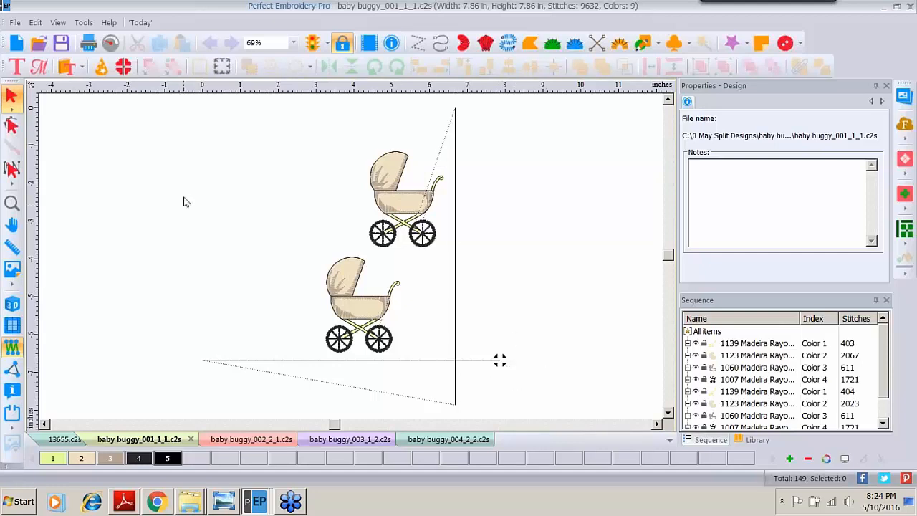
Start a new design and show the contents of the Perfect Embroidery Pro Free Designs library folder in the file browser
{"action": "left_click", "coordinate": [14, 44]}
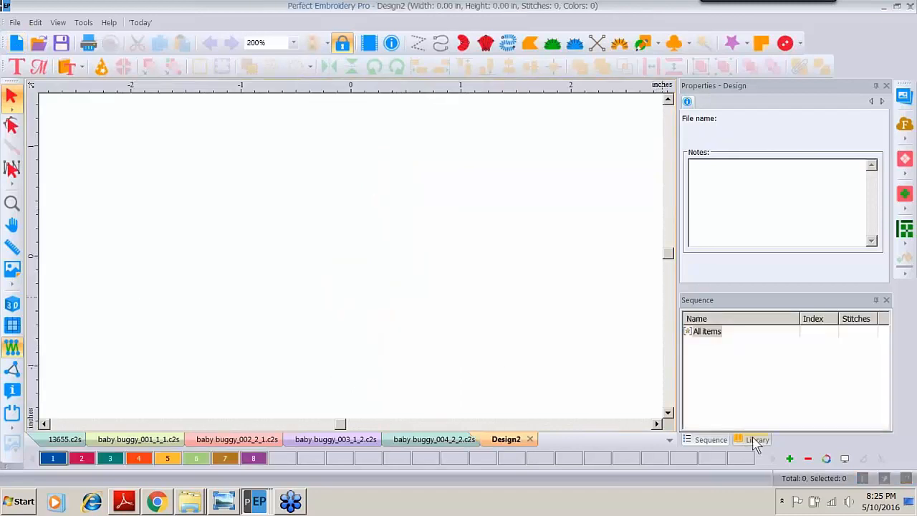
{"action": "left_click", "coordinate": [756, 441]}
{"action": "right_click", "coordinate": [771, 388]}
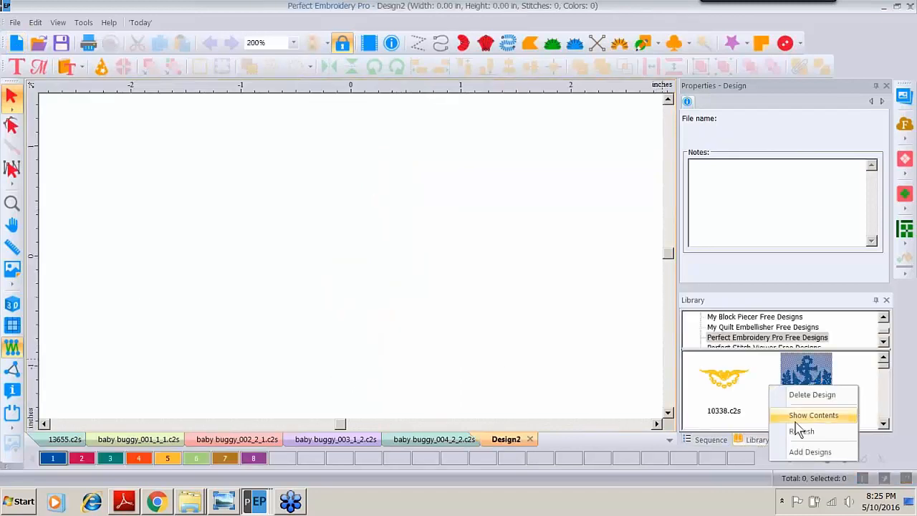
{"action": "left_click", "coordinate": [801, 419]}
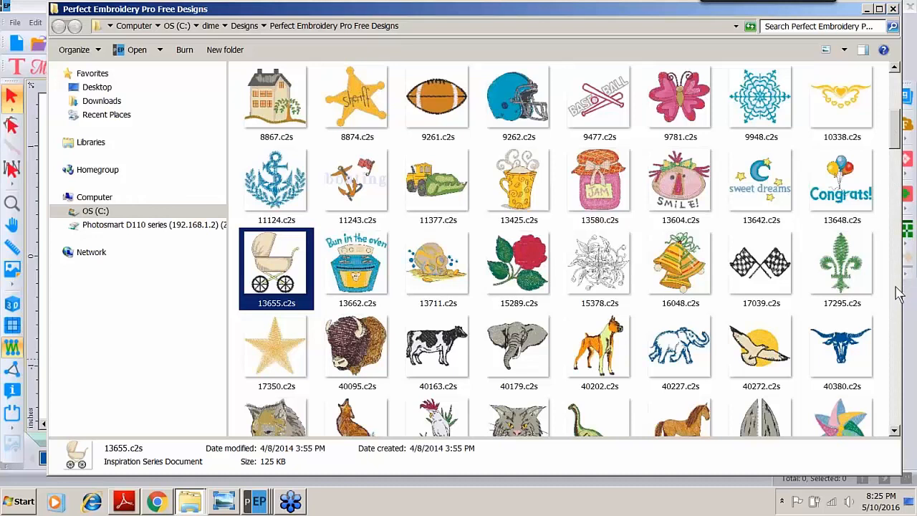
Search the folder for 90072, open that sun-over-water design, and display it in 3D at 100% zoom
{"action": "left_click", "coordinate": [798, 26]}
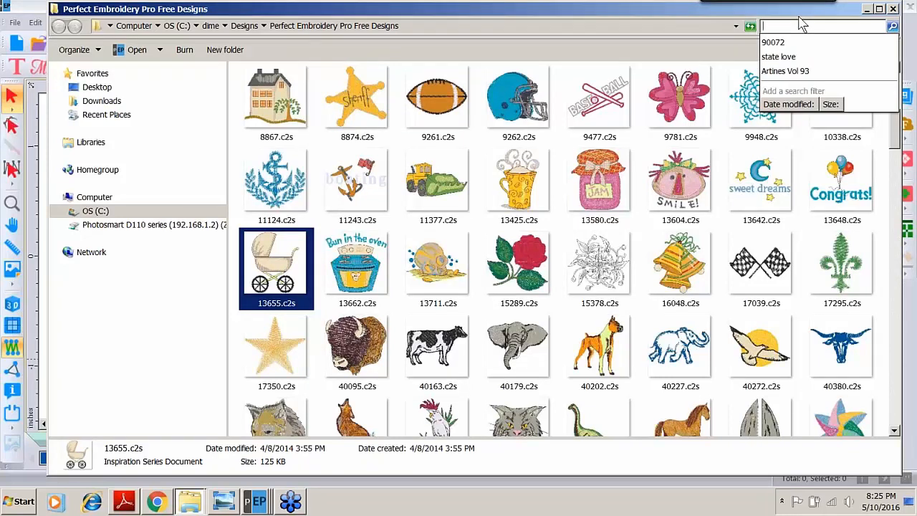
{"action": "type", "text": "90072"}
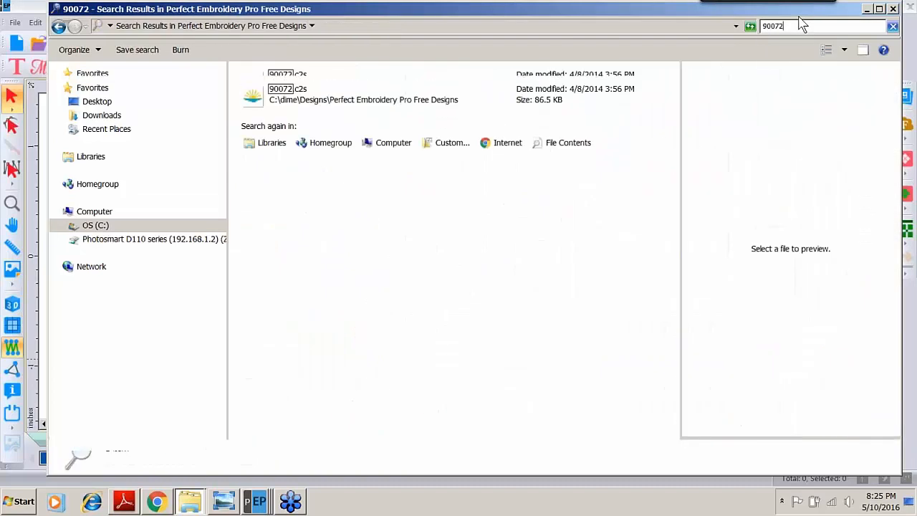
{"action": "double_click", "coordinate": [256, 100]}
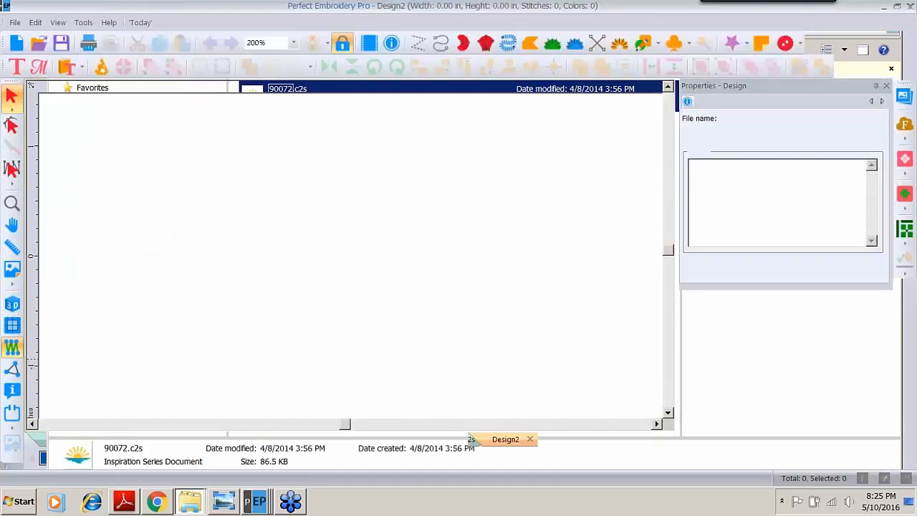
{"action": "left_click", "coordinate": [12, 304]}
{"action": "left_click", "coordinate": [293, 43]}
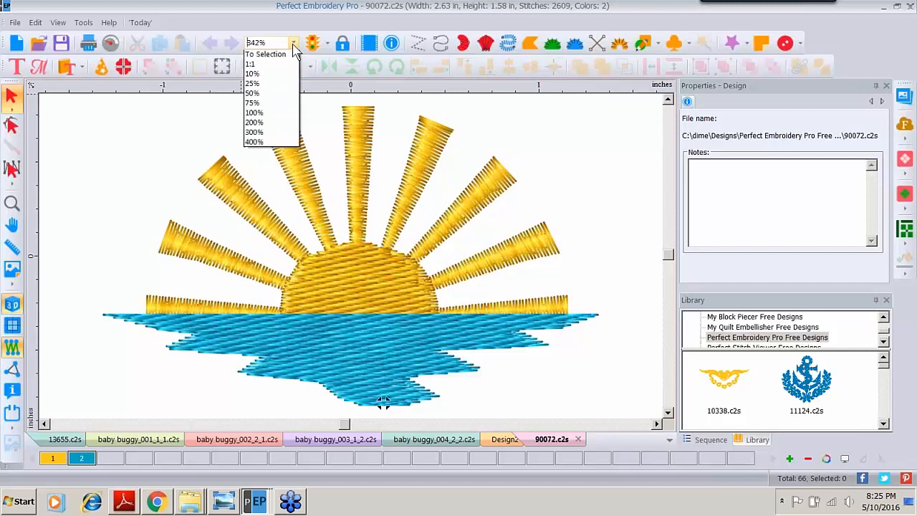
{"action": "left_click", "coordinate": [265, 144]}
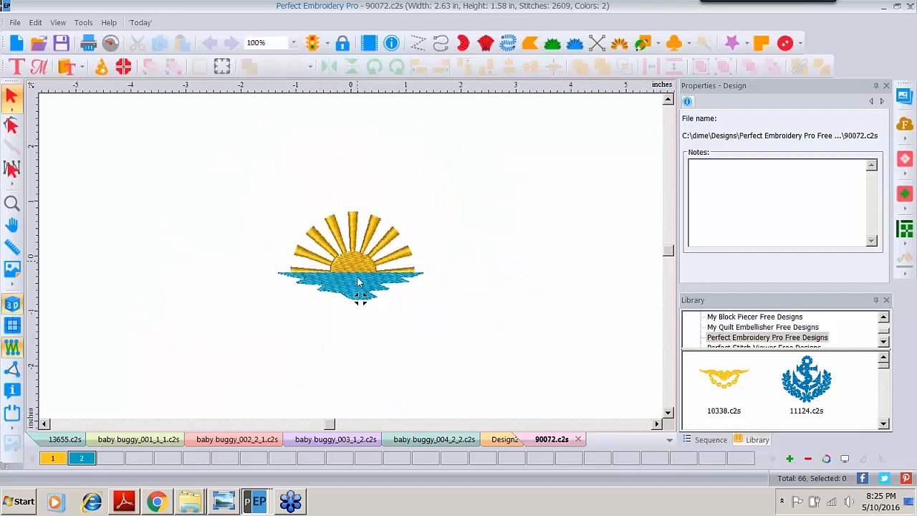
Resize the entire sun-over-water design to 4.75 in wide, keeping its proportions
{"action": "left_click", "coordinate": [715, 441]}
{"action": "left_click", "coordinate": [707, 331]}
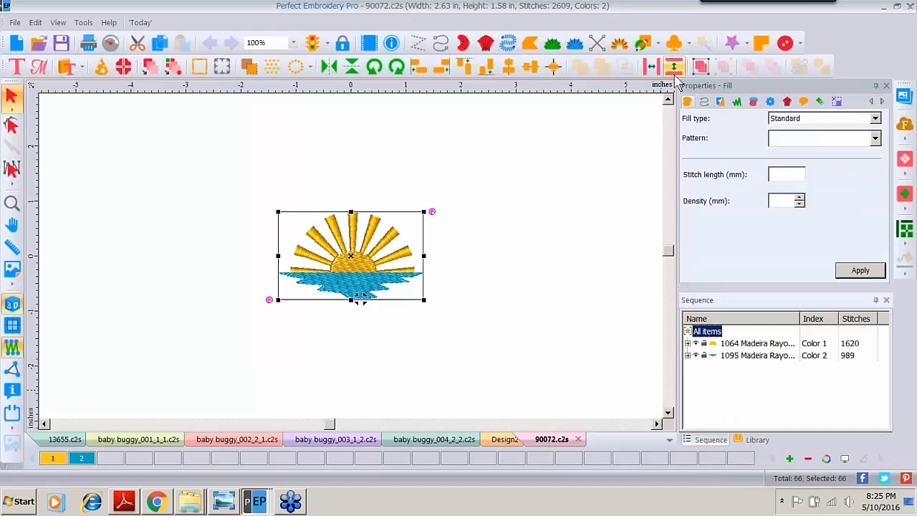
{"action": "left_click", "coordinate": [837, 101]}
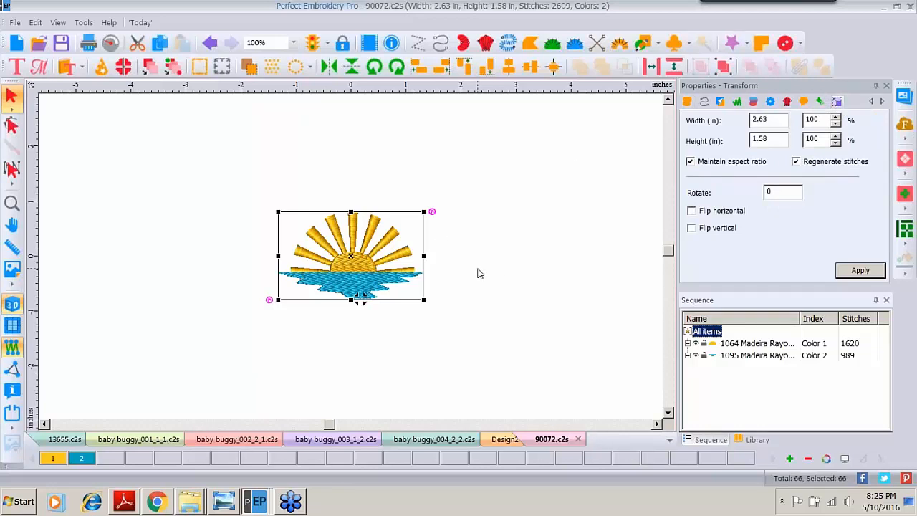
{"action": "left_click", "coordinate": [771, 119]}
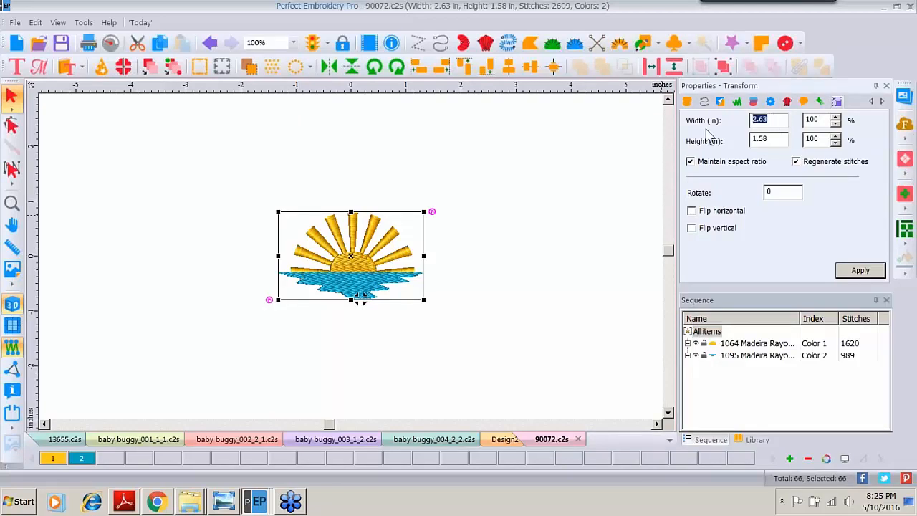
{"action": "type", "text": "4.75"}
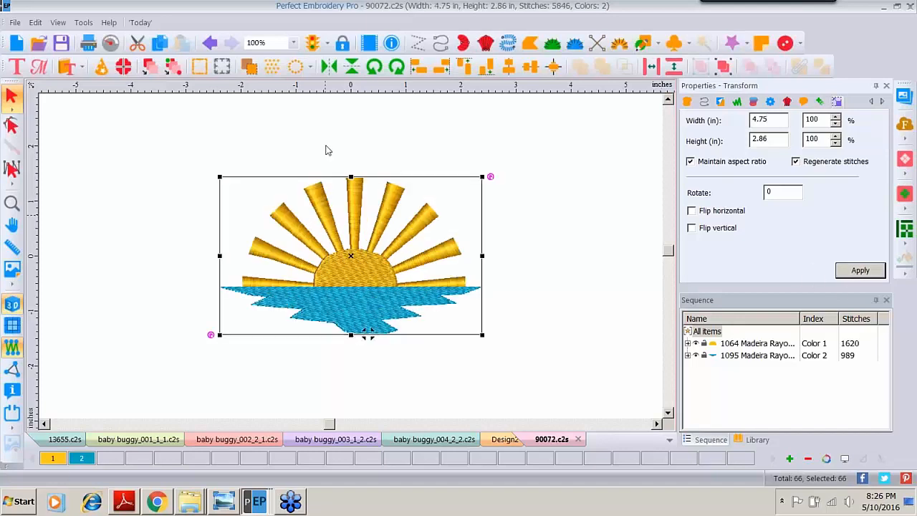
Split the sun design for the BabyLock-Brother 100x100 hoop and preview how the two sections divide
{"action": "left_click", "coordinate": [124, 73]}
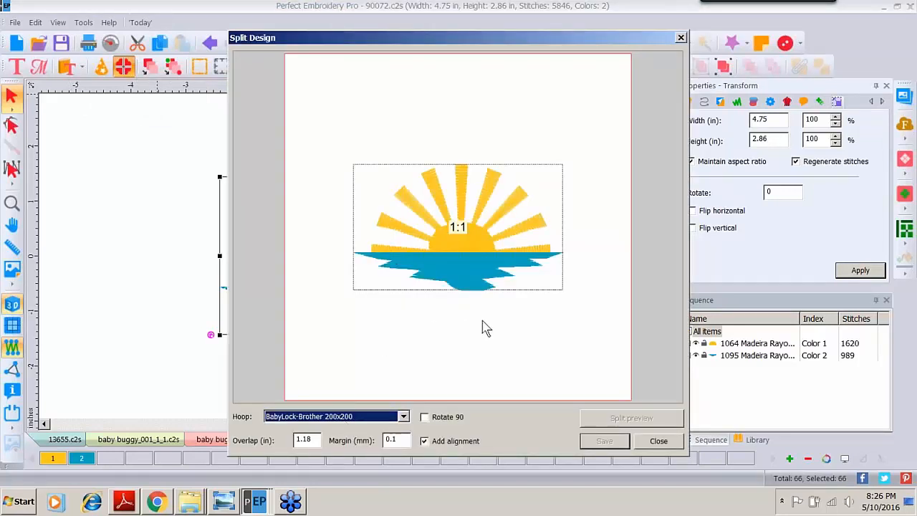
{"action": "left_click", "coordinate": [404, 417]}
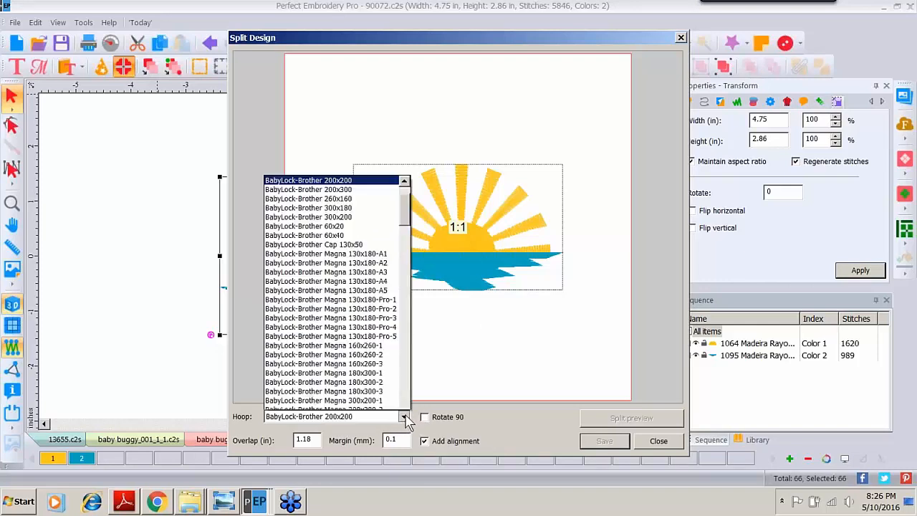
{"action": "scroll", "coordinate": [404, 178], "scroll_direction": "up", "scroll_amount": 5}
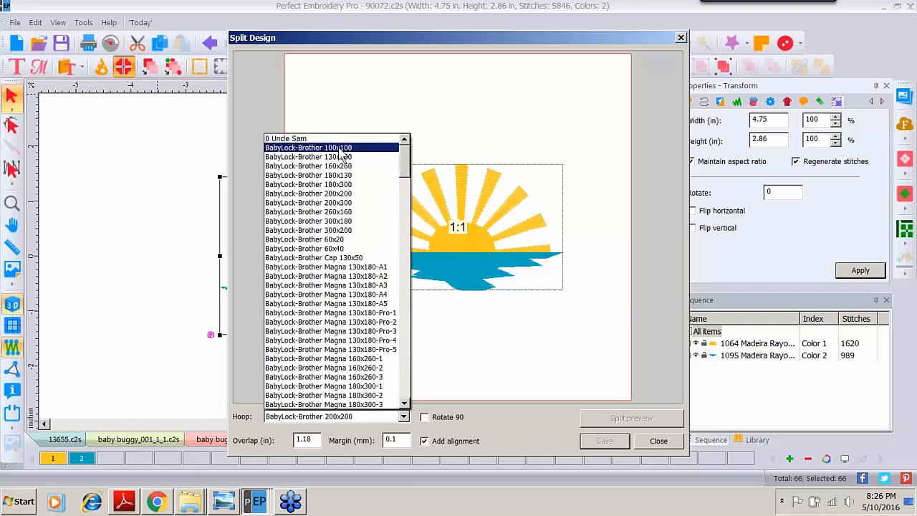
{"action": "left_click", "coordinate": [338, 148]}
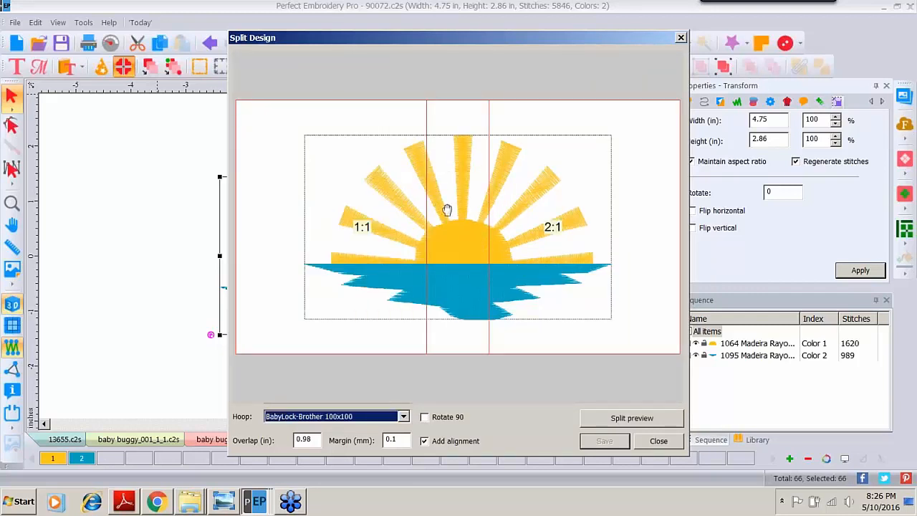
{"action": "left_click", "coordinate": [614, 423]}
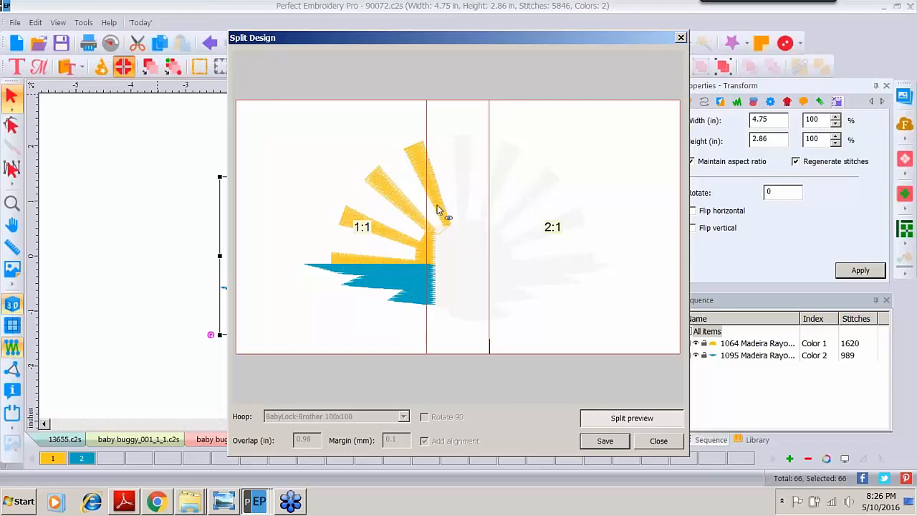
Save the split sections as sunset in the 0 May Split Designs folder and preview the section files
{"action": "left_click", "coordinate": [604, 441]}
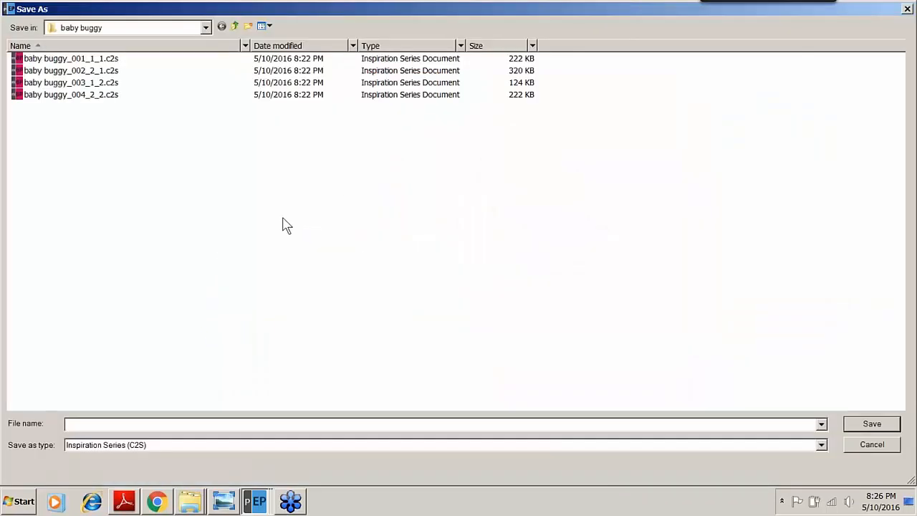
{"action": "left_click", "coordinate": [235, 27]}
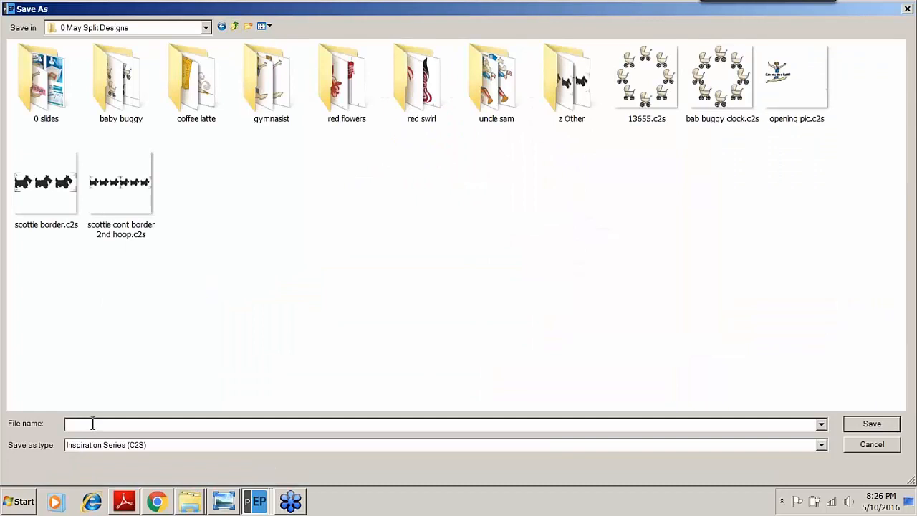
{"action": "type", "text": "sunset"}
{"action": "key", "text": "Return"}
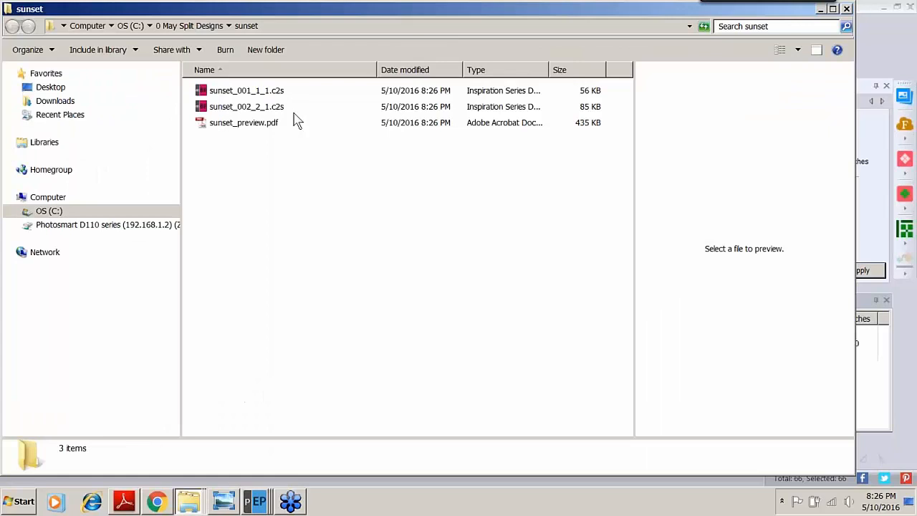
{"action": "left_click", "coordinate": [283, 96]}
{"action": "left_click", "coordinate": [278, 109]}
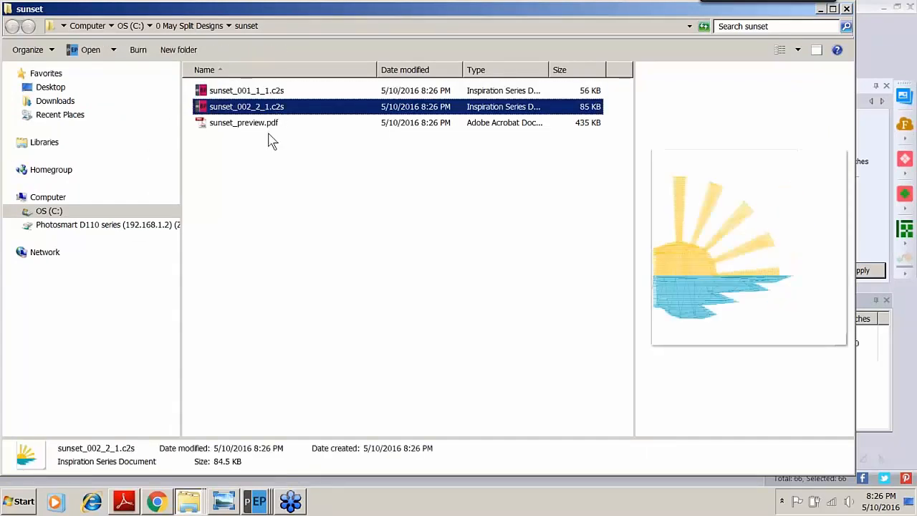
{"action": "left_click", "coordinate": [847, 10]}
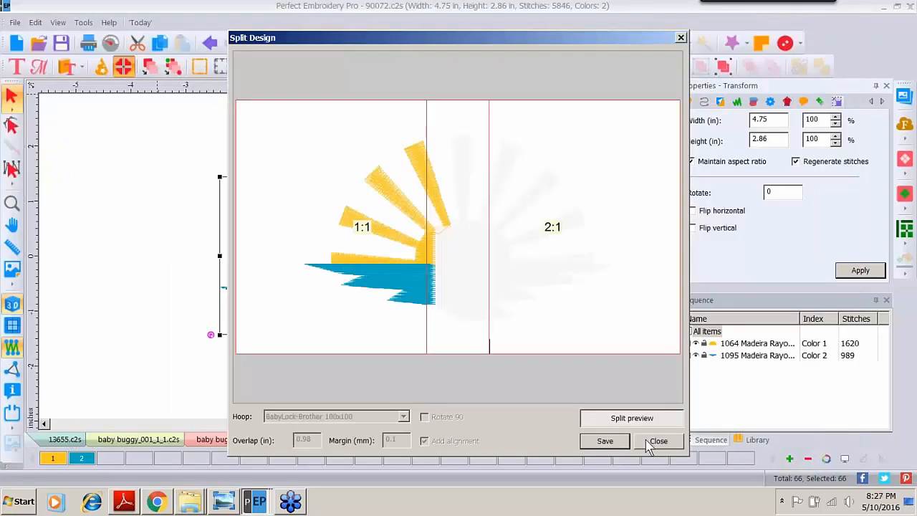
Finish splitting and close design 90072 without saving its changes
{"action": "left_click", "coordinate": [657, 440]}
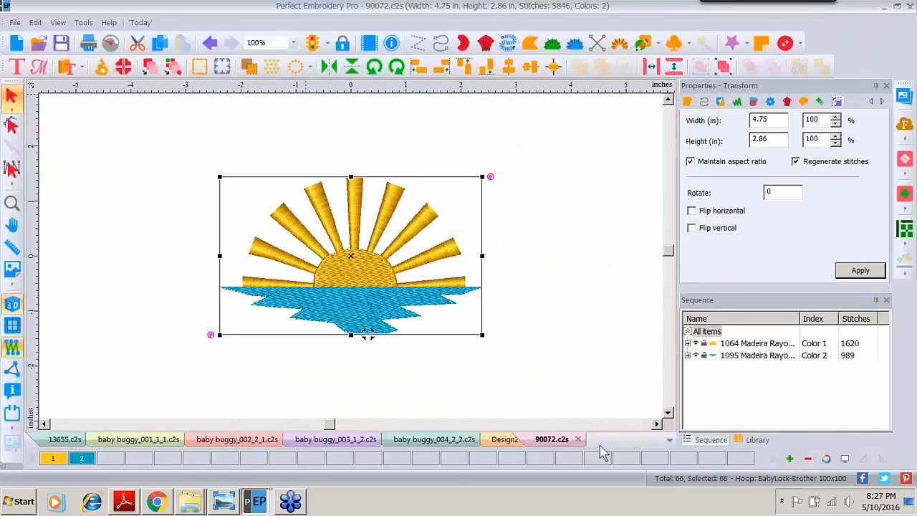
{"action": "left_click", "coordinate": [578, 439]}
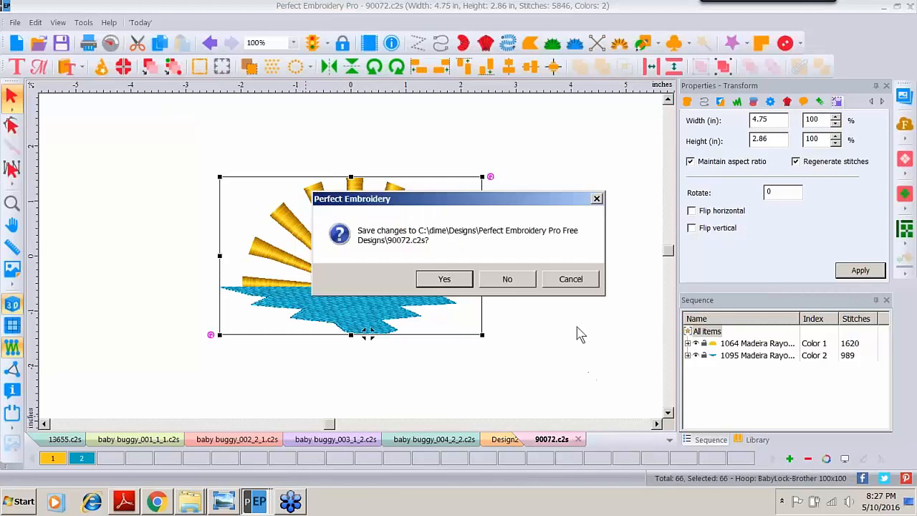
{"action": "left_click", "coordinate": [508, 279]}
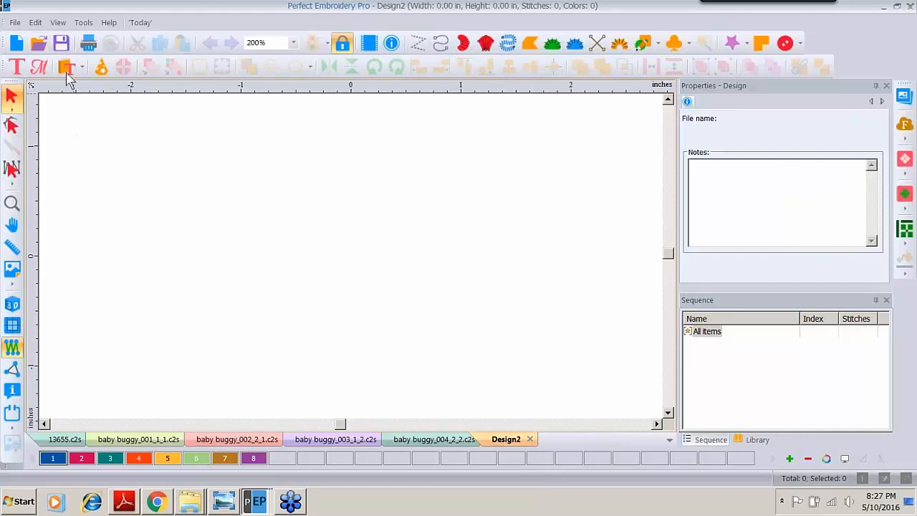
Open sunset_001_1_1.c2s and sunset_002_2_1.c2s together from the sunset folder
{"action": "left_click", "coordinate": [38, 43]}
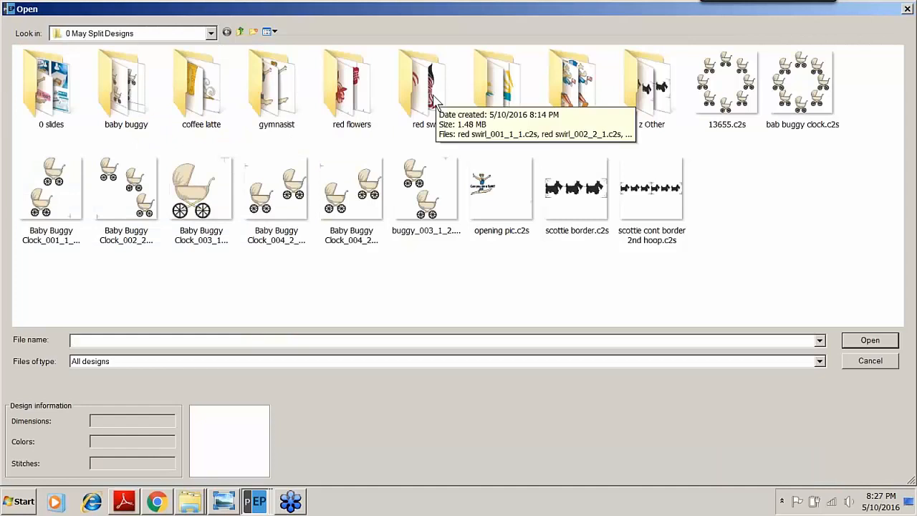
{"action": "double_click", "coordinate": [504, 86]}
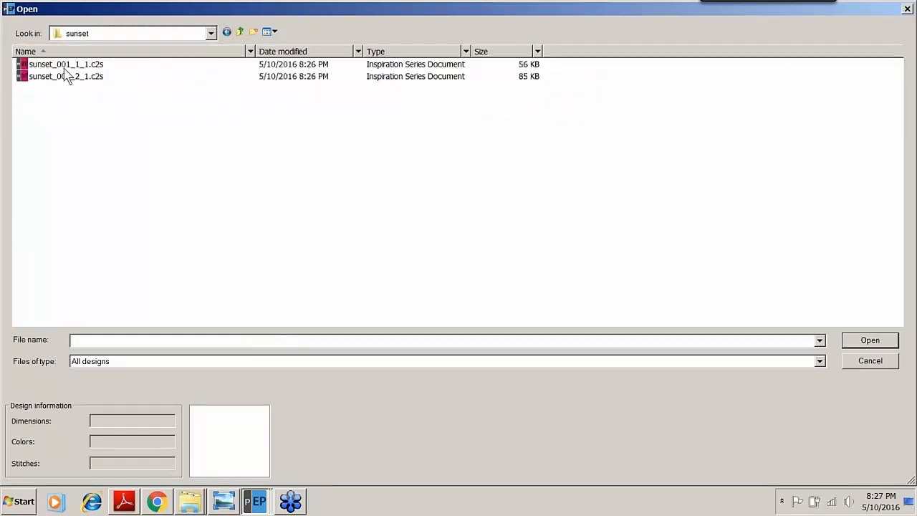
{"action": "left_click", "coordinate": [65, 67]}
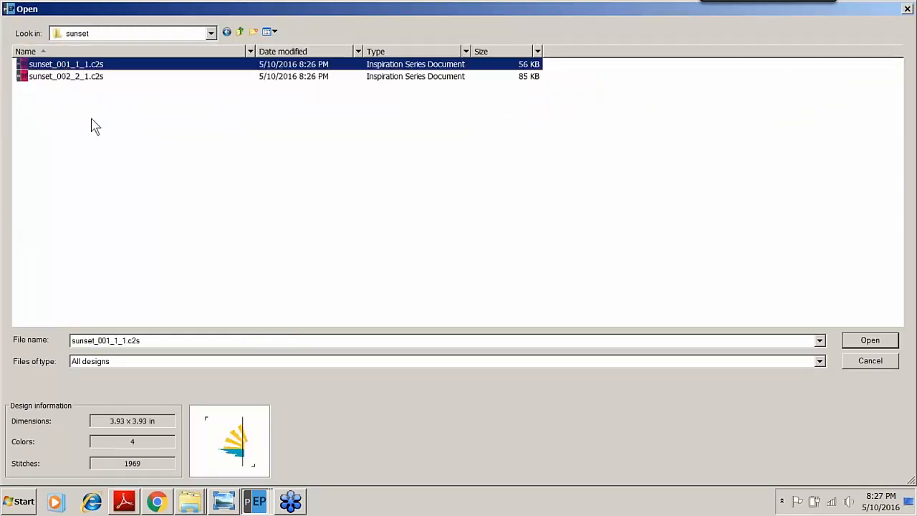
{"action": "left_click", "coordinate": [56, 77], "text": "shift"}
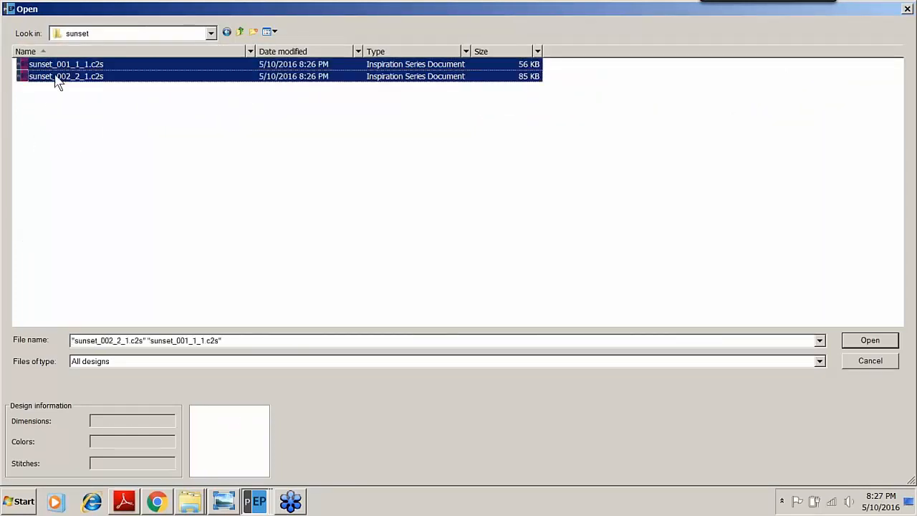
{"action": "left_click", "coordinate": [851, 342]}
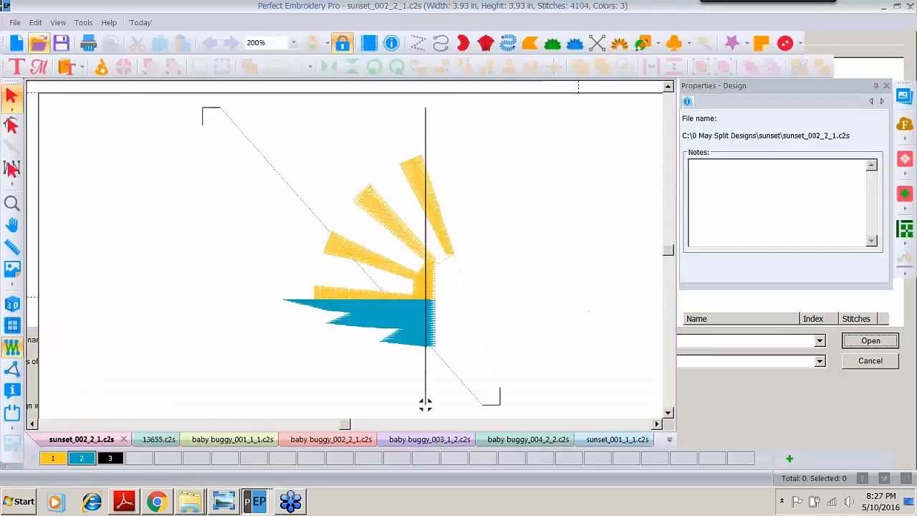
Show sunset_001_1_1 in its hoop and move the whole section about 2.8 in left, placing its alignment line just inside the hoop's left edge
{"action": "left_click", "coordinate": [593, 445]}
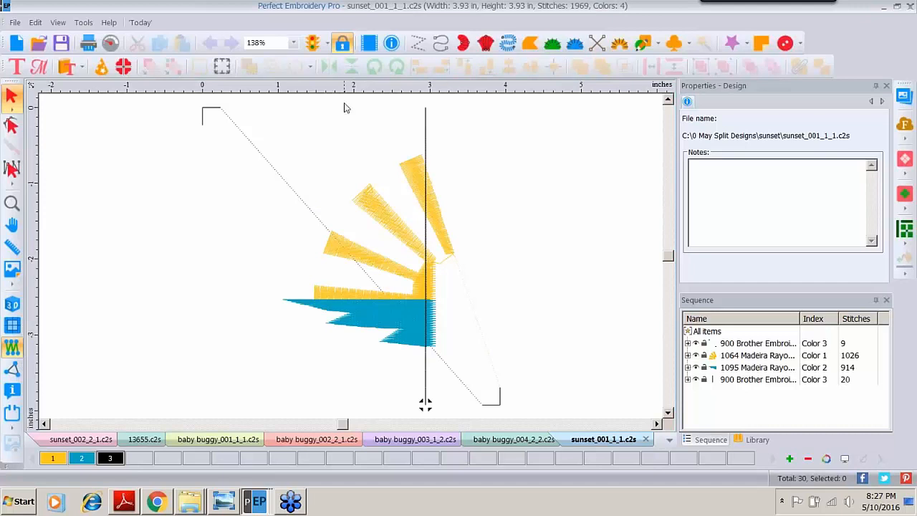
{"action": "left_click", "coordinate": [294, 45]}
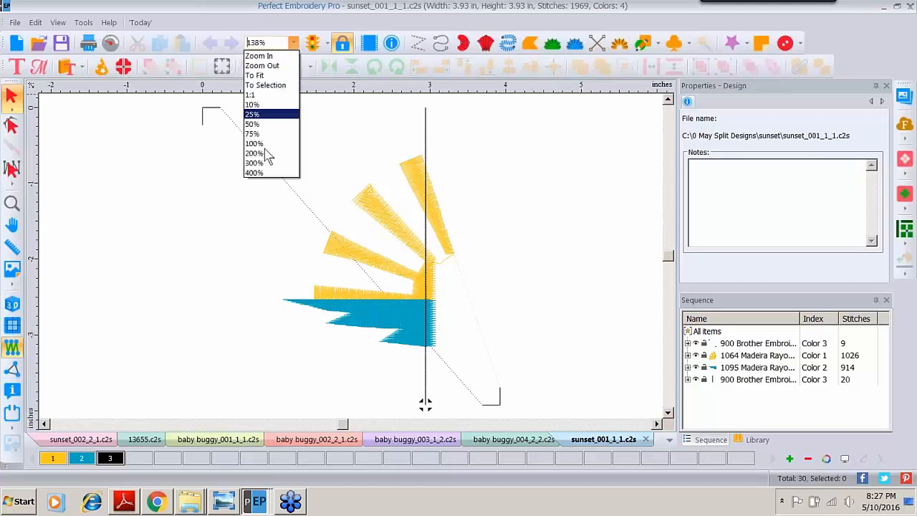
{"action": "left_click", "coordinate": [271, 143]}
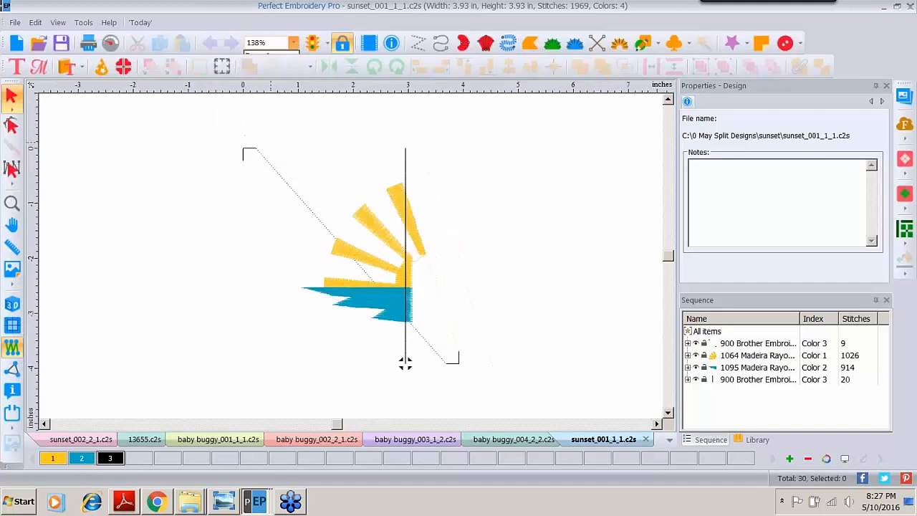
{"action": "left_click", "coordinate": [13, 415]}
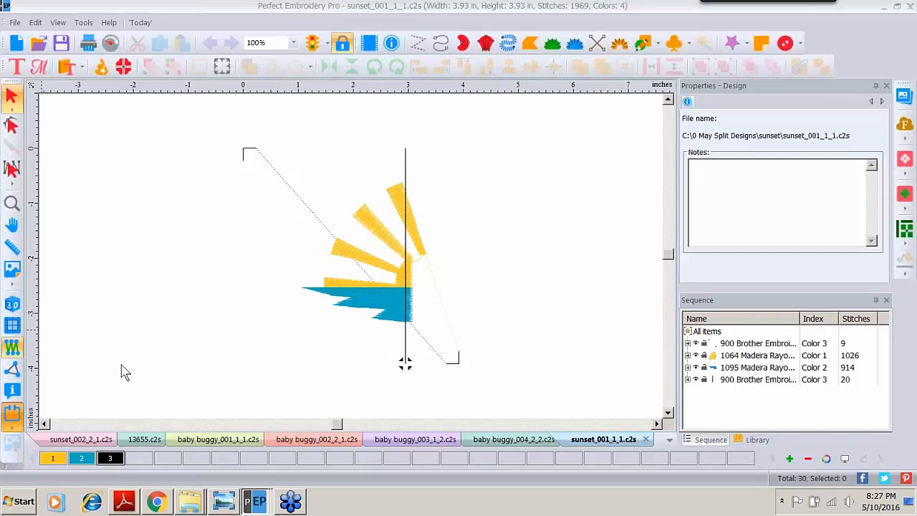
{"action": "left_click", "coordinate": [440, 362]}
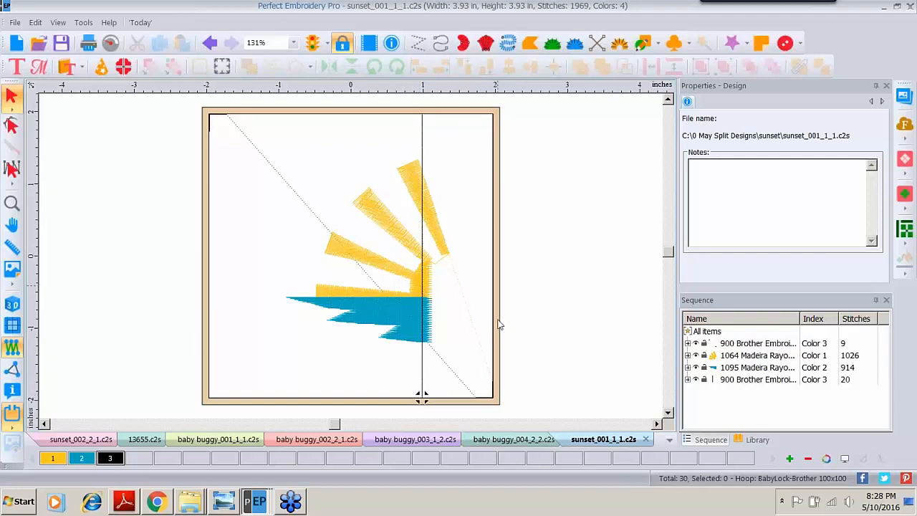
{"action": "left_click", "coordinate": [706, 332]}
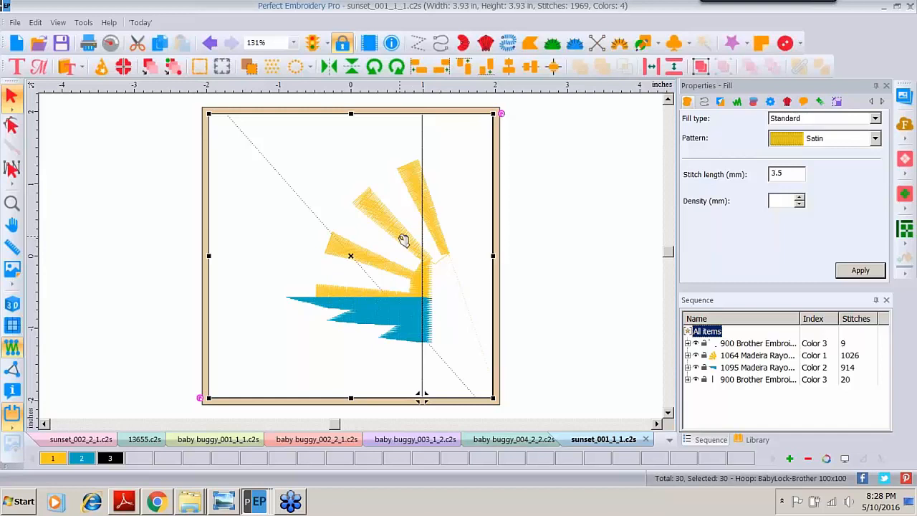
{"action": "left_click_drag", "start_coordinate": [403, 241], "coordinate": [213, 240]}
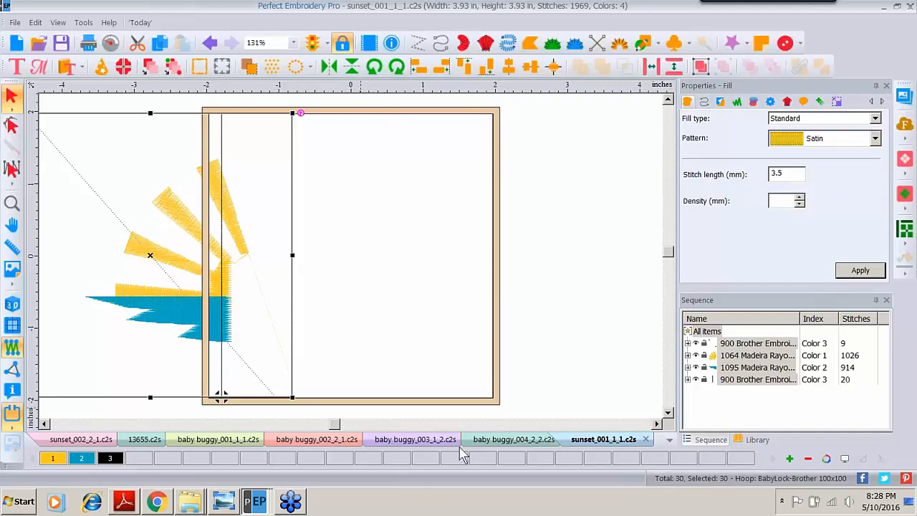
Copy all of sunset_002_2_1 into the sunset_001_1_1 design and place it against the first section's alignment line
{"action": "left_click", "coordinate": [72, 445]}
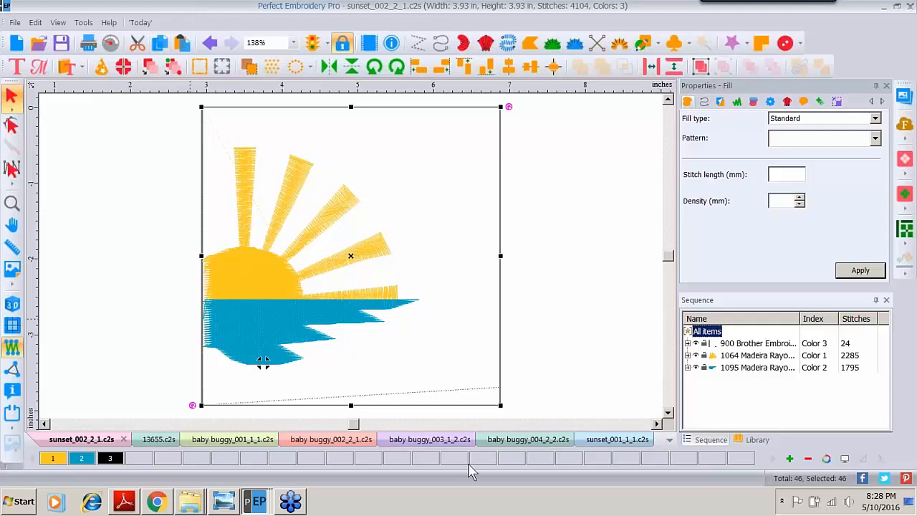
{"action": "left_click", "coordinate": [619, 441]}
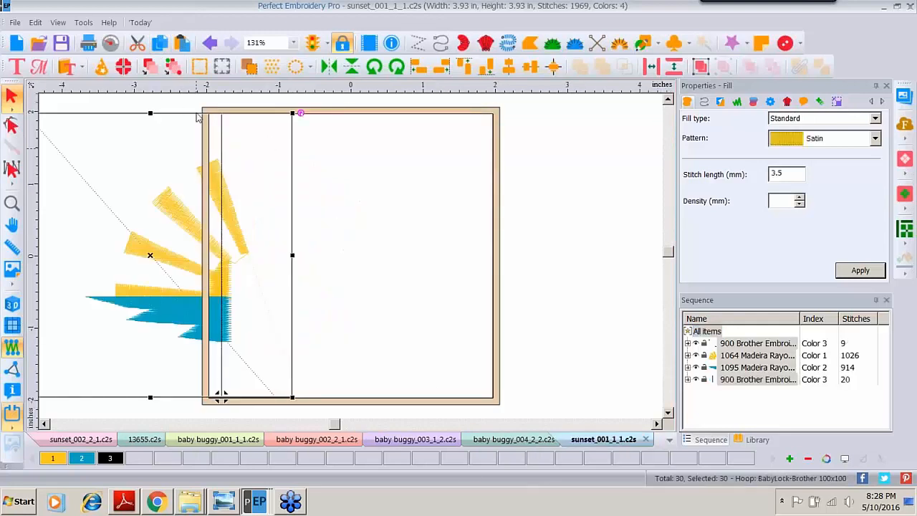
{"action": "left_click", "coordinate": [185, 44]}
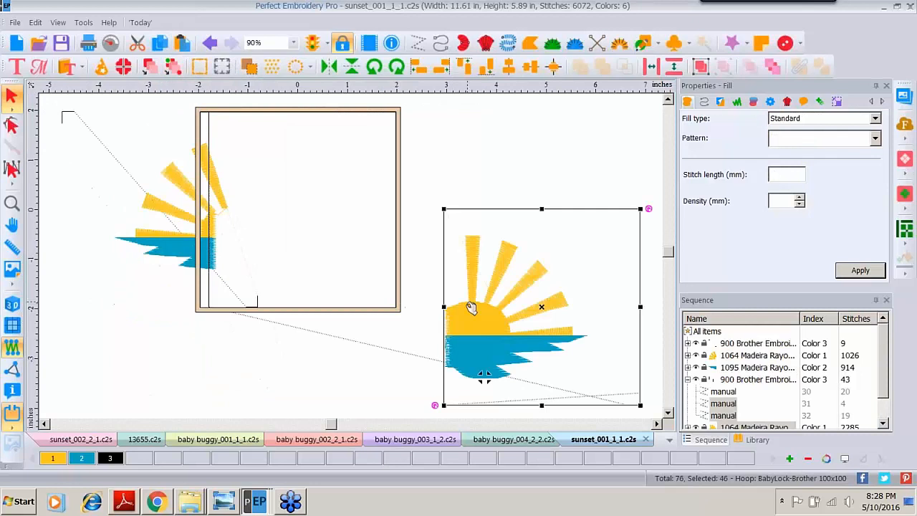
{"action": "left_click_drag", "start_coordinate": [498, 322], "coordinate": [263, 228]}
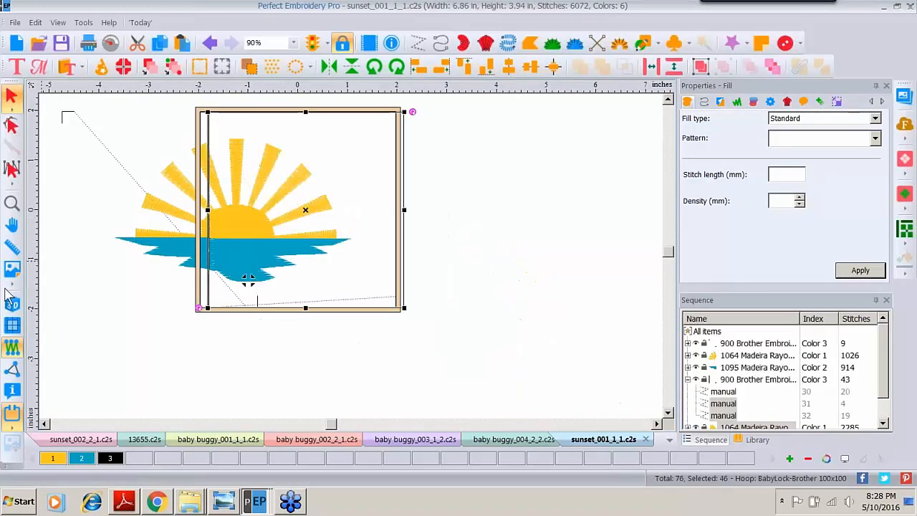
Examine the rays and stitch overlap around the alignment line where the two sunset sections meet
{"action": "left_click", "coordinate": [12, 204]}
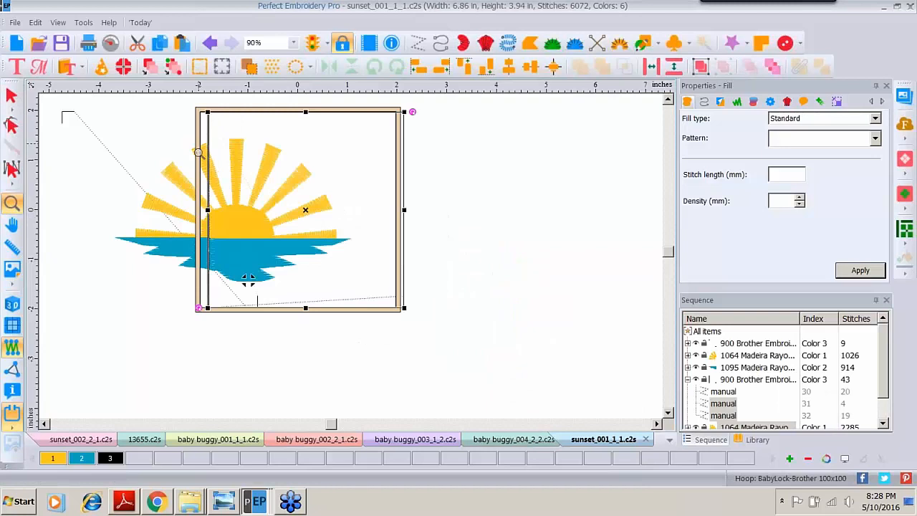
{"action": "left_click", "coordinate": [198, 152]}
{"action": "left_click", "coordinate": [667, 100]}
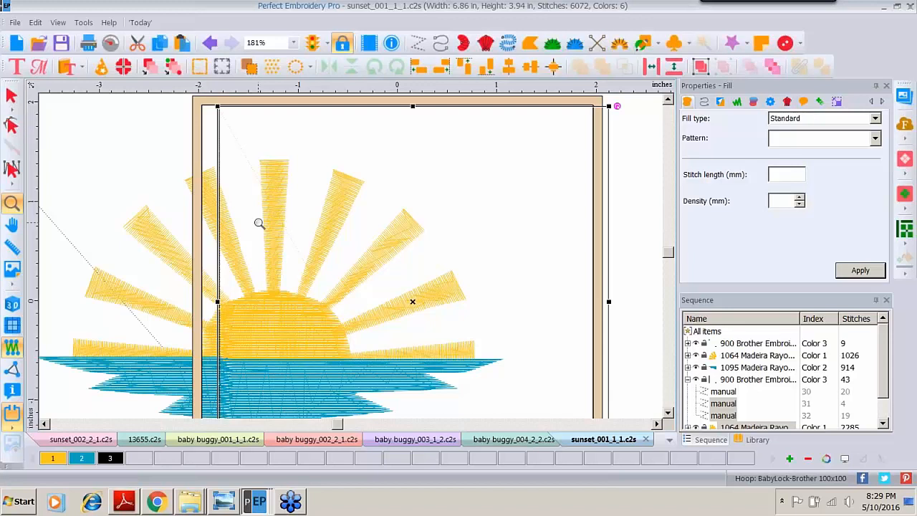
{"action": "left_click", "coordinate": [124, 166]}
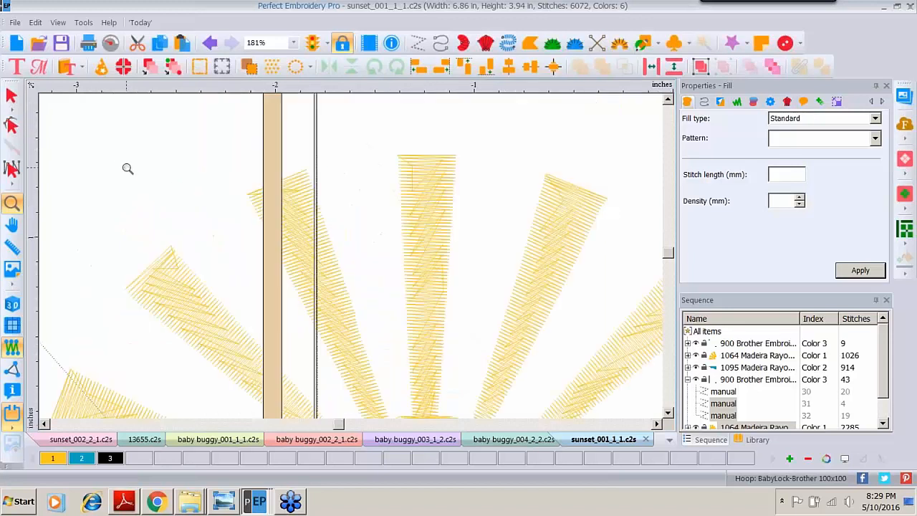
{"action": "right_click", "coordinate": [65, 190]}
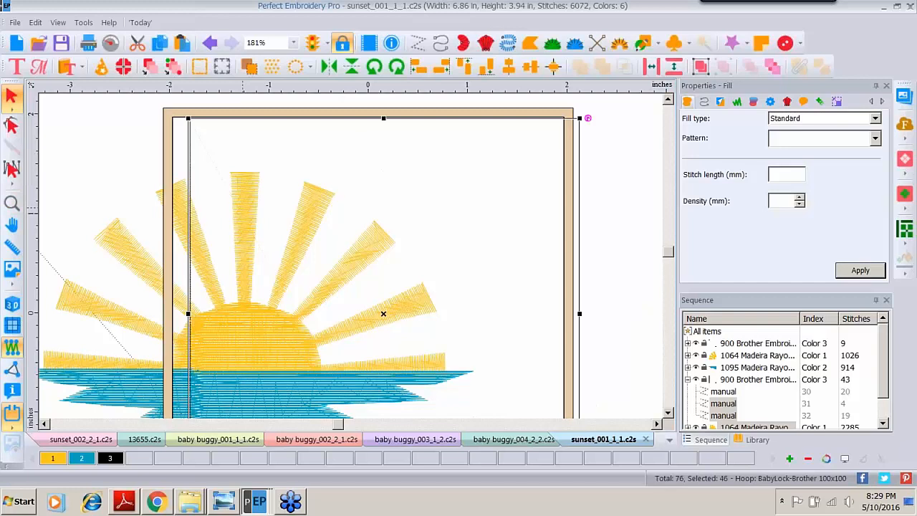
Select the run-stitch segment at the tip of the sun's central vertical ray in the combined design
{"action": "key", "text": "Escape"}
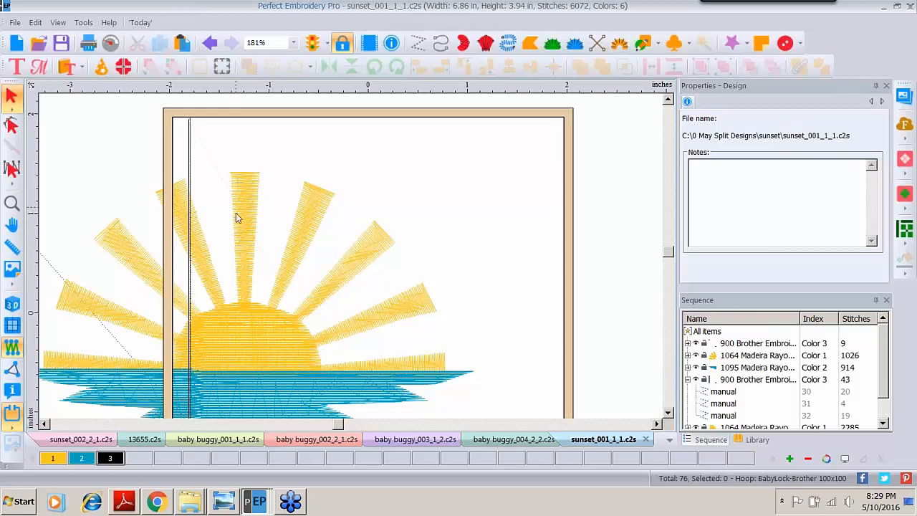
{"action": "left_click", "coordinate": [246, 199]}
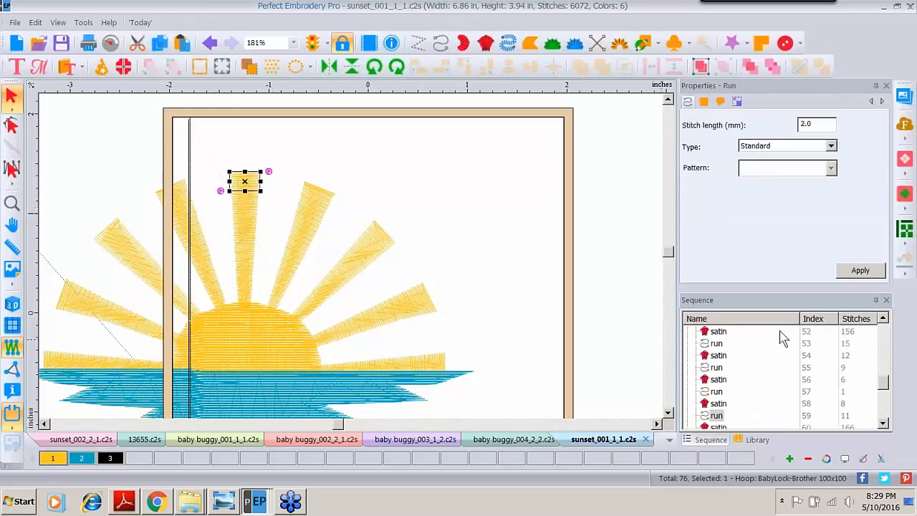
{"action": "left_click_drag", "start_coordinate": [886, 384], "coordinate": [885, 330]}
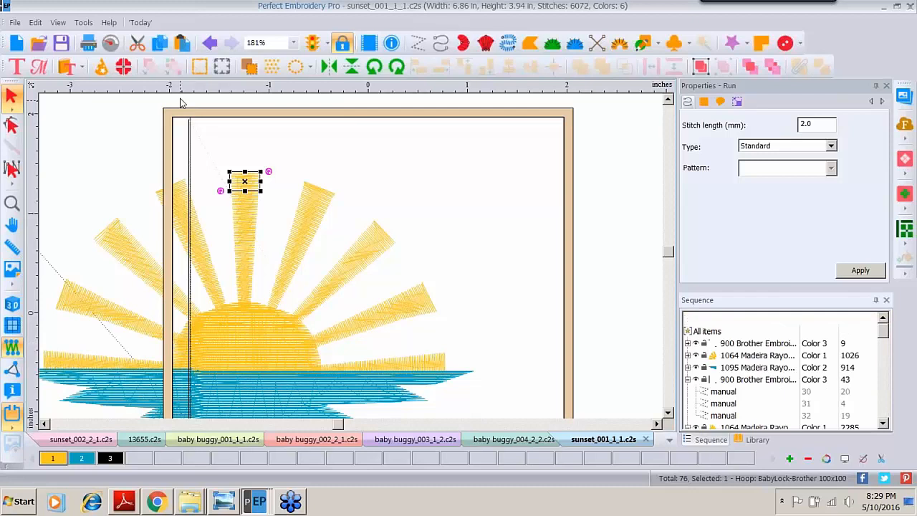
{"action": "left_click_drag", "start_coordinate": [180, 98], "coordinate": [629, 487]}
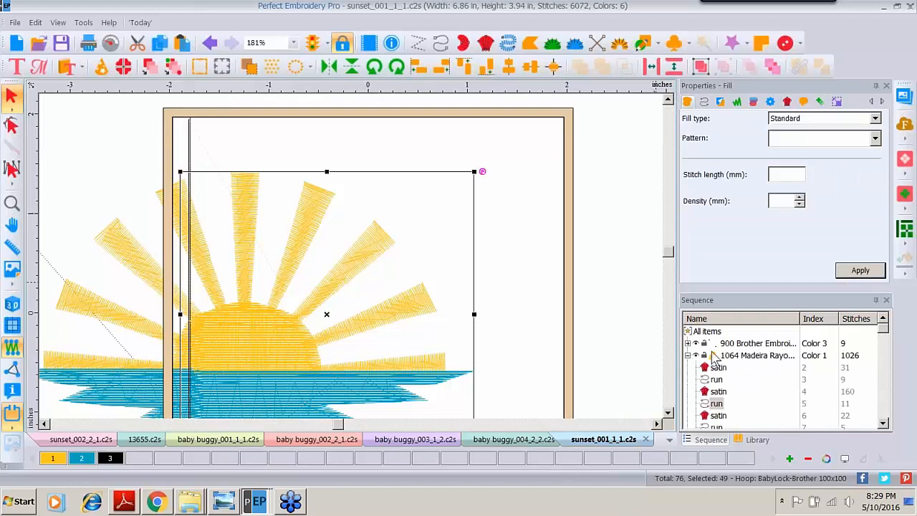
{"action": "left_click", "coordinate": [635, 168]}
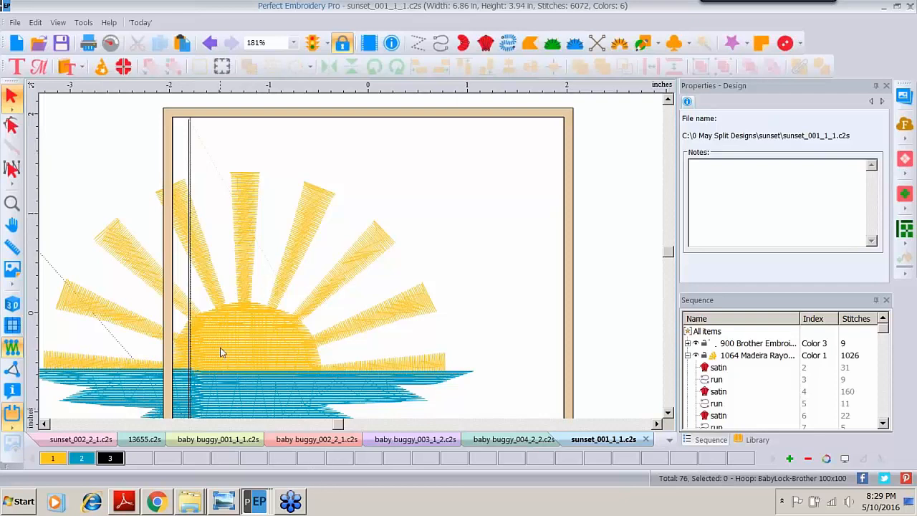
Switch to Windows Photo Viewer and view the sunset alignment slides through to the finished framed sunset embroidery
{"action": "left_click", "coordinate": [223, 502]}
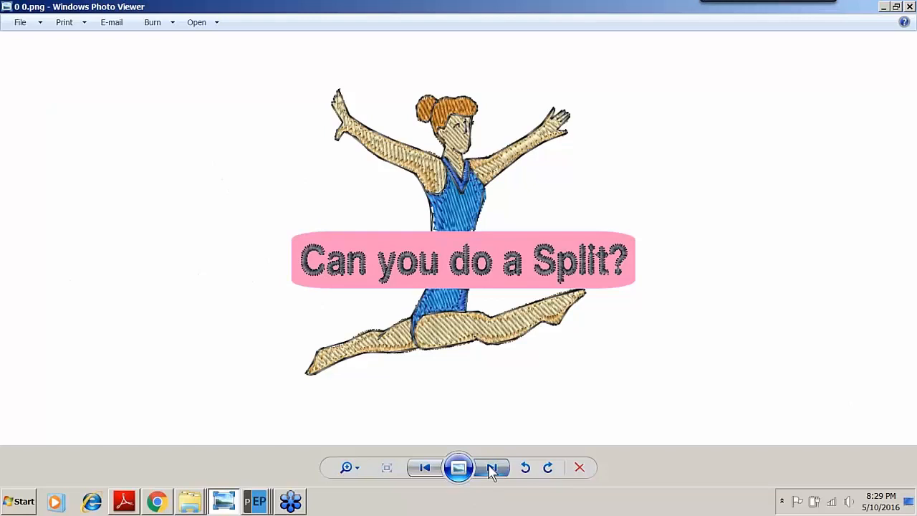
{"action": "left_click", "coordinate": [491, 469]}
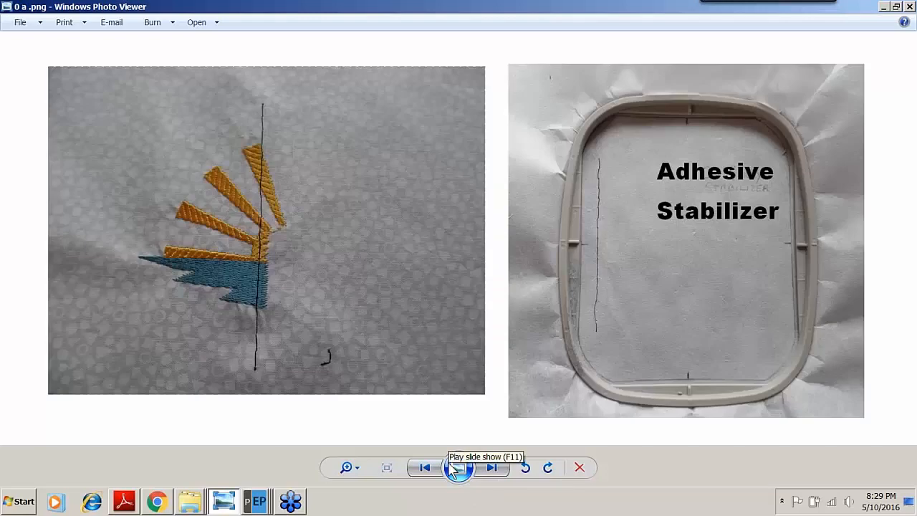
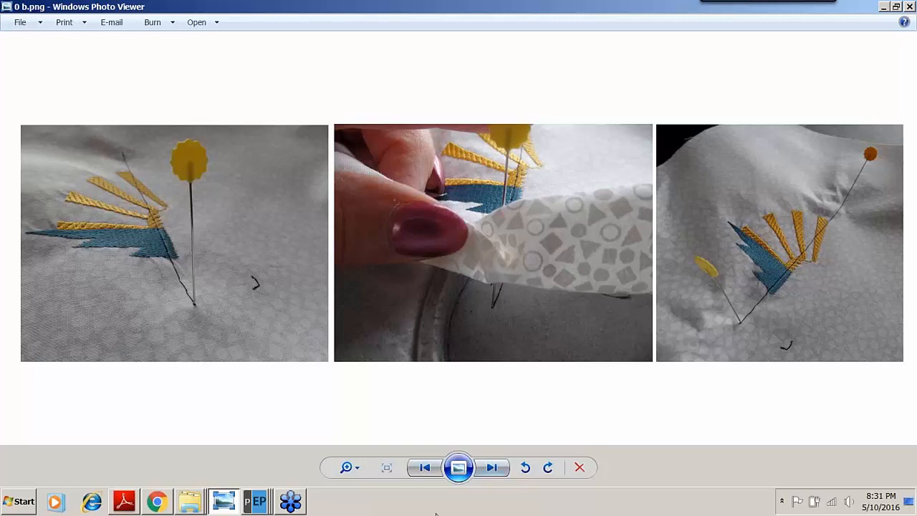
{"action": "left_click", "coordinate": [491, 468]}
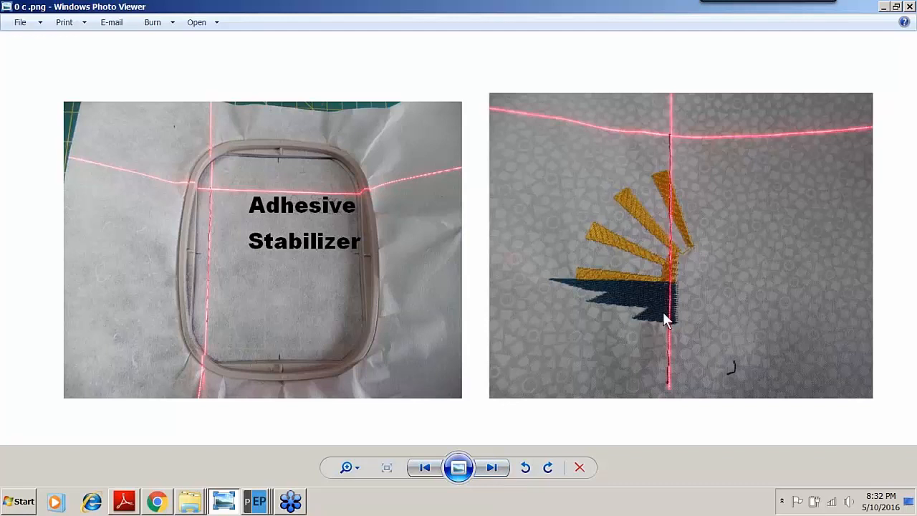
{"action": "left_click", "coordinate": [491, 468]}
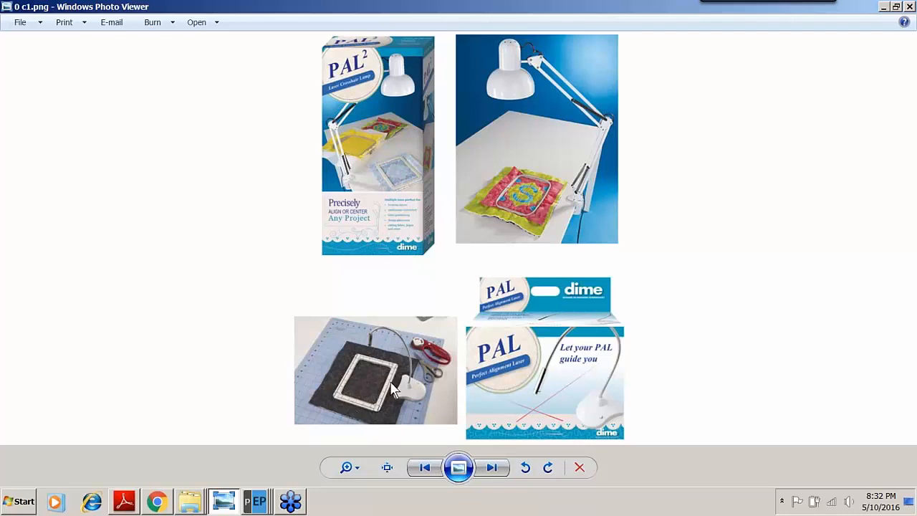
{"action": "left_click", "coordinate": [491, 467]}
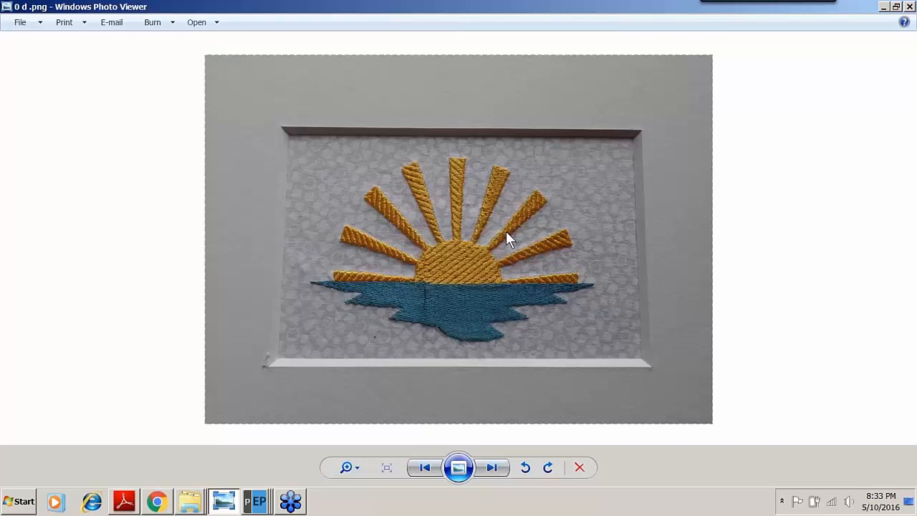
Examine the coffee cup slides, from the hooped first half through both needle alignment points to the finished cup
{"action": "left_click", "coordinate": [491, 467]}
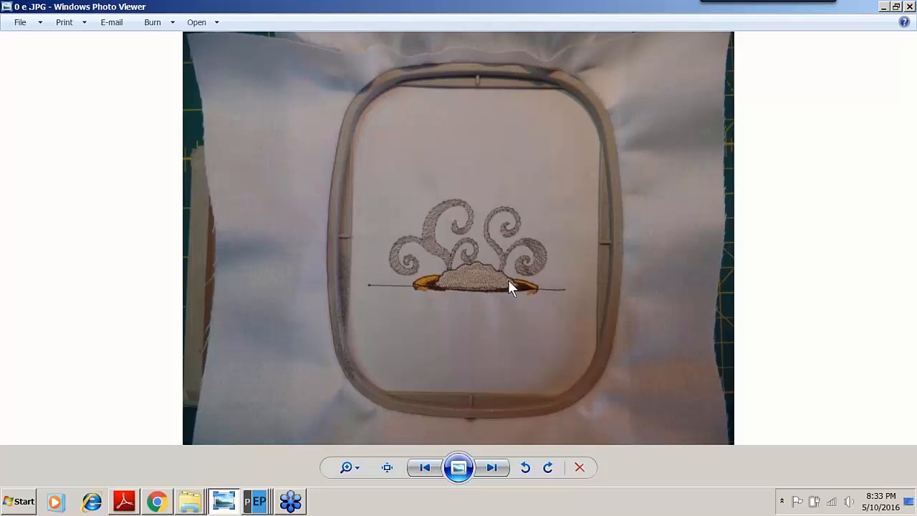
{"action": "left_click", "coordinate": [491, 469]}
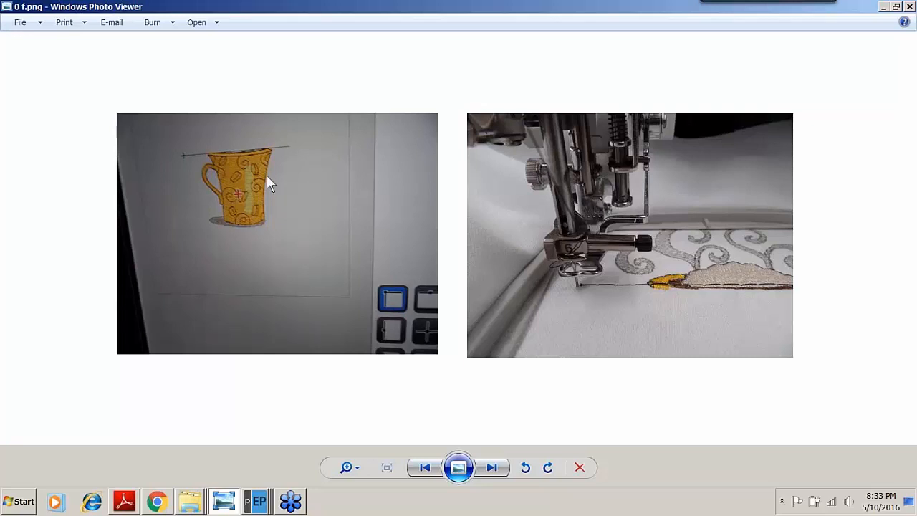
{"action": "left_click", "coordinate": [183, 157]}
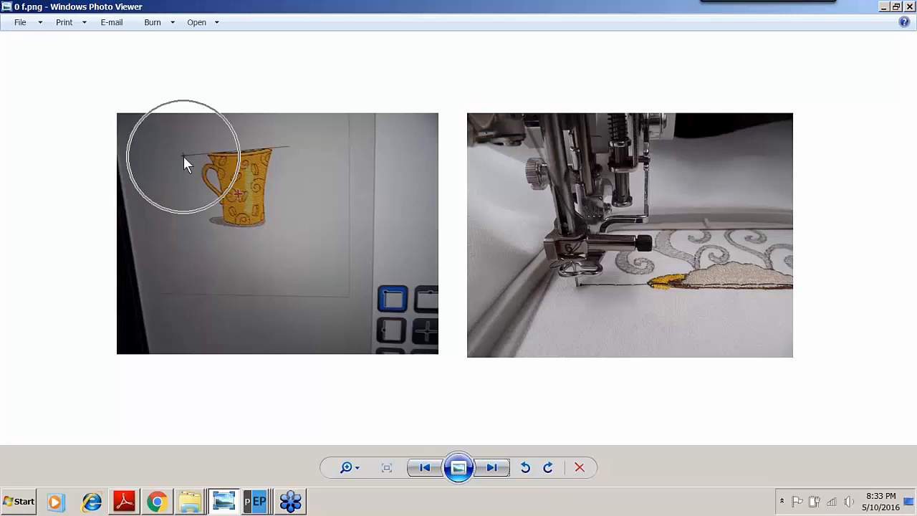
{"action": "left_click", "coordinate": [184, 156]}
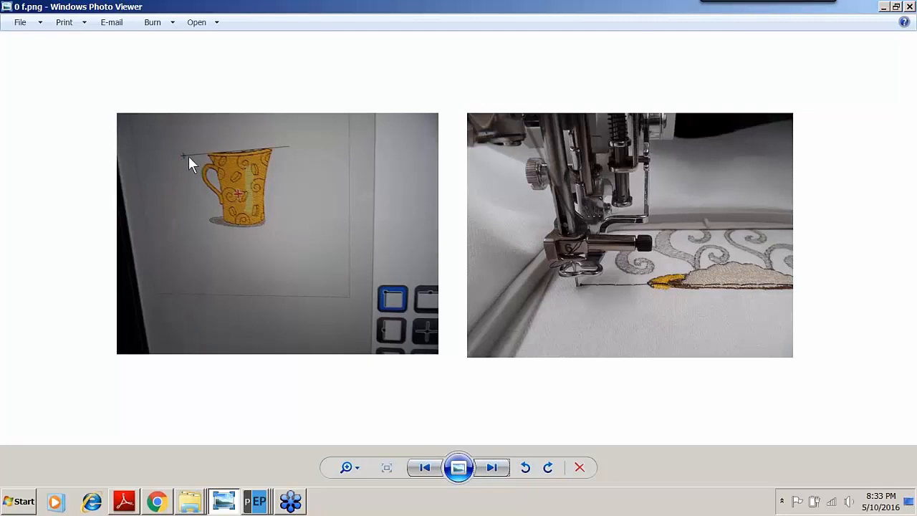
{"action": "left_click", "coordinate": [396, 311]}
{"action": "left_click", "coordinate": [491, 470]}
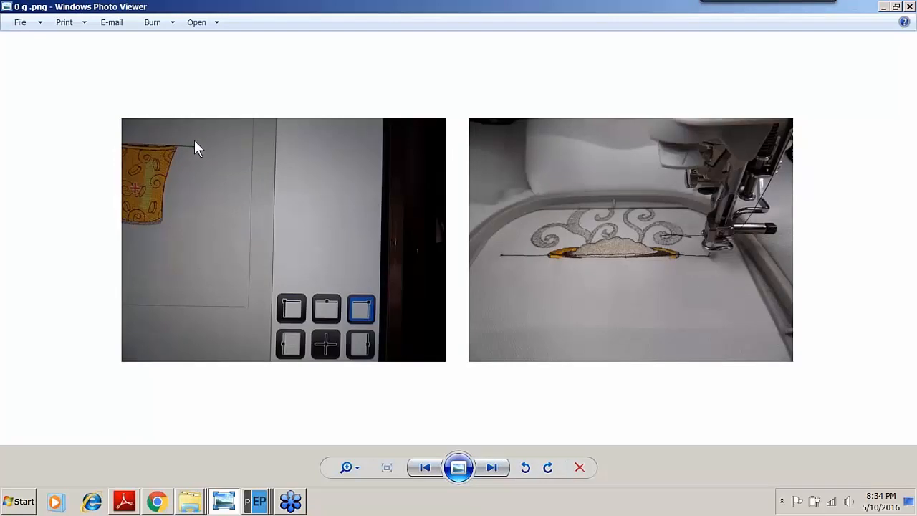
{"action": "left_click", "coordinate": [367, 316]}
{"action": "left_click", "coordinate": [197, 150]}
{"action": "left_click", "coordinate": [494, 467]}
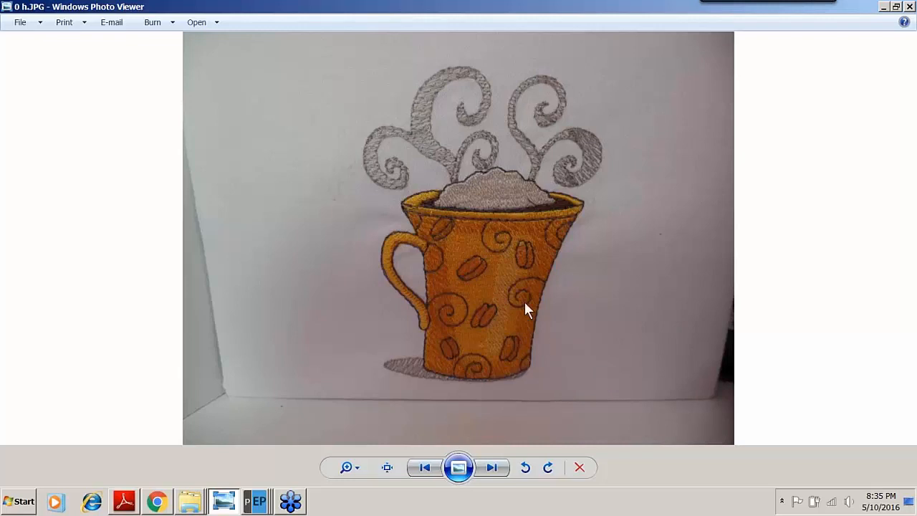
Go back through the slides to the laser crosshair and adhesive stabilizer photos
{"action": "left_click", "coordinate": [425, 467]}
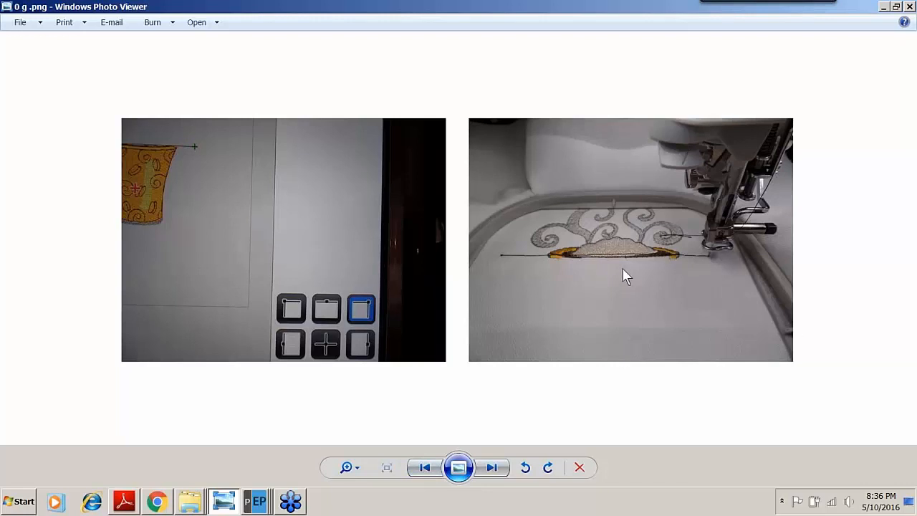
{"action": "left_click", "coordinate": [425, 469]}
{"action": "left_click", "coordinate": [425, 467]}
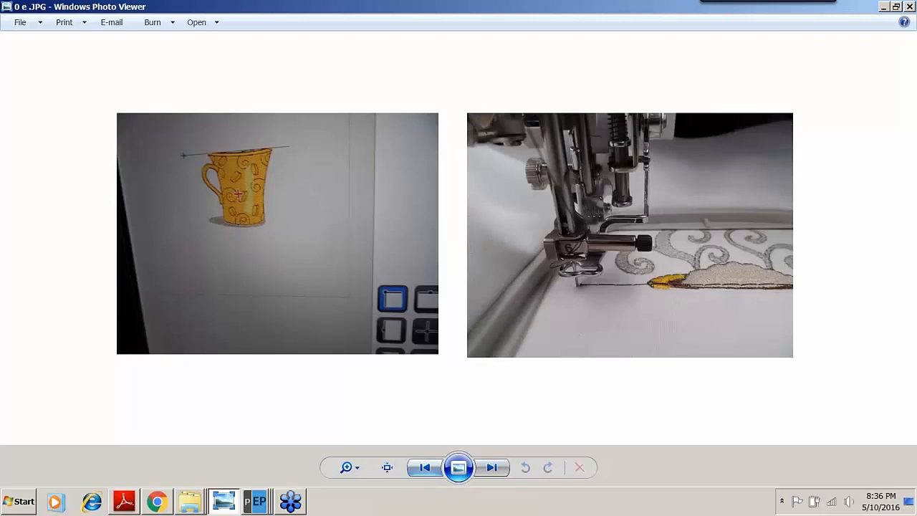
{"action": "left_click", "coordinate": [424, 467]}
{"action": "left_click", "coordinate": [437, 466]}
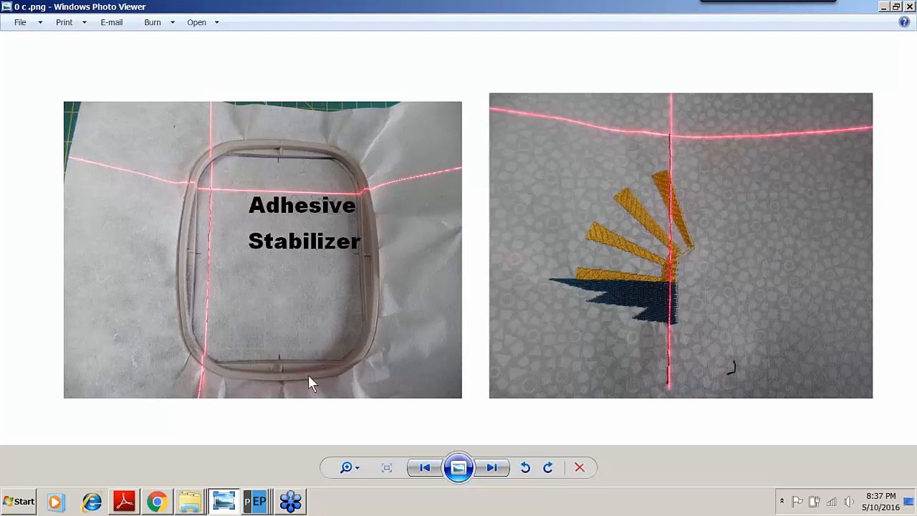
Advance through the slides to the photo of the finished coffee cup embroidery
{"action": "left_click", "coordinate": [492, 467]}
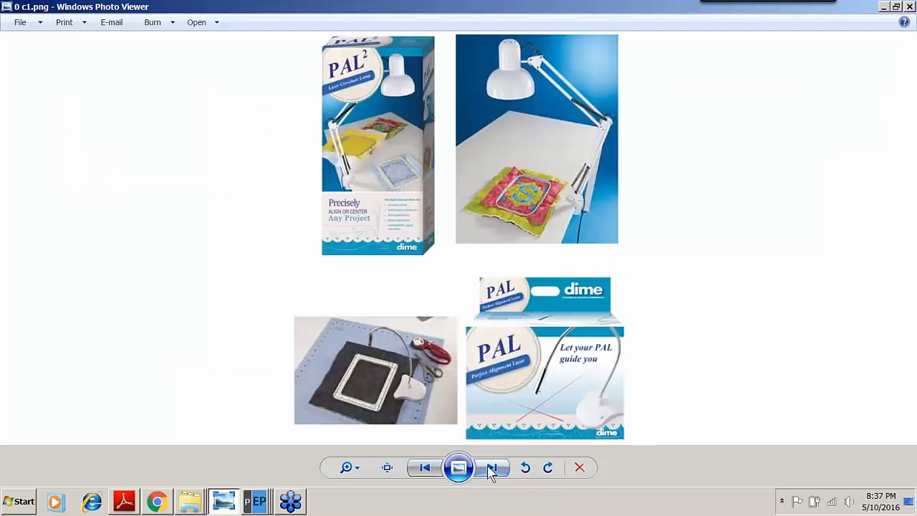
{"action": "left_click", "coordinate": [492, 467]}
{"action": "left_click", "coordinate": [492, 467]}
{"action": "left_click", "coordinate": [493, 467]}
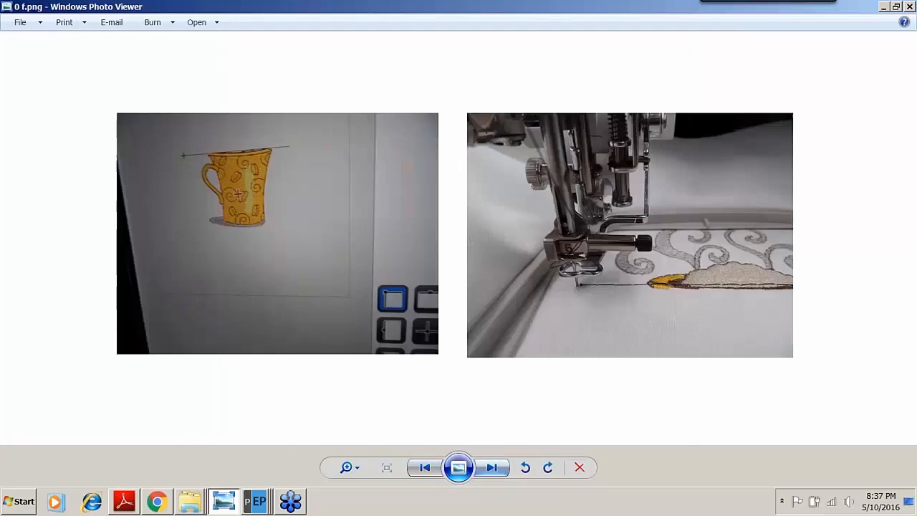
{"action": "left_click", "coordinate": [492, 467]}
{"action": "left_click", "coordinate": [492, 467]}
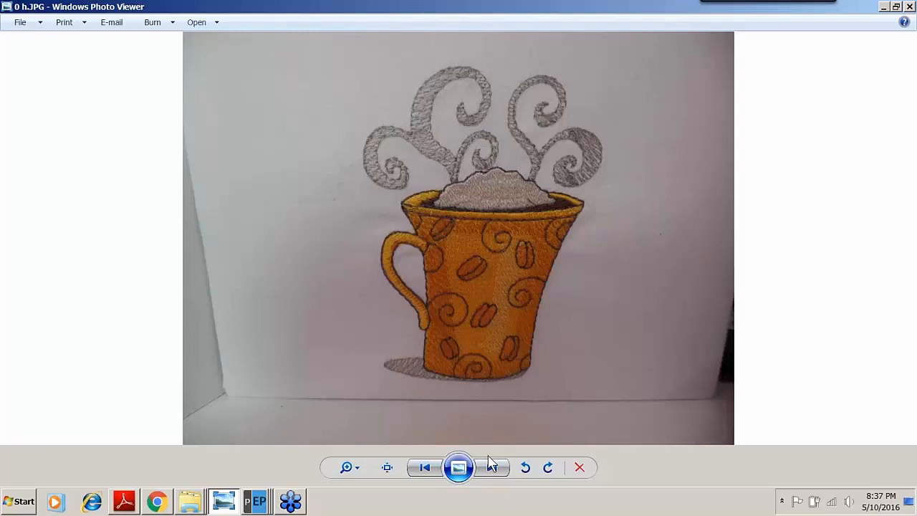
Switch to Perfect Embroidery Pro and close sunset_001_1_1.c2s and sunset_002_2_1.c2s without saving changes
{"action": "left_click", "coordinate": [259, 502]}
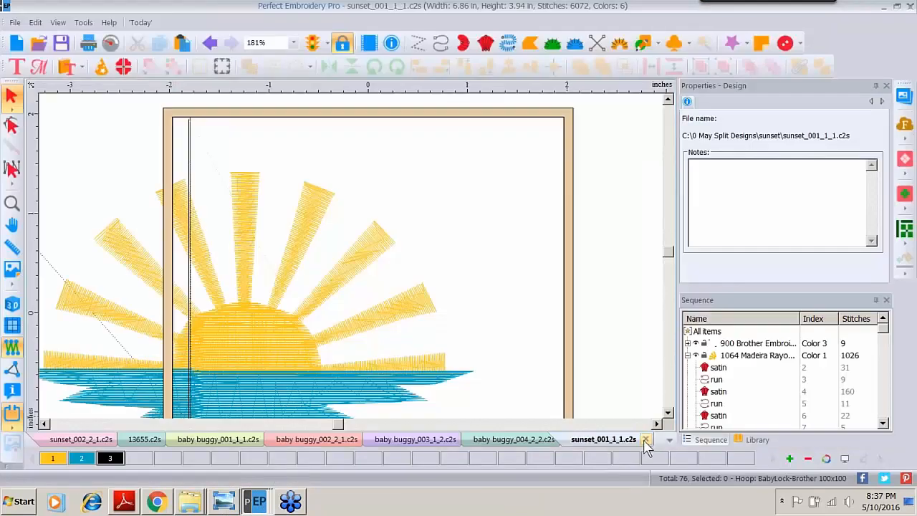
{"action": "left_click", "coordinate": [645, 438]}
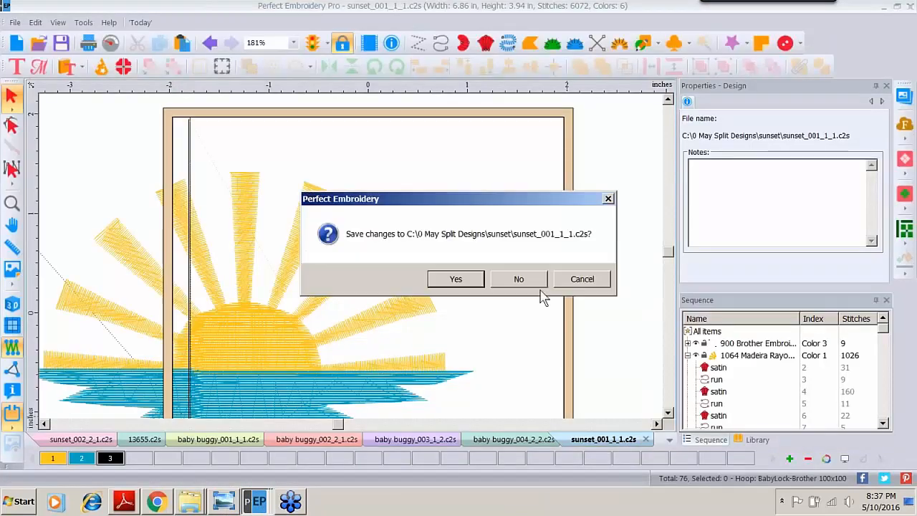
{"action": "left_click", "coordinate": [522, 280]}
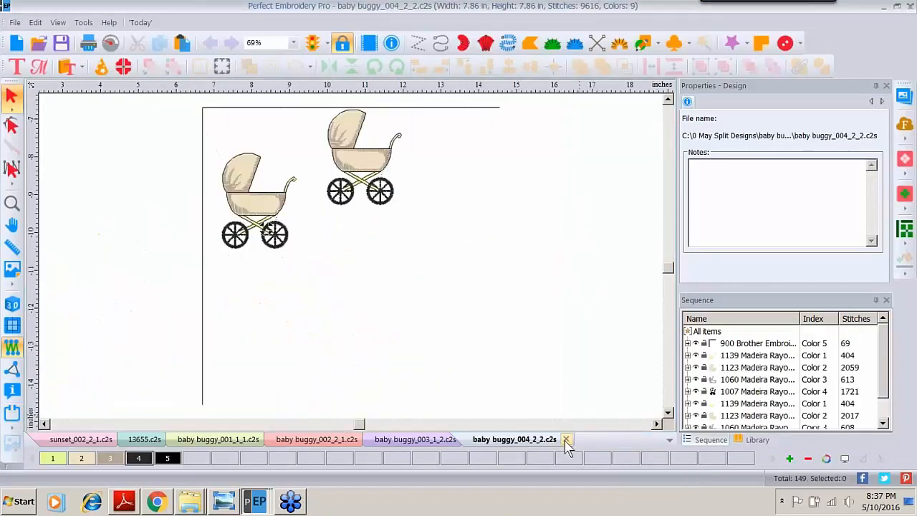
{"action": "left_click", "coordinate": [95, 439]}
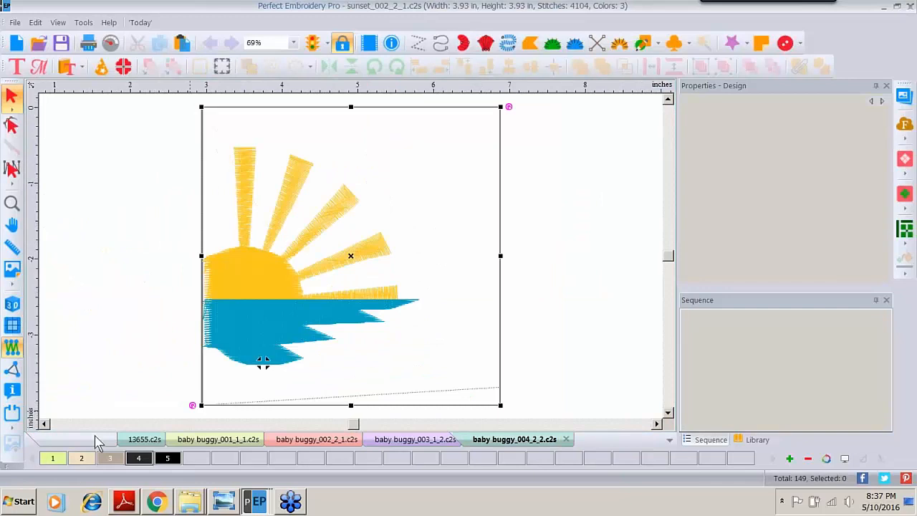
{"action": "left_click", "coordinate": [525, 282]}
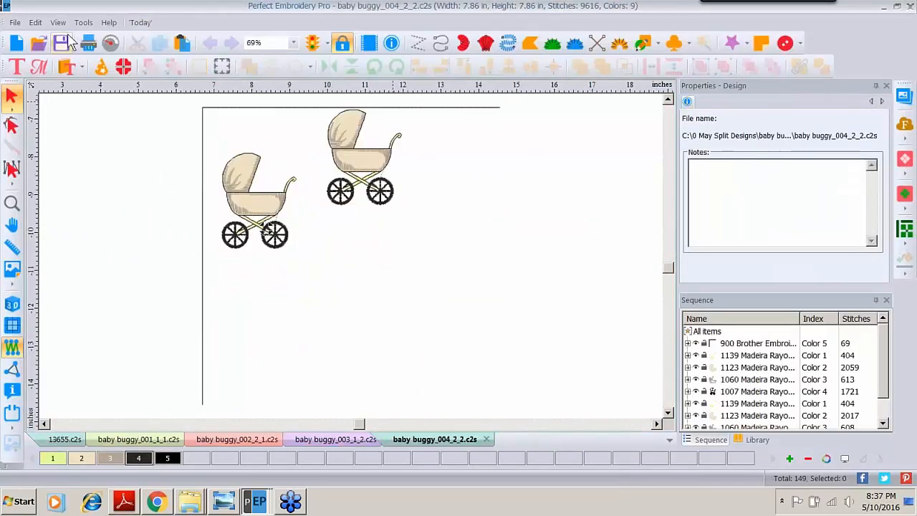
Open both coffee latte_001_1_1.c2s and coffee latte_002_1_2.c2s from the coffee latte folder in 0 May Split Designs
{"action": "left_click", "coordinate": [40, 43]}
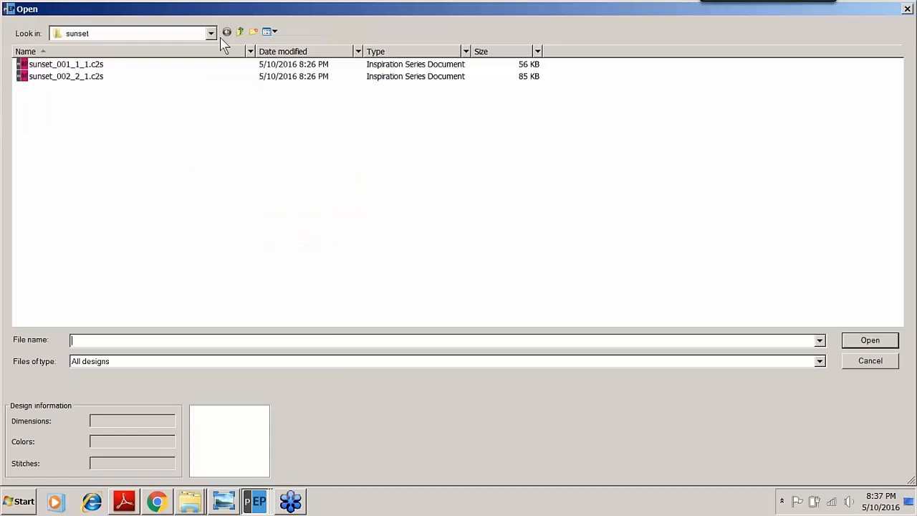
{"action": "left_click", "coordinate": [240, 33]}
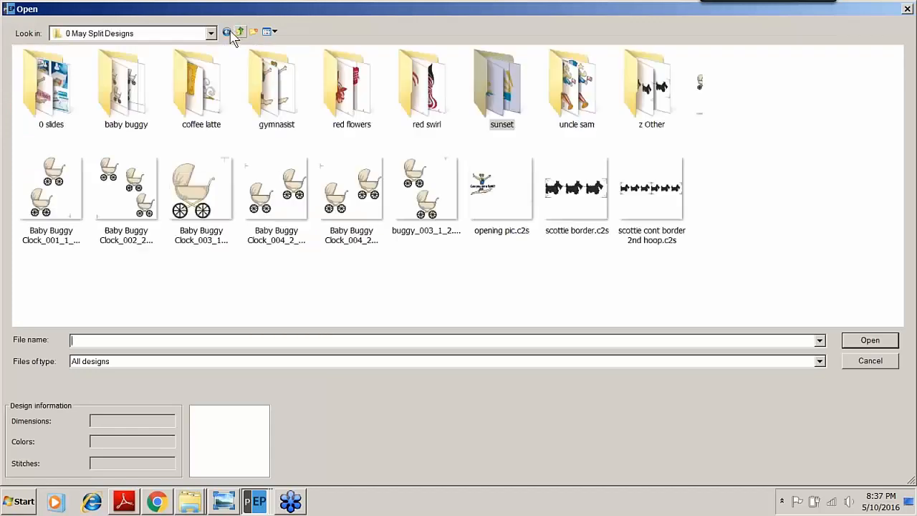
{"action": "double_click", "coordinate": [198, 88]}
{"action": "left_click", "coordinate": [93, 66]}
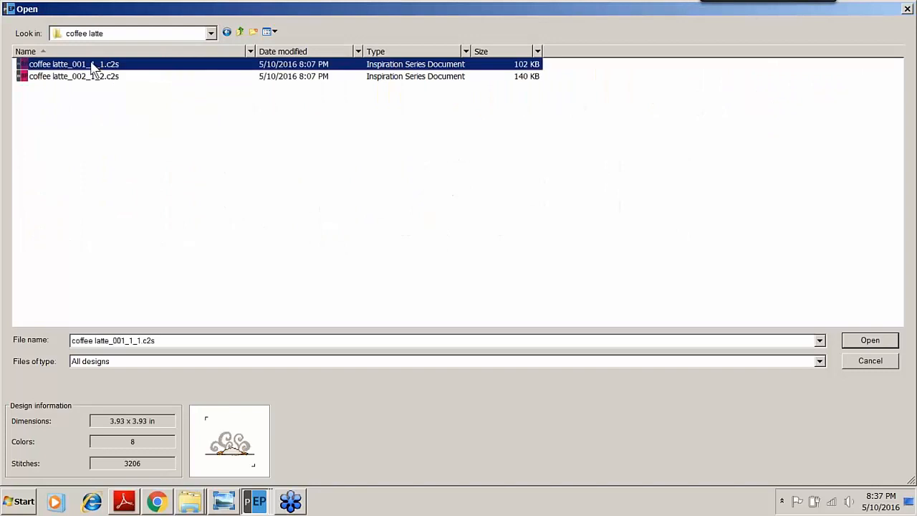
{"action": "left_click", "coordinate": [70, 77], "text": "shift"}
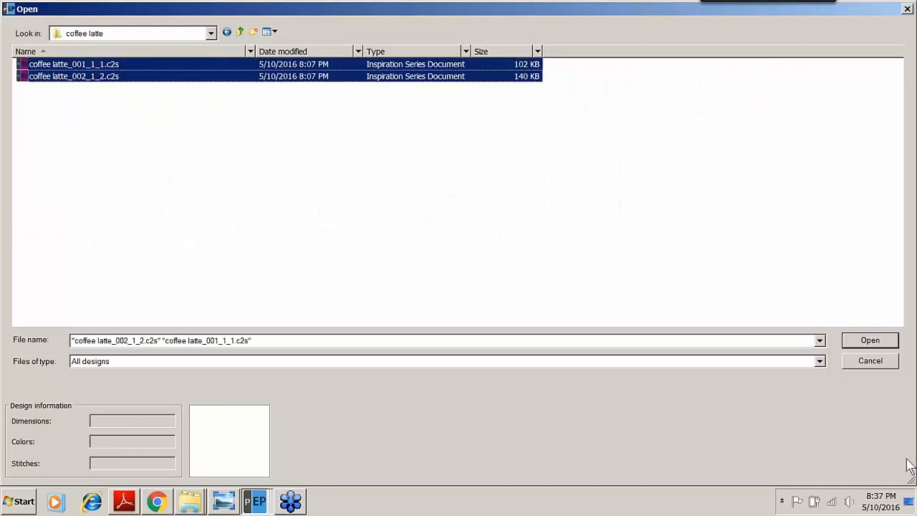
{"action": "left_click", "coordinate": [871, 342]}
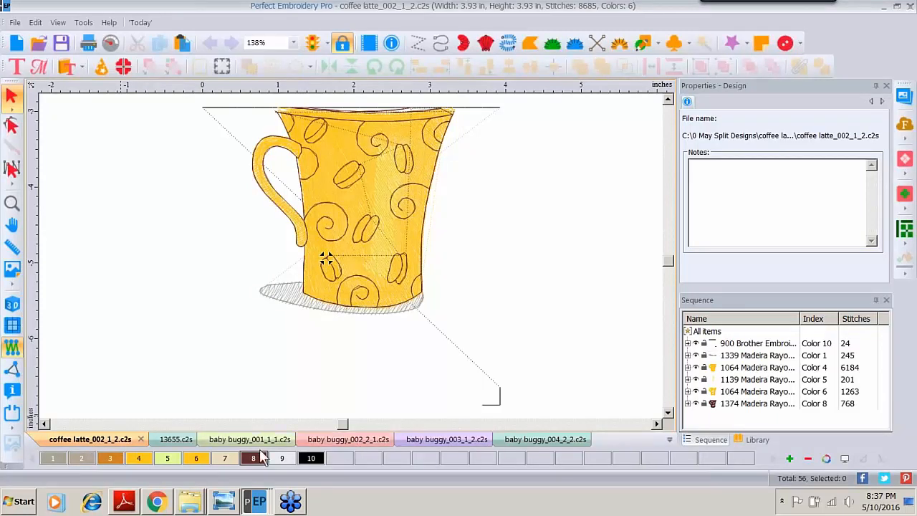
Bring up the coffee latte_001_1_1.c2s design and display it in the BabyLock-Brother 100x100 hoop
{"action": "left_click", "coordinate": [163, 440]}
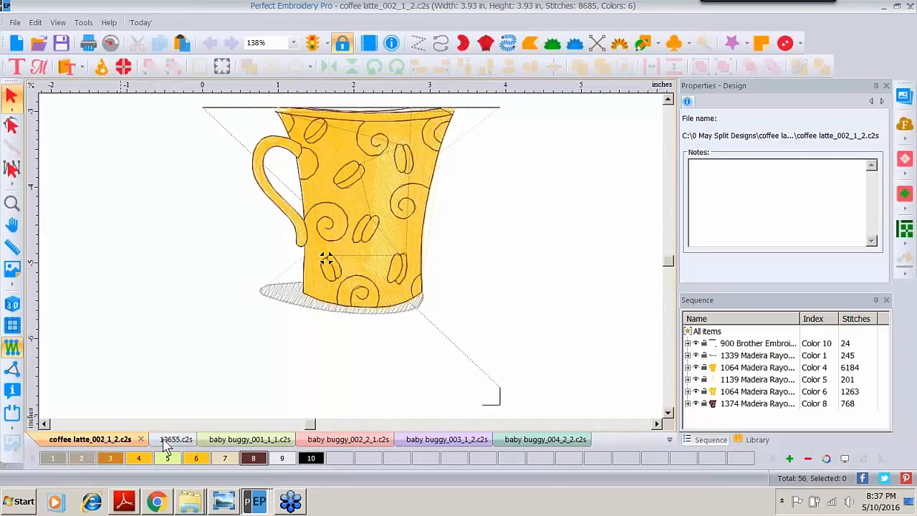
{"action": "left_click", "coordinate": [670, 439]}
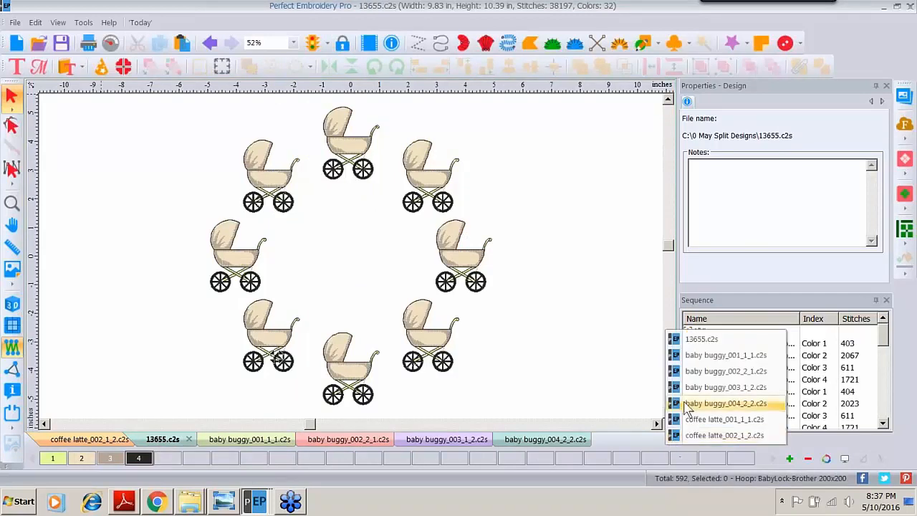
{"action": "left_click", "coordinate": [716, 419]}
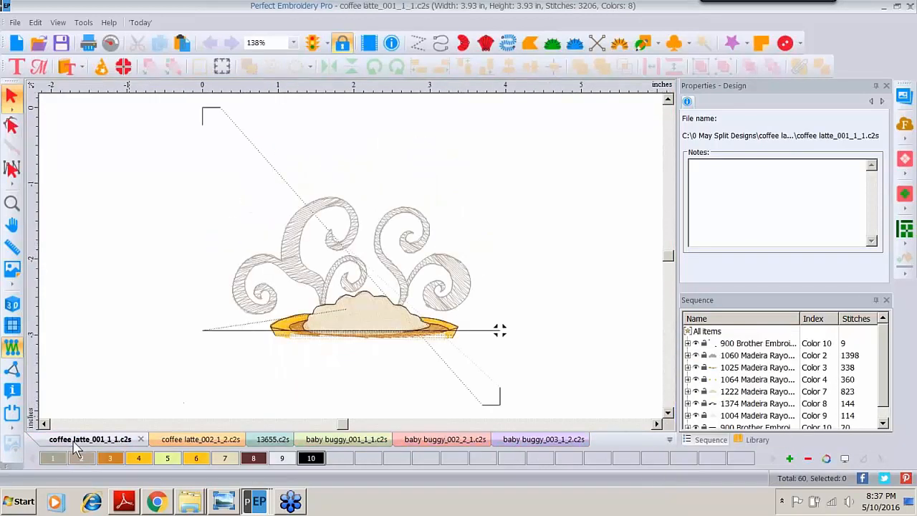
{"action": "left_click", "coordinate": [11, 412]}
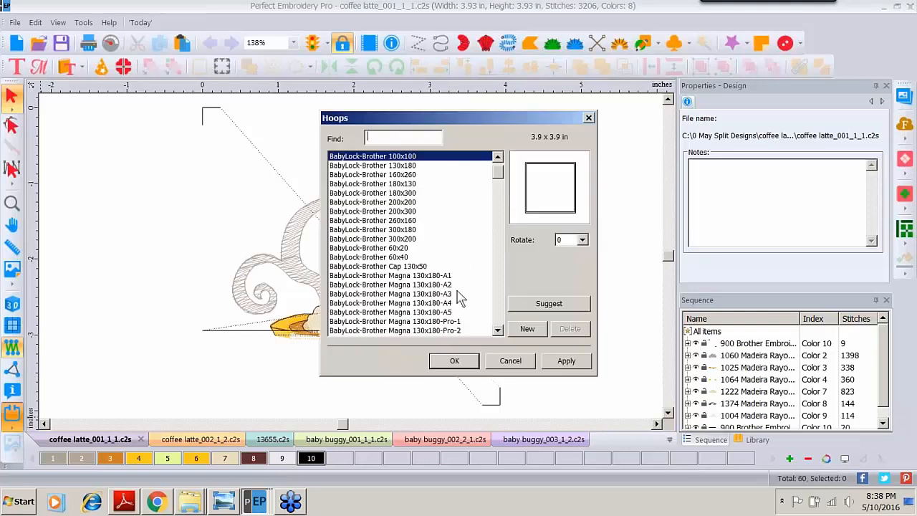
{"action": "left_click", "coordinate": [459, 362]}
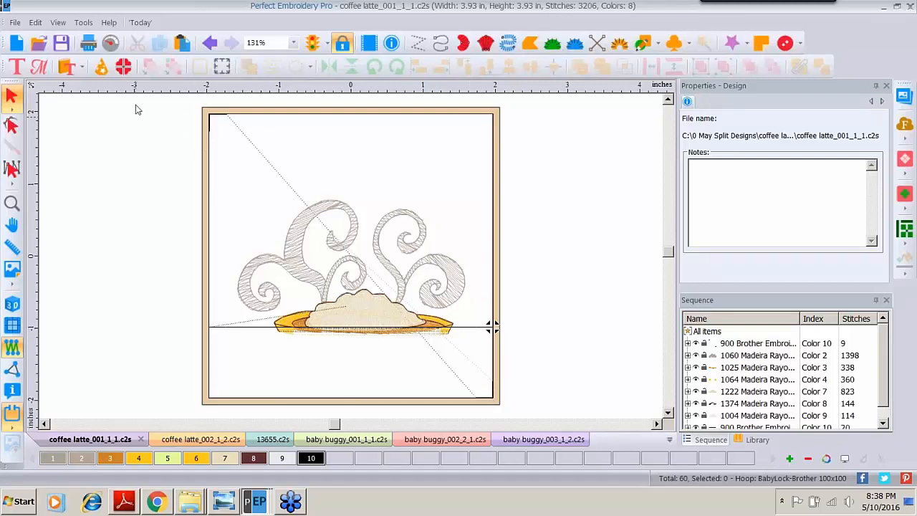
Move the entire coffee latte_001_1_1 design upward so only the whipped cream and cup rim remain in the upper part of the hoop
{"action": "left_click_drag", "start_coordinate": [156, 97], "coordinate": [548, 362]}
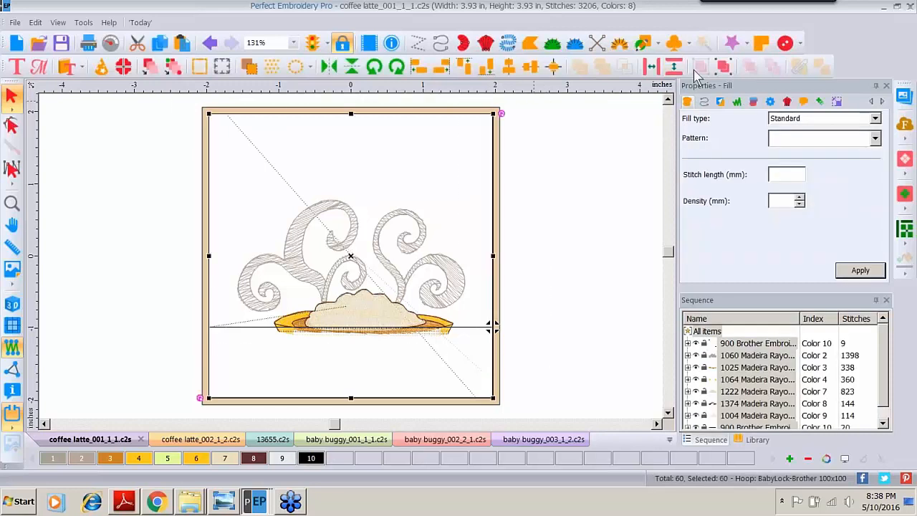
{"action": "left_click_drag", "start_coordinate": [358, 283], "coordinate": [361, 158]}
{"action": "left_click_drag", "start_coordinate": [333, 107], "coordinate": [358, 106]}
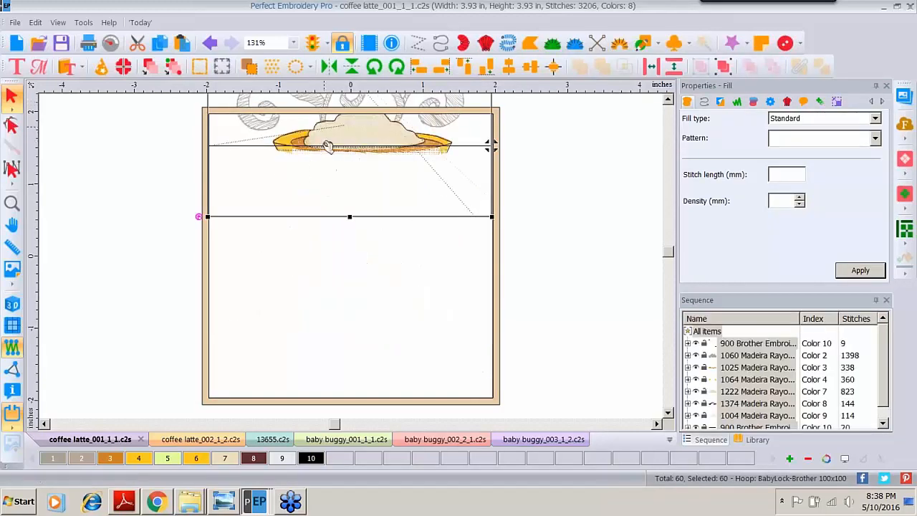
{"action": "left_click", "coordinate": [579, 195]}
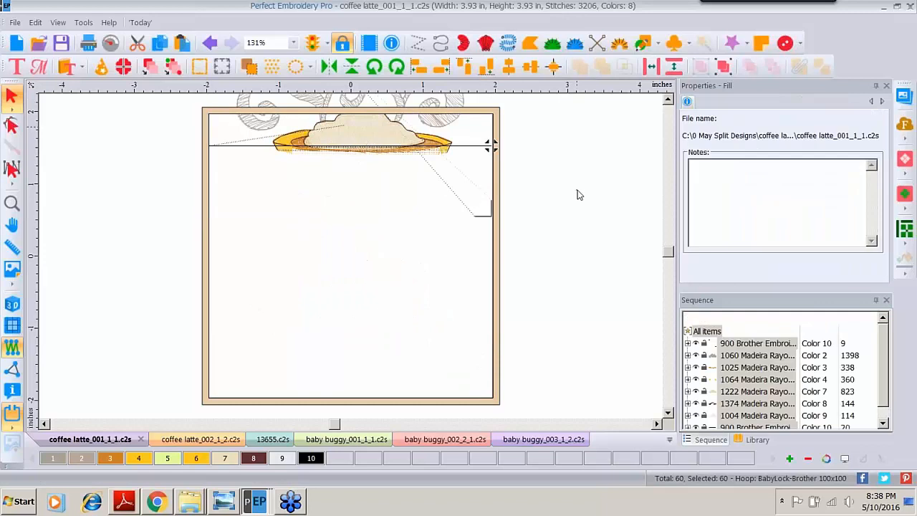
Copy all of the cup design from coffee latte_002_1_2.c2s and paste it into coffee latte_001_1_1.c2s
{"action": "left_click", "coordinate": [219, 443]}
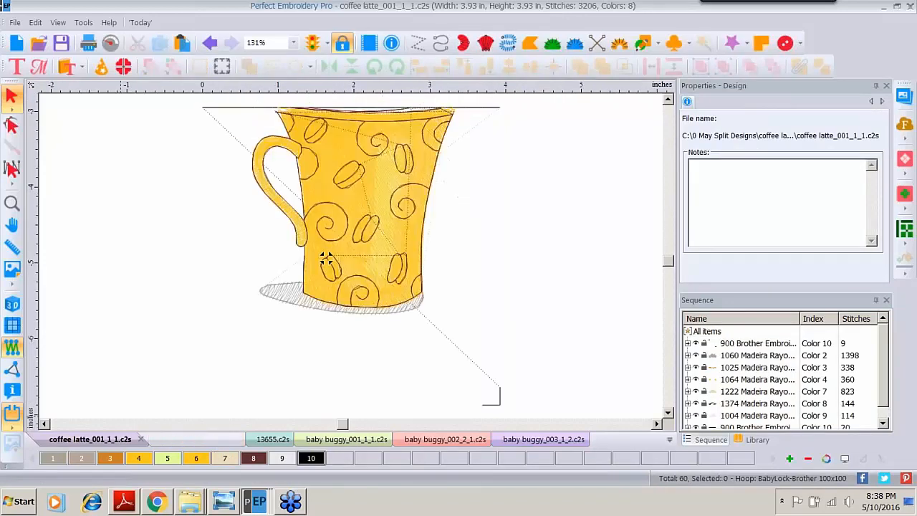
{"action": "left_click", "coordinate": [711, 334]}
{"action": "left_click", "coordinate": [326, 258]}
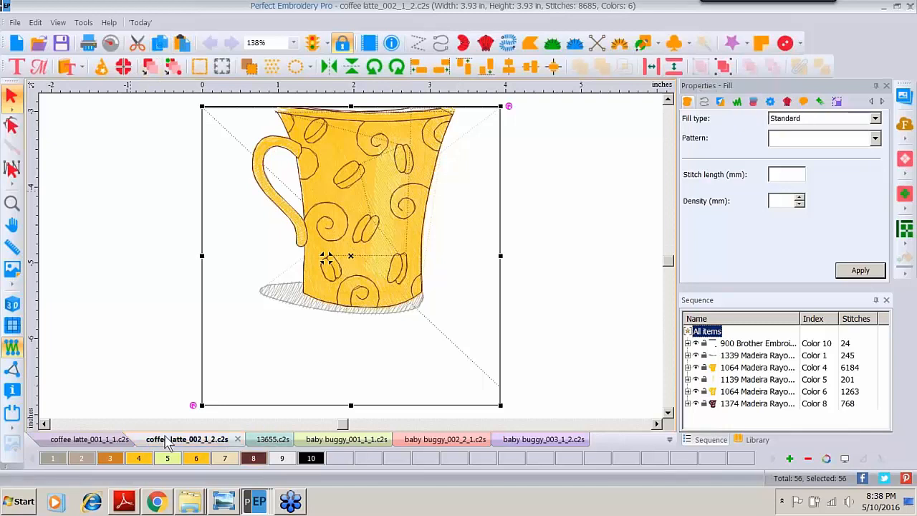
{"action": "left_click", "coordinate": [90, 439]}
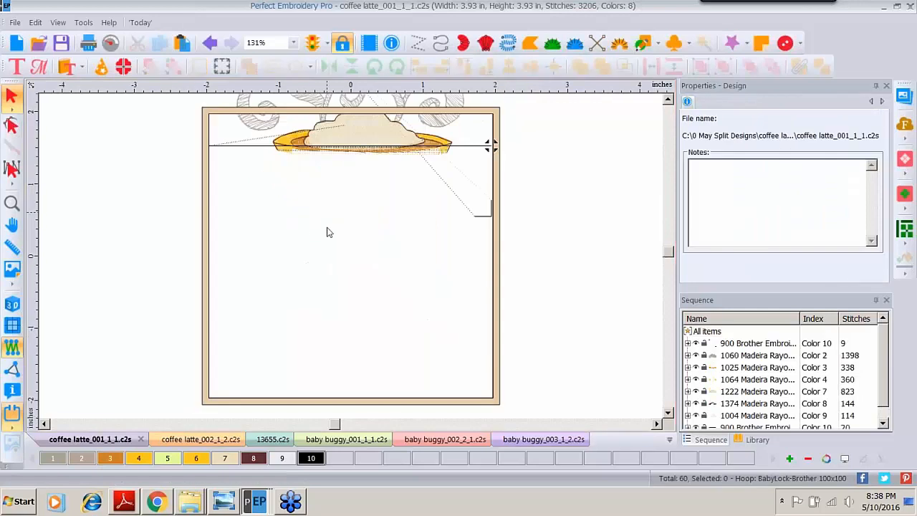
{"action": "left_click", "coordinate": [182, 43]}
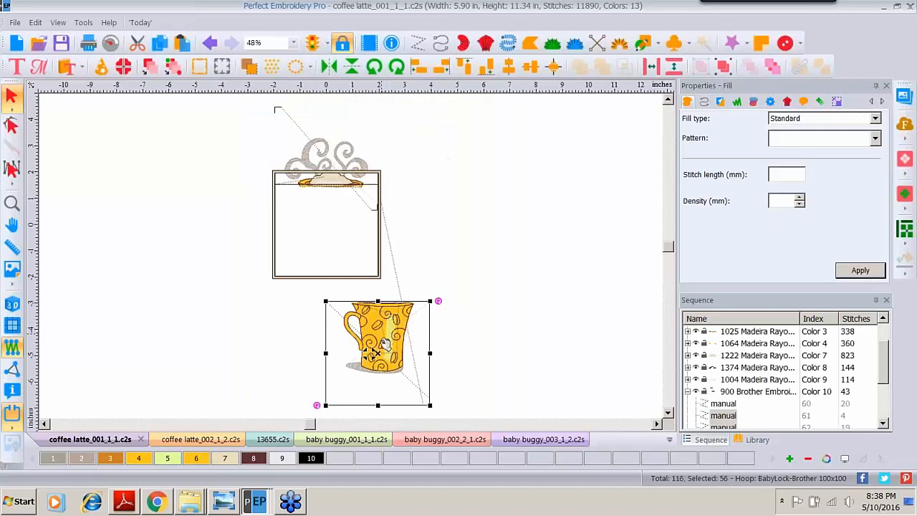
Align the pasted cup under the rim section, and shift it up until its lower corner mark fits inside the hoop
{"action": "left_click", "coordinate": [551, 305]}
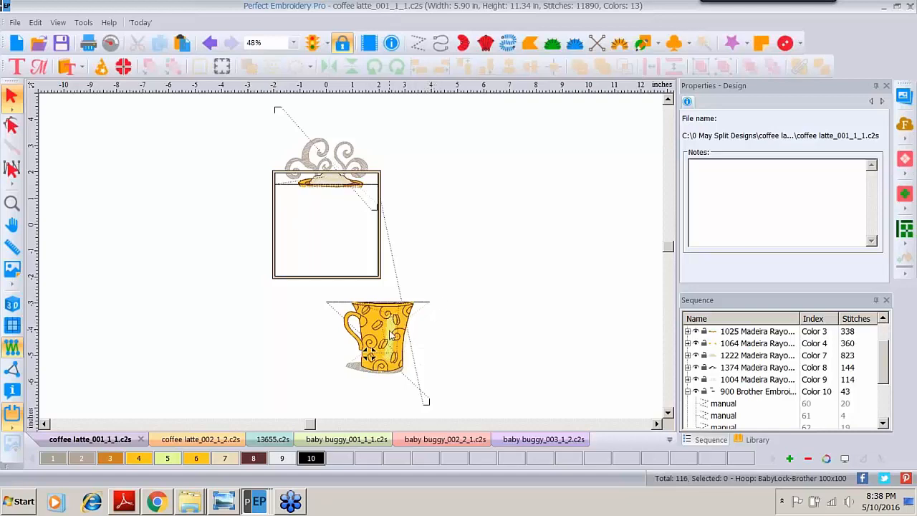
{"action": "left_click_drag", "start_coordinate": [383, 333], "coordinate": [334, 214]}
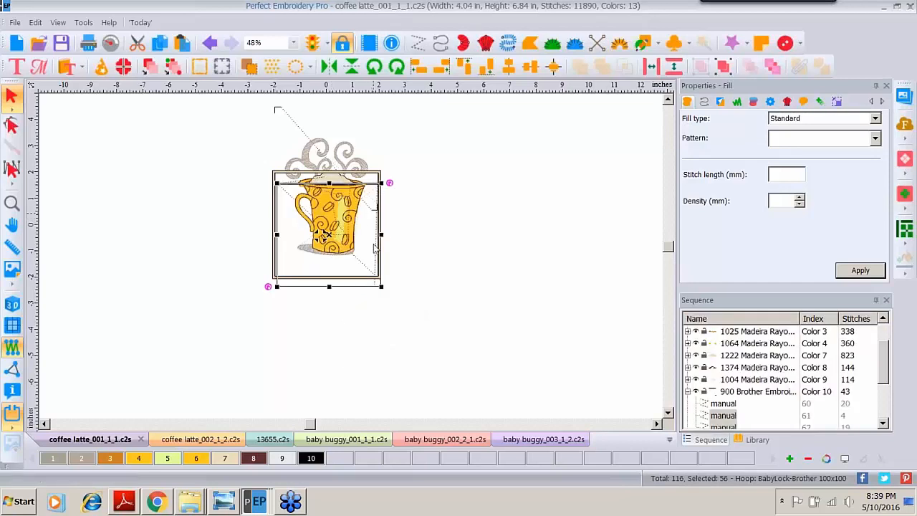
{"action": "left_click", "coordinate": [383, 332]}
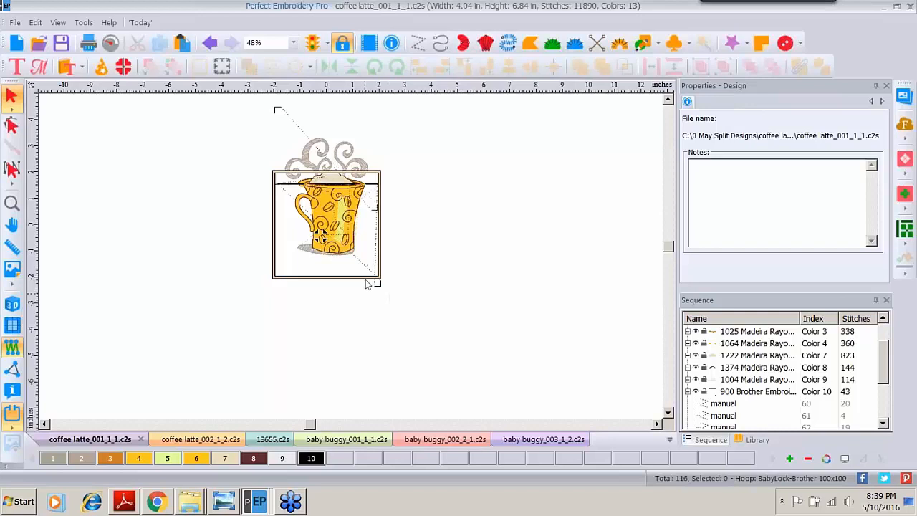
{"action": "left_click", "coordinate": [336, 224]}
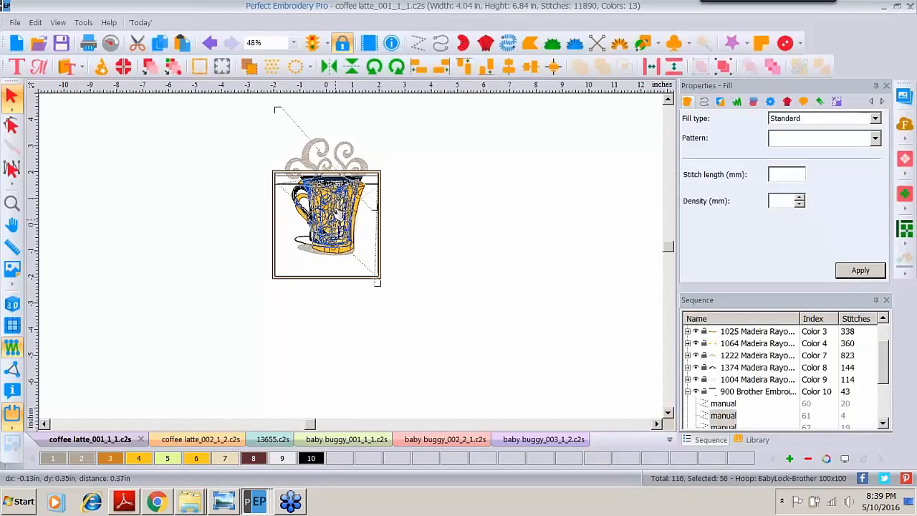
{"action": "left_click_drag", "start_coordinate": [336, 221], "coordinate": [336, 210]}
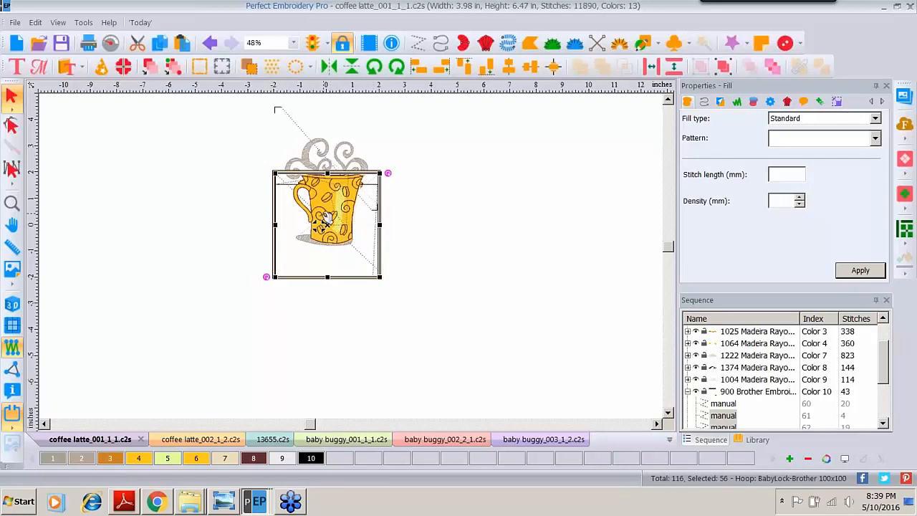
Ungroup the design in coffee latte_002_1_2.c2s and delete its lower corner alignment mark
{"action": "left_click", "coordinate": [178, 444]}
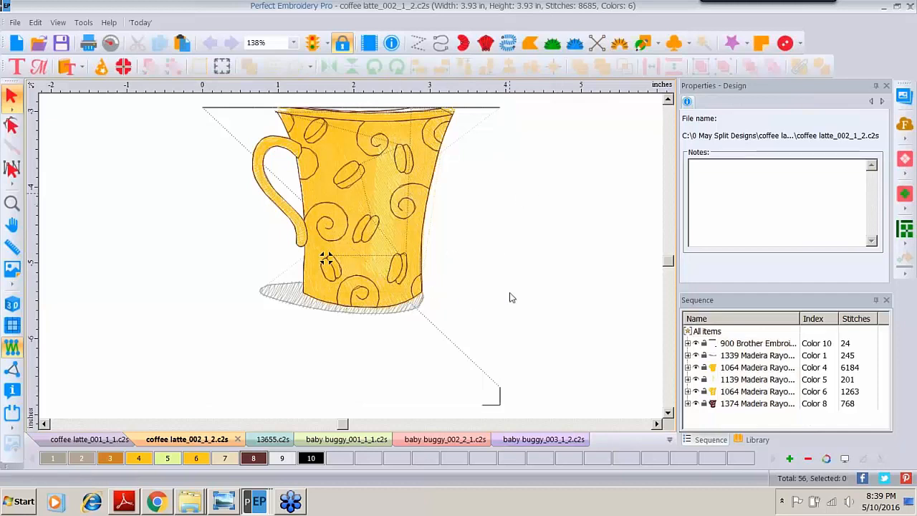
{"action": "key", "text": "ctrl+a"}
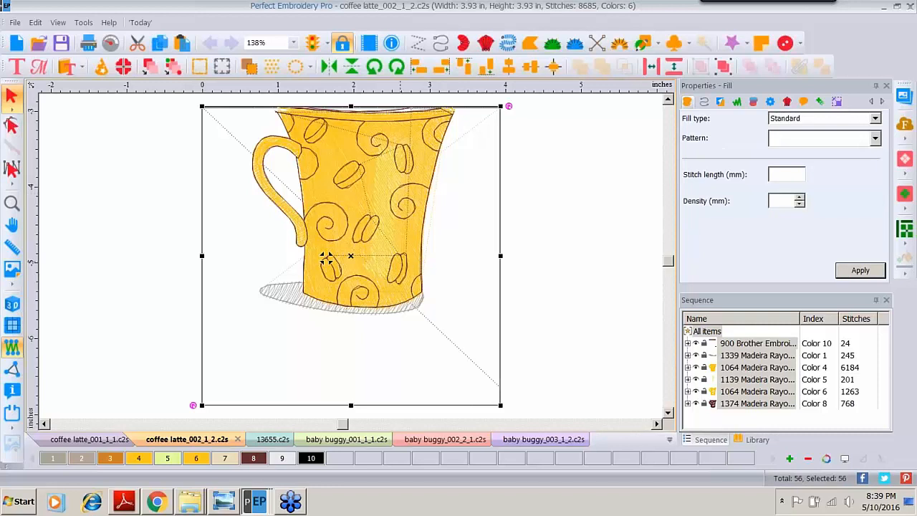
{"action": "left_click", "coordinate": [723, 67]}
{"action": "left_click", "coordinate": [543, 321]}
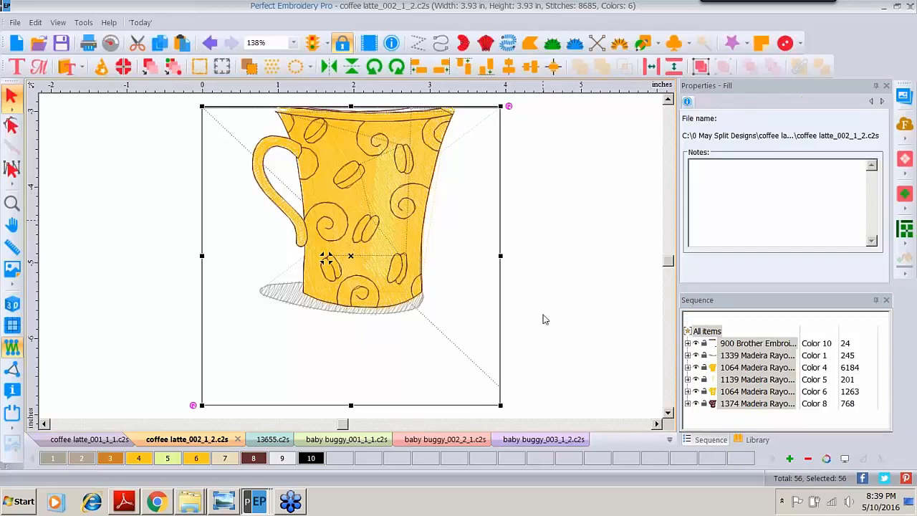
{"action": "left_click", "coordinate": [501, 405]}
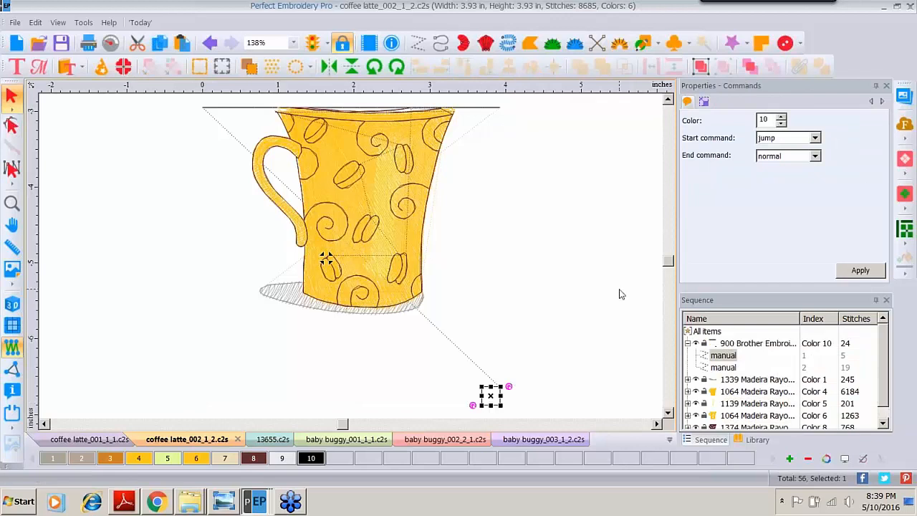
{"action": "key", "text": "Delete"}
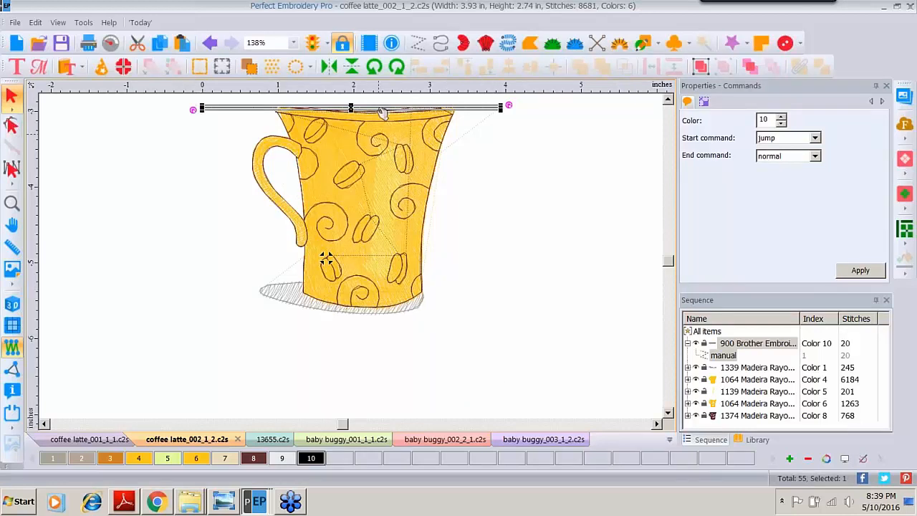
{"action": "left_click", "coordinate": [533, 233]}
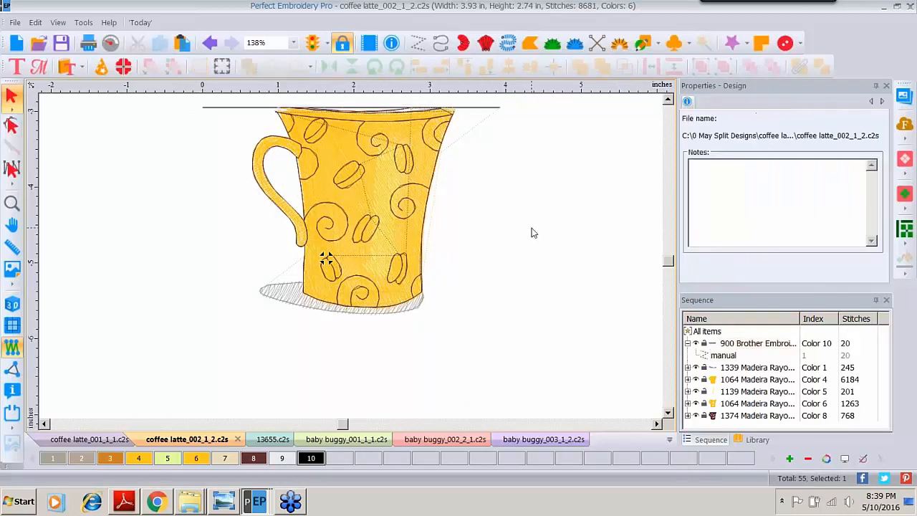
Select all objects of the cup design and center it on the origin
{"action": "left_click", "coordinate": [711, 334]}
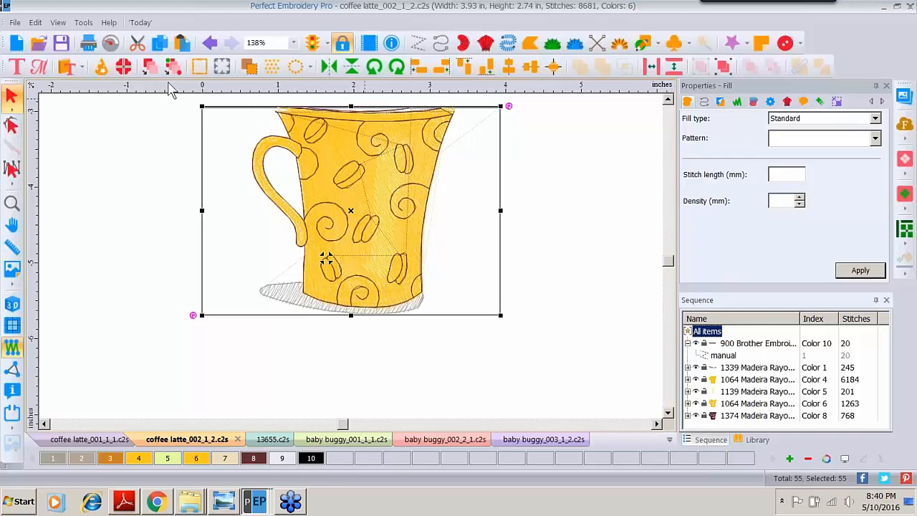
{"action": "right_click", "coordinate": [239, 97]}
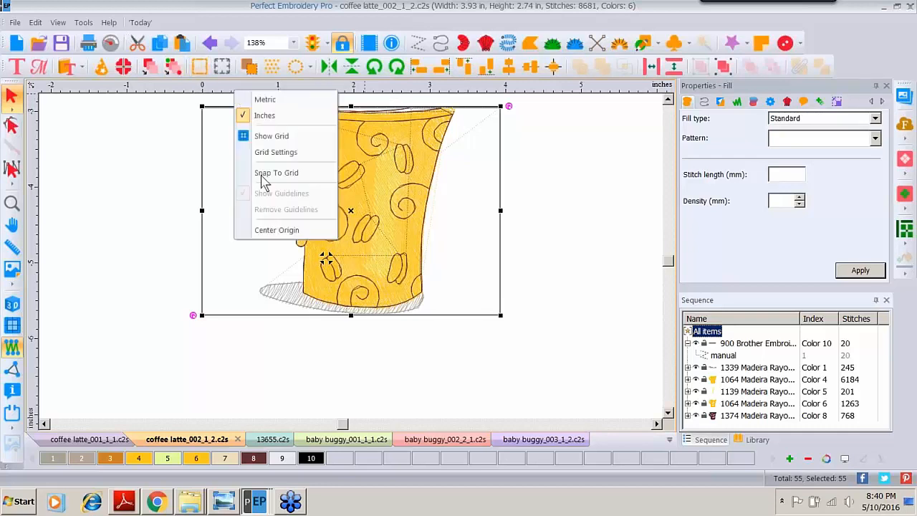
{"action": "left_click", "coordinate": [271, 230]}
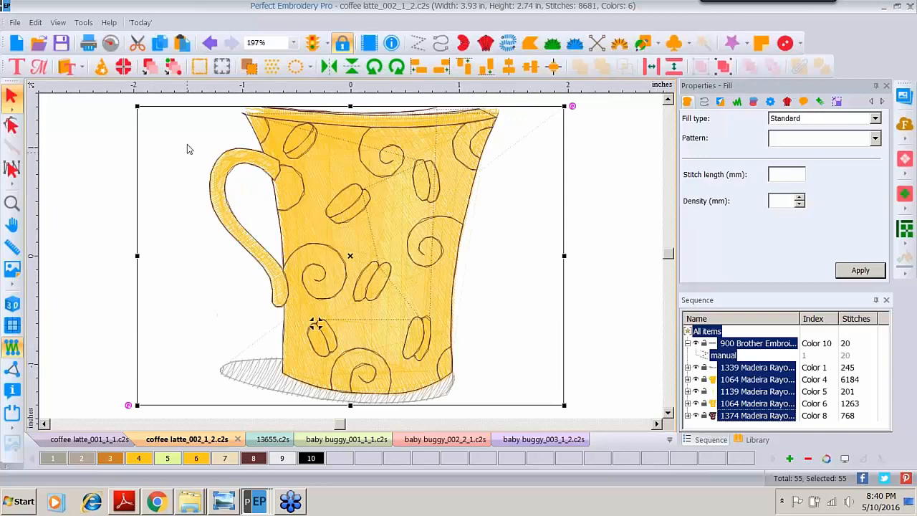
Save the edited cup design as coffee latte_002_1_2 no corner in the coffee latte folder
{"action": "left_click", "coordinate": [14, 22]}
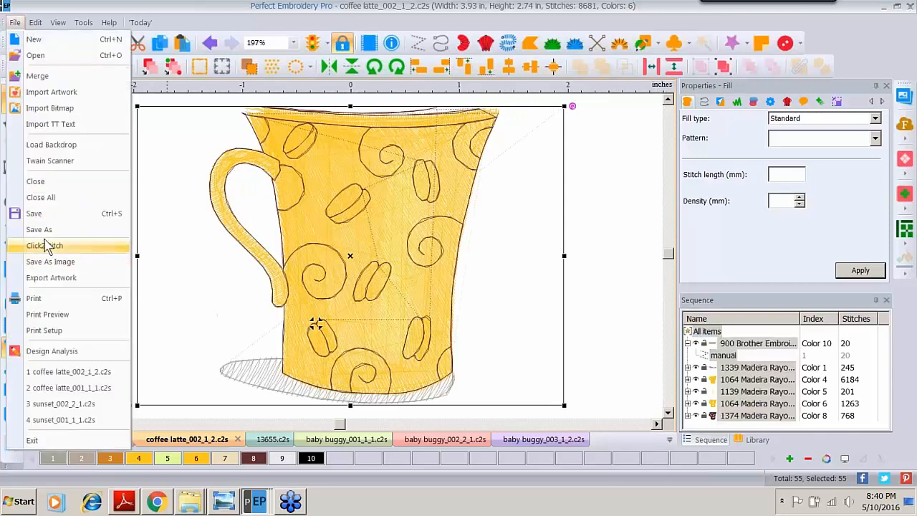
{"action": "left_click", "coordinate": [45, 235]}
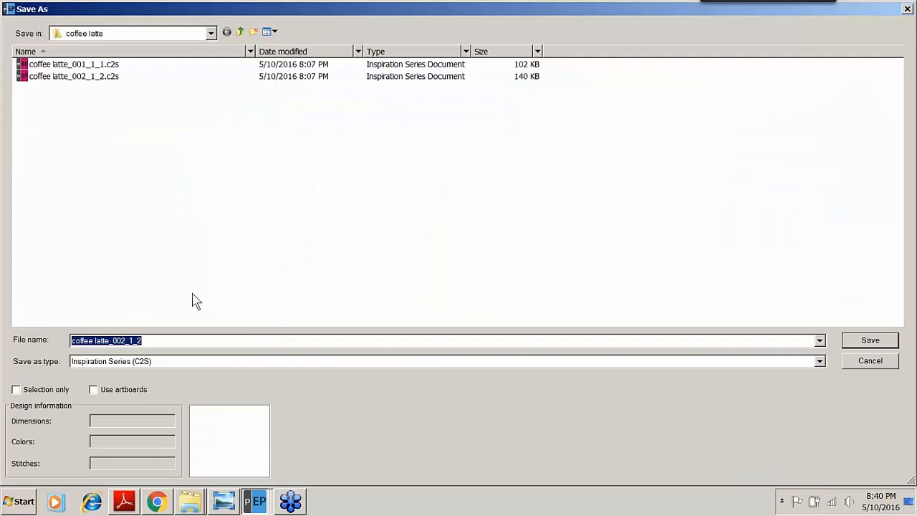
{"action": "left_click", "coordinate": [165, 341]}
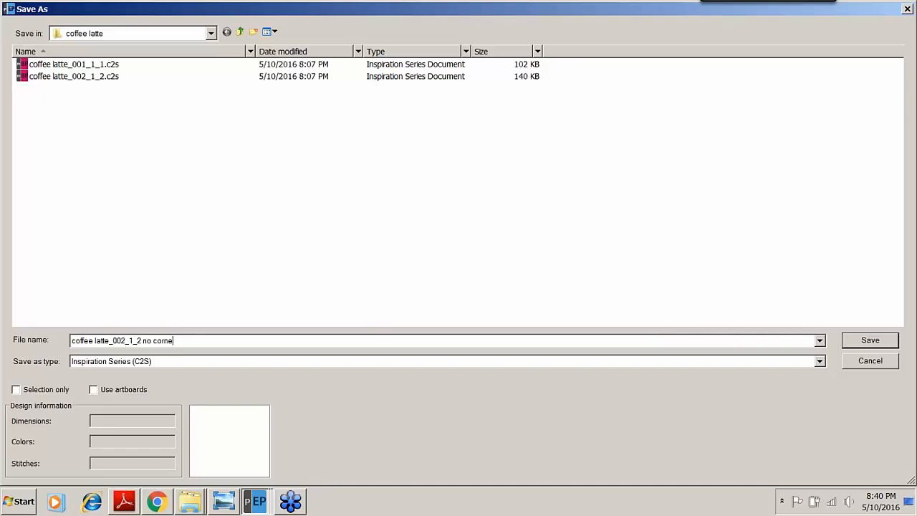
{"action": "key", "text": "Return"}
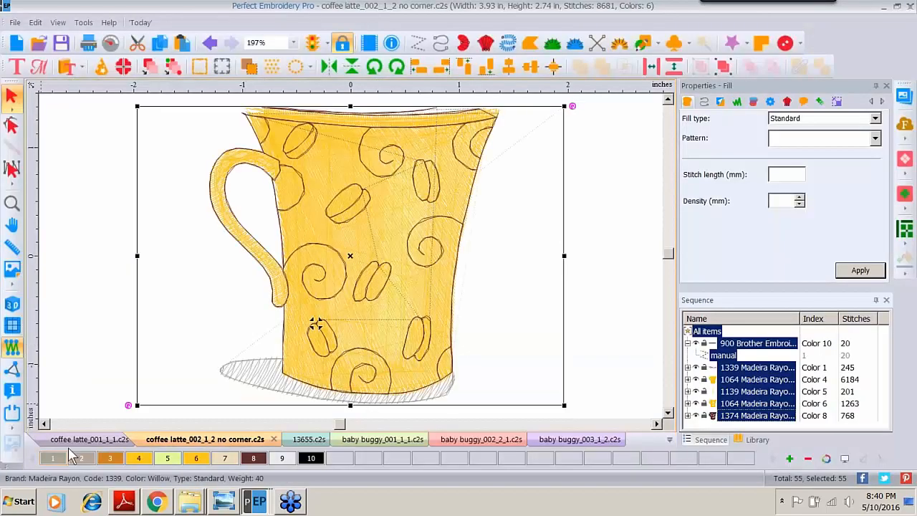
In coffee latte_001_1_1.c2s, move the pasted cup about 8.7 in away from the hoop and merge in the coffee latte_002_1_2 no corner design
{"action": "left_click", "coordinate": [66, 440]}
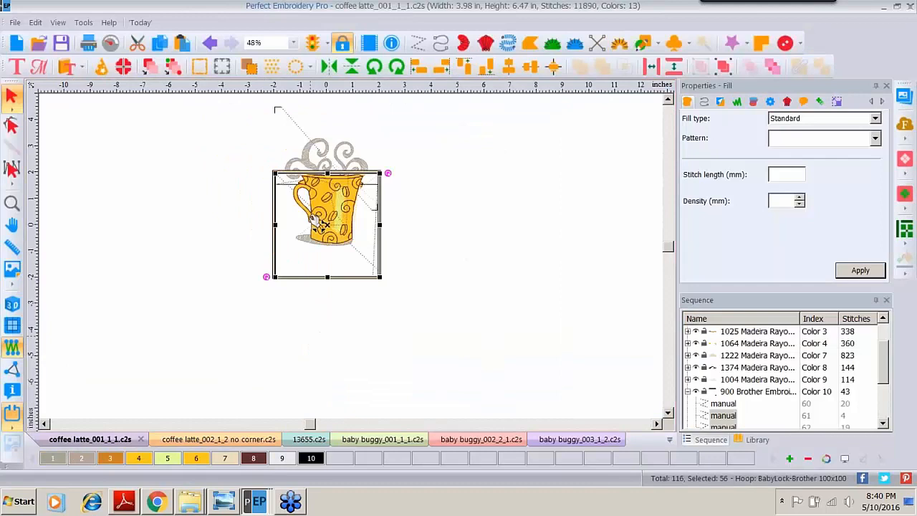
{"action": "left_click_drag", "start_coordinate": [325, 227], "coordinate": [584, 170]}
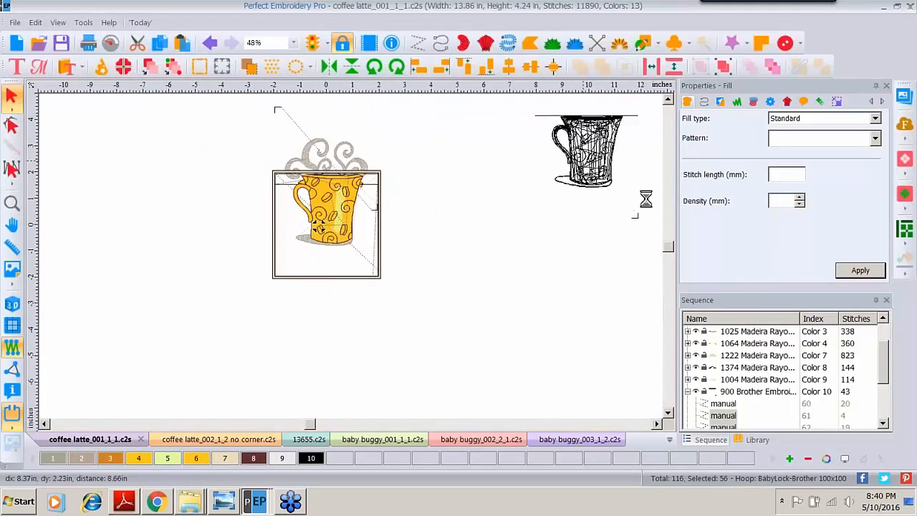
{"action": "left_click", "coordinate": [14, 22]}
{"action": "left_click", "coordinate": [44, 77]}
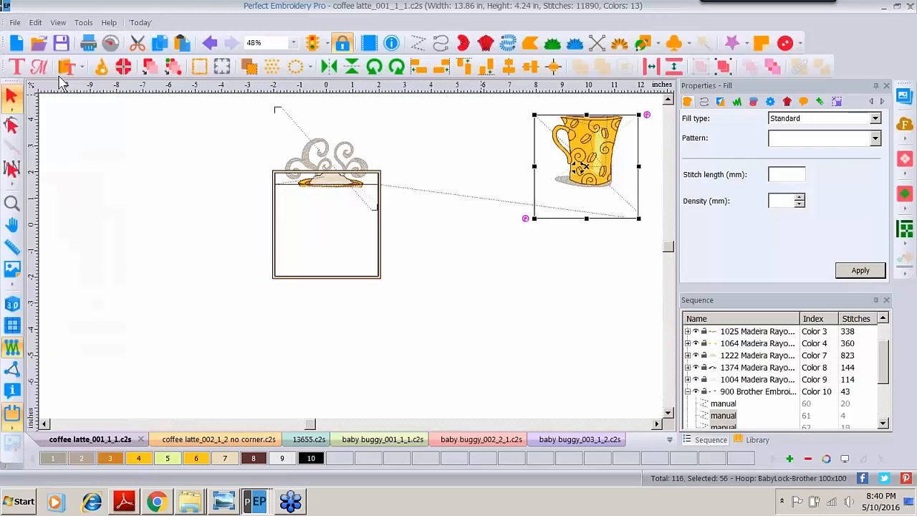
{"action": "double_click", "coordinate": [146, 77]}
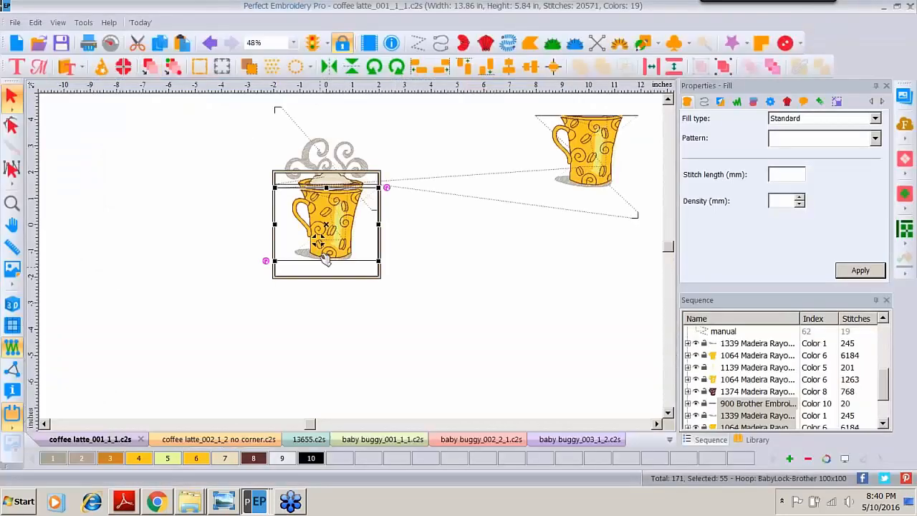
Align the merged cup with the rim section inside the hoop, inspect the join up close, and set the view to 100%
{"action": "mouse_move", "coordinate": [331, 229]}
{"action": "left_mouse_down"}
{"action": "mouse_move", "coordinate": [330, 213]}
{"action": "mouse_move", "coordinate": [336, 228]}
{"action": "left_mouse_up"}
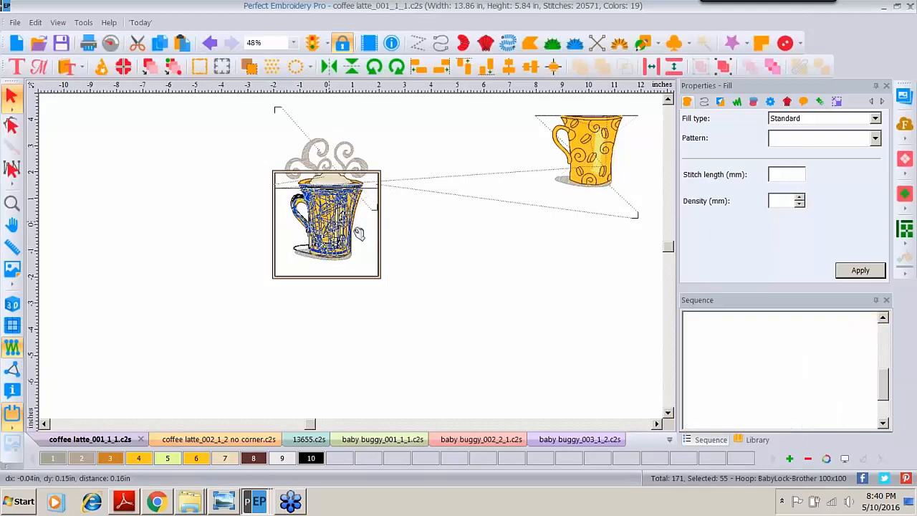
{"action": "left_click", "coordinate": [12, 203]}
{"action": "left_click", "coordinate": [318, 240]}
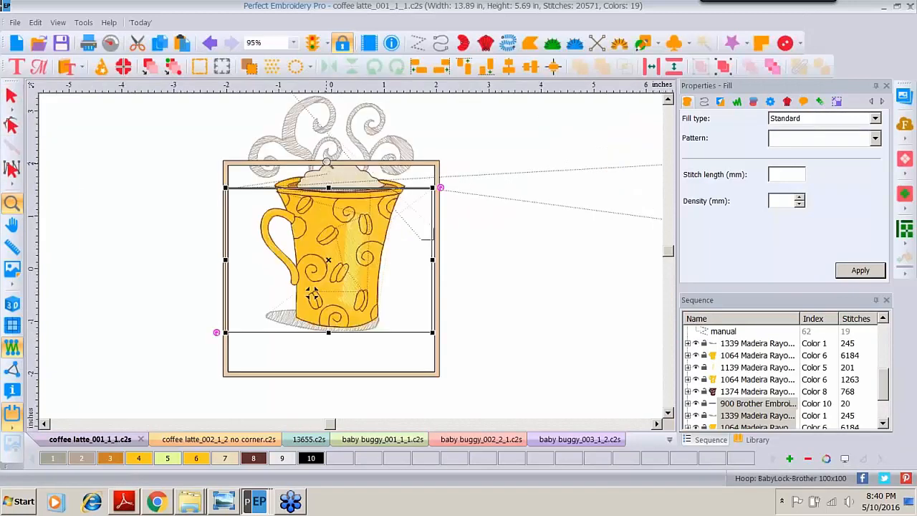
{"action": "left_click", "coordinate": [313, 294]}
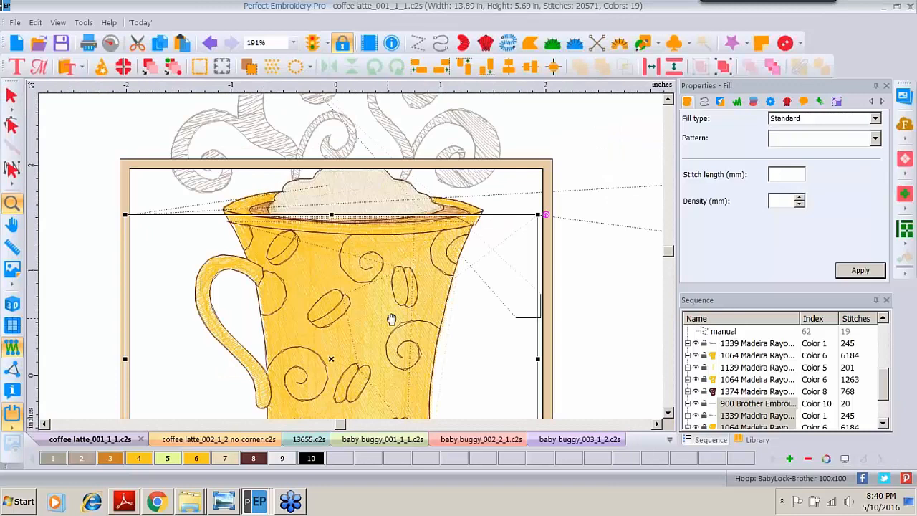
{"action": "left_click_drag", "start_coordinate": [391, 320], "coordinate": [390, 319]}
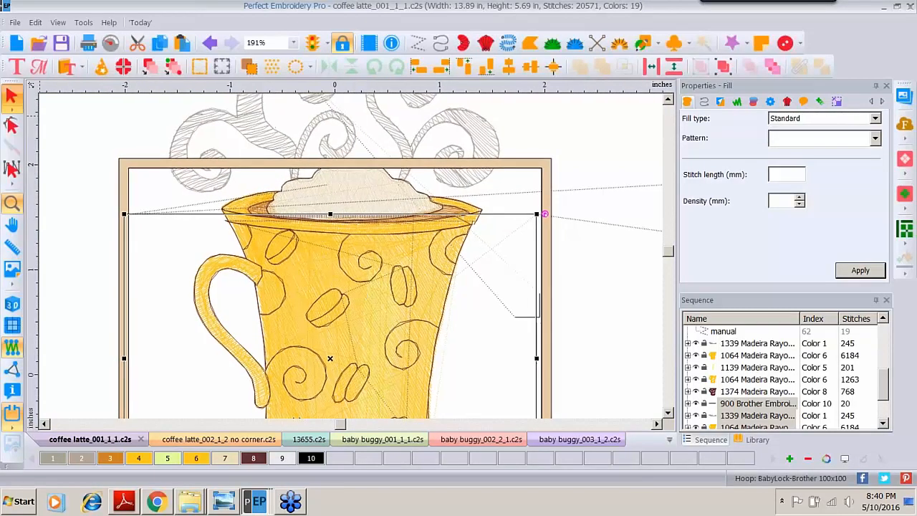
{"action": "left_click", "coordinate": [293, 43]}
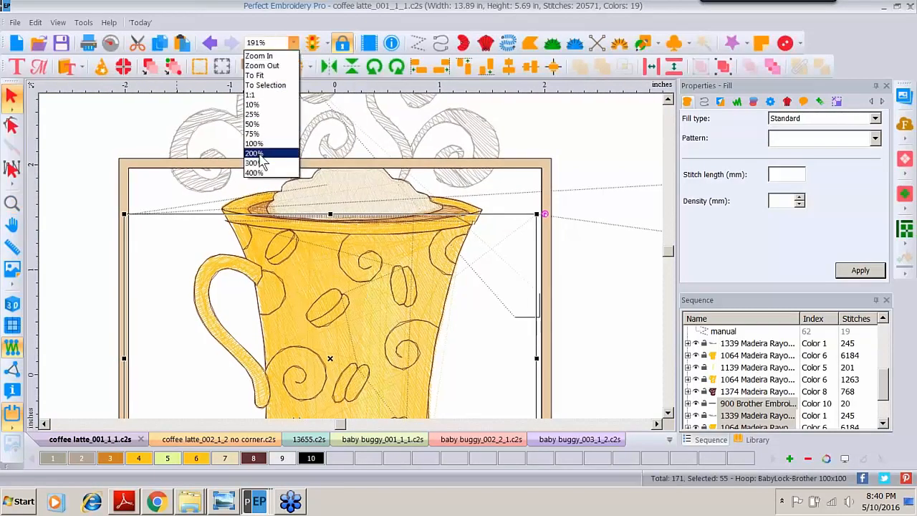
{"action": "left_click", "coordinate": [256, 144]}
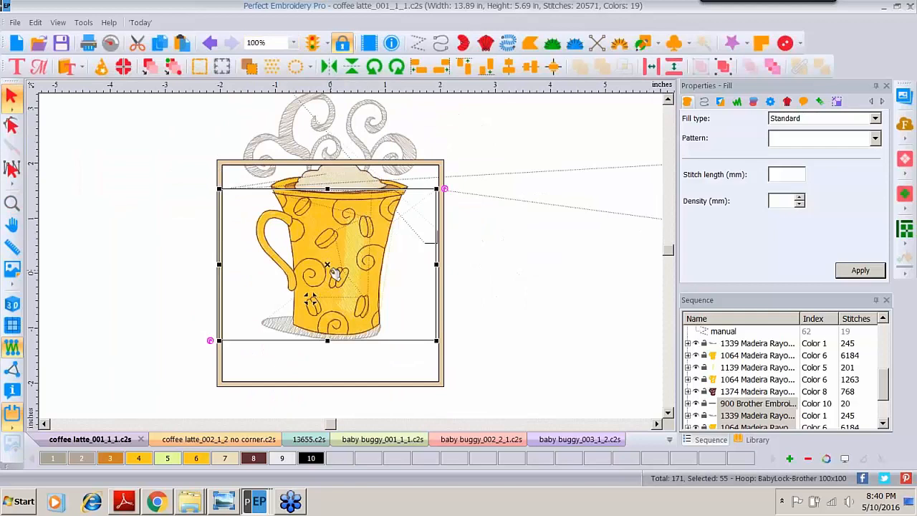
Nudge the merged cup section slightly so it lines up with the rim section inside the hoop
{"action": "left_click_drag", "start_coordinate": [335, 274], "coordinate": [333, 273]}
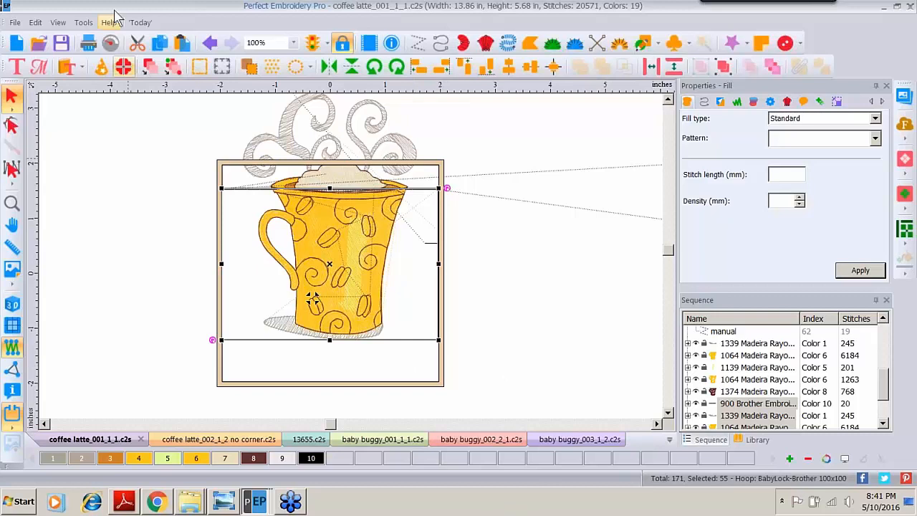
Create a new blank design and close the coffee latte_001_1_1 and coffee latte_002_1_2 no corner designs
{"action": "left_click", "coordinate": [17, 44]}
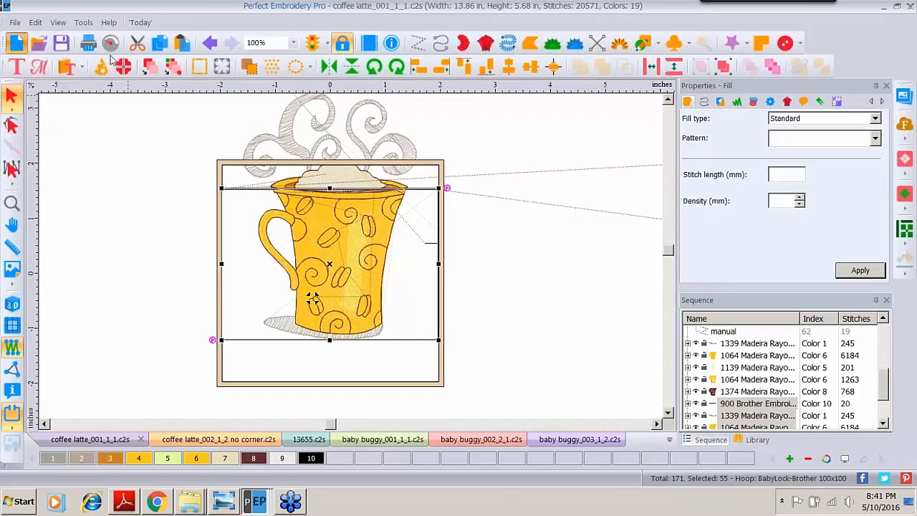
{"action": "left_click", "coordinate": [134, 442]}
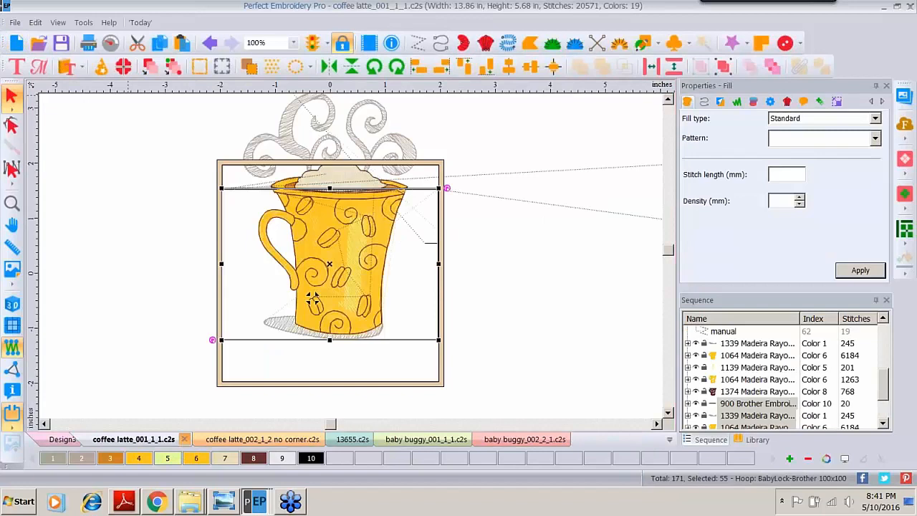
{"action": "left_click", "coordinate": [185, 439]}
{"action": "left_click", "coordinate": [496, 279]}
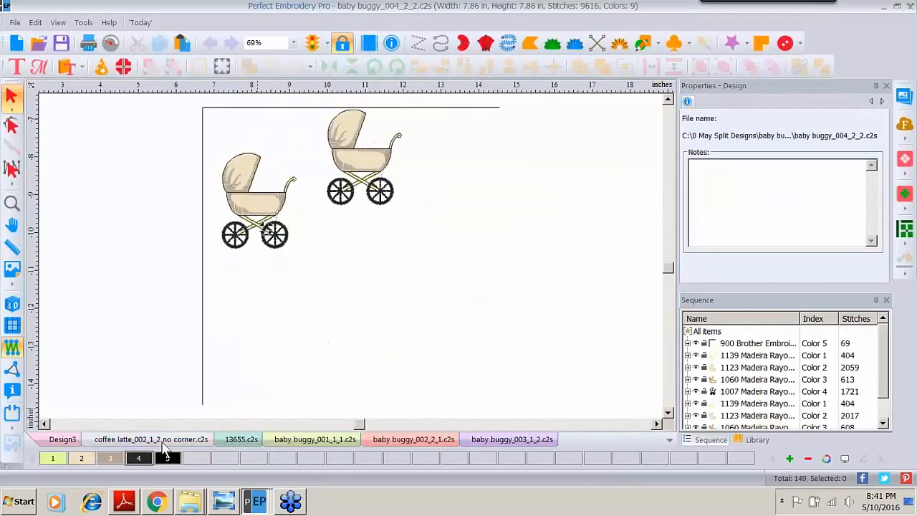
{"action": "left_click", "coordinate": [163, 443]}
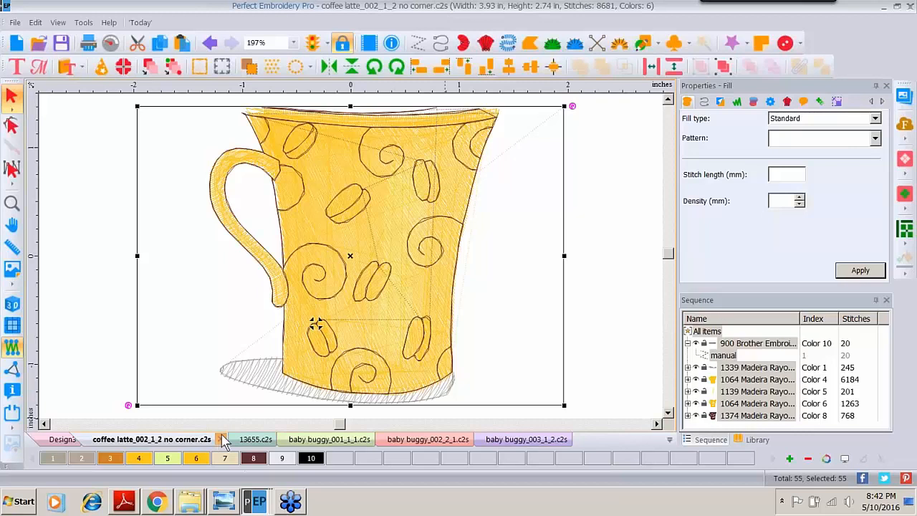
{"action": "left_click", "coordinate": [218, 439]}
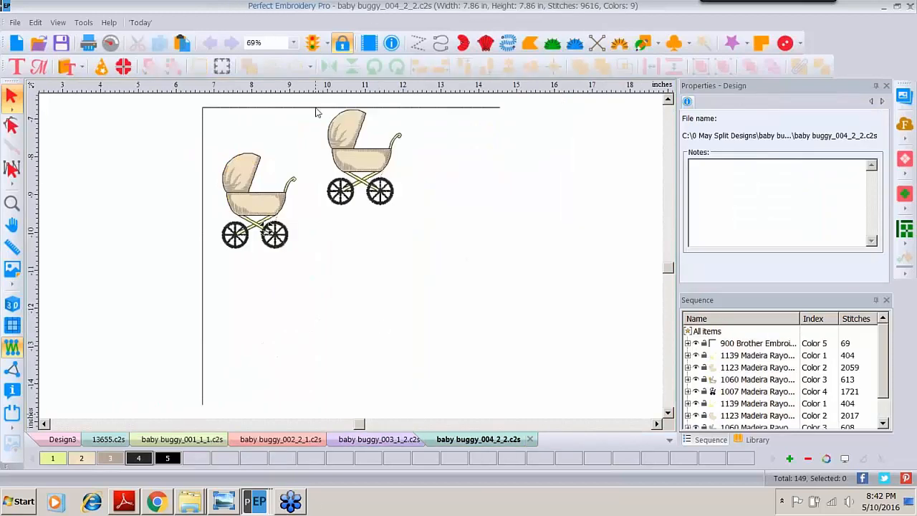
{"action": "left_click", "coordinate": [52, 440]}
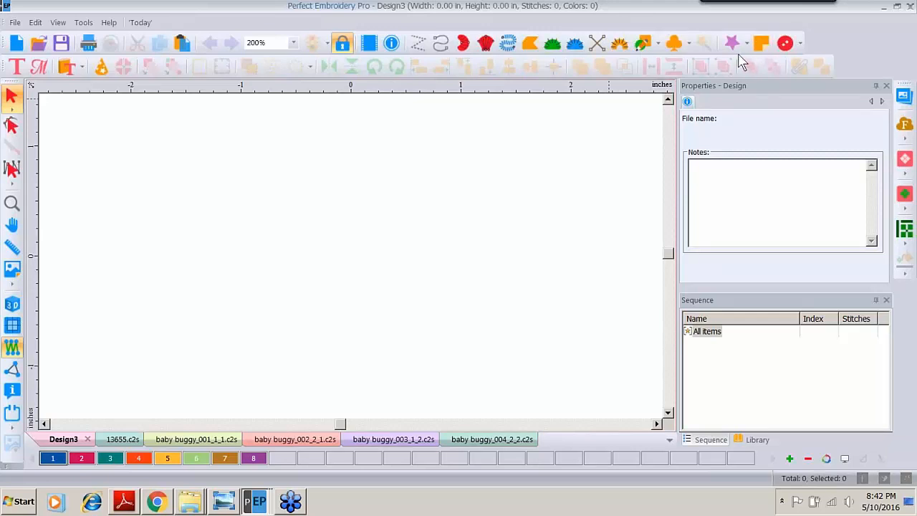
Insert the Scottie dog symbol about 1.13 in wide in the upper-left area of the blank design and show it in 3D
{"action": "left_click", "coordinate": [675, 44]}
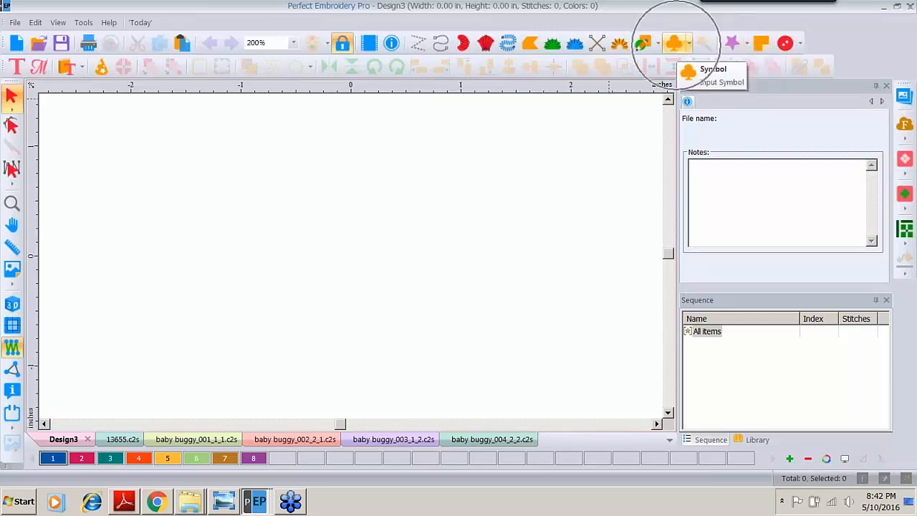
{"action": "left_click", "coordinate": [689, 44]}
{"action": "left_click", "coordinate": [692, 66]}
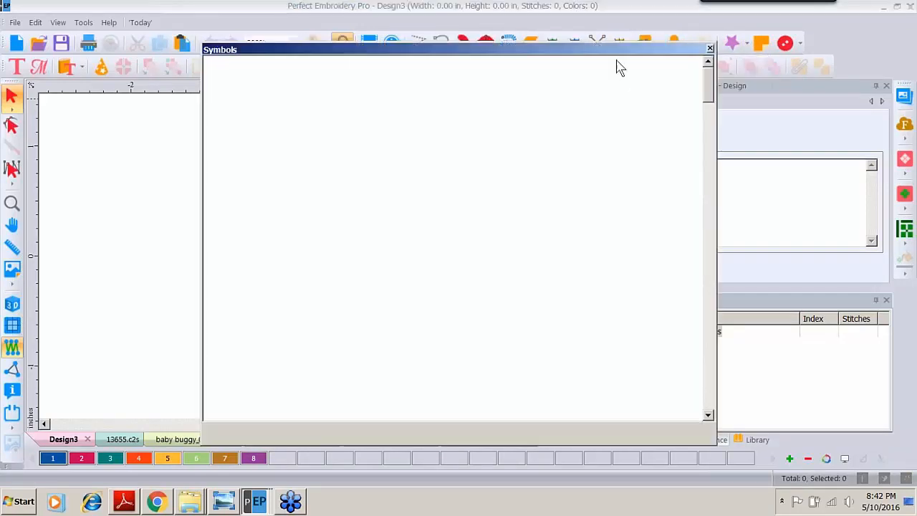
{"action": "left_click", "coordinate": [709, 391]}
{"action": "left_click_drag", "start_coordinate": [713, 390], "coordinate": [713, 384]}
{"action": "double_click", "coordinate": [654, 298]}
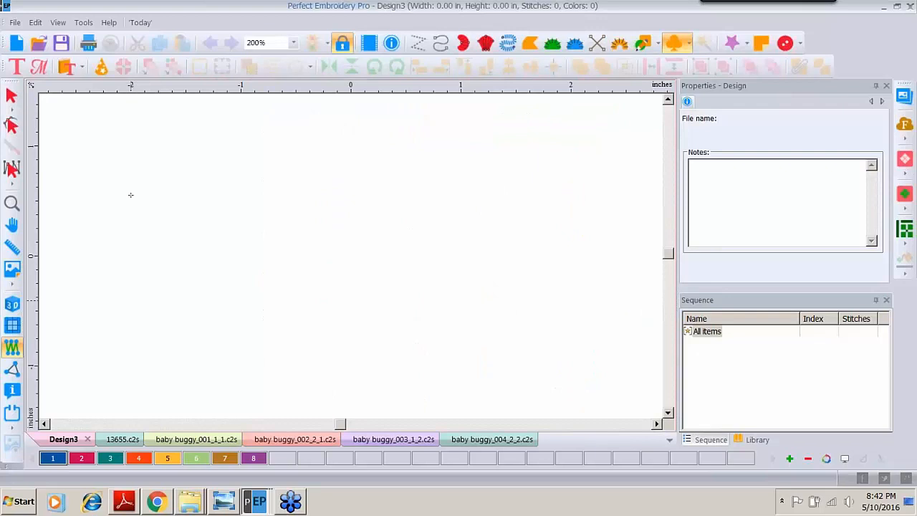
{"action": "left_click_drag", "start_coordinate": [130, 195], "coordinate": [254, 201]}
{"action": "left_click", "coordinate": [13, 305]}
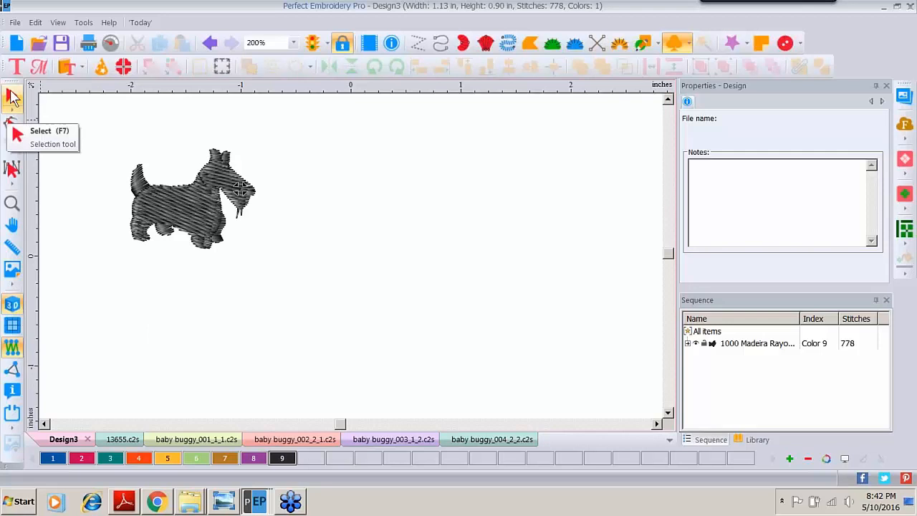
Resize the dog to 1.25 in wide, keeping its aspect ratio and regenerating the stitches
{"action": "left_click", "coordinate": [13, 96]}
{"action": "left_click", "coordinate": [191, 215]}
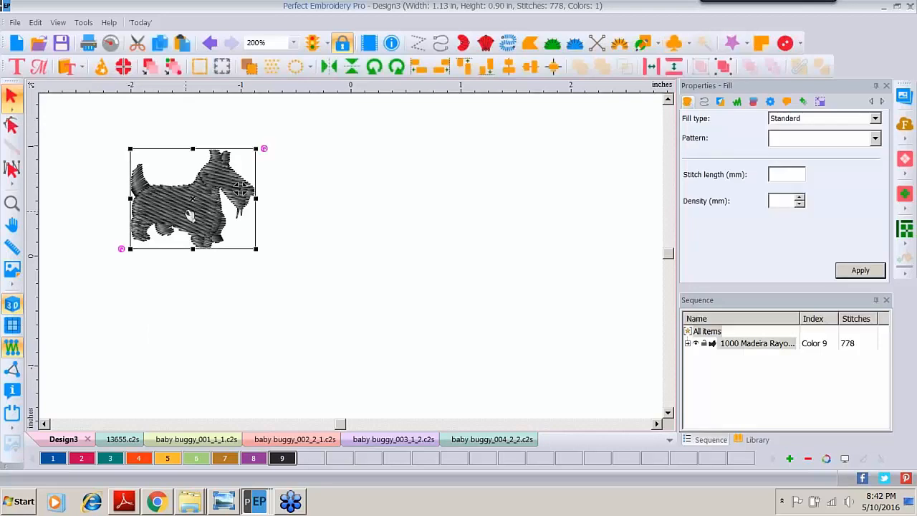
{"action": "left_click", "coordinate": [822, 102]}
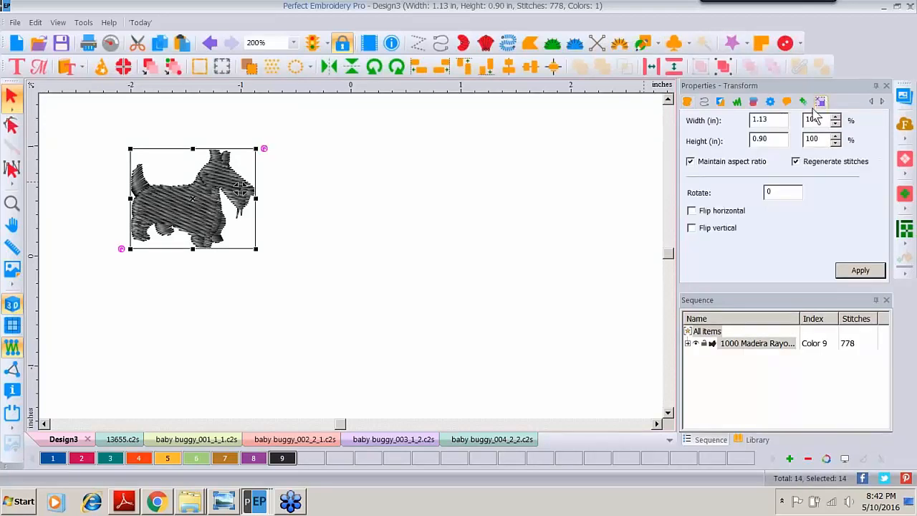
{"action": "double_click", "coordinate": [776, 121]}
{"action": "type", "text": "1.25"}
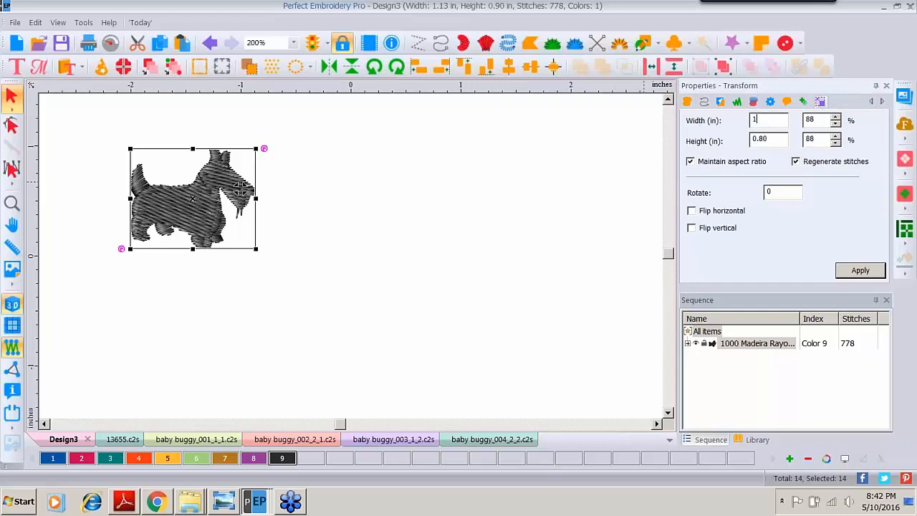
{"action": "left_click", "coordinate": [869, 270]}
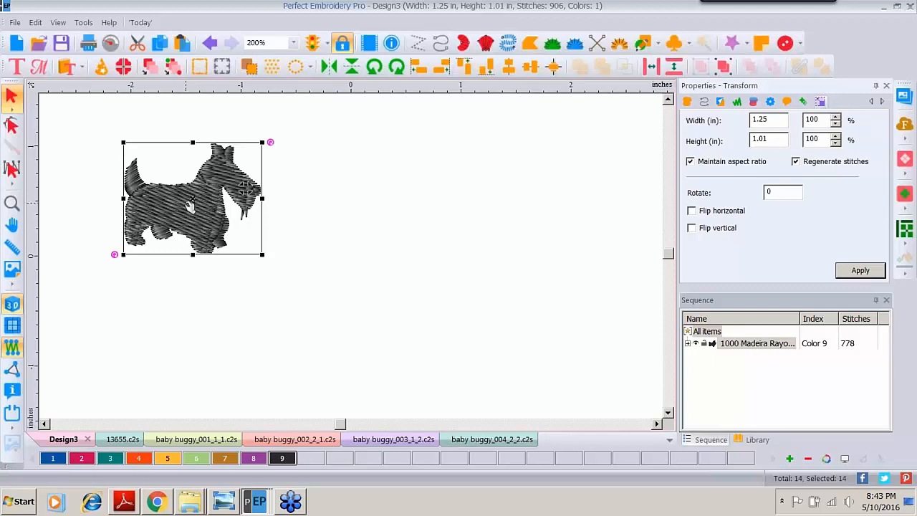
Make two copies of the dog and place them to its right so the three form a row
{"action": "left_click", "coordinate": [161, 45]}
{"action": "left_click", "coordinate": [182, 43]}
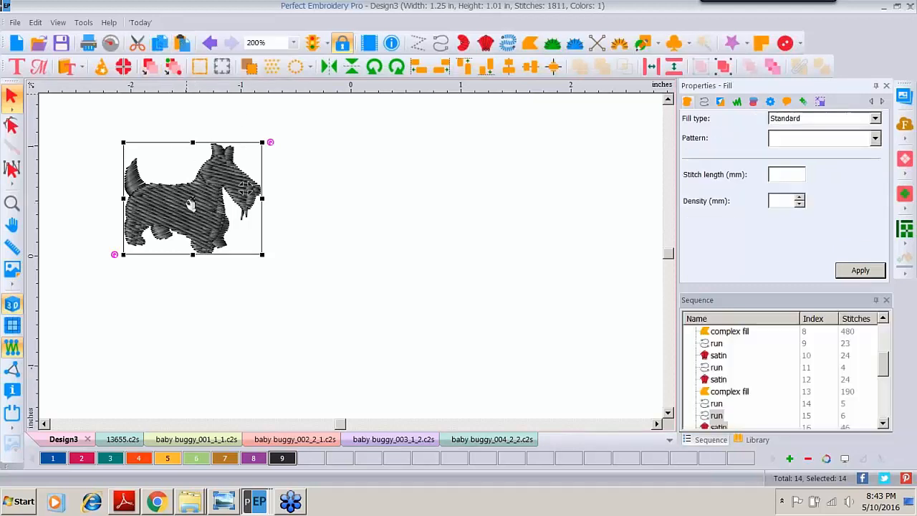
{"action": "left_click_drag", "start_coordinate": [190, 204], "coordinate": [347, 214]}
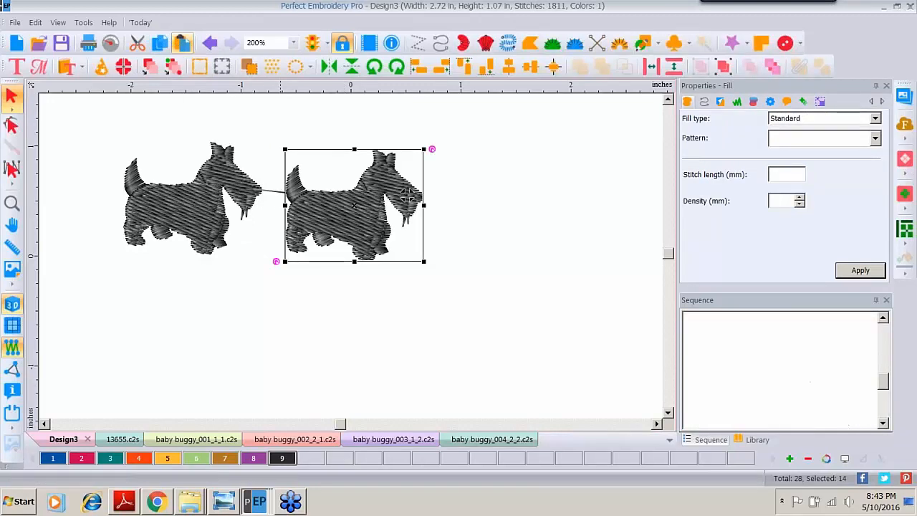
{"action": "left_click", "coordinate": [182, 43]}
{"action": "left_click_drag", "start_coordinate": [168, 213], "coordinate": [514, 205]}
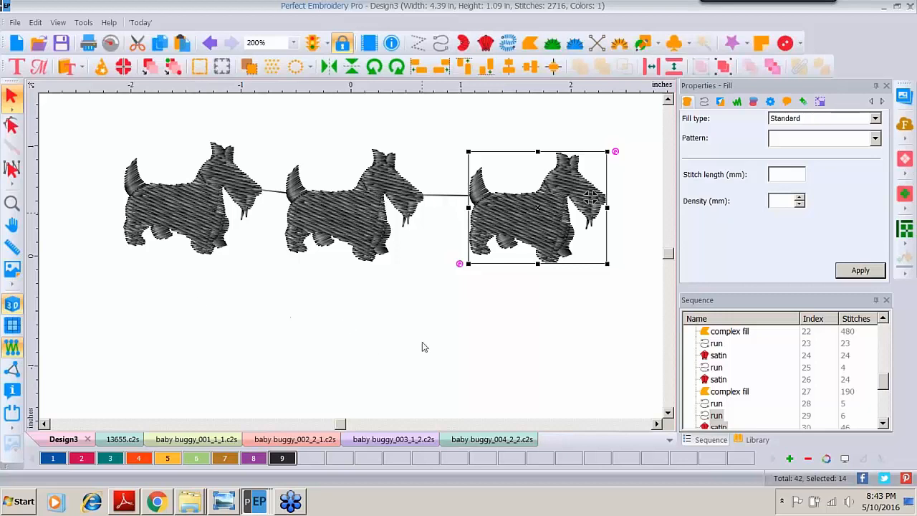
{"action": "left_click", "coordinate": [262, 310]}
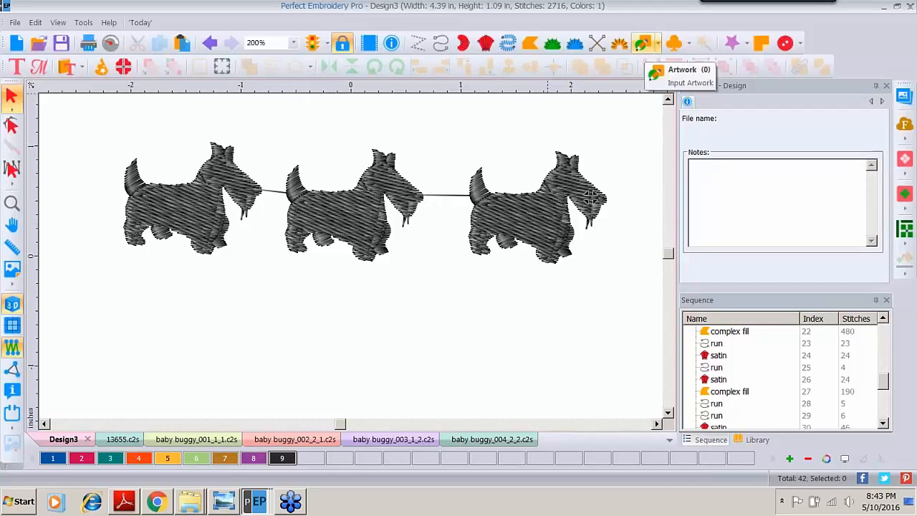
Draw an outline artwork rectangle about 0.24 by 1.19 in between the first two dogs and color it Vermillion
{"action": "left_click", "coordinate": [657, 45]}
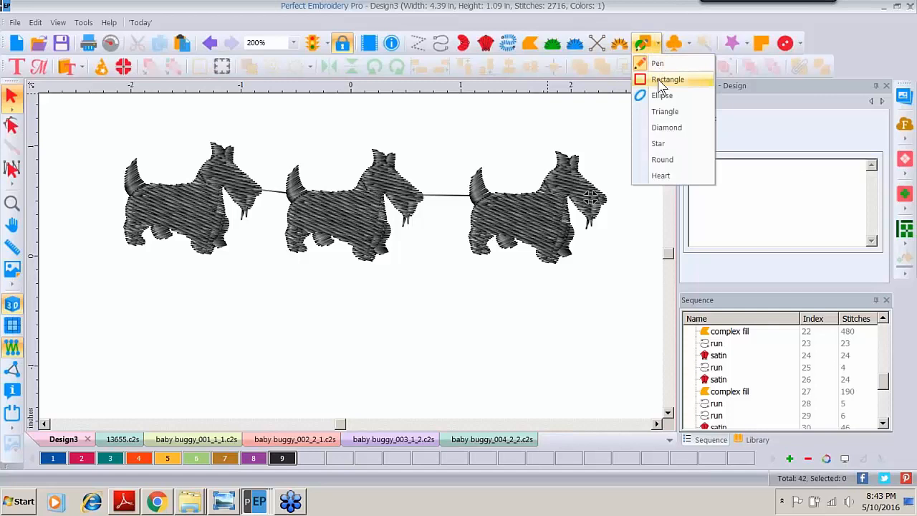
{"action": "left_click", "coordinate": [662, 82]}
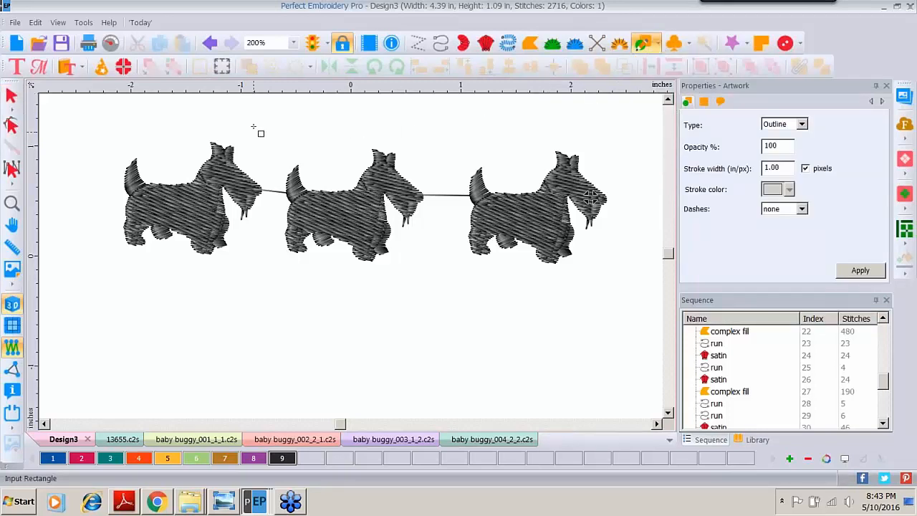
{"action": "left_click_drag", "start_coordinate": [253, 127], "coordinate": [281, 256]}
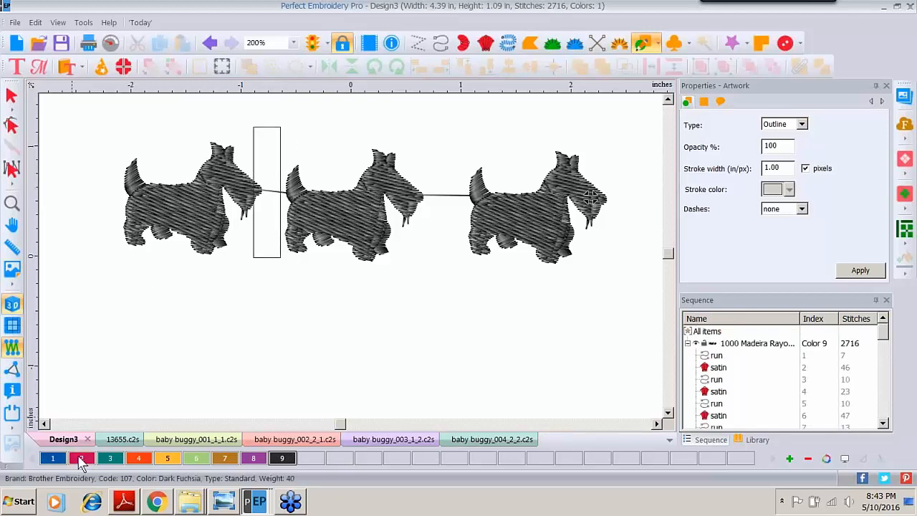
{"action": "left_click", "coordinate": [10, 95]}
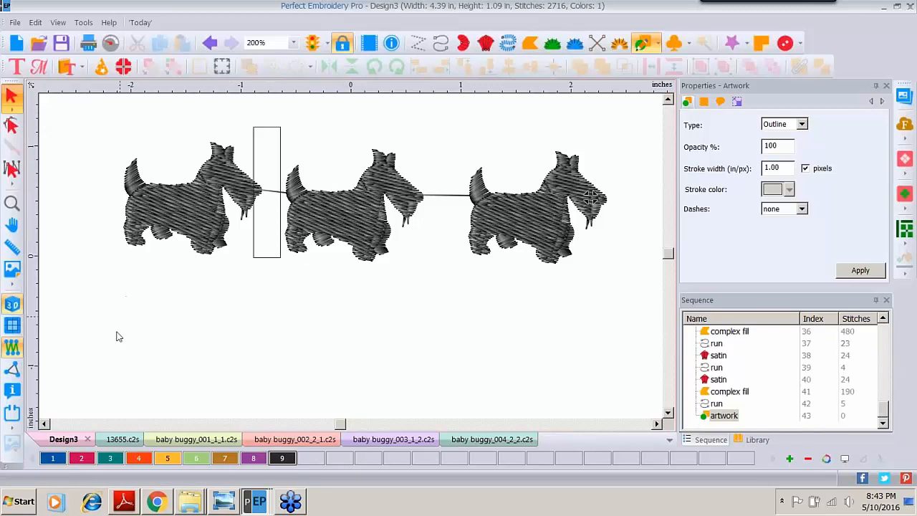
{"action": "left_click", "coordinate": [138, 458]}
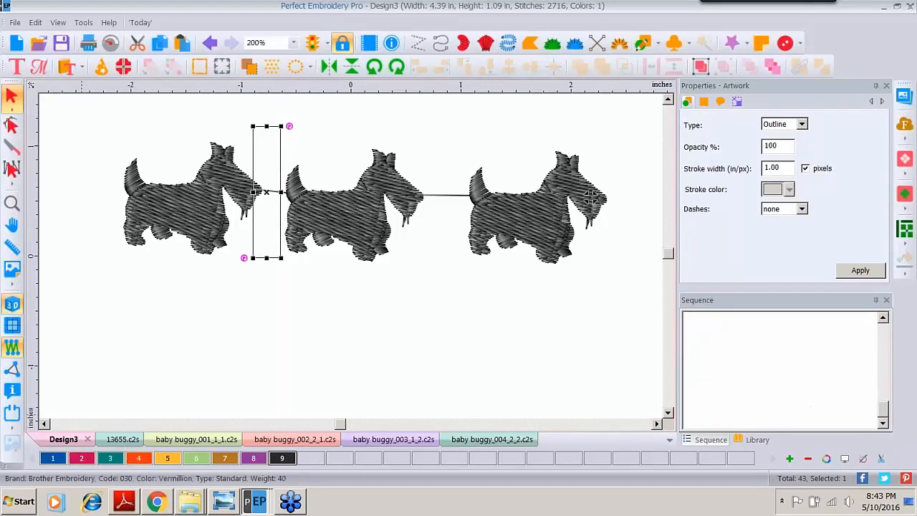
{"action": "left_click", "coordinate": [322, 129]}
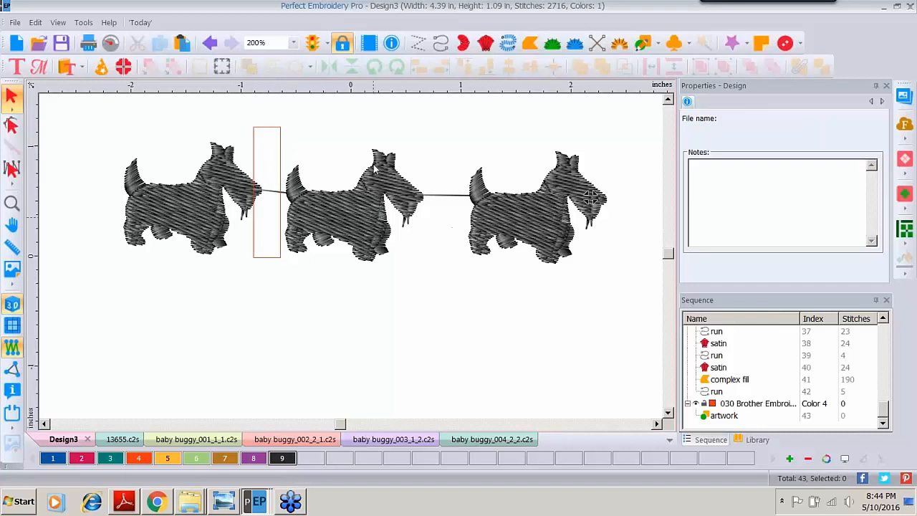
Position the rectangle against the first dog's nose and the second dog against the rectangle's right edge as a spacer
{"action": "left_click", "coordinate": [280, 132]}
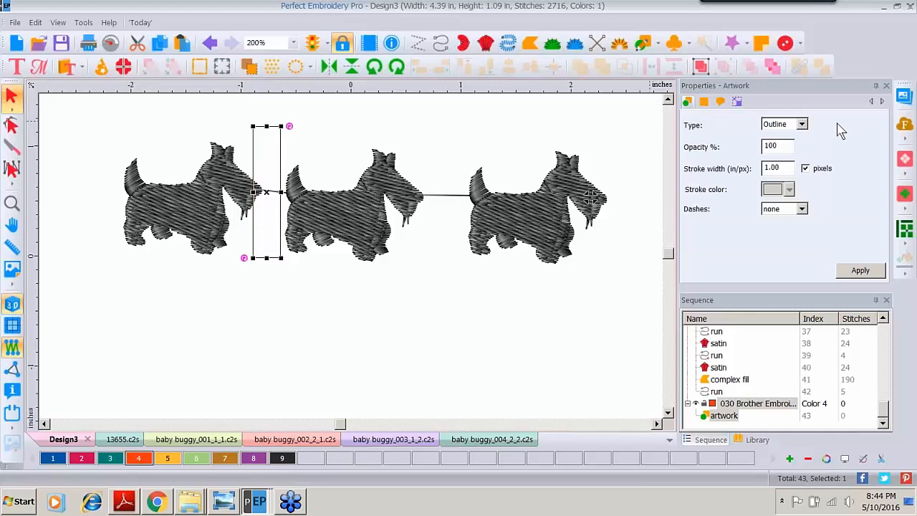
{"action": "left_click", "coordinate": [738, 103]}
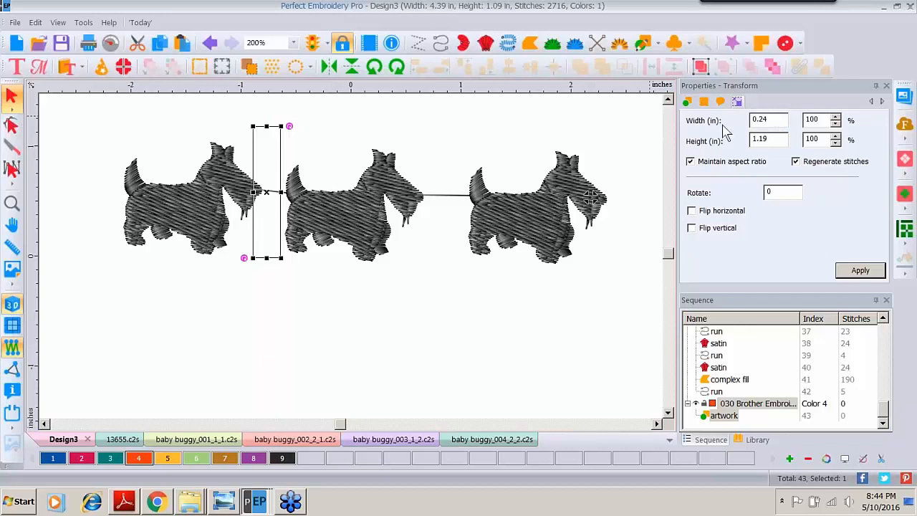
{"action": "left_click", "coordinate": [9, 207]}
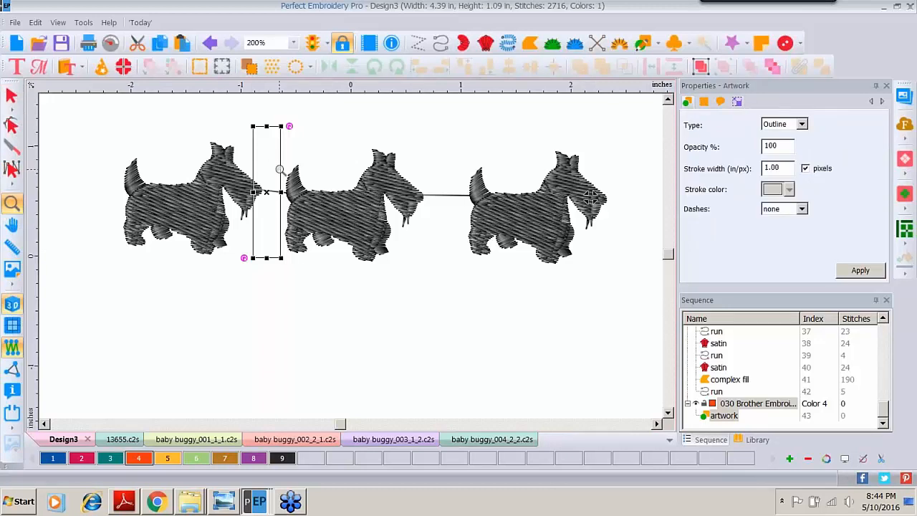
{"action": "left_click", "coordinate": [280, 170]}
{"action": "left_click", "coordinate": [10, 95]}
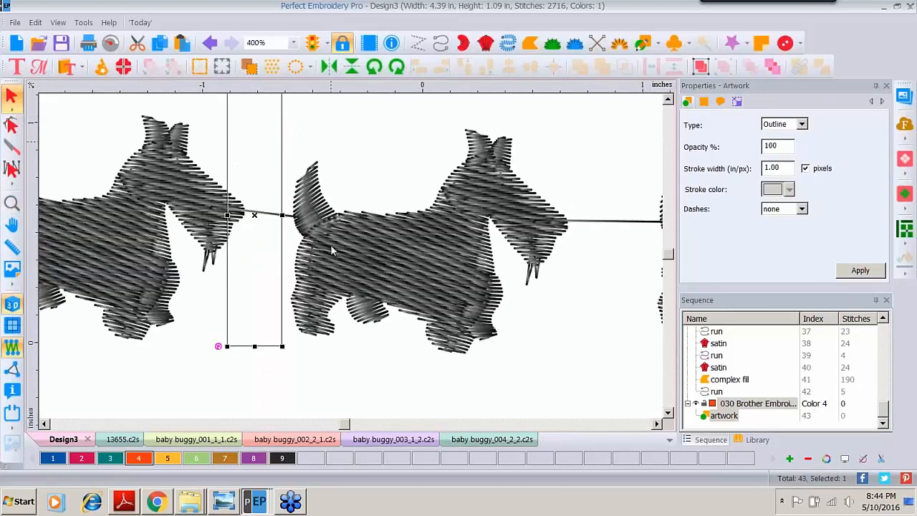
{"action": "left_click_drag", "start_coordinate": [331, 244], "coordinate": [368, 247]}
{"action": "left_click", "coordinate": [293, 151]}
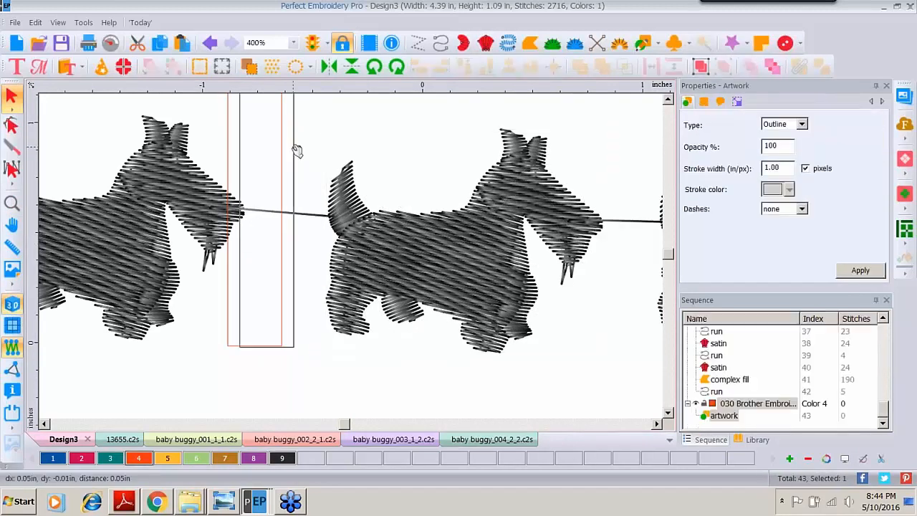
{"action": "left_click_drag", "start_coordinate": [298, 150], "coordinate": [301, 150]}
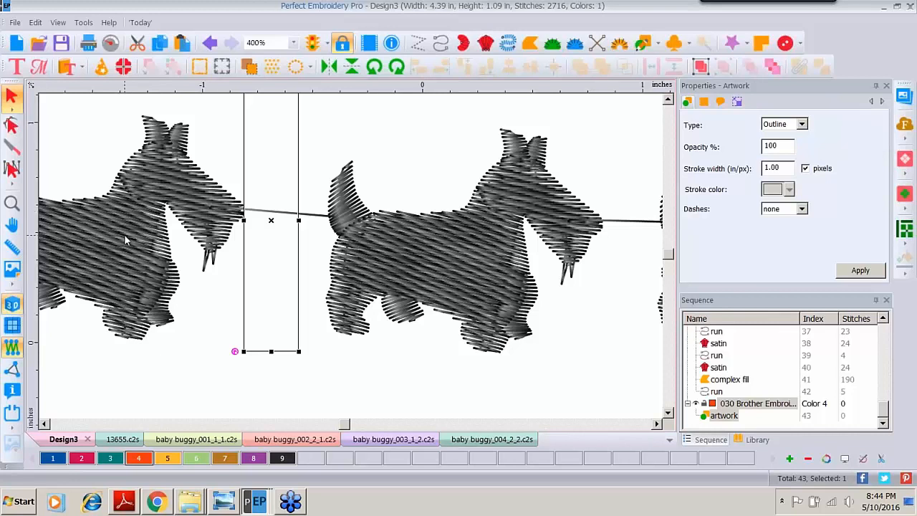
{"action": "left_click_drag", "start_coordinate": [420, 246], "coordinate": [388, 247]}
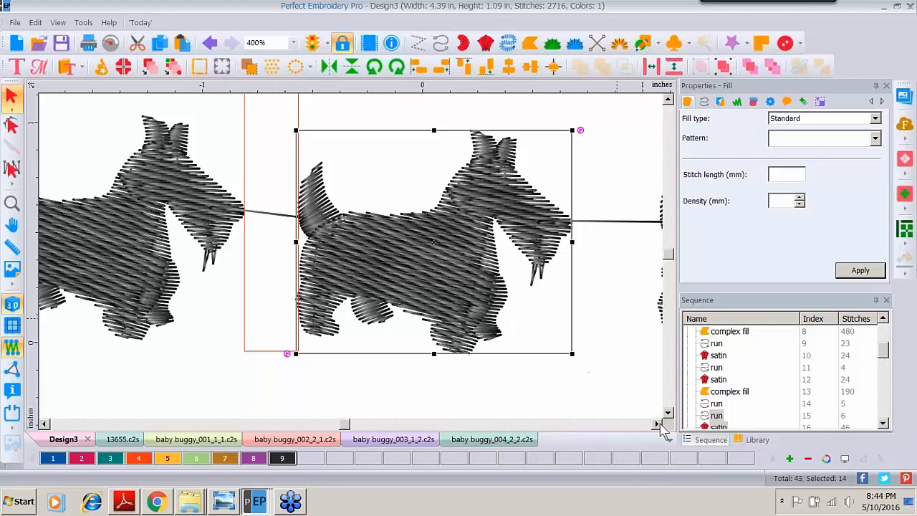
Paste two copies of the spacer rectangle, placing one against the second dog's nose and the other against the third dog's nose
{"action": "left_click", "coordinate": [244, 354]}
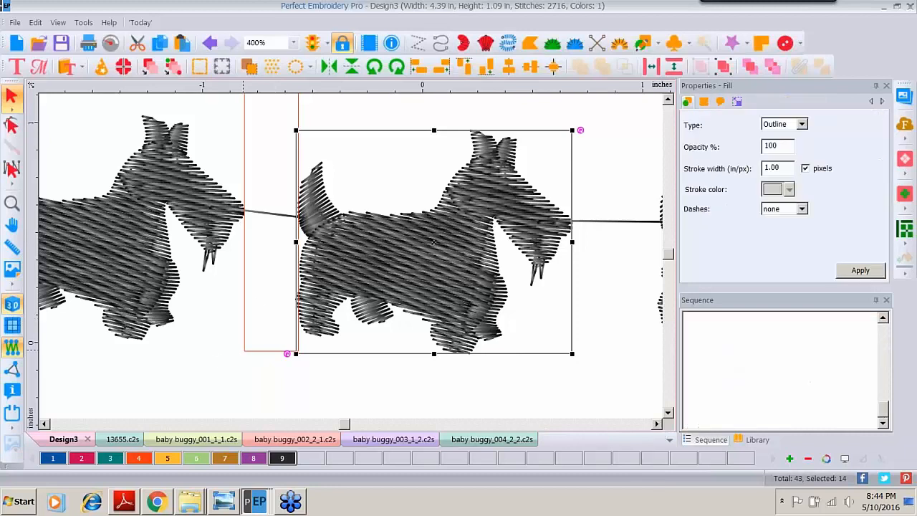
{"action": "left_click", "coordinate": [161, 44]}
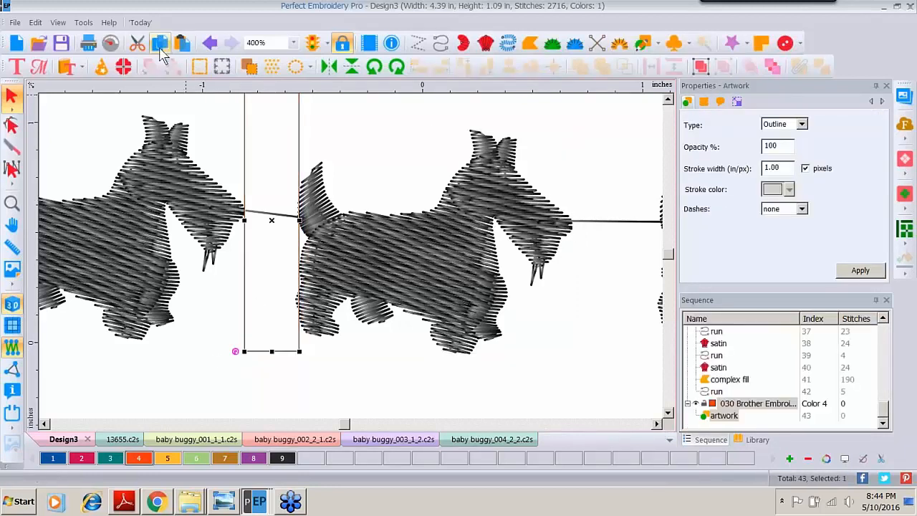
{"action": "left_click", "coordinate": [182, 43]}
{"action": "scroll", "coordinate": [272, 220], "scroll_direction": "down", "scroll_amount": 2}
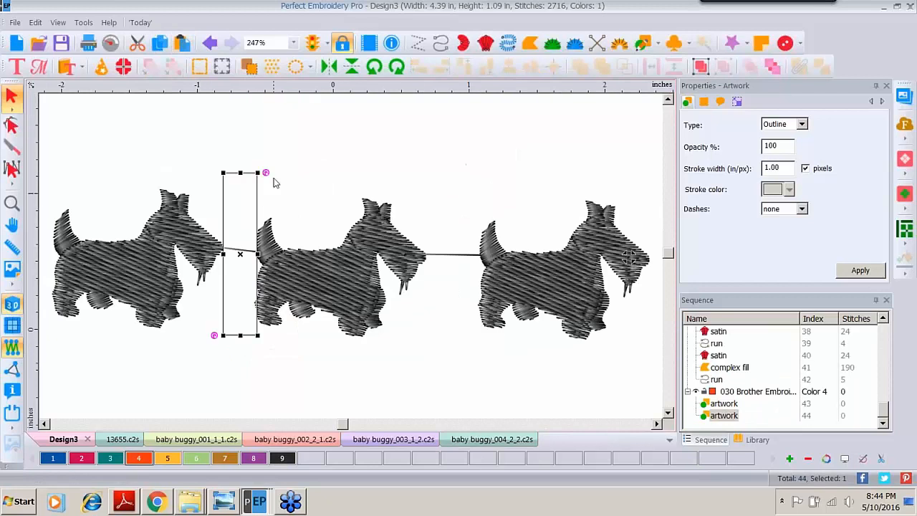
{"action": "left_click_drag", "start_coordinate": [252, 198], "coordinate": [457, 204]}
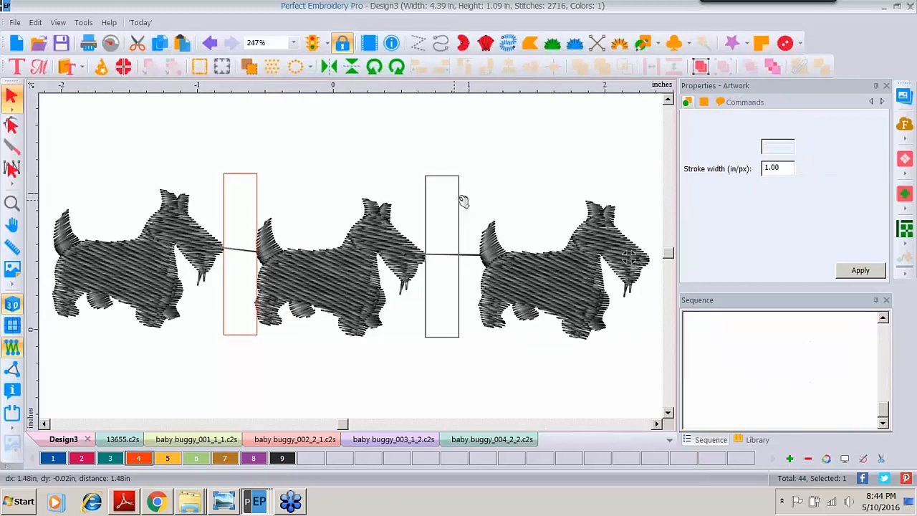
{"action": "left_click", "coordinate": [184, 45]}
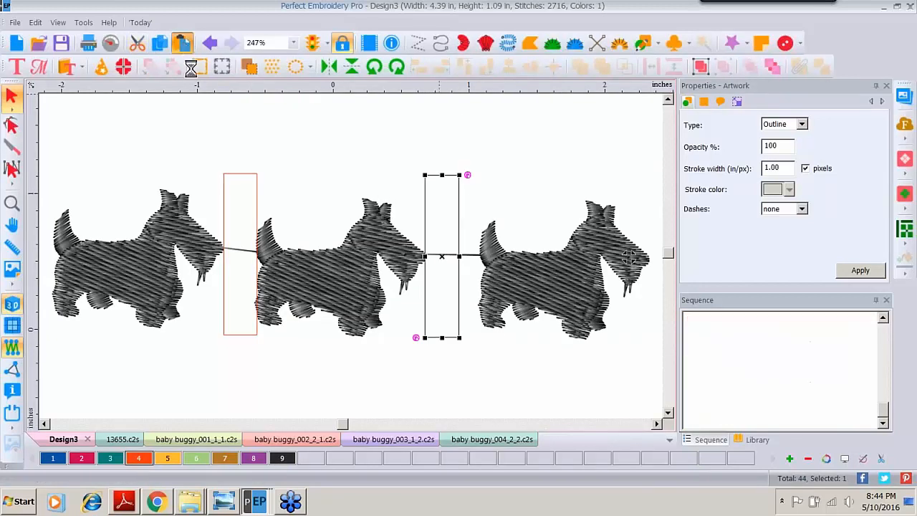
{"action": "left_click_drag", "start_coordinate": [256, 196], "coordinate": [684, 203]}
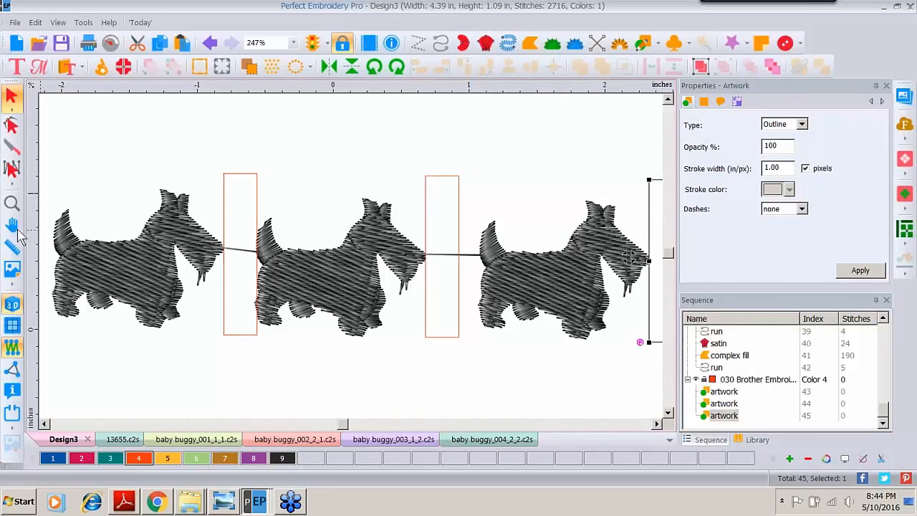
Move the third dog over so its tail side sits against the right edge of the second spacer rectangle
{"action": "left_click", "coordinate": [12, 203]}
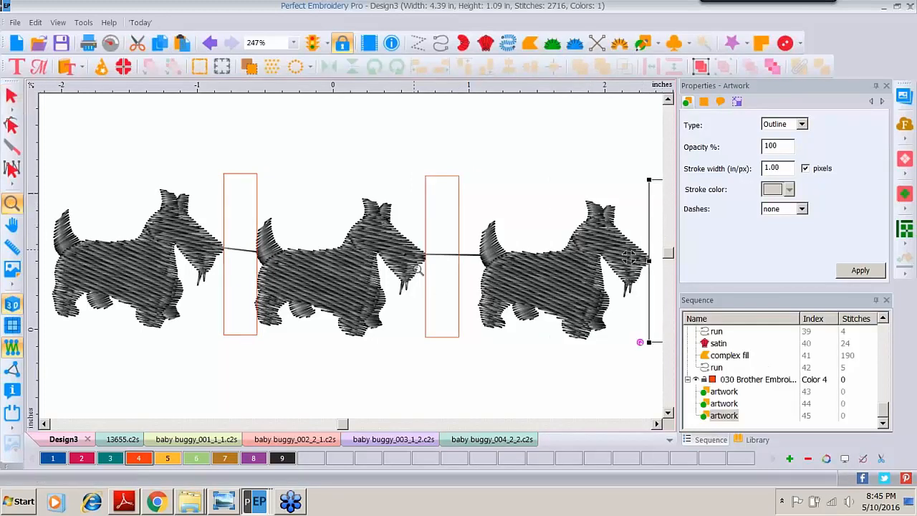
{"action": "left_click", "coordinate": [458, 261]}
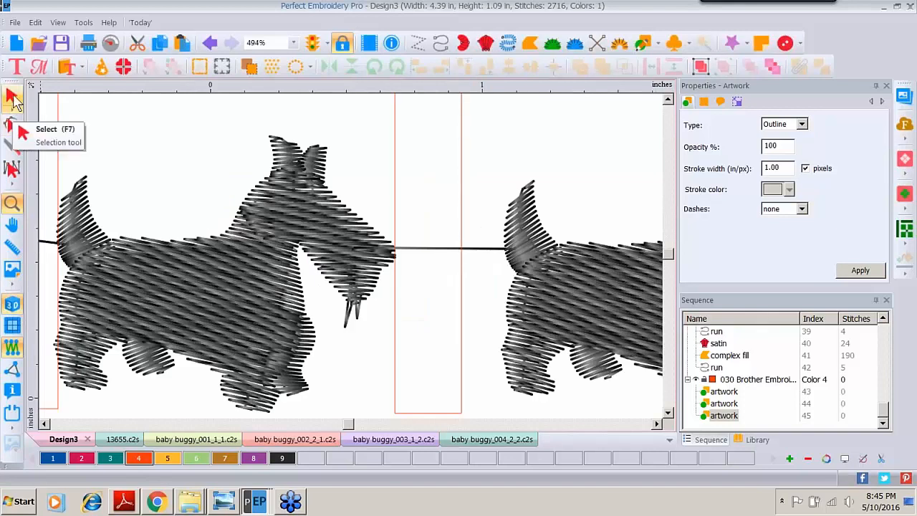
{"action": "left_click", "coordinate": [12, 96]}
{"action": "left_click", "coordinate": [415, 244]}
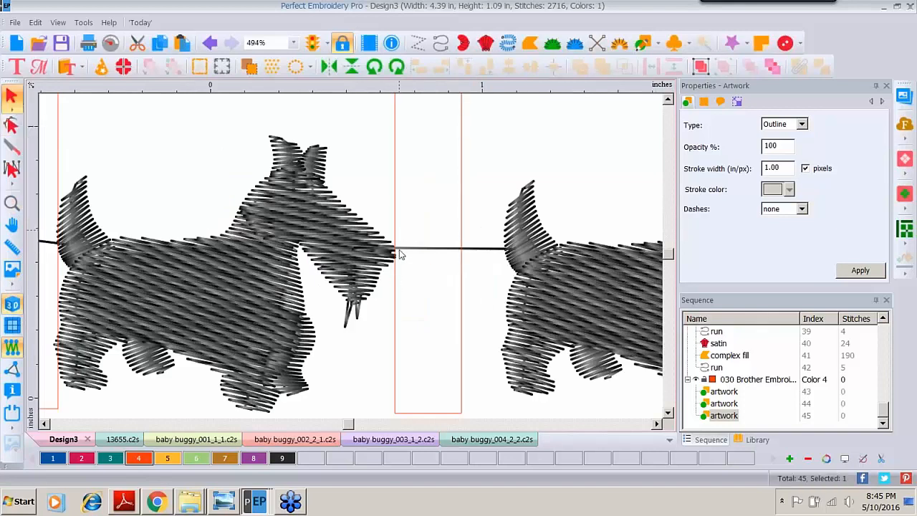
{"action": "left_click", "coordinate": [550, 276]}
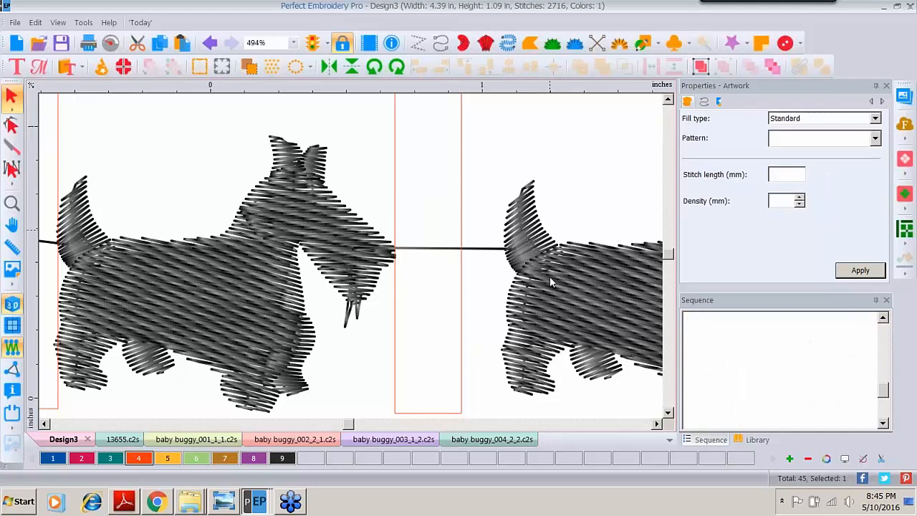
{"action": "left_click_drag", "start_coordinate": [548, 281], "coordinate": [507, 280]}
{"action": "left_click_drag", "start_coordinate": [557, 316], "coordinate": [557, 315]}
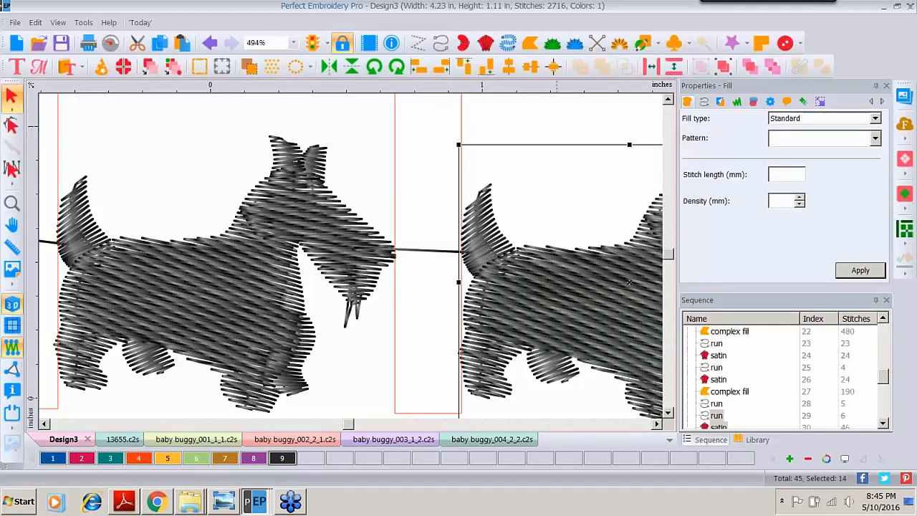
Move the last spacer rectangle back against the third dog's nose
{"action": "left_click", "coordinate": [657, 425]}
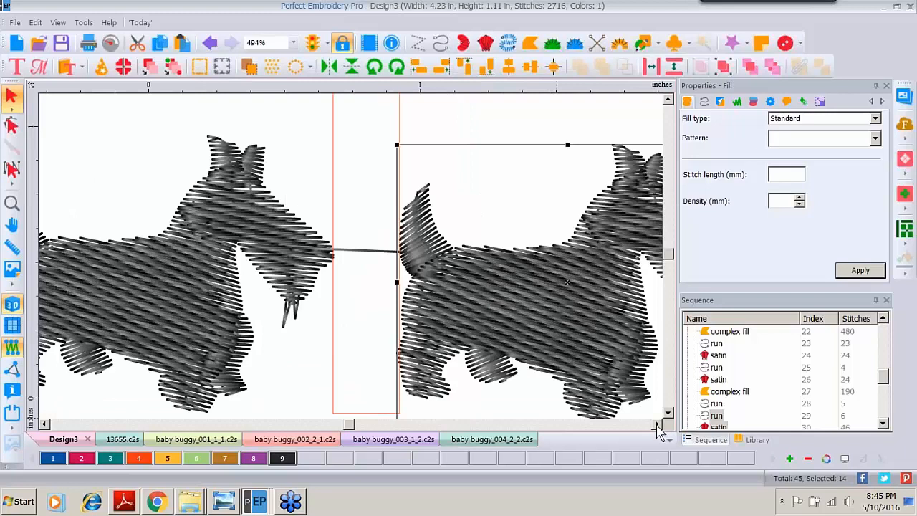
{"action": "left_click", "coordinate": [657, 425]}
{"action": "left_click", "coordinate": [657, 425]}
{"action": "left_click", "coordinate": [657, 424]}
{"action": "left_click", "coordinate": [588, 207]}
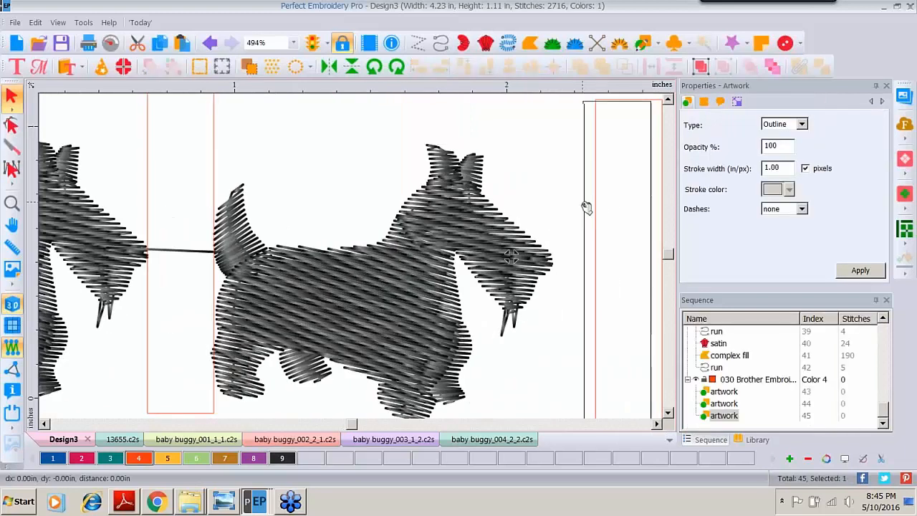
{"action": "left_click_drag", "start_coordinate": [588, 207], "coordinate": [556, 200]}
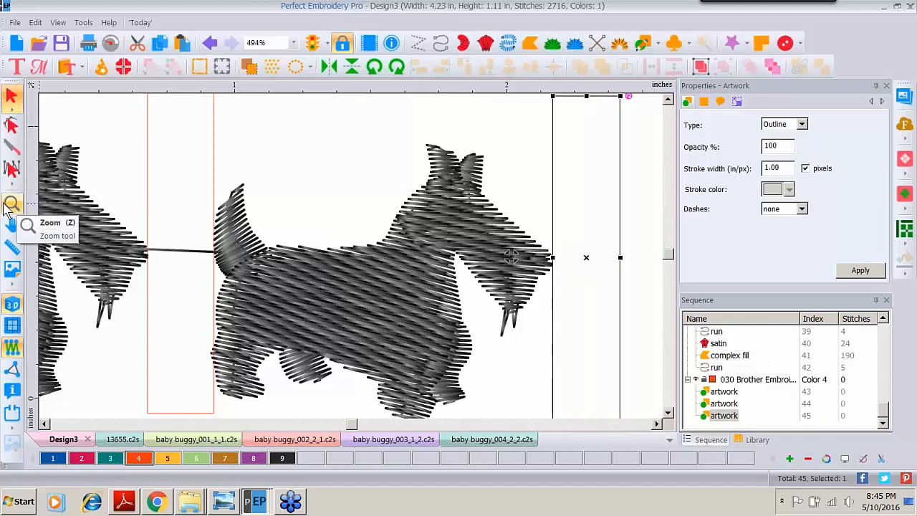
{"action": "double_click", "coordinate": [10, 205]}
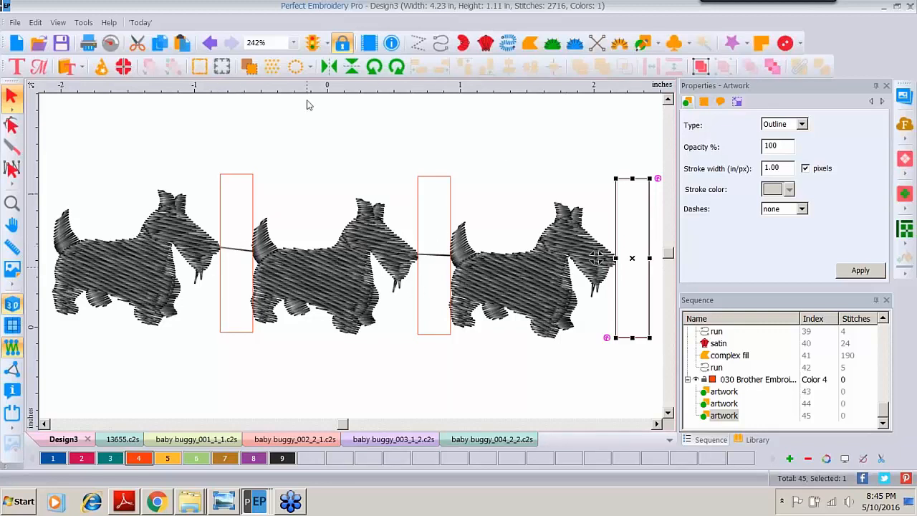
Top-align all three dogs and their spacer rectangles
{"action": "left_click", "coordinate": [293, 43]}
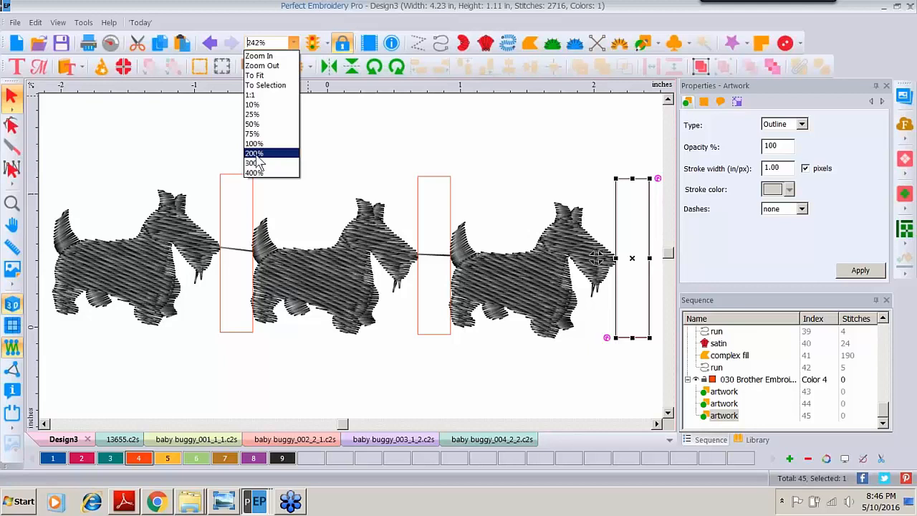
{"action": "left_click", "coordinate": [255, 154]}
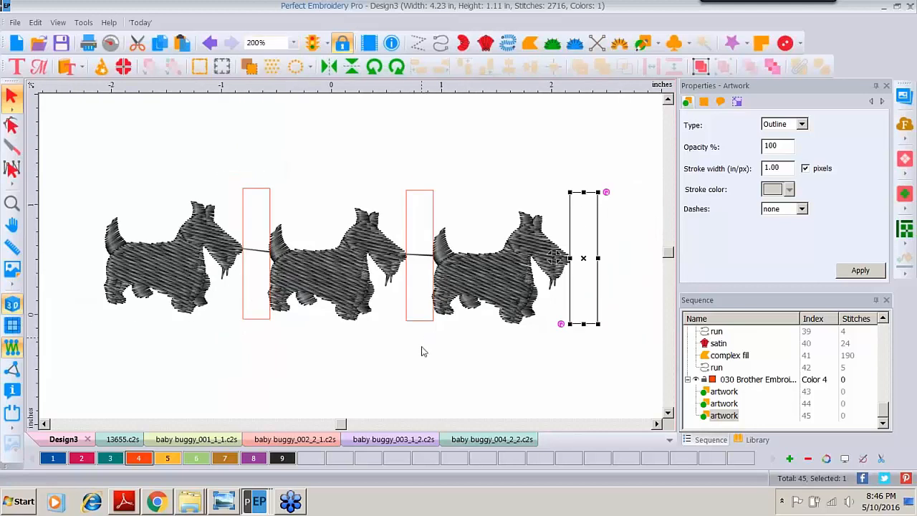
{"action": "left_click_drag", "start_coordinate": [67, 127], "coordinate": [629, 348]}
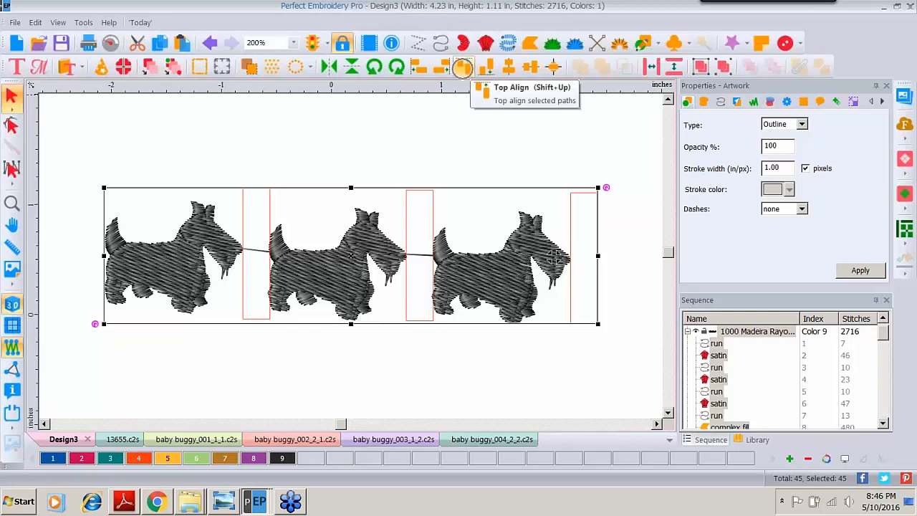
{"action": "left_click", "coordinate": [464, 72]}
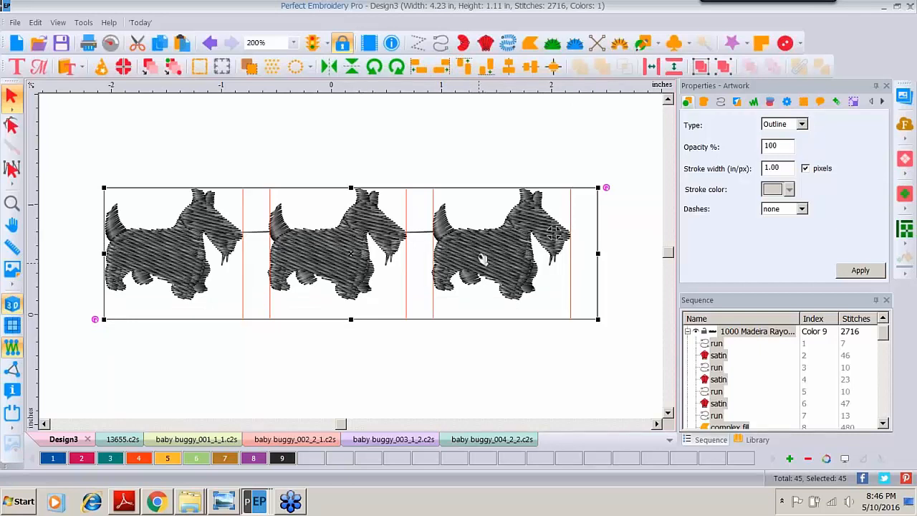
{"action": "left_click", "coordinate": [446, 133]}
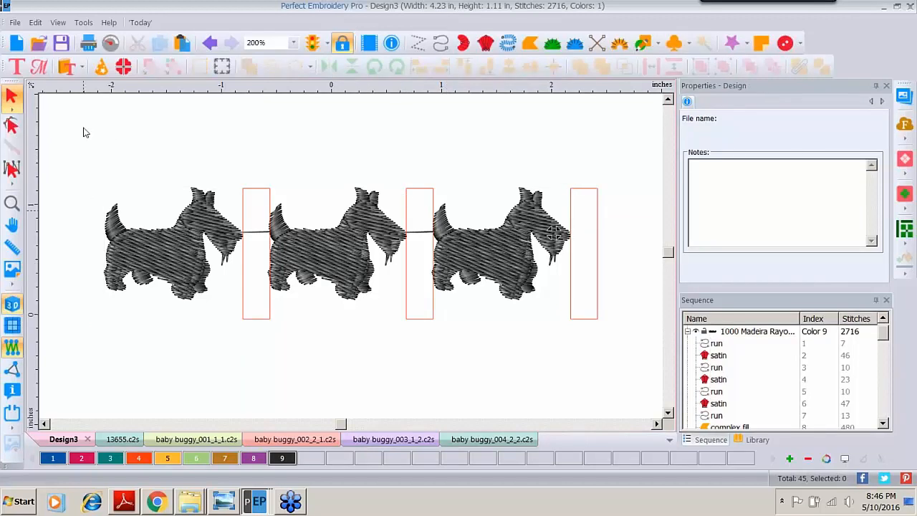
Center the origin on the row of dogs and spacer rectangles
{"action": "left_click_drag", "start_coordinate": [84, 126], "coordinate": [614, 339]}
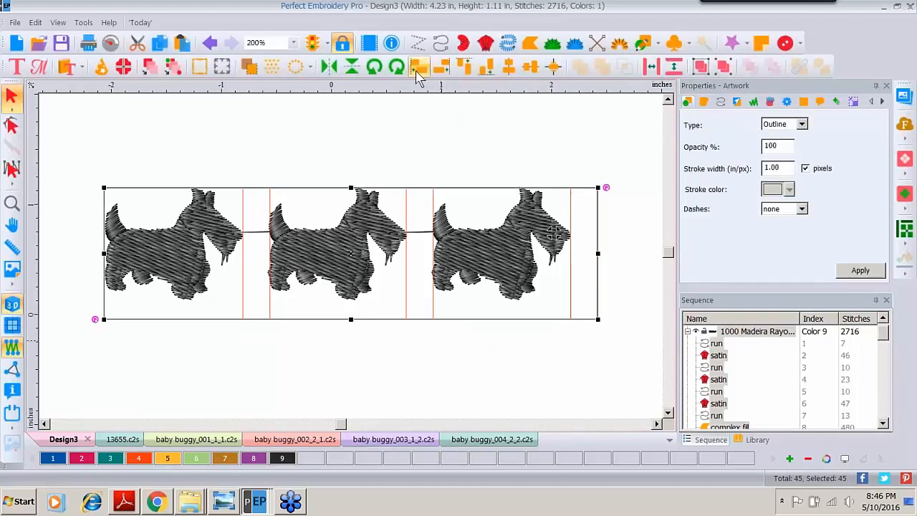
{"action": "right_click", "coordinate": [415, 88]}
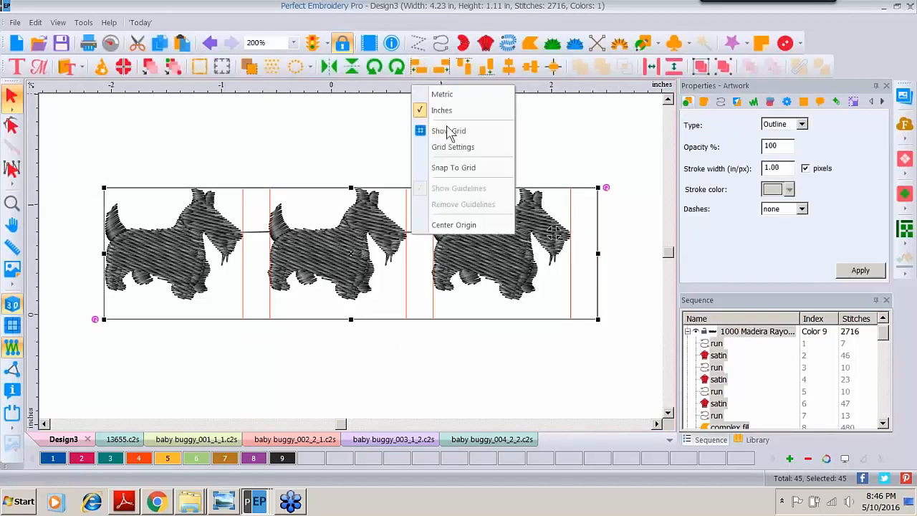
{"action": "left_click", "coordinate": [446, 225]}
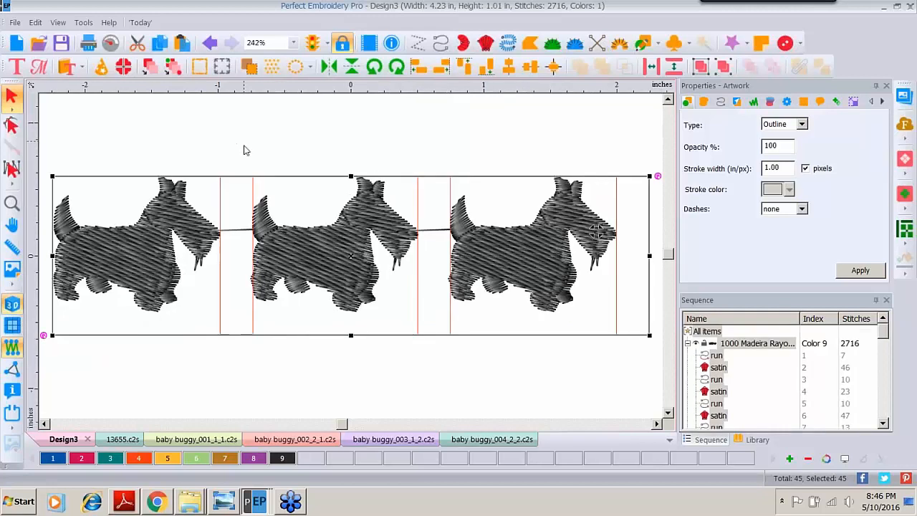
{"action": "left_click", "coordinate": [293, 42]}
{"action": "left_click", "coordinate": [270, 154]}
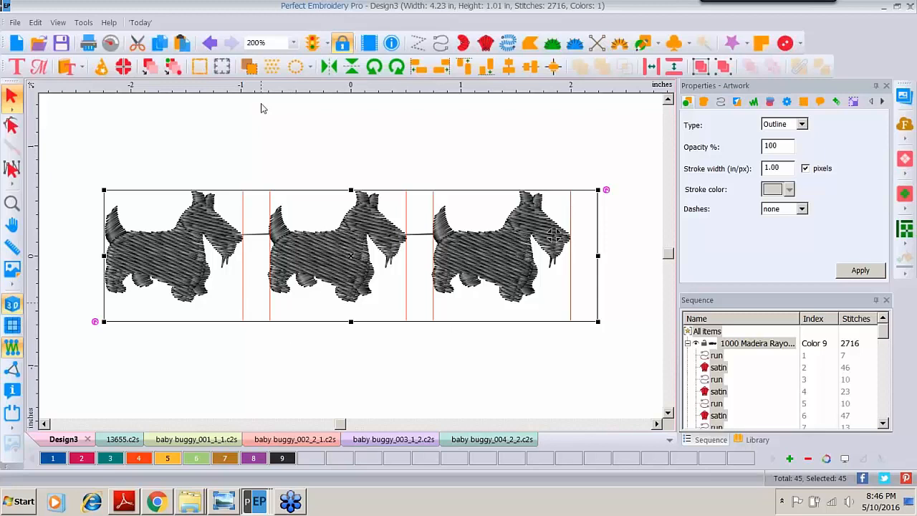
{"action": "left_click", "coordinate": [265, 134]}
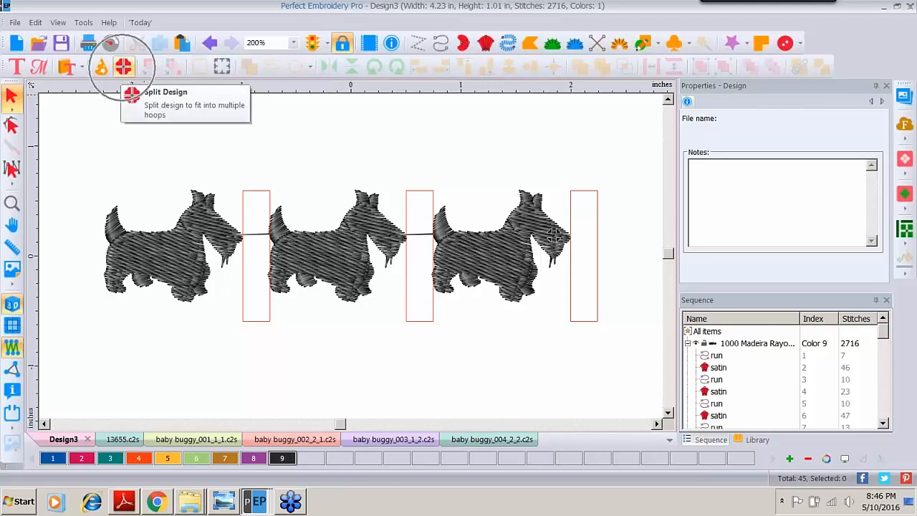
Add design placement marks at all four corners of the dog row
{"action": "left_click", "coordinate": [223, 68]}
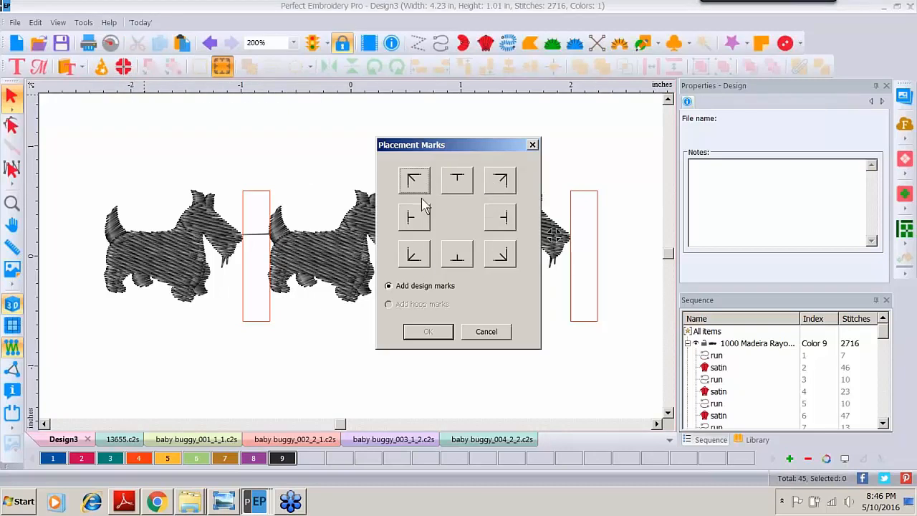
{"action": "left_click", "coordinate": [413, 184]}
{"action": "left_click", "coordinate": [501, 182]}
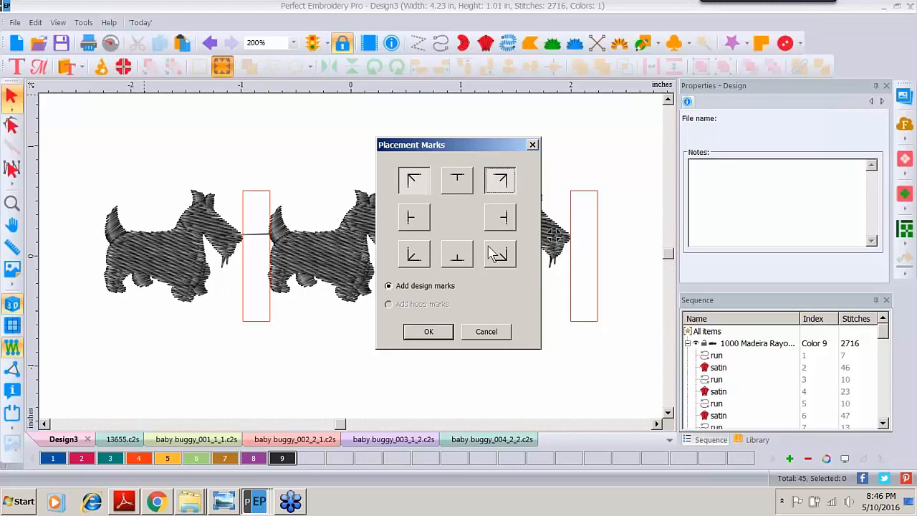
{"action": "left_click", "coordinate": [504, 257]}
{"action": "left_click", "coordinate": [413, 257]}
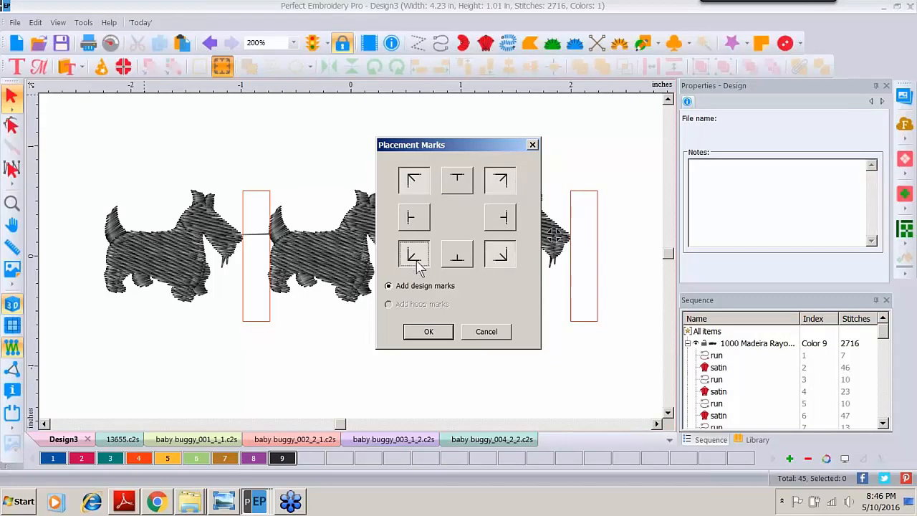
{"action": "left_click", "coordinate": [428, 334]}
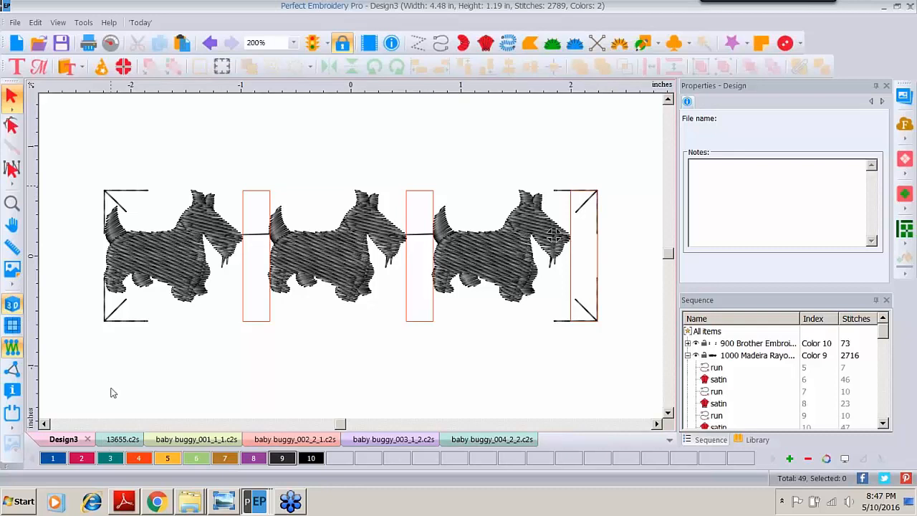
Move the two upper corner placement marks up about 0.2 in, clear of the dogs
{"action": "left_click", "coordinate": [141, 197]}
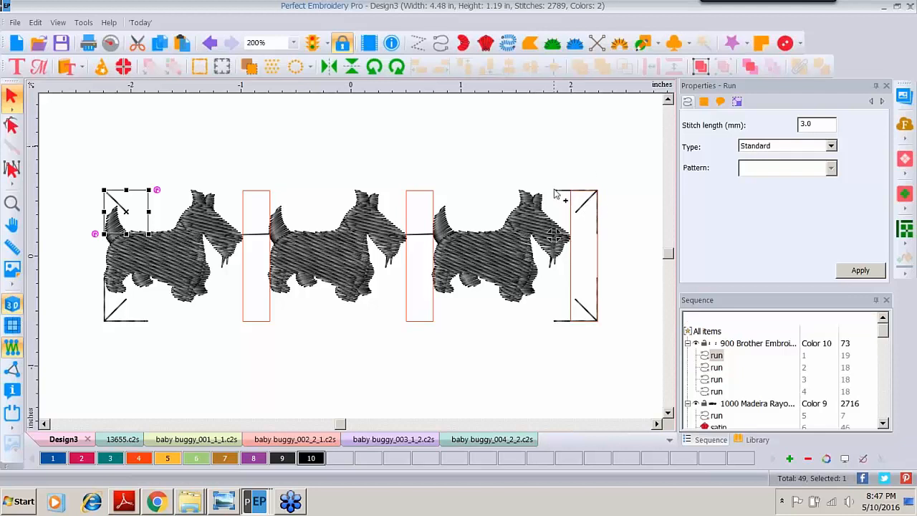
{"action": "left_click", "coordinate": [556, 193], "text": "shift"}
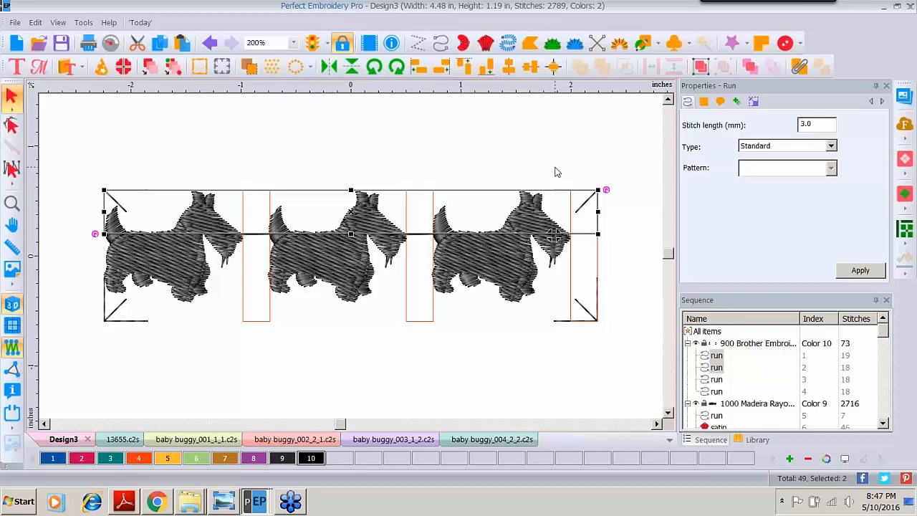
{"action": "key", "text": "Up"}
{"action": "key", "text": "Up"}
{"action": "key", "text": "Up"}
{"action": "key", "text": "Up"}
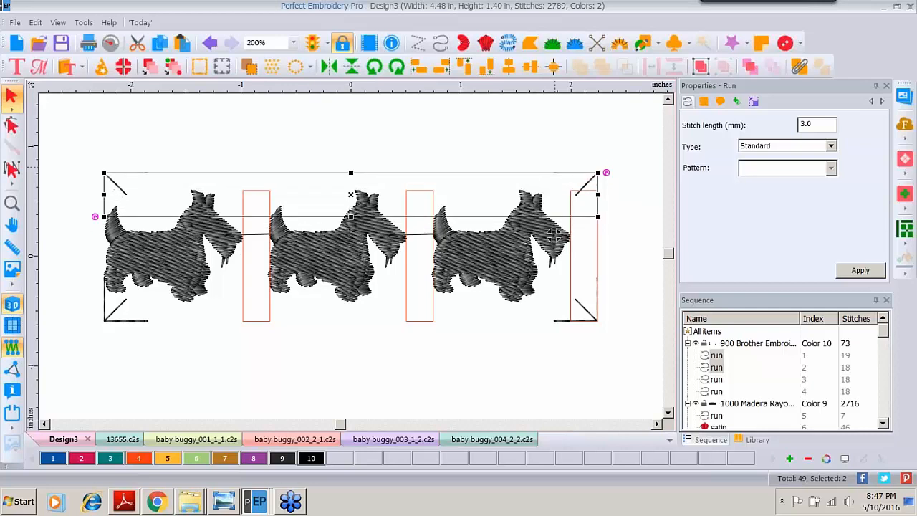
{"action": "left_click", "coordinate": [423, 126]}
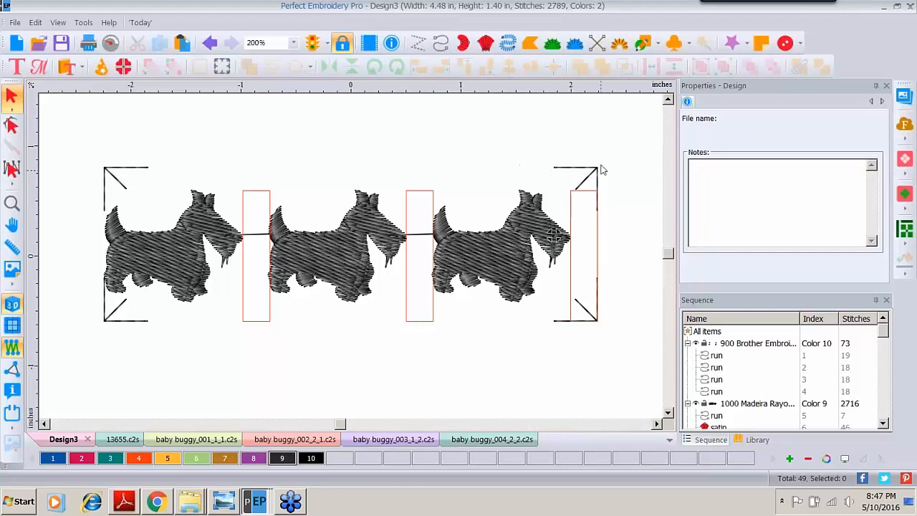
Recolor the two placement marks at the right end of the dog row to crimson color 2
{"action": "left_click", "coordinate": [555, 170]}
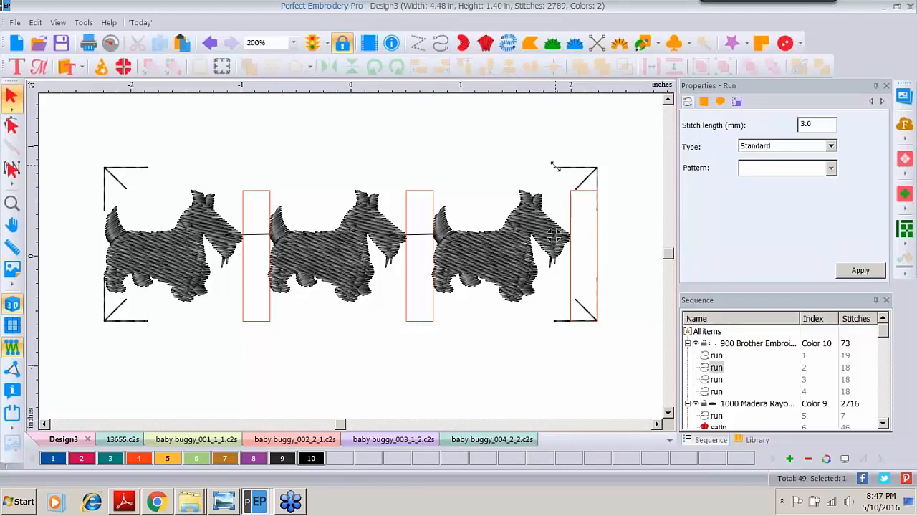
{"action": "left_click", "coordinate": [558, 323], "text": "shift"}
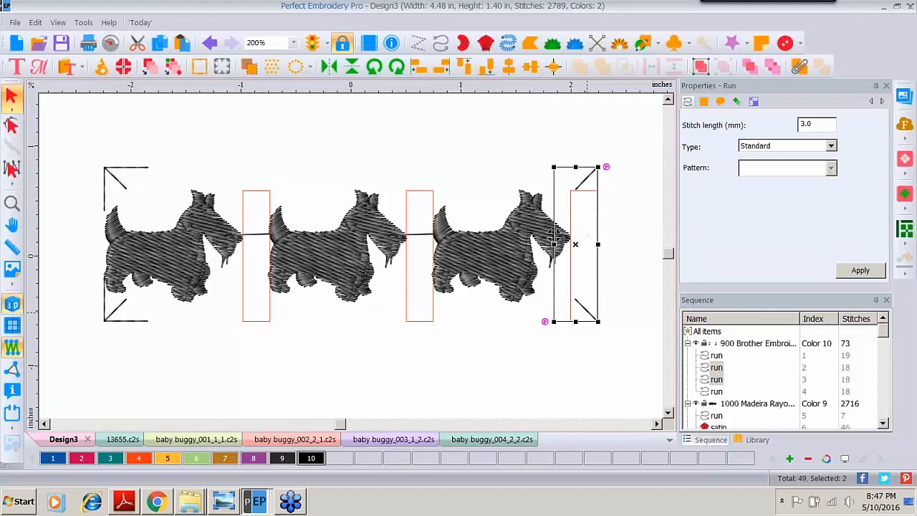
{"action": "left_click", "coordinate": [82, 461]}
{"action": "left_click", "coordinate": [491, 139]}
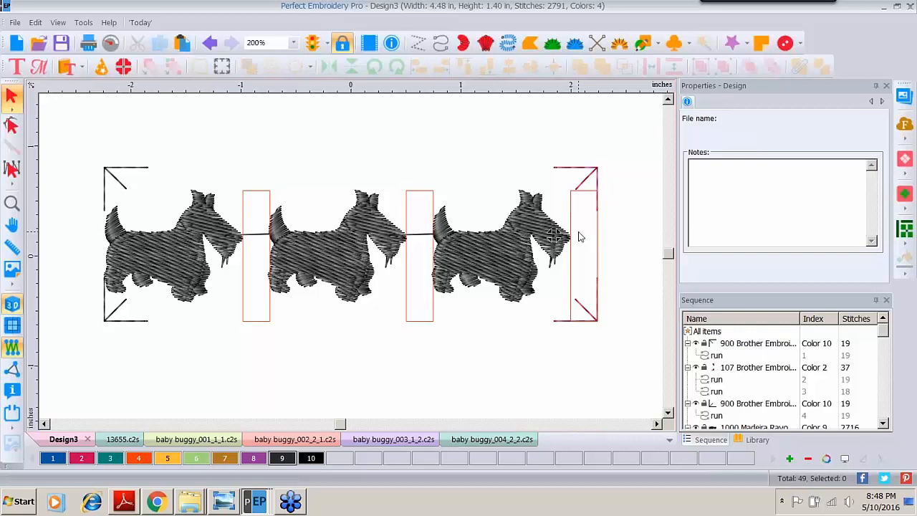
Move the crimson placement marks to the end of the sewing sequence, after the dogs and artwork rectangles
{"action": "left_click", "coordinate": [725, 371]}
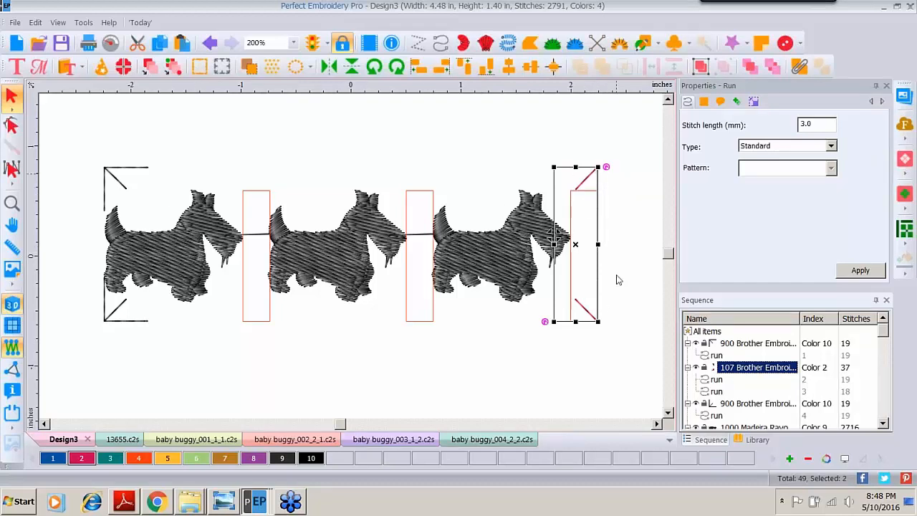
{"action": "left_click", "coordinate": [761, 65]}
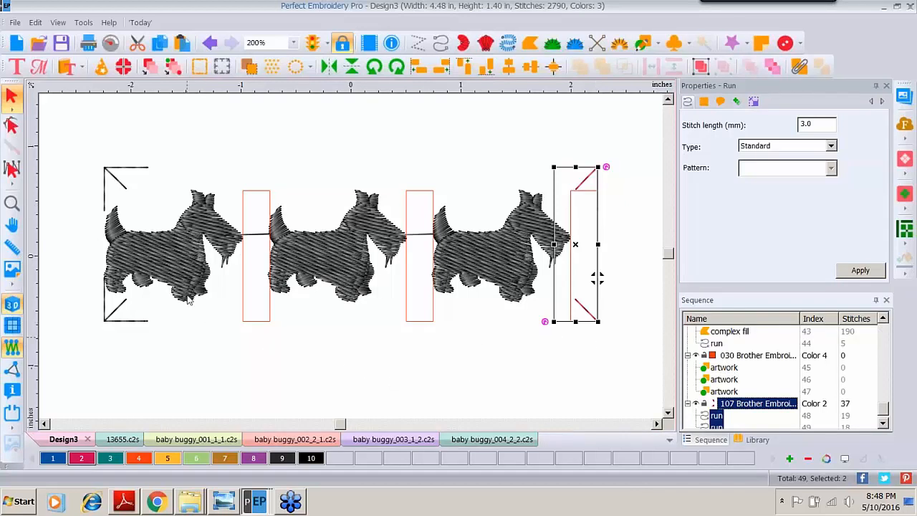
{"action": "left_click", "coordinate": [405, 362]}
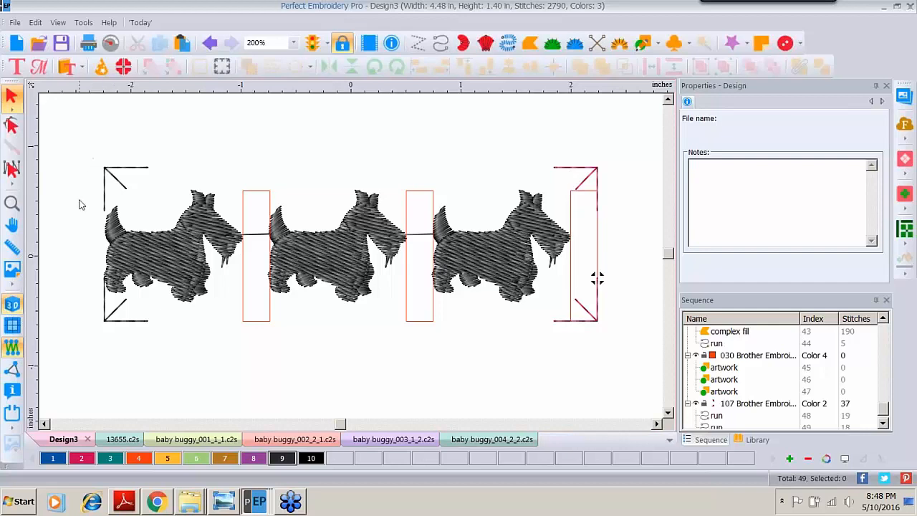
Save the whole dog row design as scottie border 2 in the 0 May Split Designs folder in C2S format
{"action": "mouse_move", "coordinate": [64, 130]}
{"action": "left_mouse_down"}
{"action": "mouse_move", "coordinate": [93, 277]}
{"action": "mouse_move", "coordinate": [297, 359]}
{"action": "mouse_move", "coordinate": [631, 346]}
{"action": "left_mouse_up"}
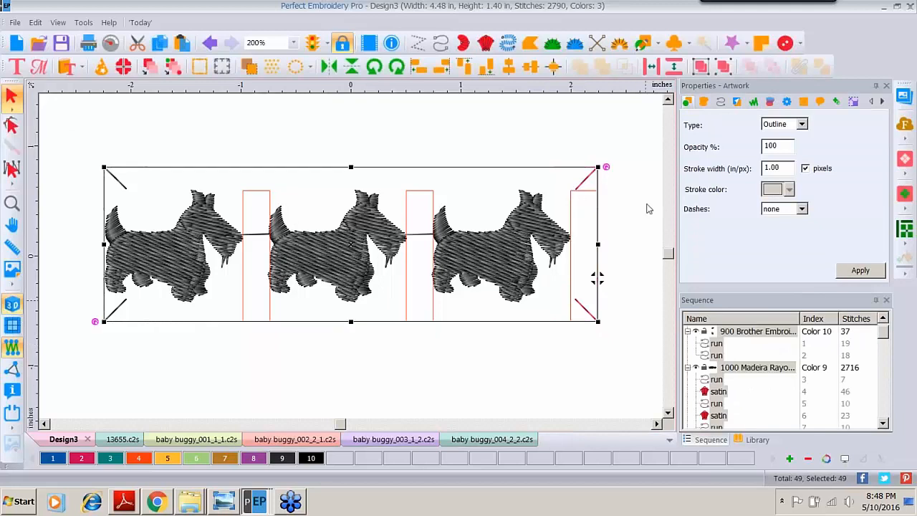
{"action": "left_click", "coordinate": [15, 22]}
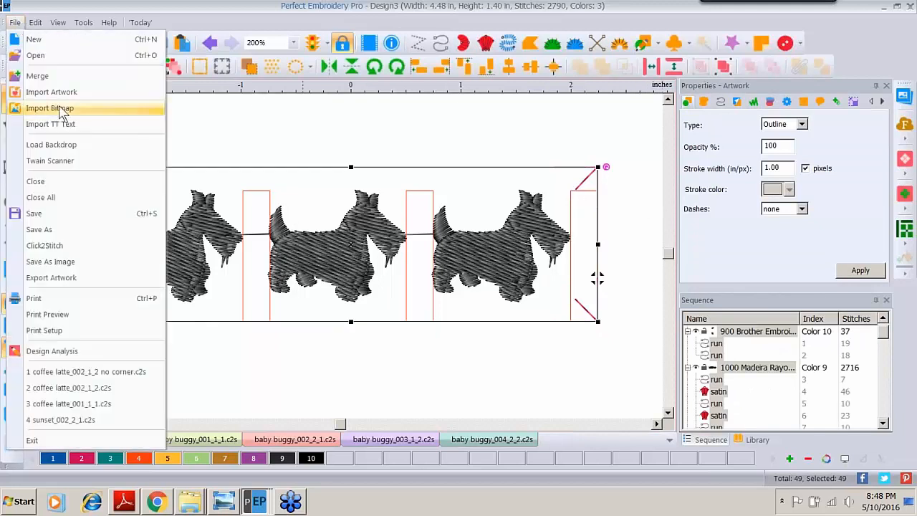
{"action": "left_click", "coordinate": [42, 231]}
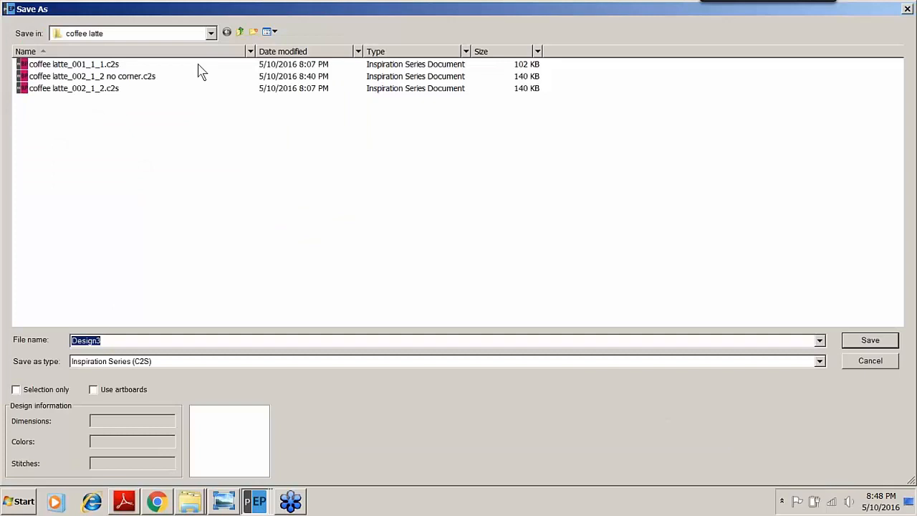
{"action": "left_click", "coordinate": [241, 32]}
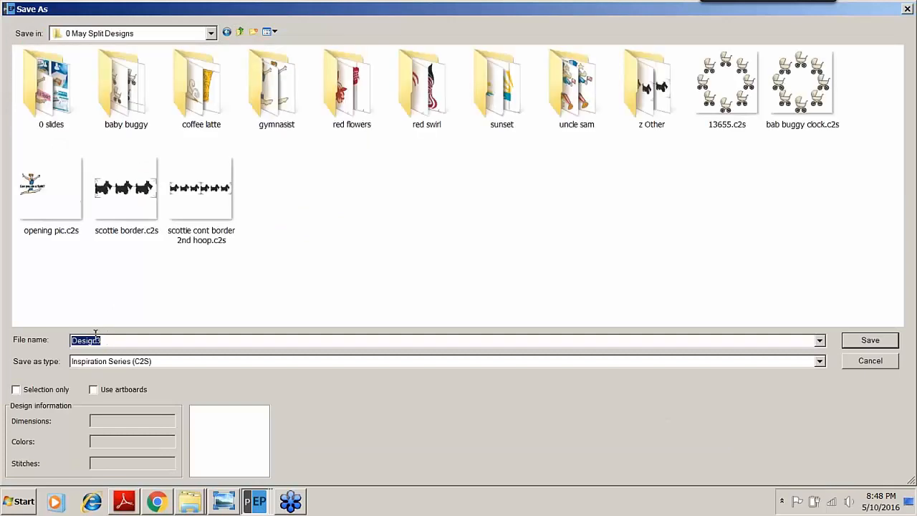
{"action": "type", "text": "scot"}
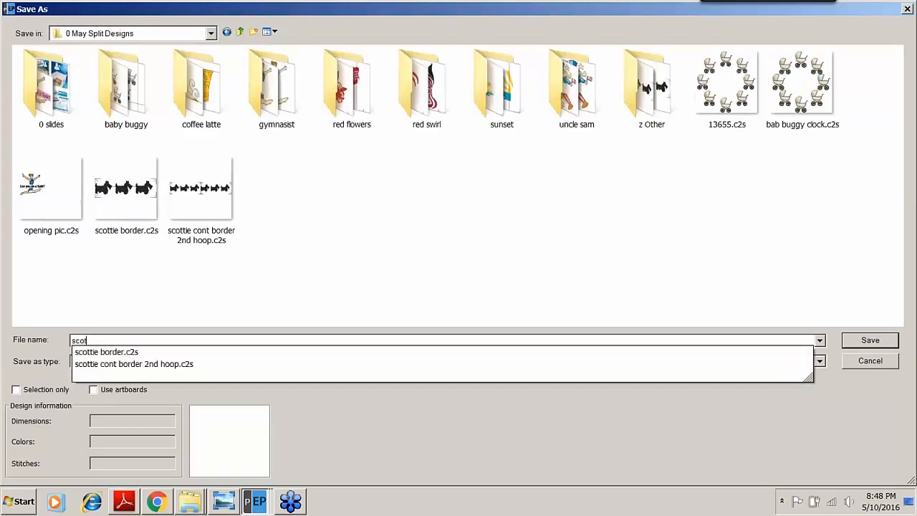
{"action": "type", "text": "tie border 2"}
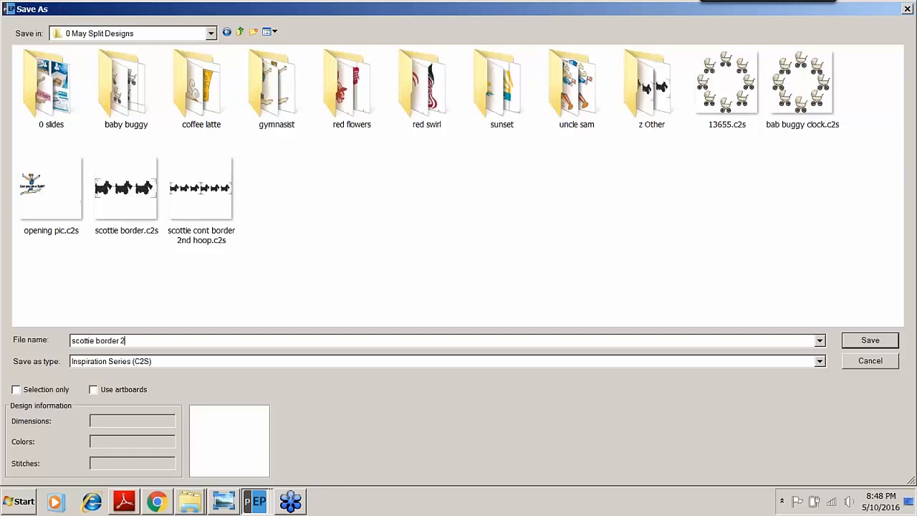
{"action": "key", "text": "Return"}
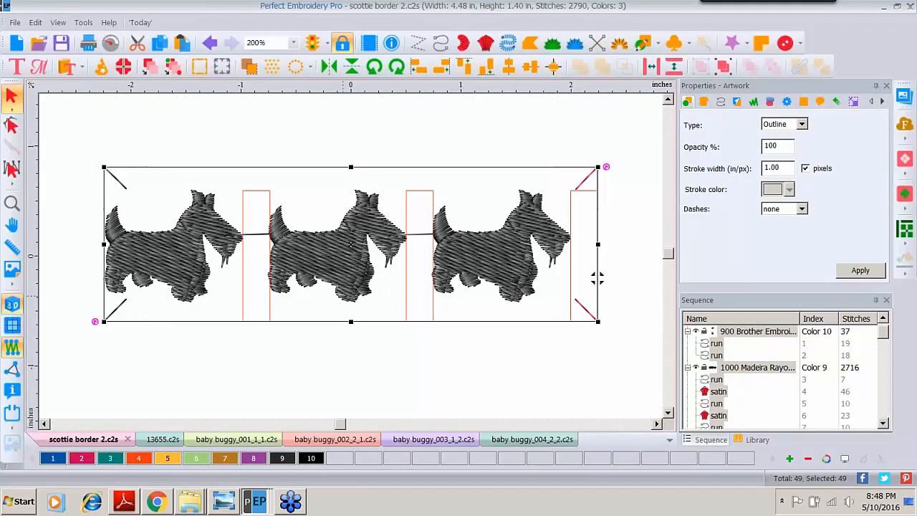
Save a stitch-file copy of scottie border 2 in Baby Lock/Brother/Bernina PES v5 format
{"action": "left_click", "coordinate": [14, 23]}
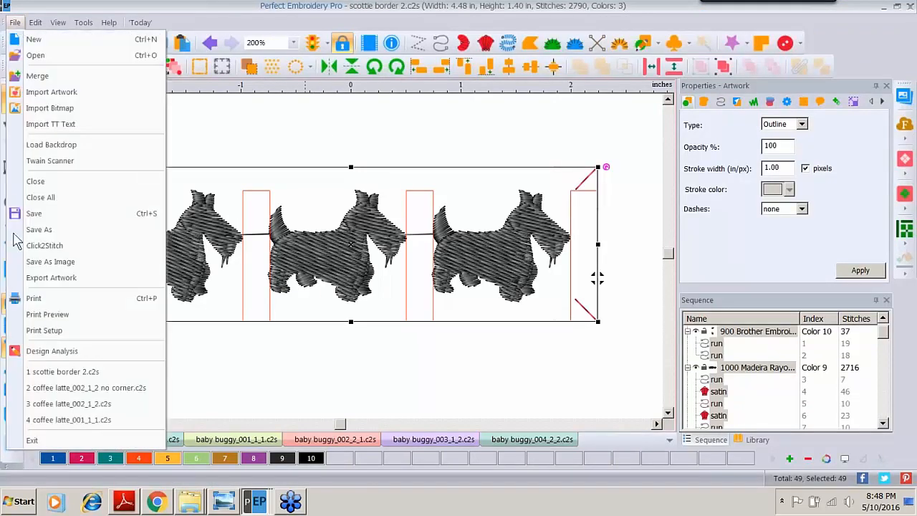
{"action": "left_click", "coordinate": [36, 230]}
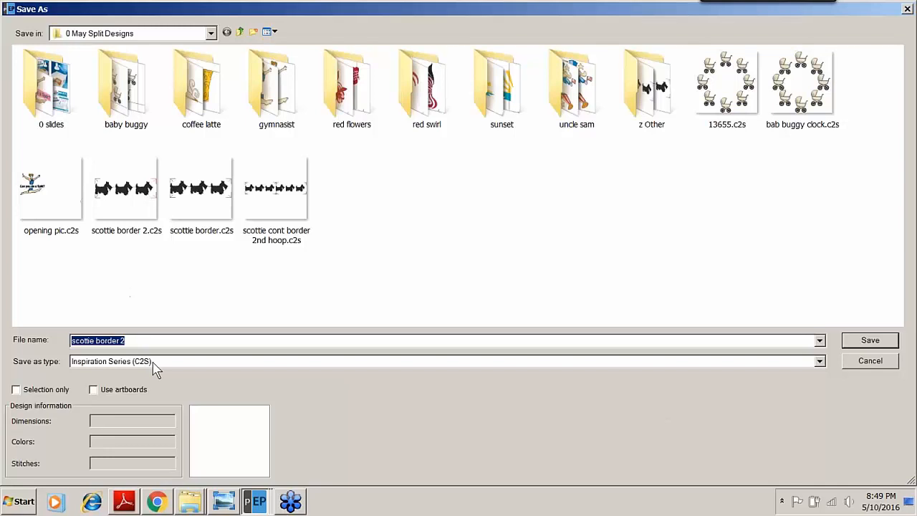
{"action": "left_click", "coordinate": [153, 362]}
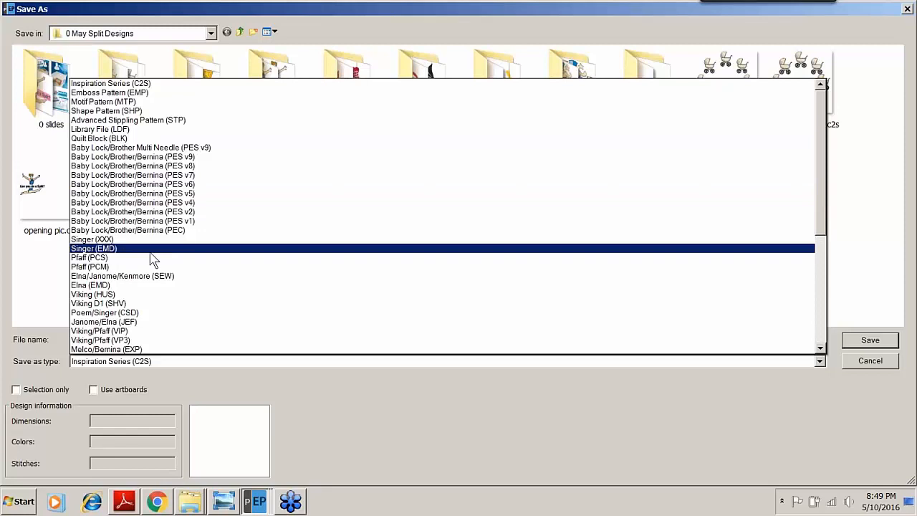
{"action": "left_click", "coordinate": [204, 195]}
{"action": "left_click", "coordinate": [869, 341]}
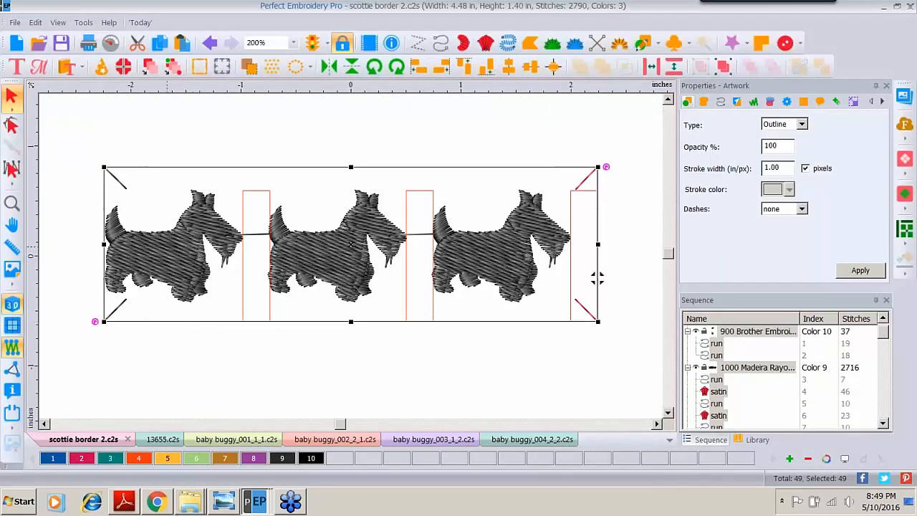
Switch to Windows Photo Viewer and examine the photos of hoop alignment and needle positioning at the stitched corner marks
{"action": "left_click", "coordinate": [227, 508]}
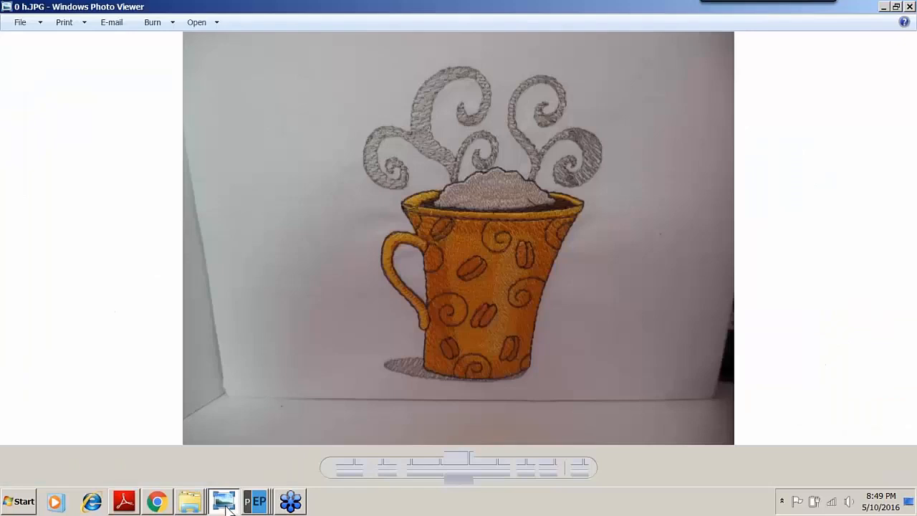
{"action": "left_click", "coordinate": [492, 468]}
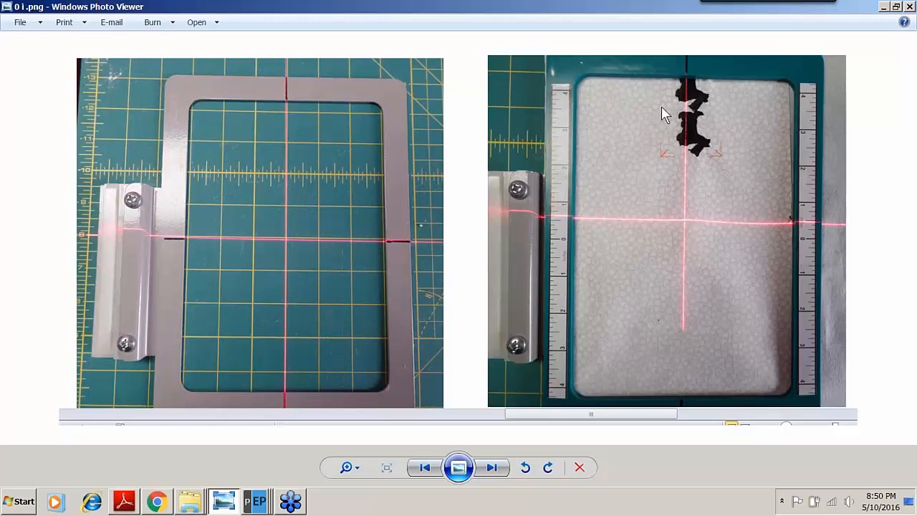
{"action": "left_click", "coordinate": [491, 468]}
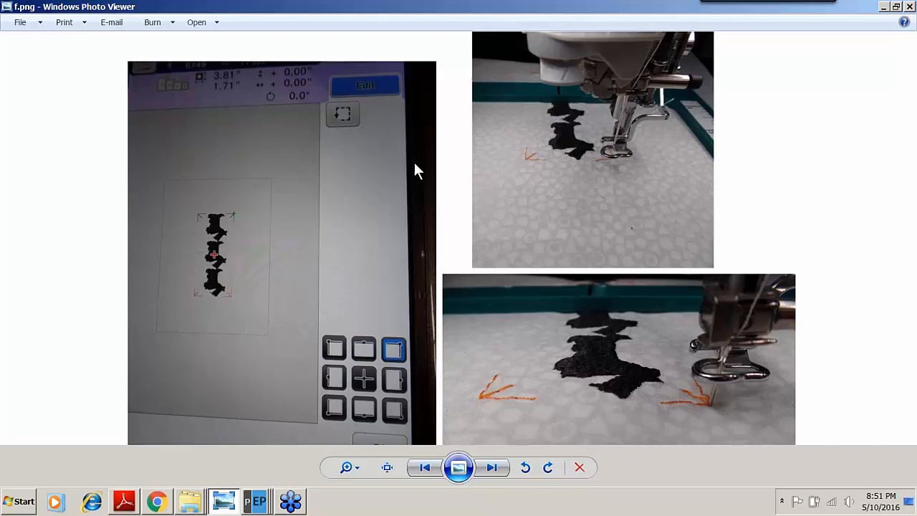
{"action": "key", "text": "ctrl"}
{"action": "left_click", "coordinate": [491, 468]}
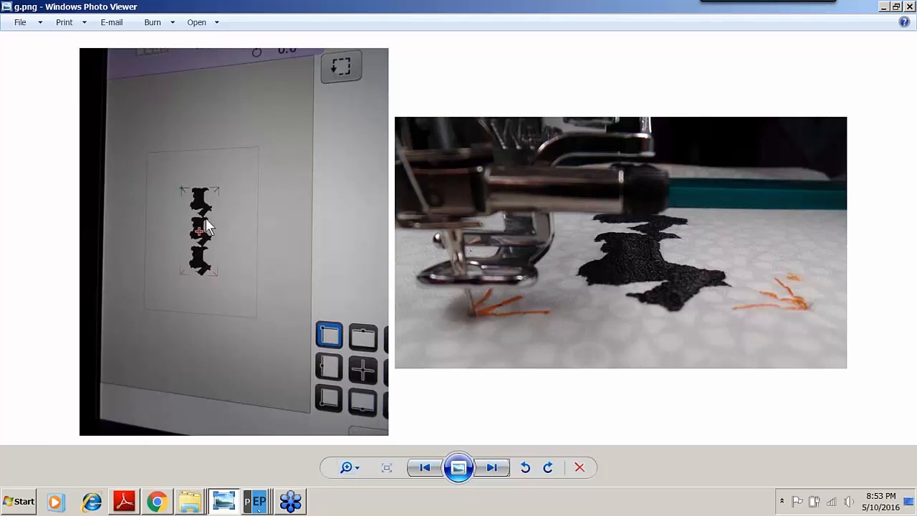
{"action": "left_click", "coordinate": [425, 467]}
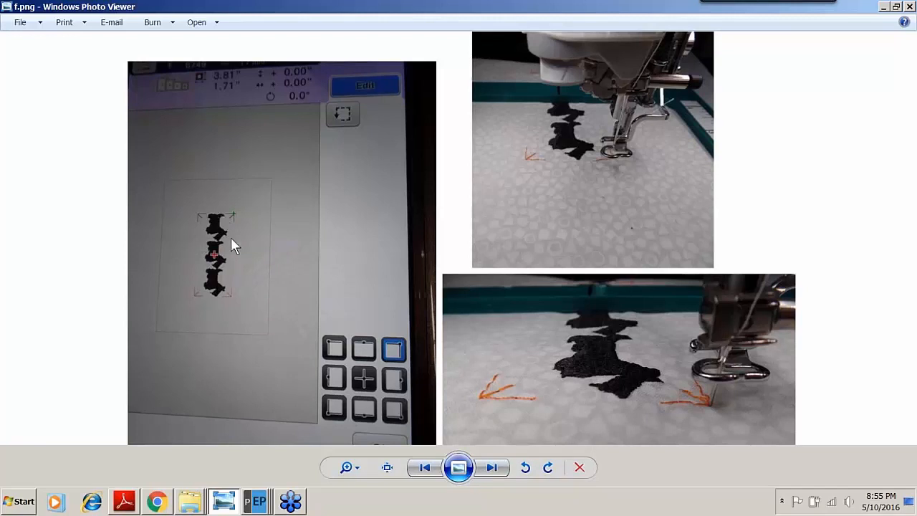
Compare the corner marks of scottie border 2 in Perfect Embroidery Pro with the machine screen and needle photos in f.png
{"action": "left_click", "coordinate": [255, 501]}
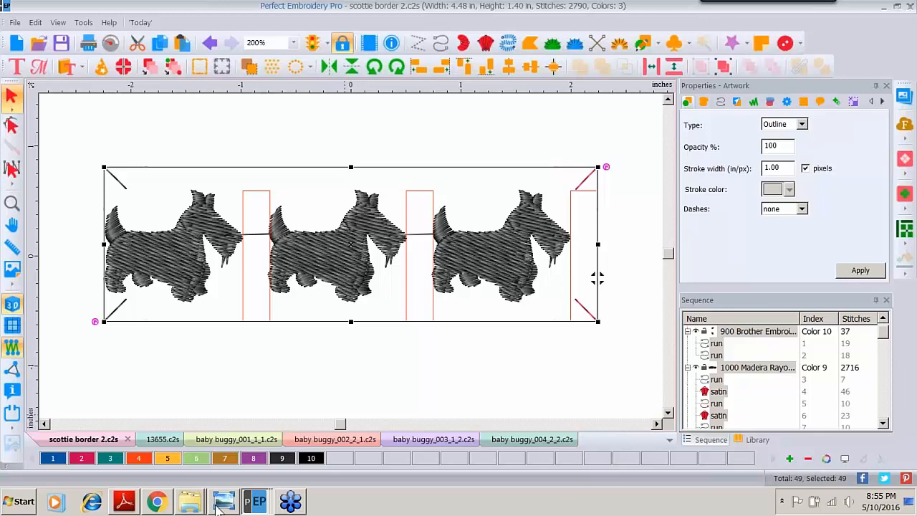
{"action": "mouse_move", "coordinate": [225, 506]}
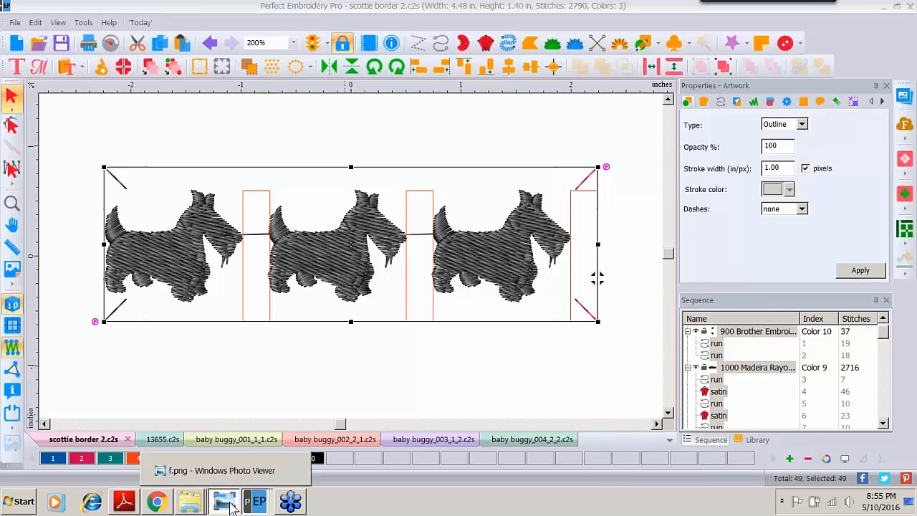
{"action": "left_click", "coordinate": [222, 470]}
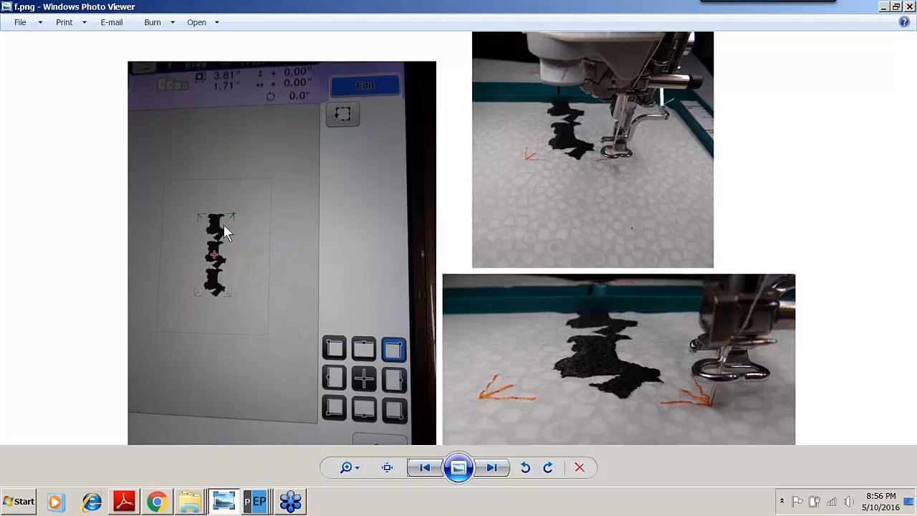
{"action": "left_click", "coordinate": [256, 502]}
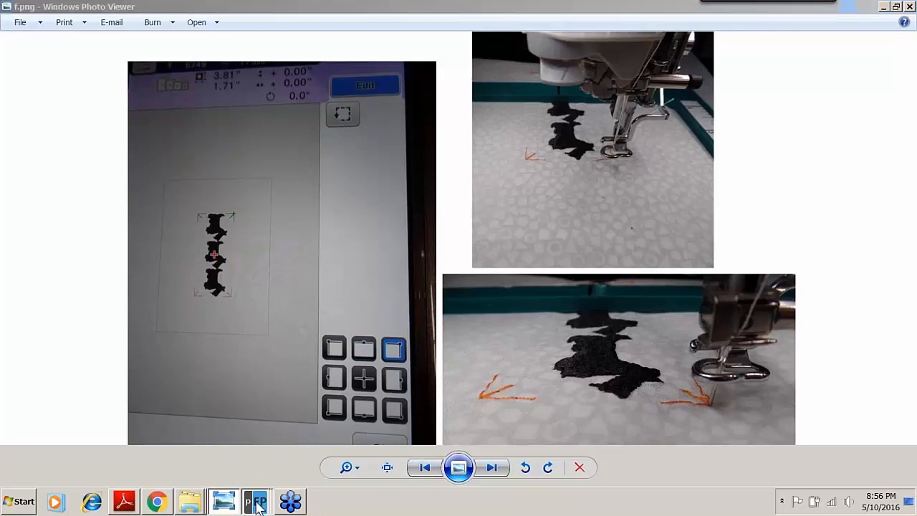
{"action": "left_click", "coordinate": [258, 370]}
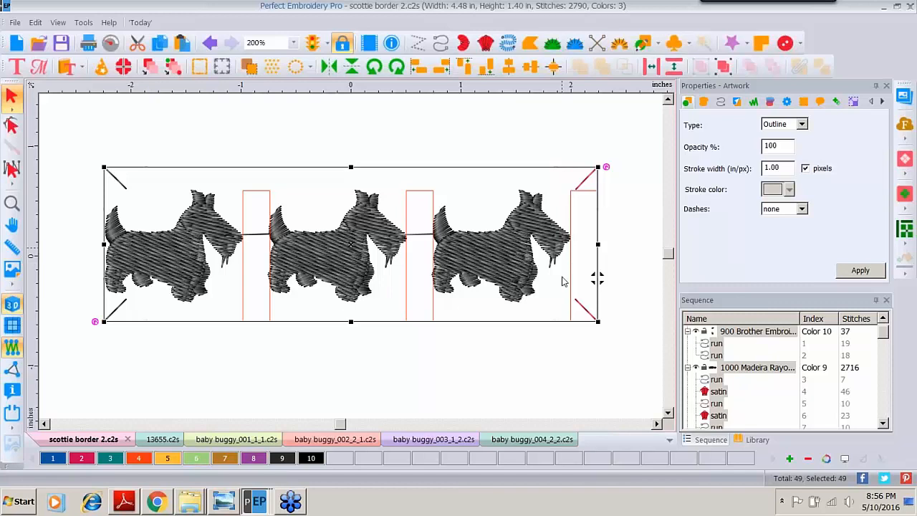
{"action": "left_click", "coordinate": [223, 503]}
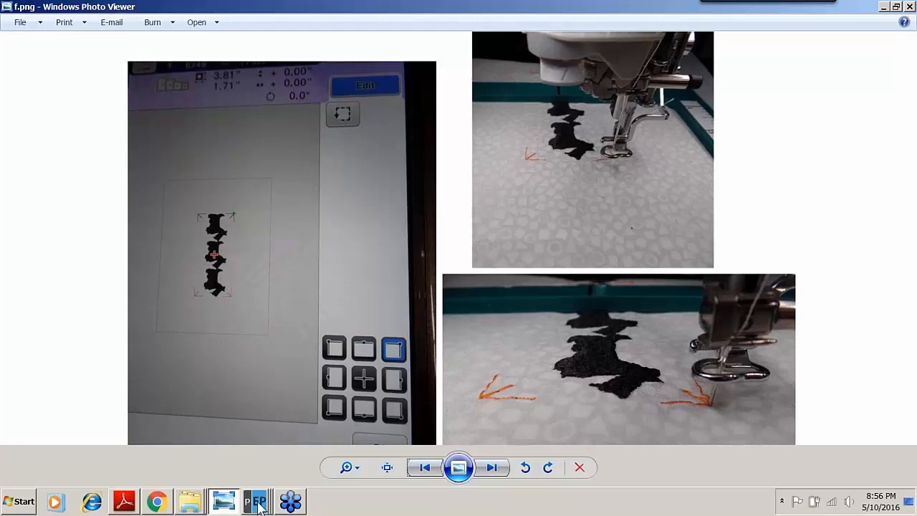
{"action": "mouse_move", "coordinate": [257, 502]}
{"action": "left_click", "coordinate": [252, 371]}
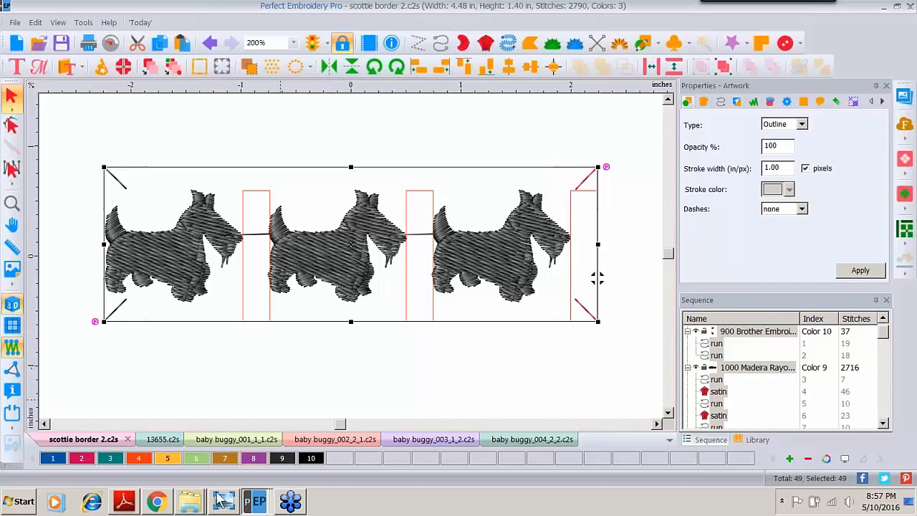
{"action": "left_click", "coordinate": [568, 135]}
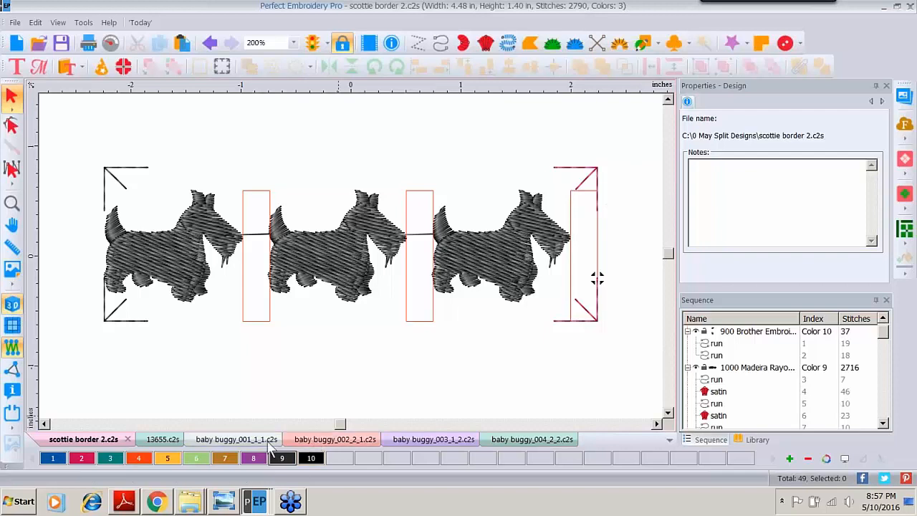
Assign the BabyLock-Brother 200x200 hoop to the baby buggy_002_2_1.c2s design
{"action": "left_click", "coordinate": [237, 440]}
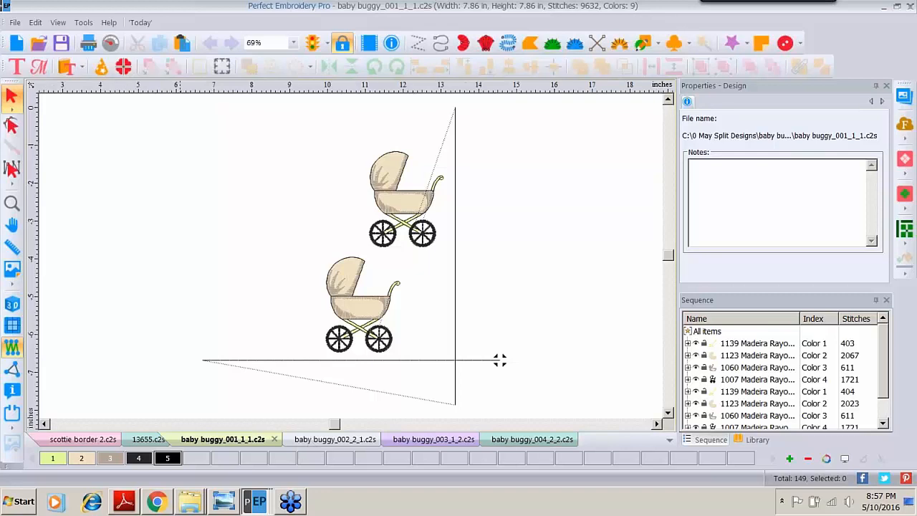
{"action": "left_click", "coordinate": [335, 440]}
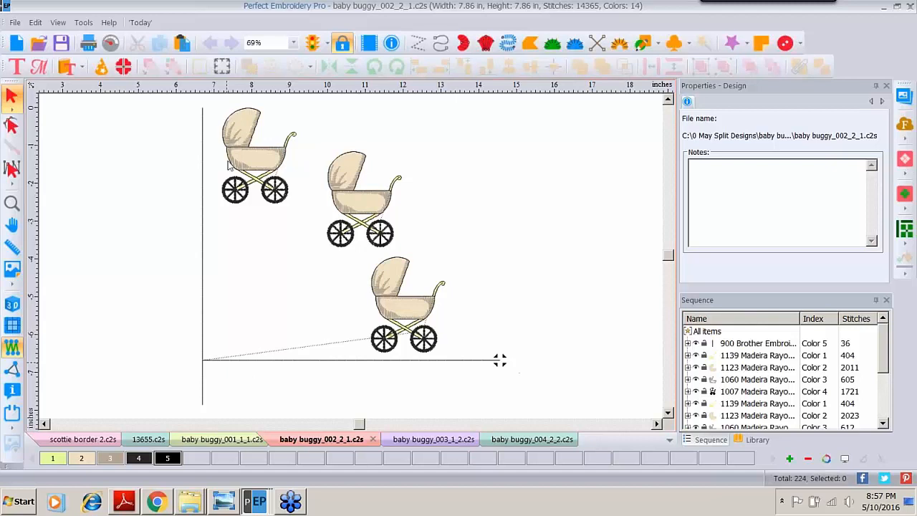
{"action": "left_click", "coordinate": [11, 412]}
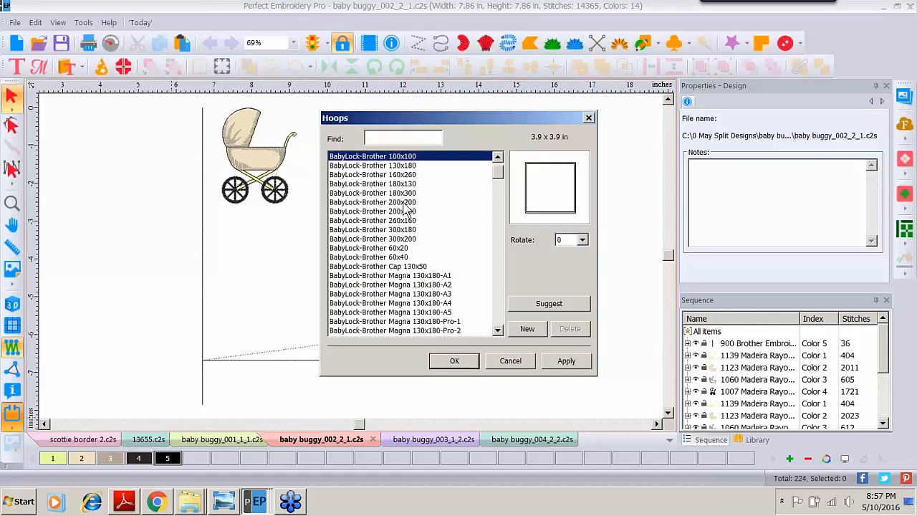
{"action": "left_click", "coordinate": [406, 193]}
{"action": "left_click", "coordinate": [400, 203]}
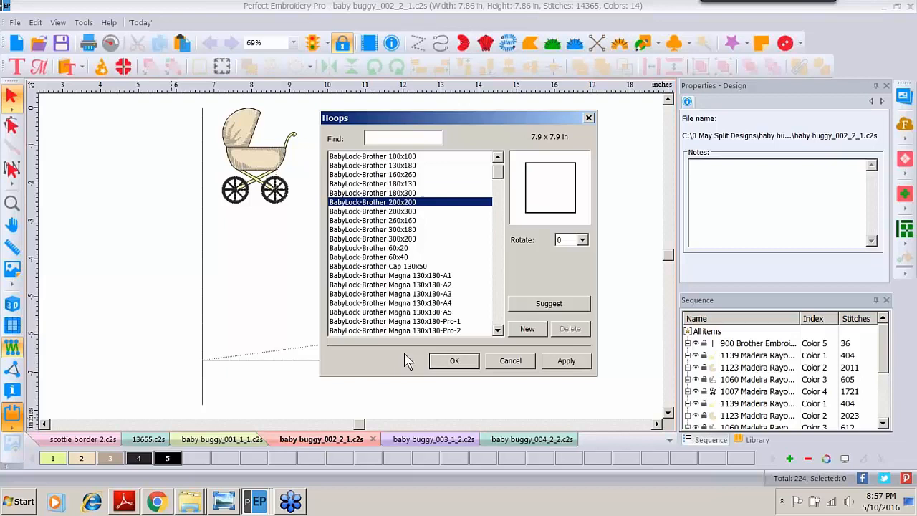
{"action": "left_click", "coordinate": [469, 366]}
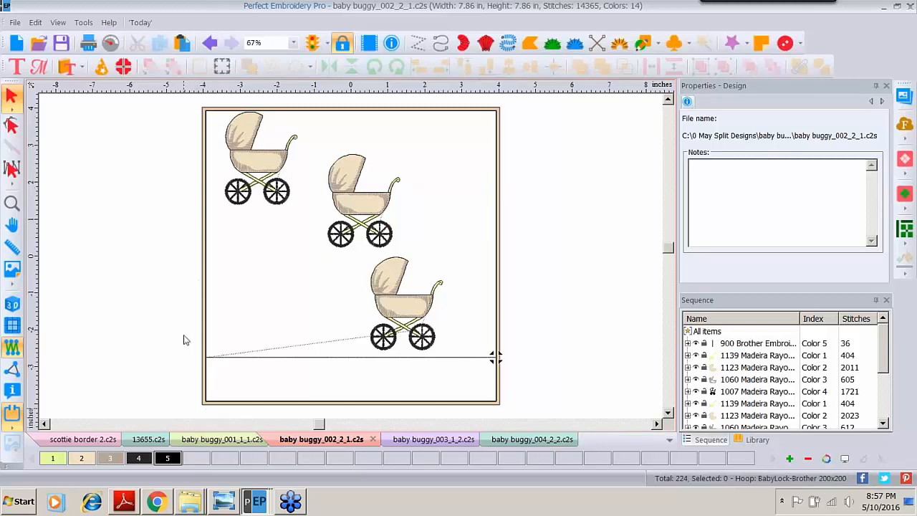
Hide the hoop outline and add a left-centre design placement mark to the baby buggy_002_2_1 design
{"action": "left_click", "coordinate": [13, 414]}
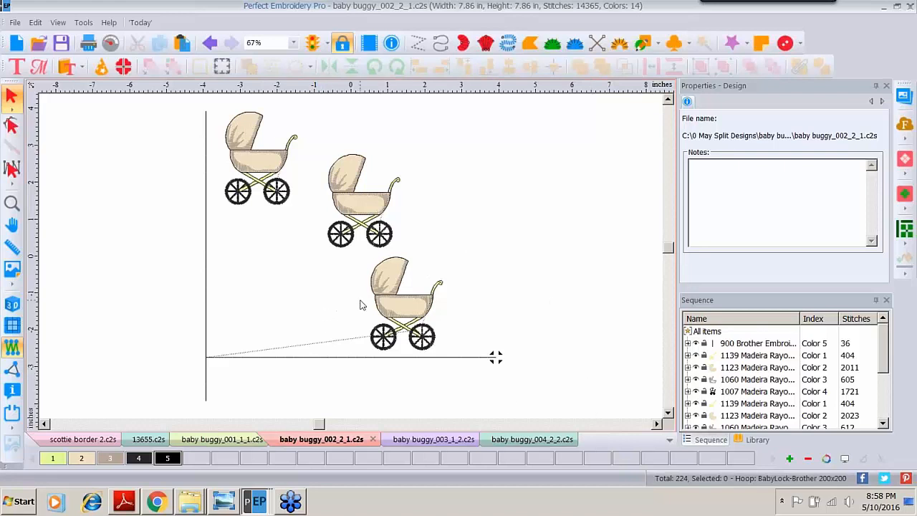
{"action": "left_click", "coordinate": [221, 69]}
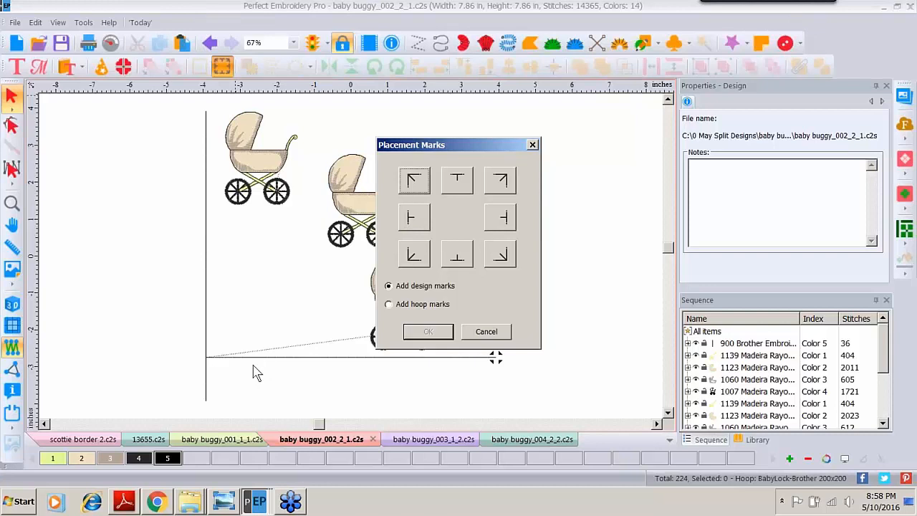
{"action": "left_click", "coordinate": [413, 219]}
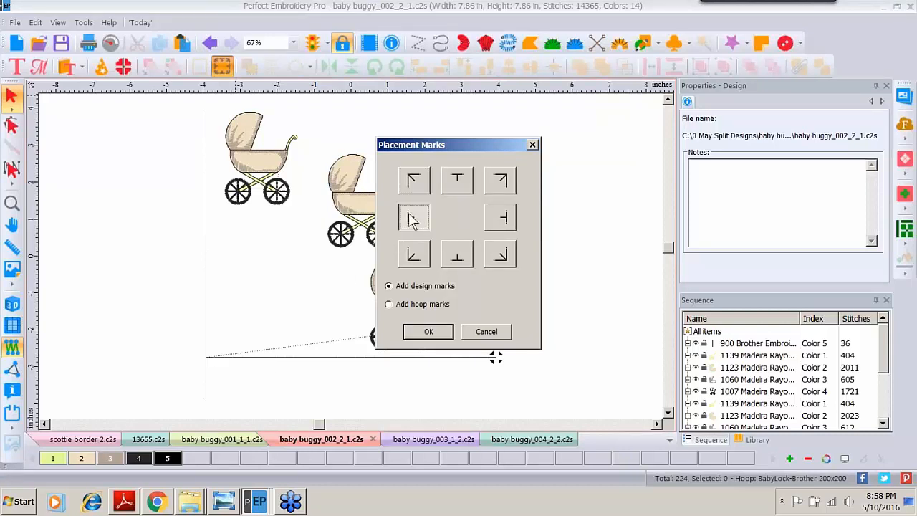
{"action": "left_click", "coordinate": [428, 331]}
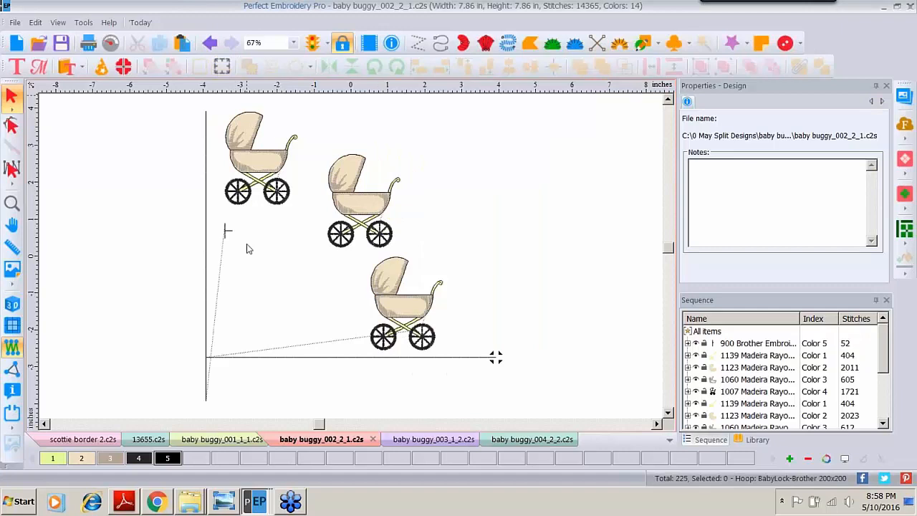
Add a sixth thread color, Brother Embroidery 800 Red, to the design palette and apply it to the new placement mark
{"action": "left_click", "coordinate": [226, 235]}
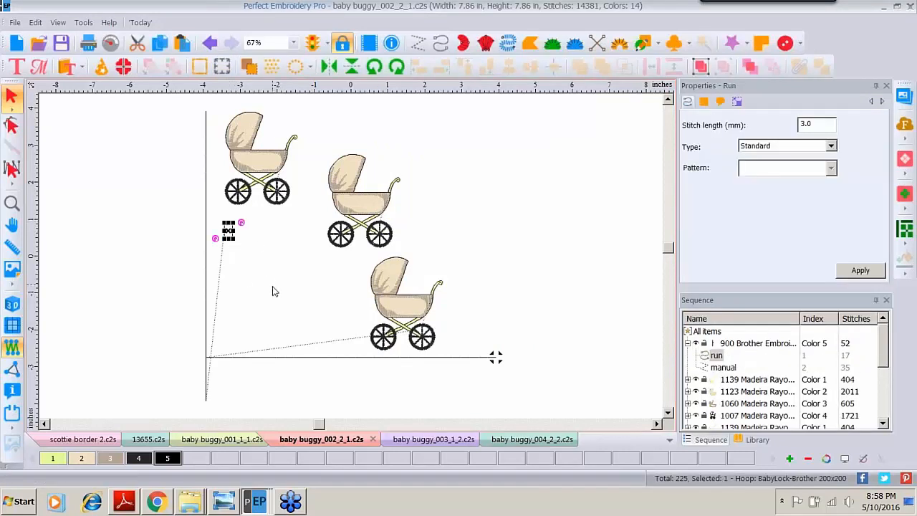
{"action": "left_click", "coordinate": [789, 460]}
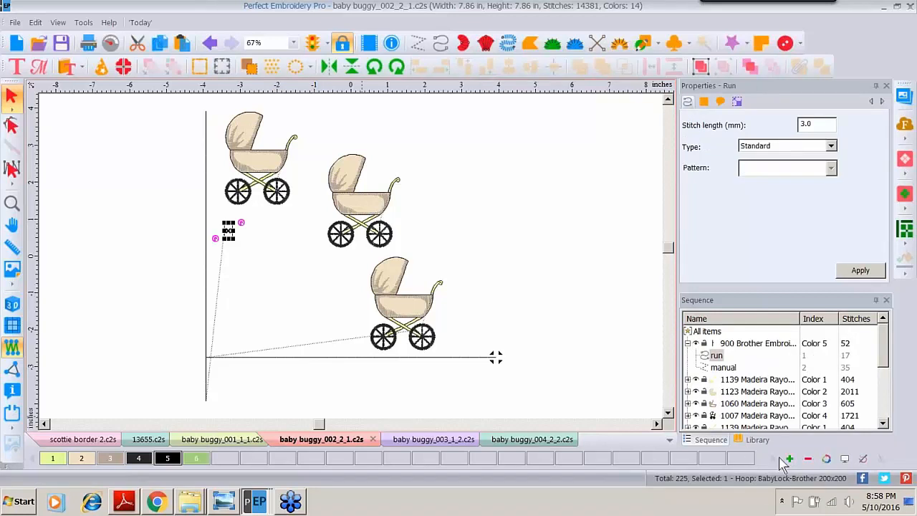
{"action": "double_click", "coordinate": [198, 460]}
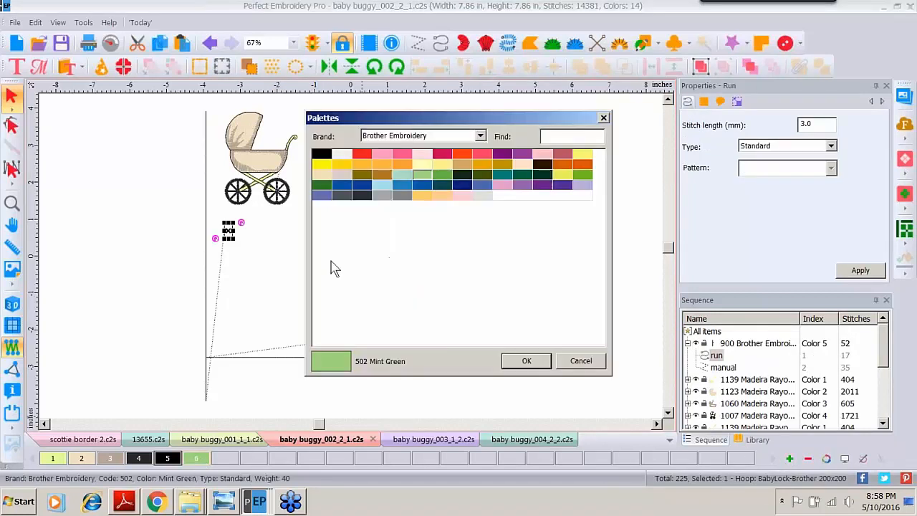
{"action": "left_click", "coordinate": [362, 155]}
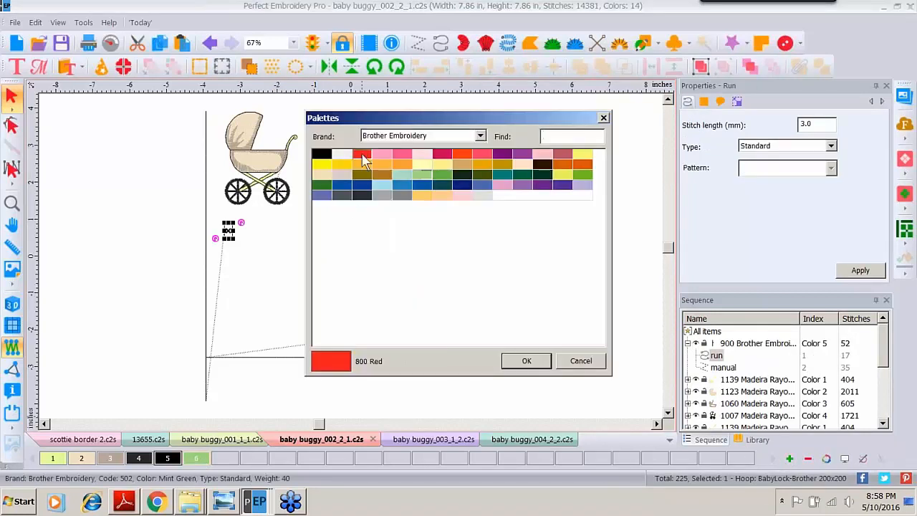
{"action": "left_click", "coordinate": [513, 367]}
{"action": "left_click", "coordinate": [196, 459]}
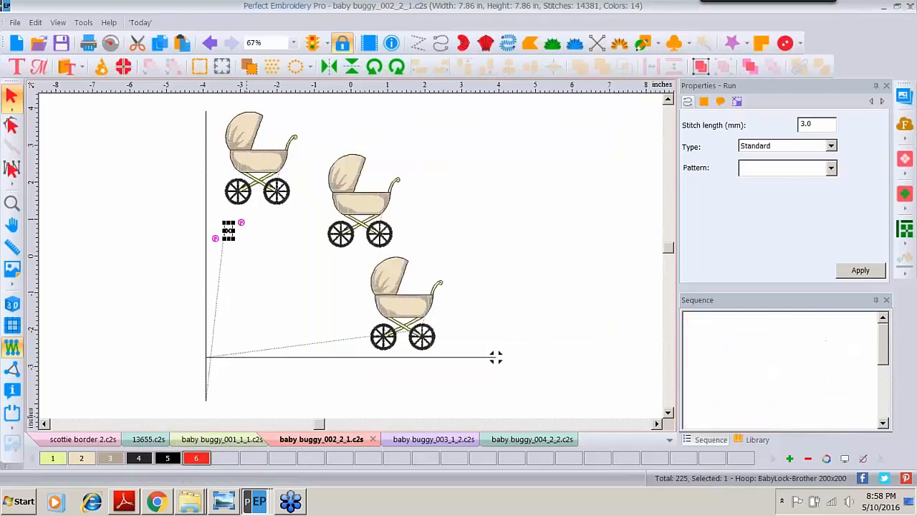
{"action": "left_click", "coordinate": [256, 268]}
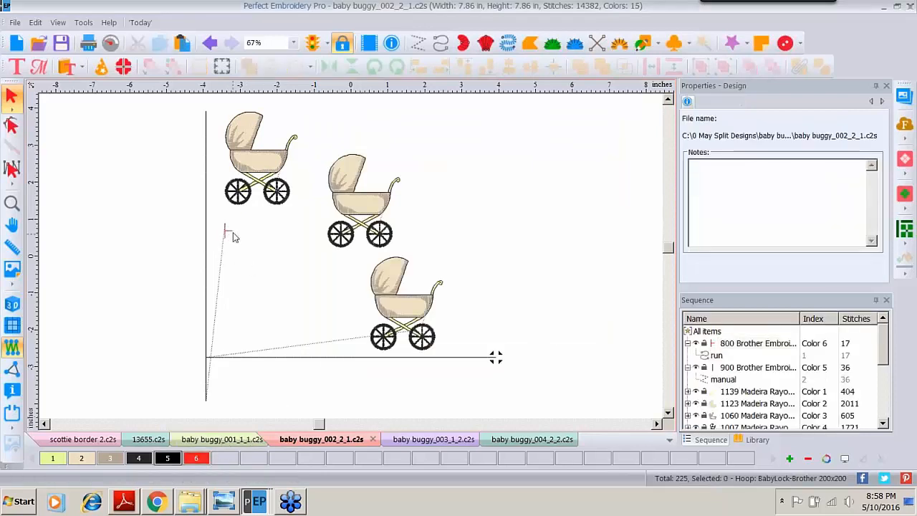
Turn on the 3D stitch view and move the red placement mark onto the crossing of the two black alignment lines
{"action": "left_click", "coordinate": [12, 304]}
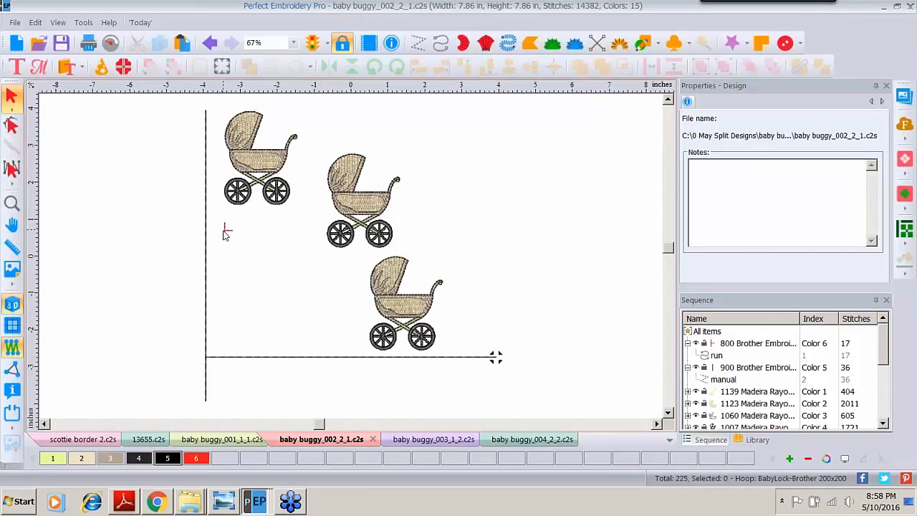
{"action": "left_click", "coordinate": [226, 231]}
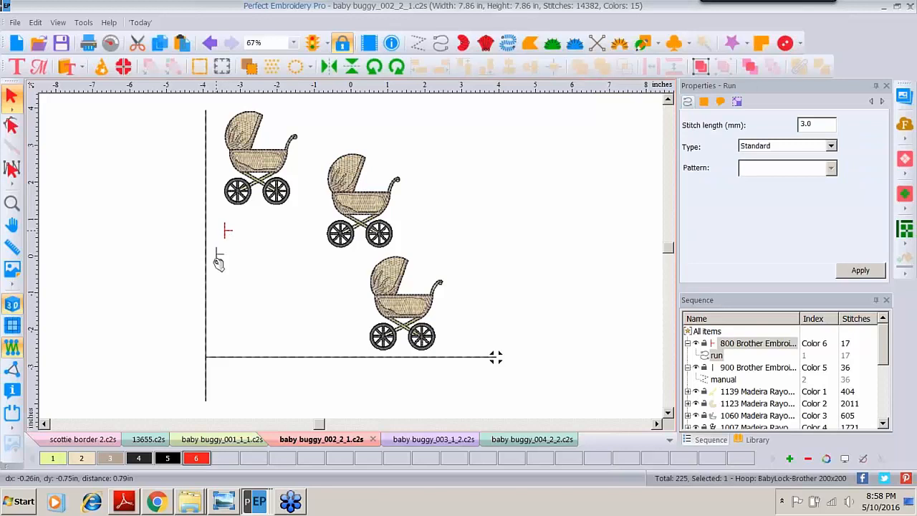
{"action": "left_click_drag", "start_coordinate": [212, 359], "coordinate": [209, 357]}
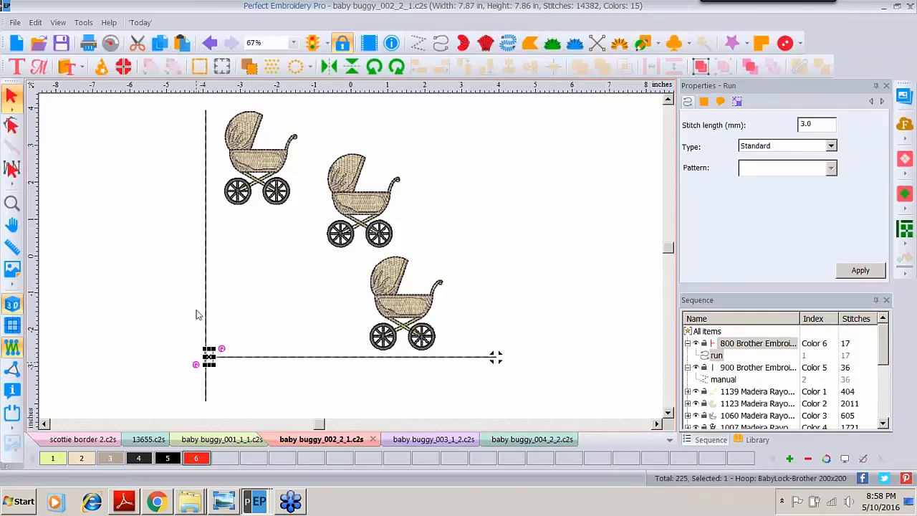
Fine-tune the red mark's position so its bar and stem lie exactly over the crossing alignment lines
{"action": "left_click", "coordinate": [11, 204]}
{"action": "left_click", "coordinate": [204, 364]}
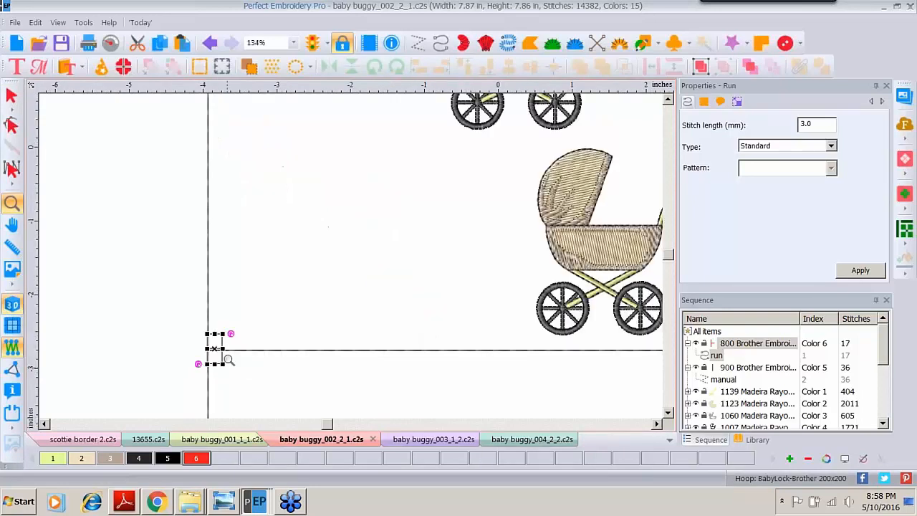
{"action": "left_click", "coordinate": [207, 369]}
{"action": "left_click", "coordinate": [208, 371]}
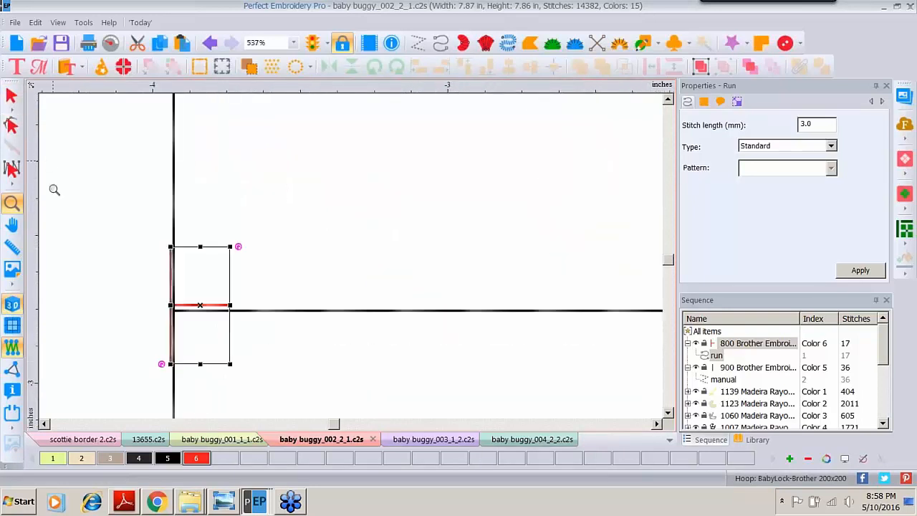
{"action": "left_click", "coordinate": [11, 97]}
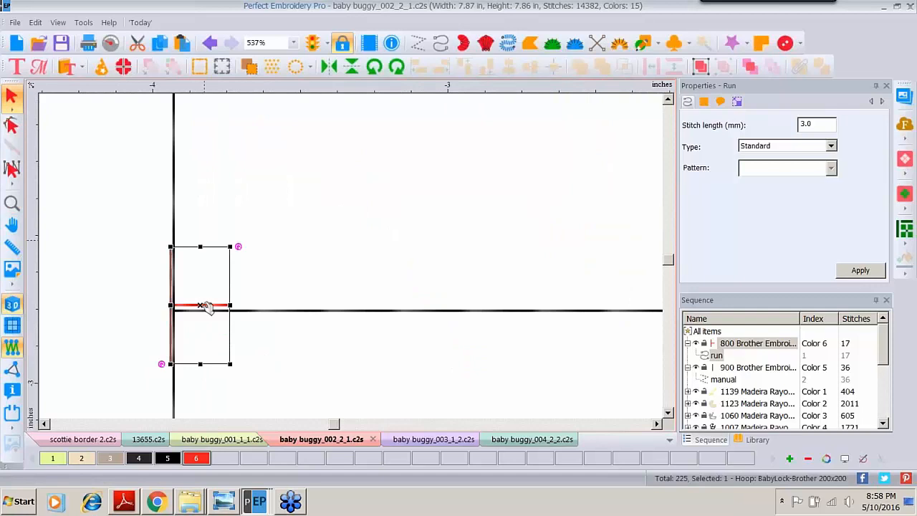
{"action": "left_click", "coordinate": [205, 307]}
{"action": "left_click_drag", "start_coordinate": [205, 307], "coordinate": [207, 313]}
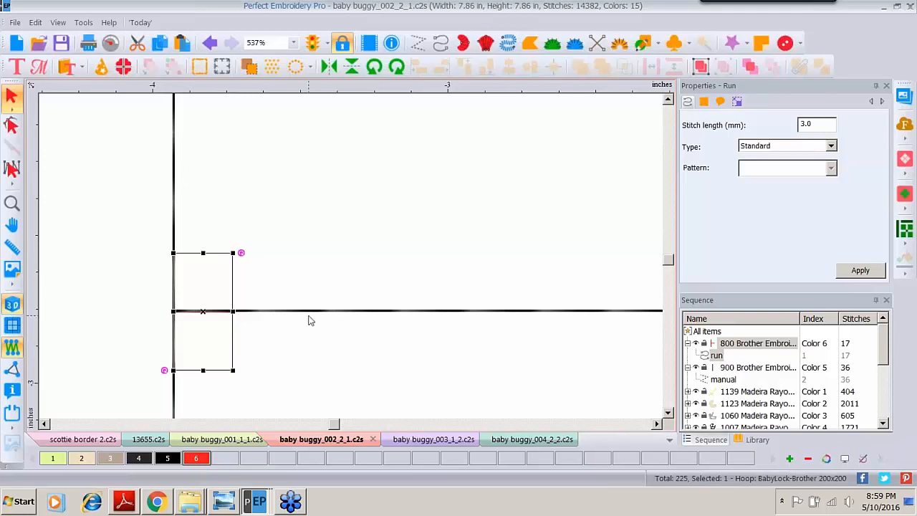
Delete the long vertical and horizontal alignment lines, keeping the red placement mark and the three buggies
{"action": "double_click", "coordinate": [12, 207]}
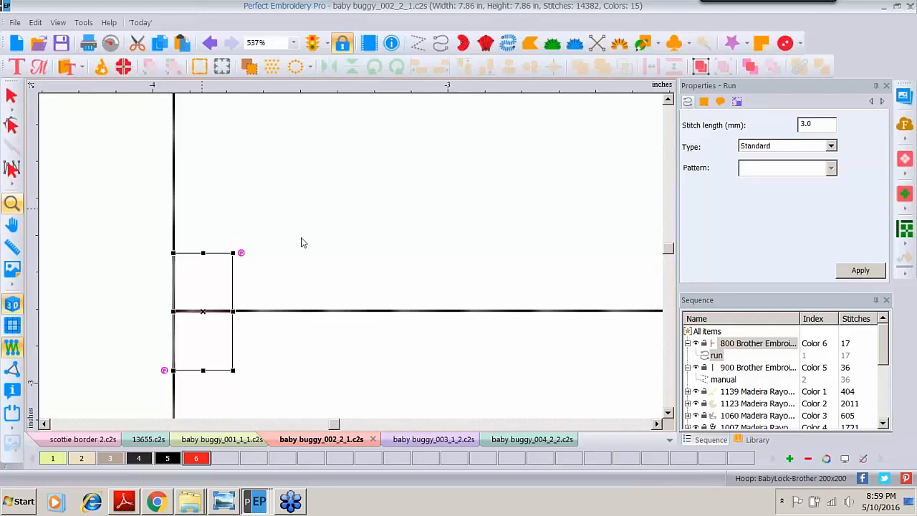
{"action": "left_click", "coordinate": [505, 204]}
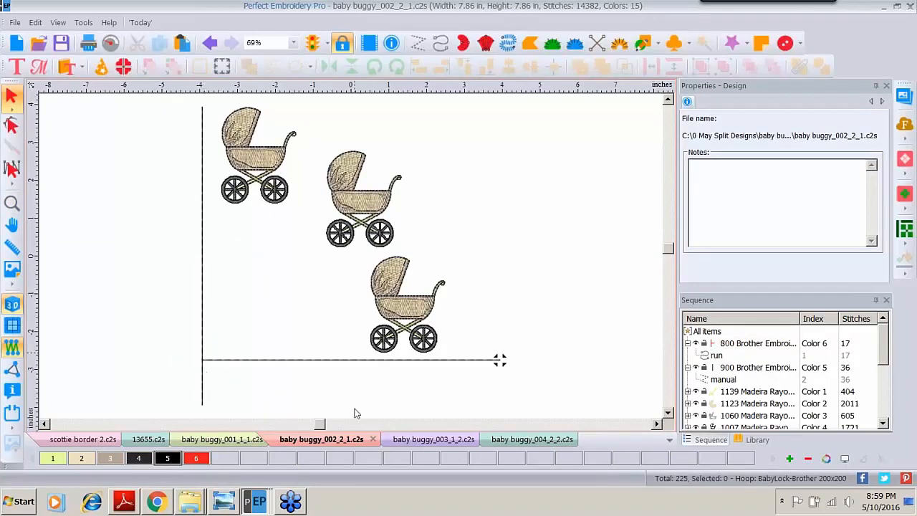
{"action": "left_click", "coordinate": [738, 368]}
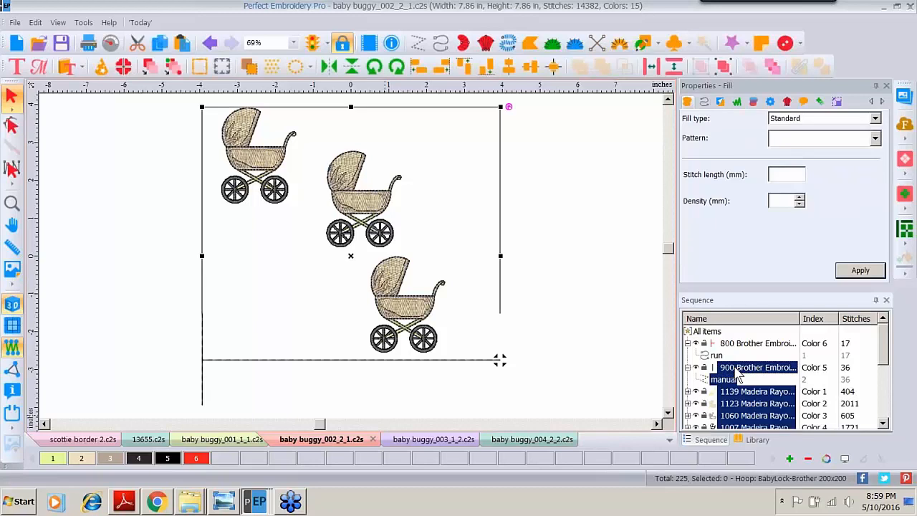
{"action": "left_click", "coordinate": [446, 159]}
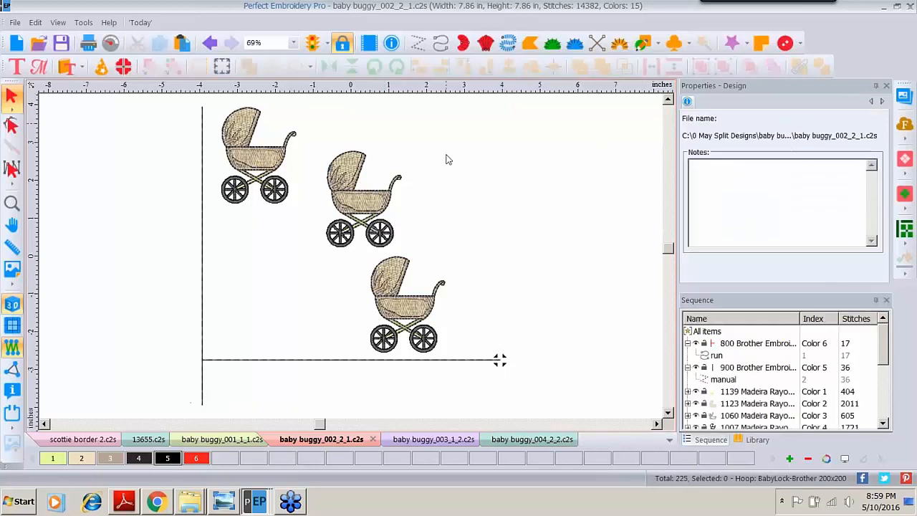
{"action": "left_click", "coordinate": [206, 113]}
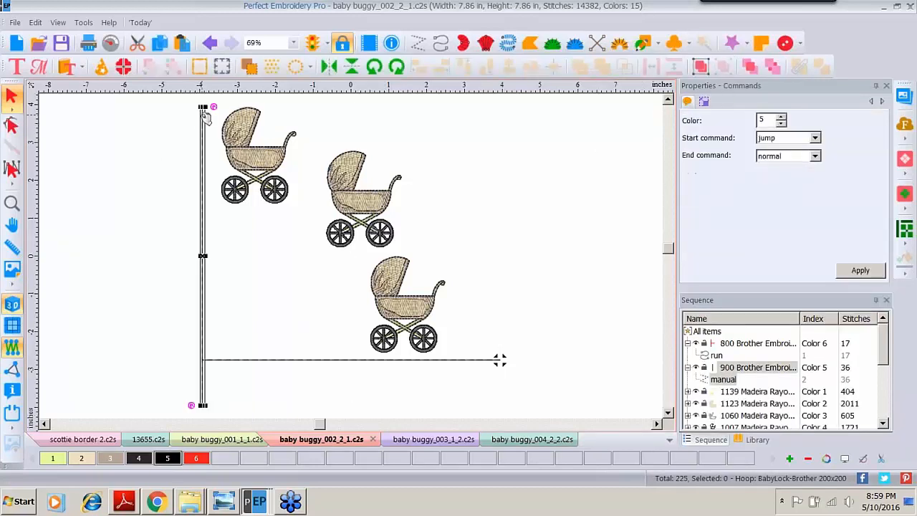
{"action": "key", "text": "Delete"}
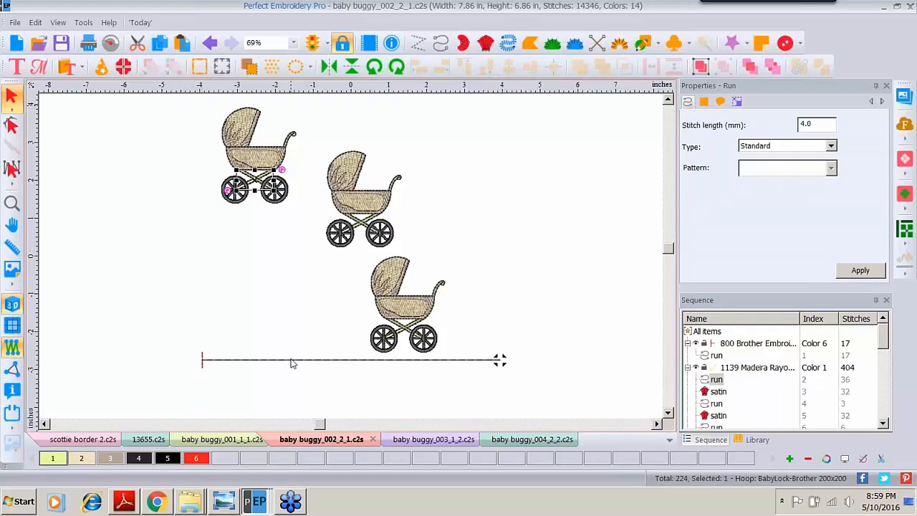
{"action": "left_click", "coordinate": [290, 363]}
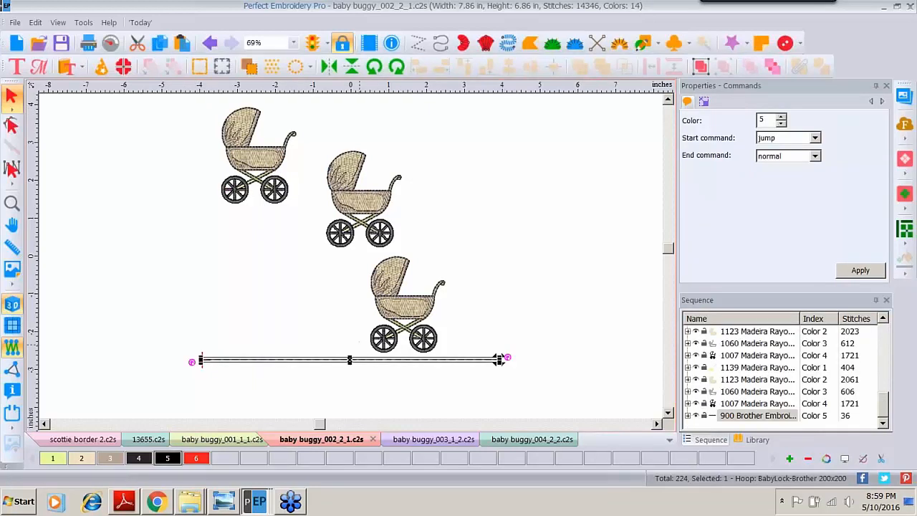
{"action": "key", "text": "Delete"}
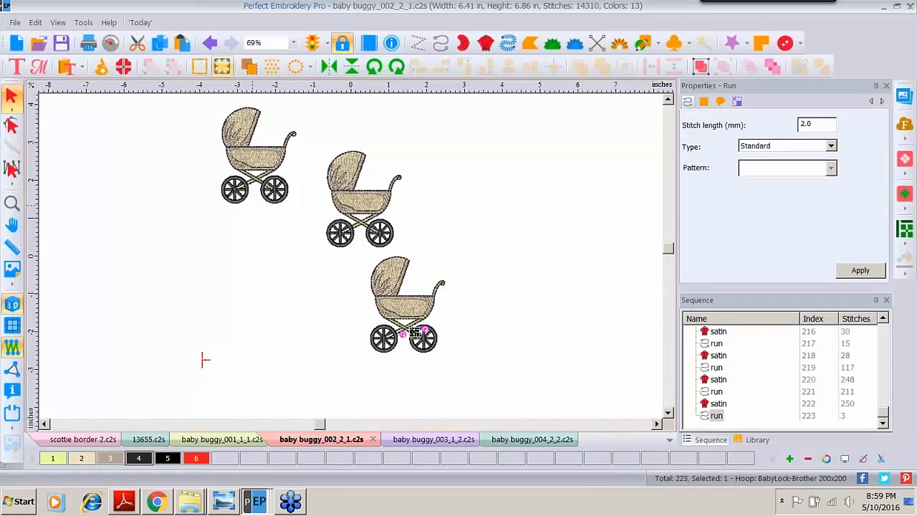
Save the design as baby buggy_002_2_1 no corner in Inspiration Series (C2S) format in the baby buggy folder
{"action": "left_click", "coordinate": [15, 23]}
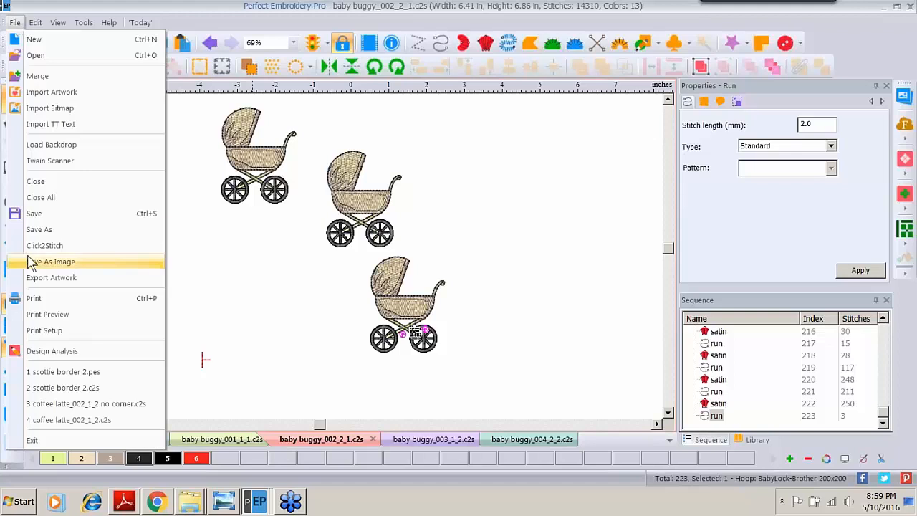
{"action": "left_click", "coordinate": [38, 229]}
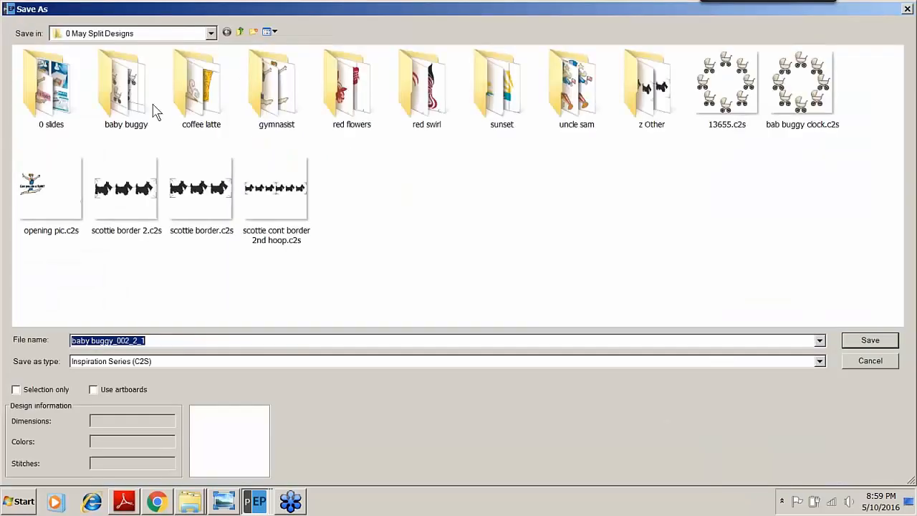
{"action": "double_click", "coordinate": [119, 86]}
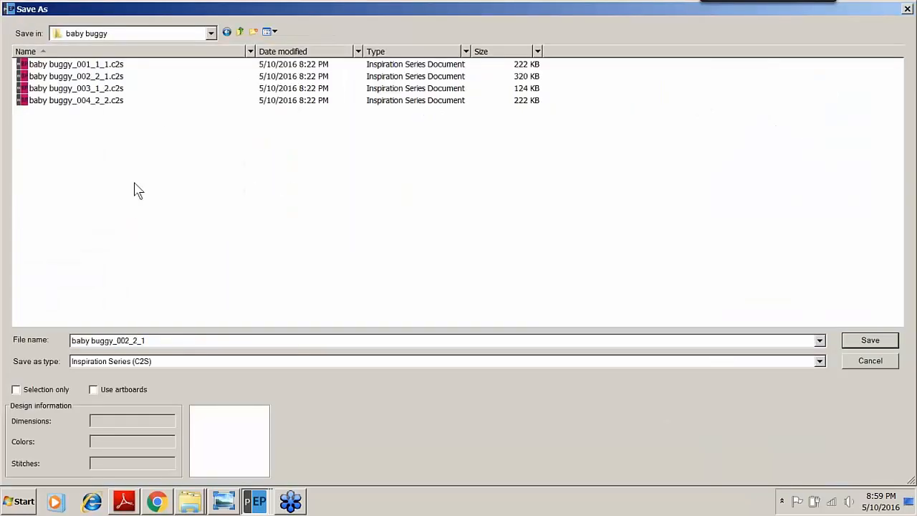
{"action": "double_click", "coordinate": [200, 341]}
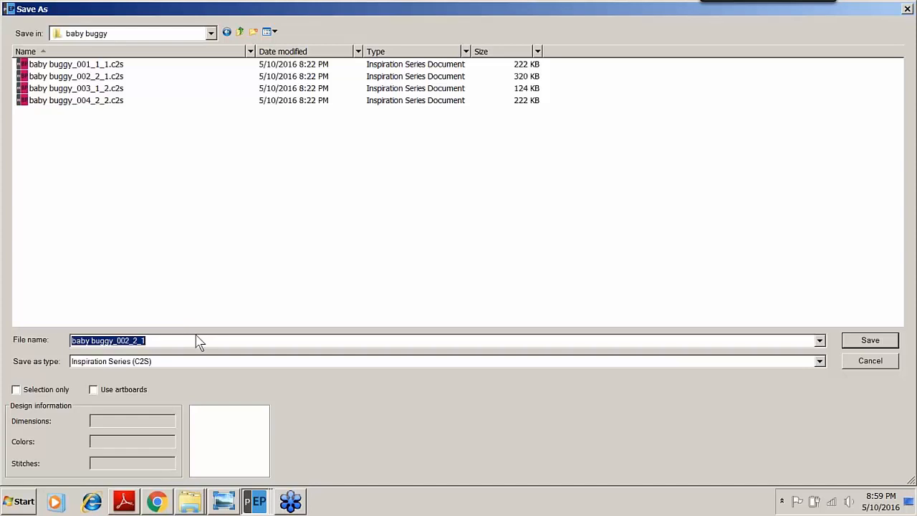
{"action": "left_click", "coordinate": [181, 342]}
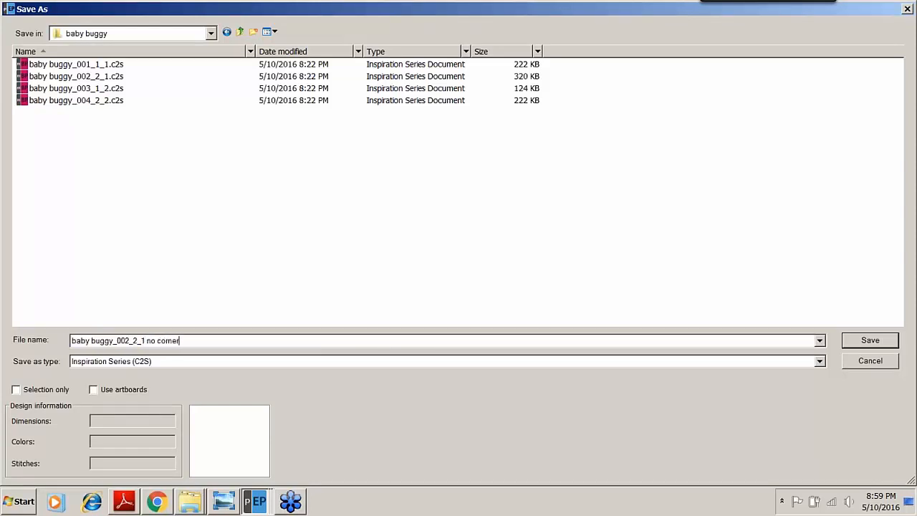
{"action": "left_click", "coordinate": [856, 342]}
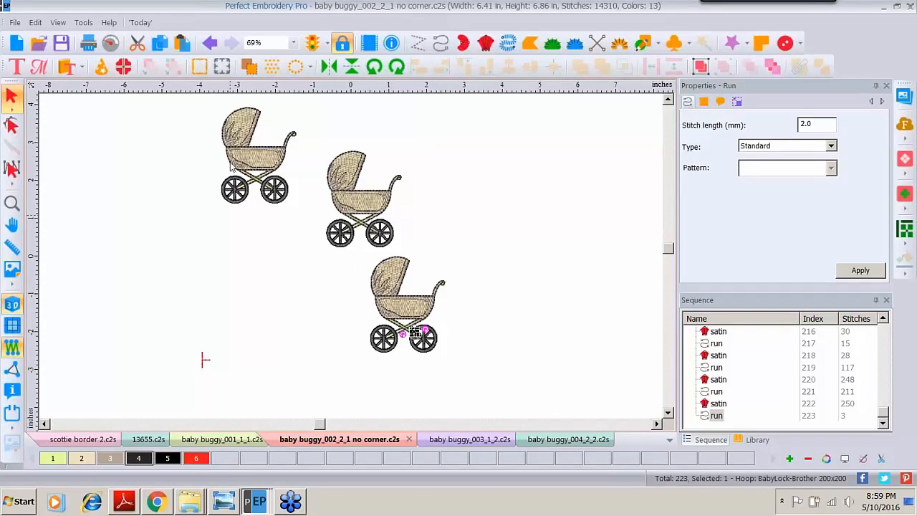
Look over the baby buggy_001_1_1 design and its alignment lines, and bring up the h.png buggy hoop photos in Windows Photo Viewer
{"action": "left_click", "coordinate": [225, 439]}
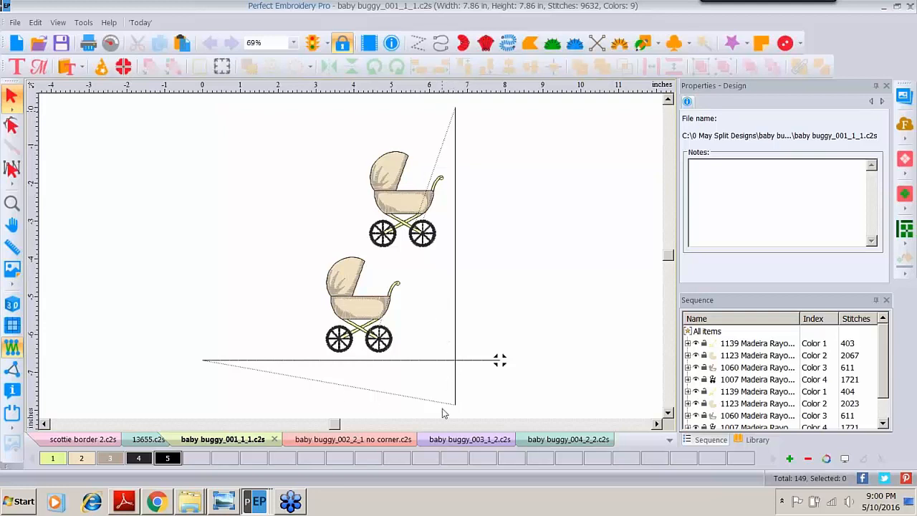
{"action": "left_click", "coordinate": [227, 506]}
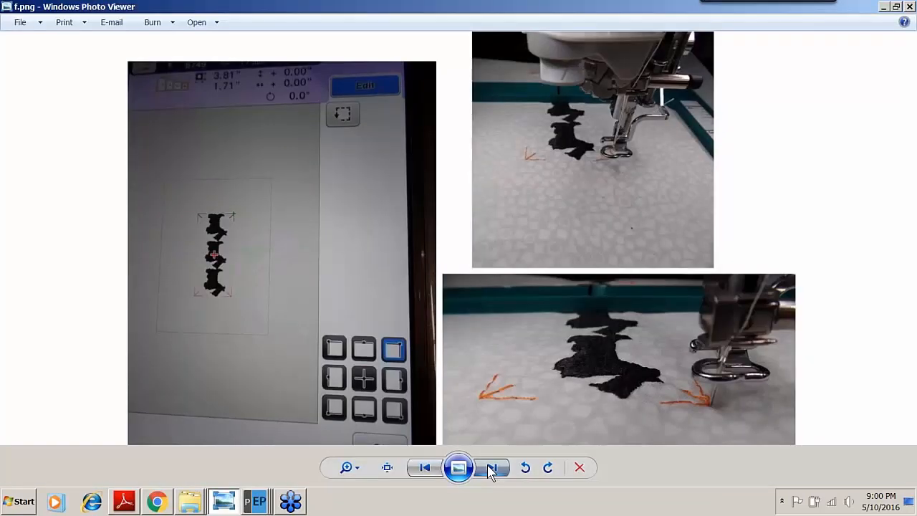
{"action": "left_click", "coordinate": [491, 468]}
{"action": "left_click", "coordinate": [491, 468]}
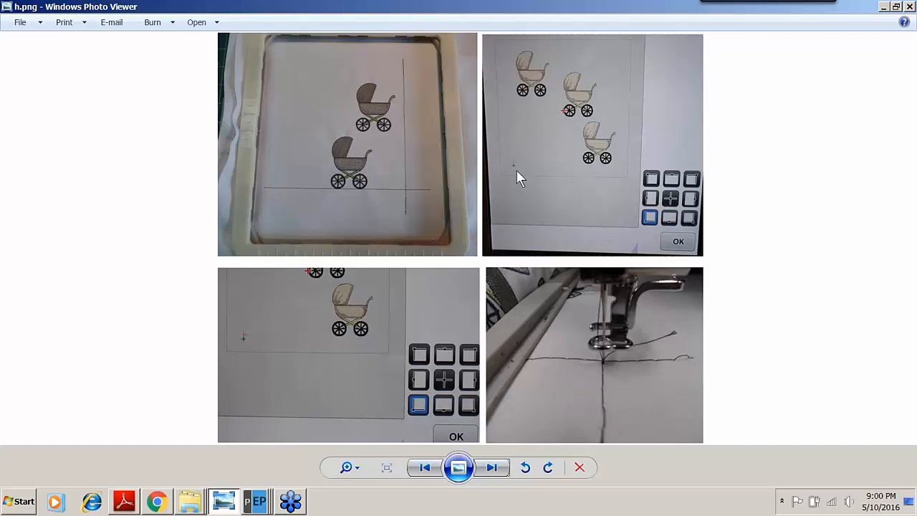
Enlarge the h.png photos to examine the corner starting position and the needle over the crossing lines, and return to the full view
{"action": "left_click", "coordinate": [358, 470]}
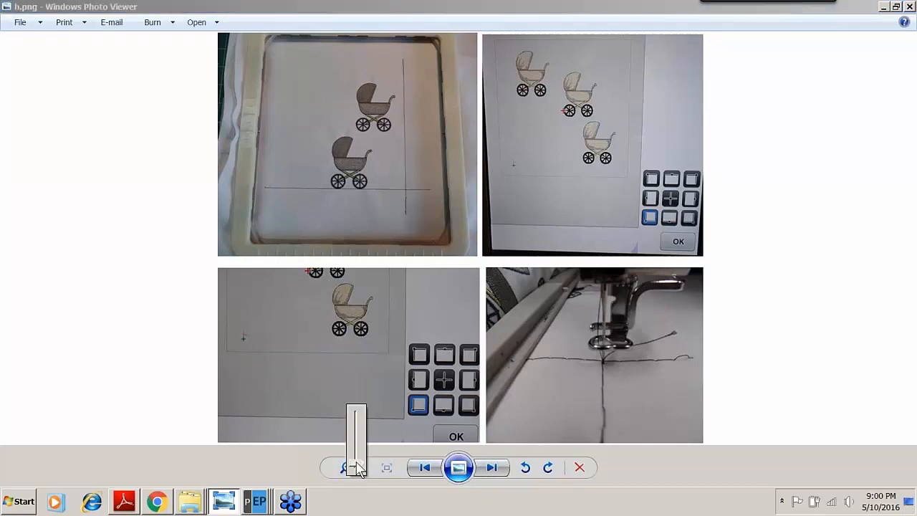
{"action": "left_click_drag", "start_coordinate": [358, 467], "coordinate": [357, 464]}
{"action": "left_click_drag", "start_coordinate": [356, 462], "coordinate": [356, 455]}
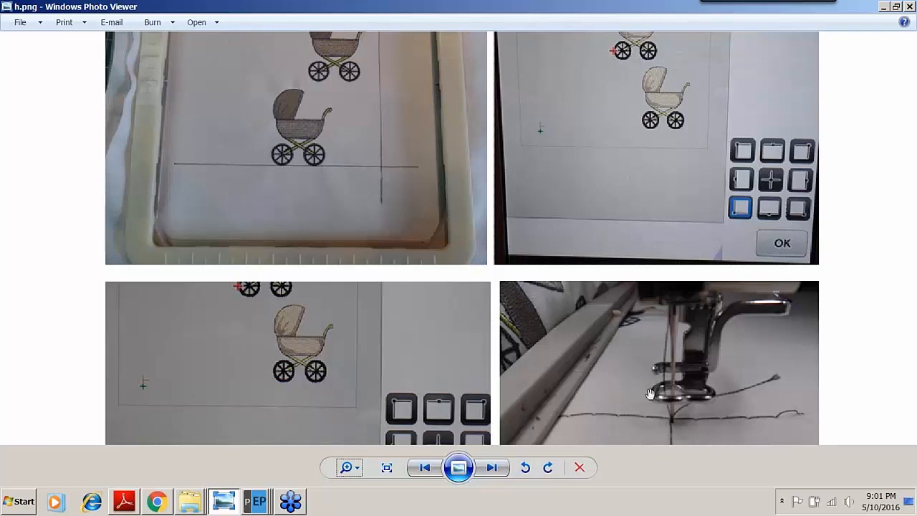
{"action": "left_click", "coordinate": [356, 476]}
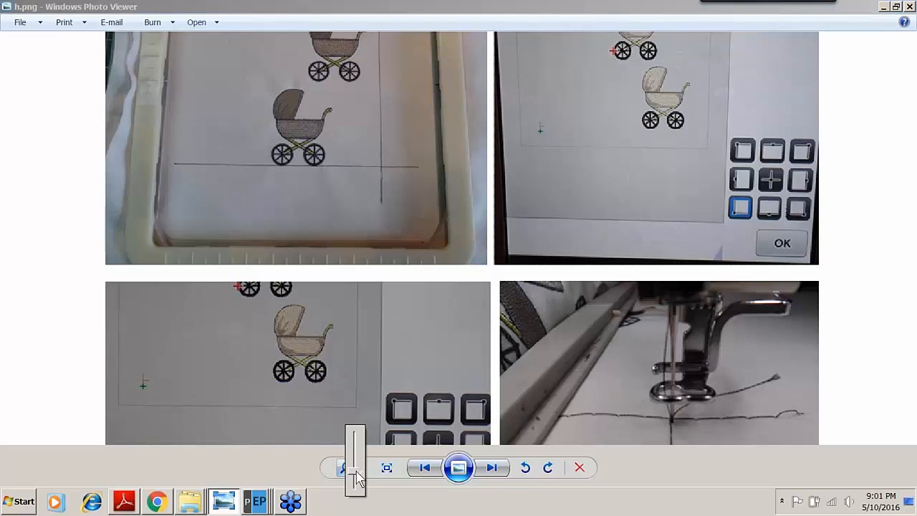
{"action": "left_click_drag", "start_coordinate": [357, 480], "coordinate": [353, 485]}
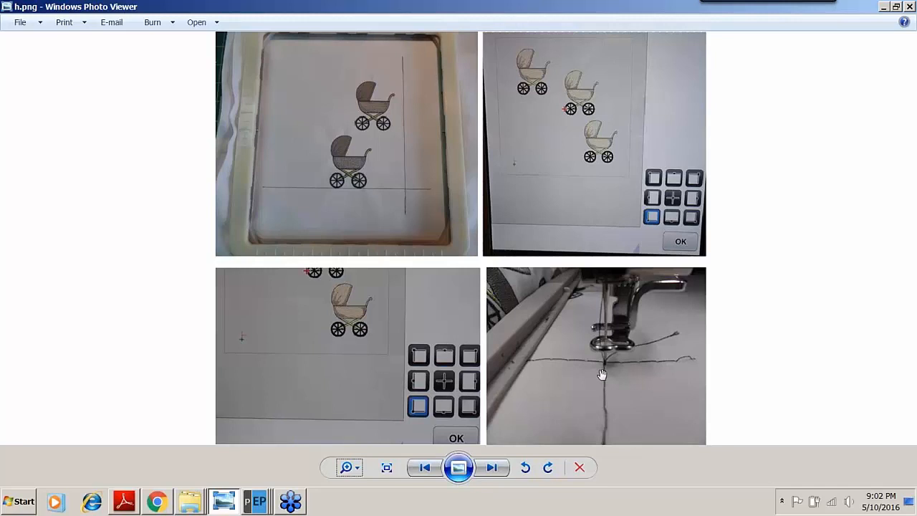
View the photos of paper template placement and laser crosshair hooping, continuing to the z Uncle Sam split.JPG picture
{"action": "left_click", "coordinate": [490, 468]}
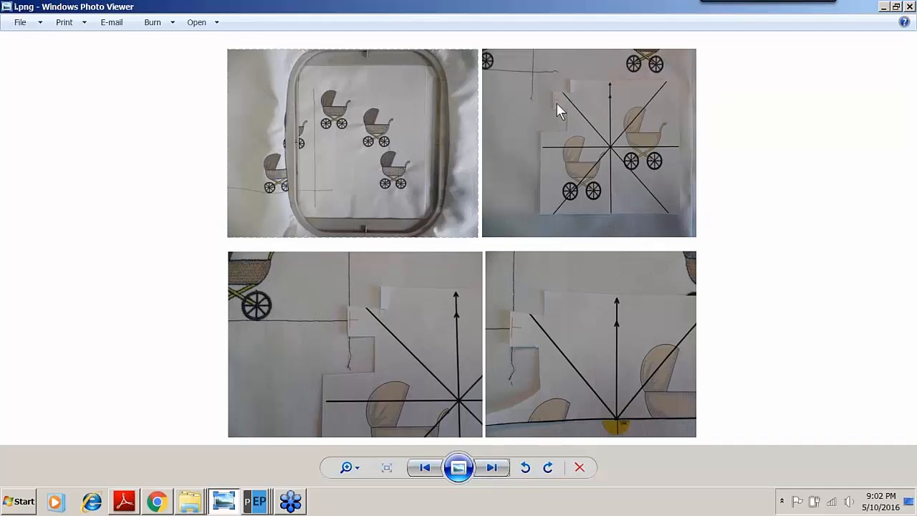
{"action": "key", "text": "ctrl"}
{"action": "key", "text": "ctrl"}
{"action": "key", "text": "ctrl"}
{"action": "key", "text": "ctrl"}
{"action": "left_click", "coordinate": [492, 468]}
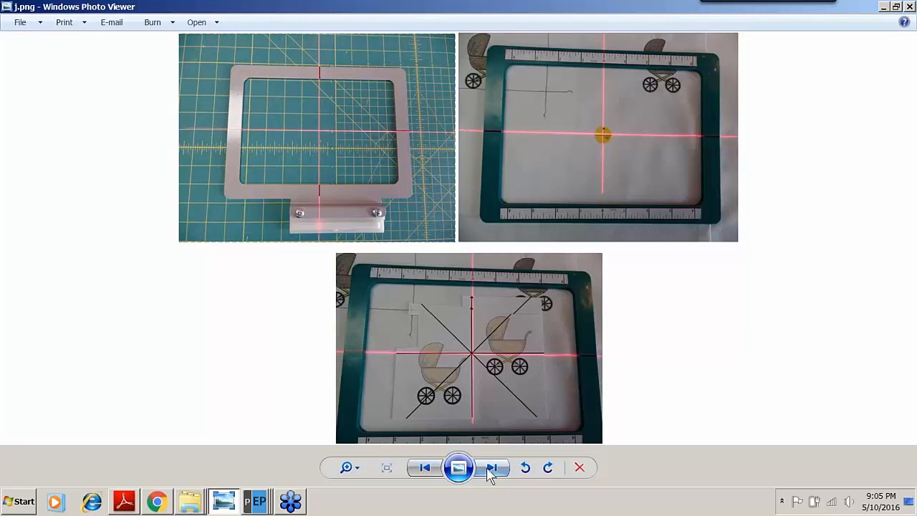
{"action": "key", "text": "Right"}
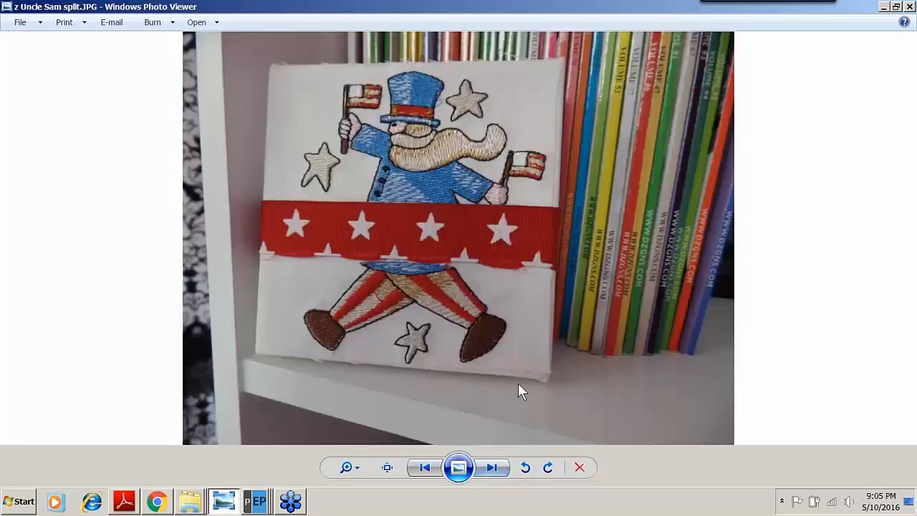